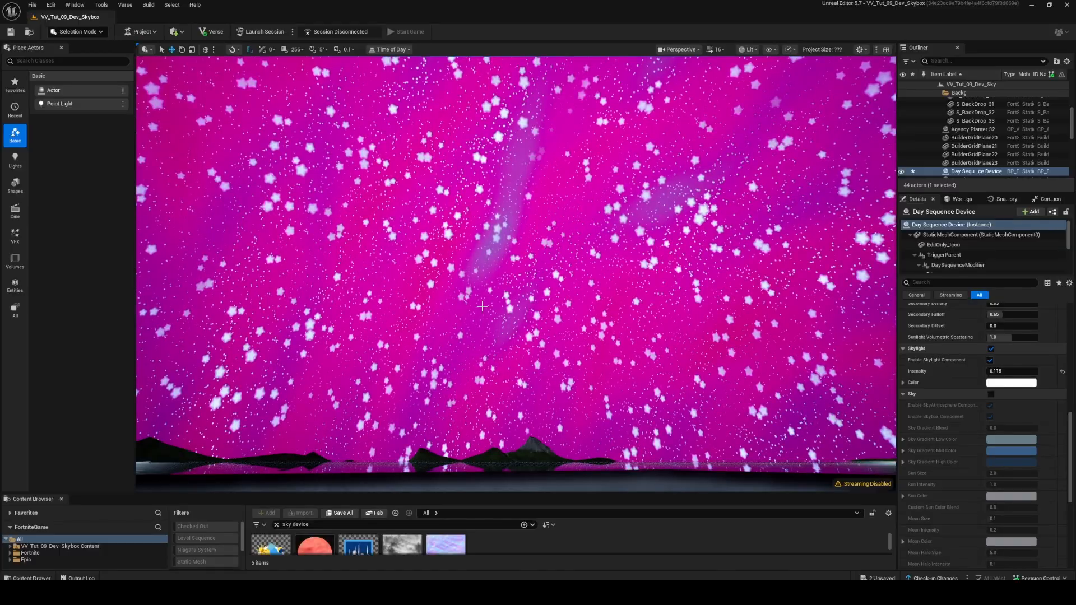
right_drag(498, 255, 481, 307)
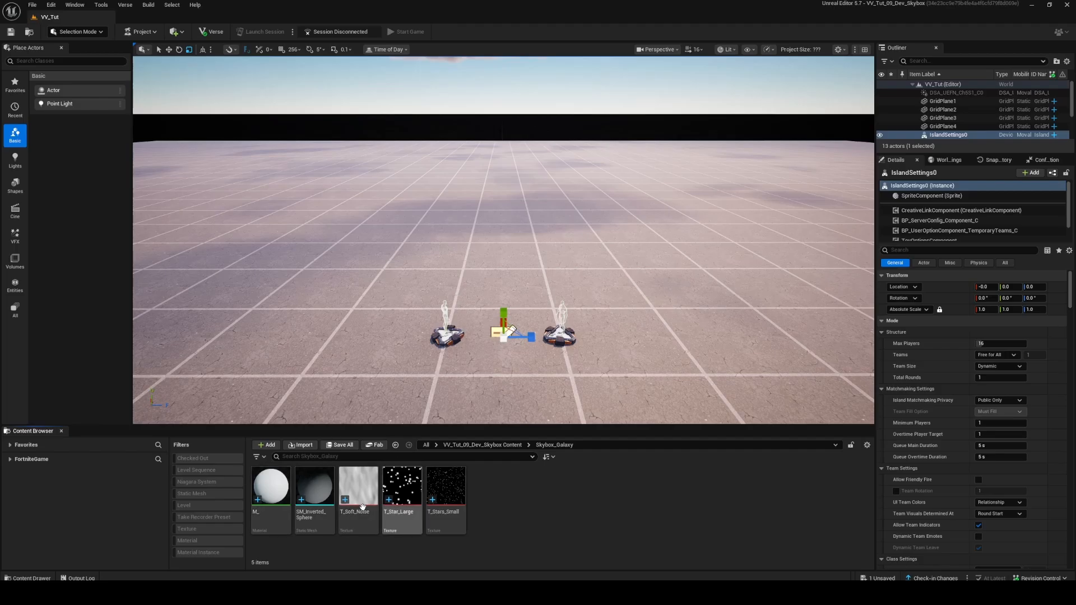
Place the SM_Inverted_Sphere mesh between the two spawn pads and scale it uniformly to about 42.26 so it encloses the floor.
drag(513, 311, 524, 337)
alt+right_drag(524, 337, 457, 327)
scroll(411, 325, up, 10)
scroll(457, 327, down, 10)
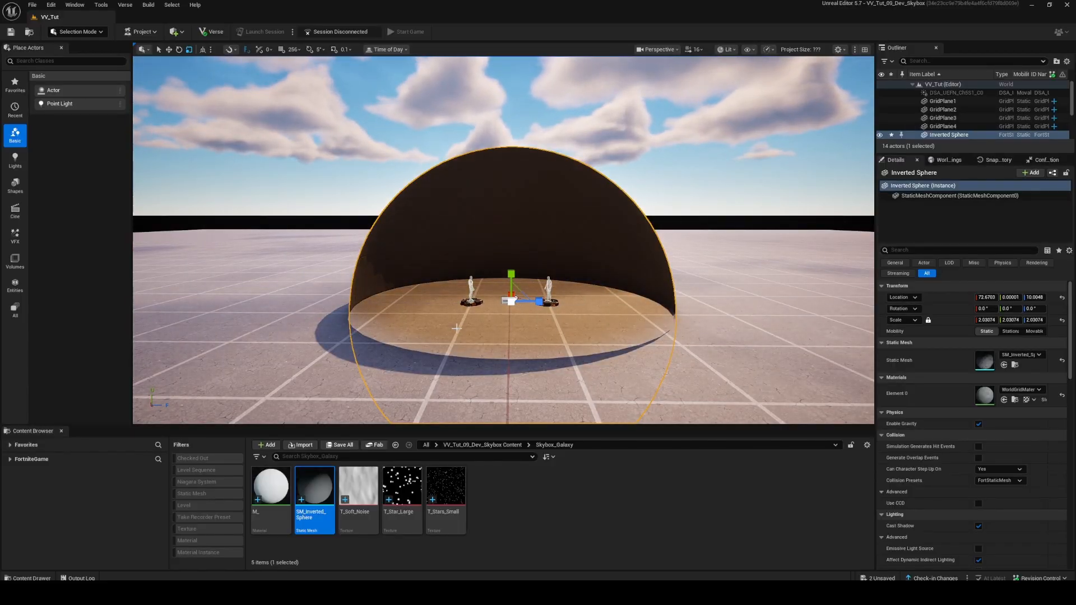
drag(512, 303, 574, 274)
right_drag(592, 250, 690, 280)
right_drag(593, 250, 623, 254)
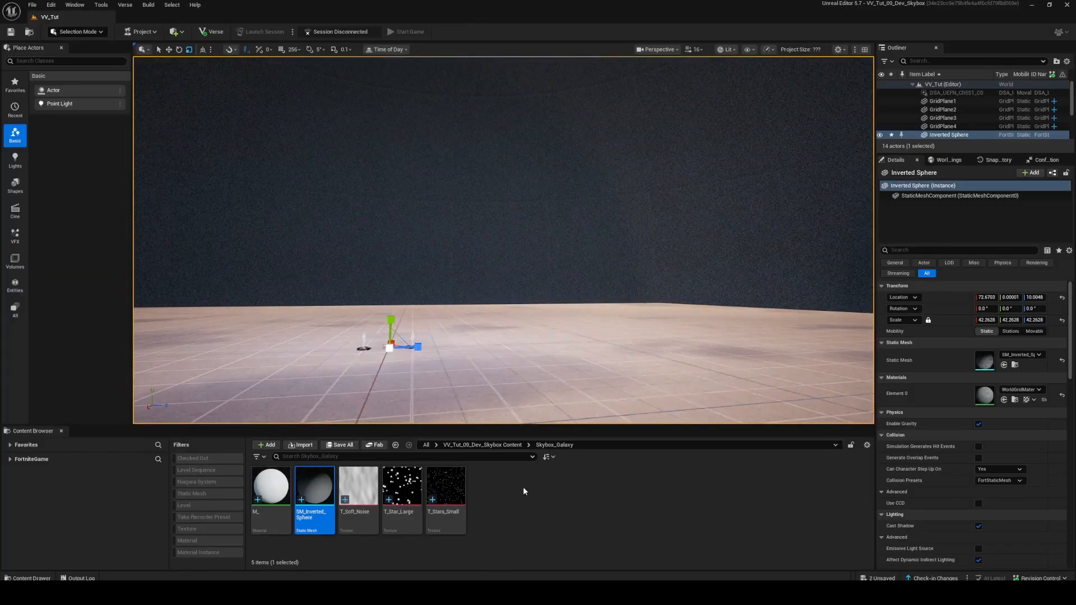
Create a new material named M_Skybox_Galaxy in the Skybox_Galaxy folder.
right_click(499, 495)
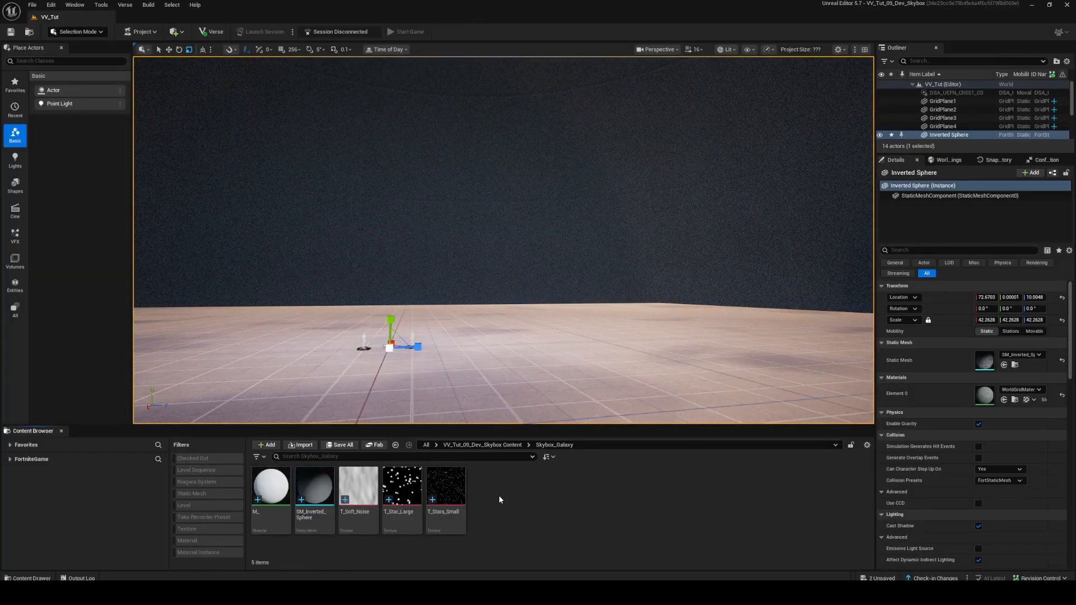
click(538, 321)
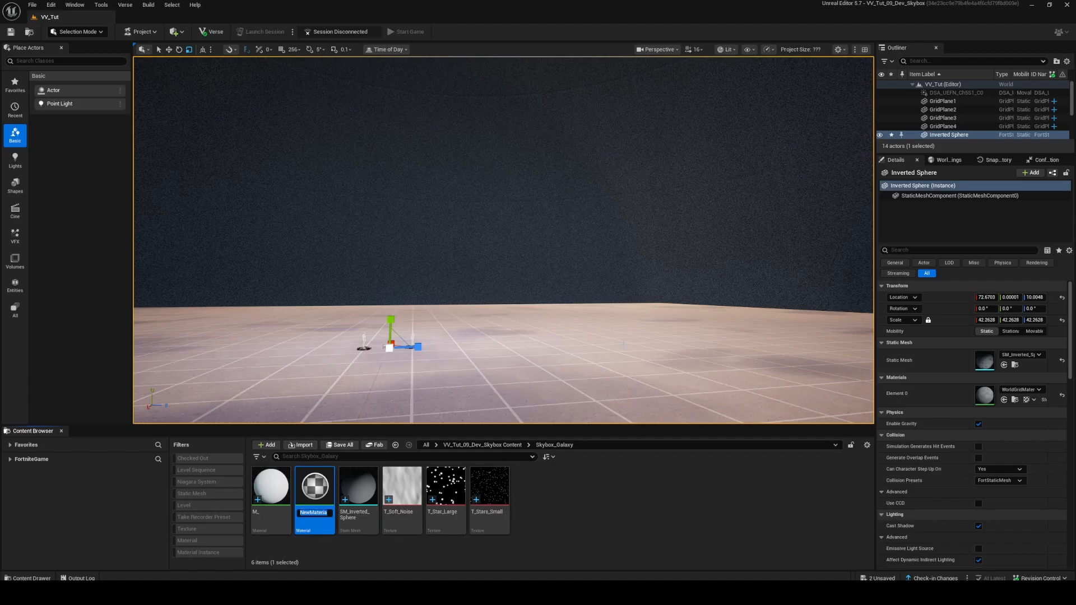
text(M_Skyb)
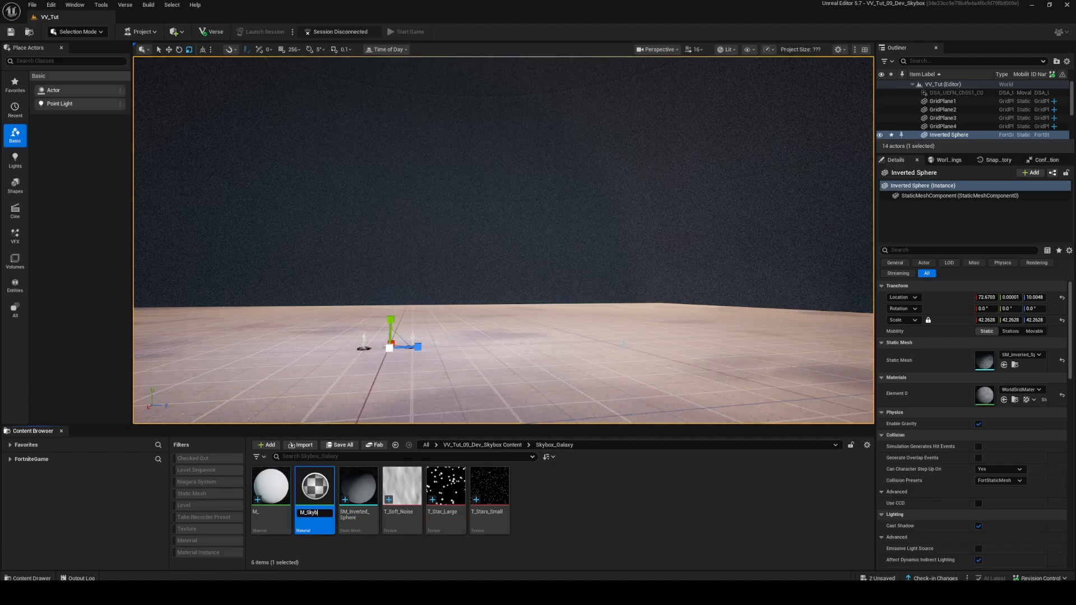
text(ox_Galaxy)
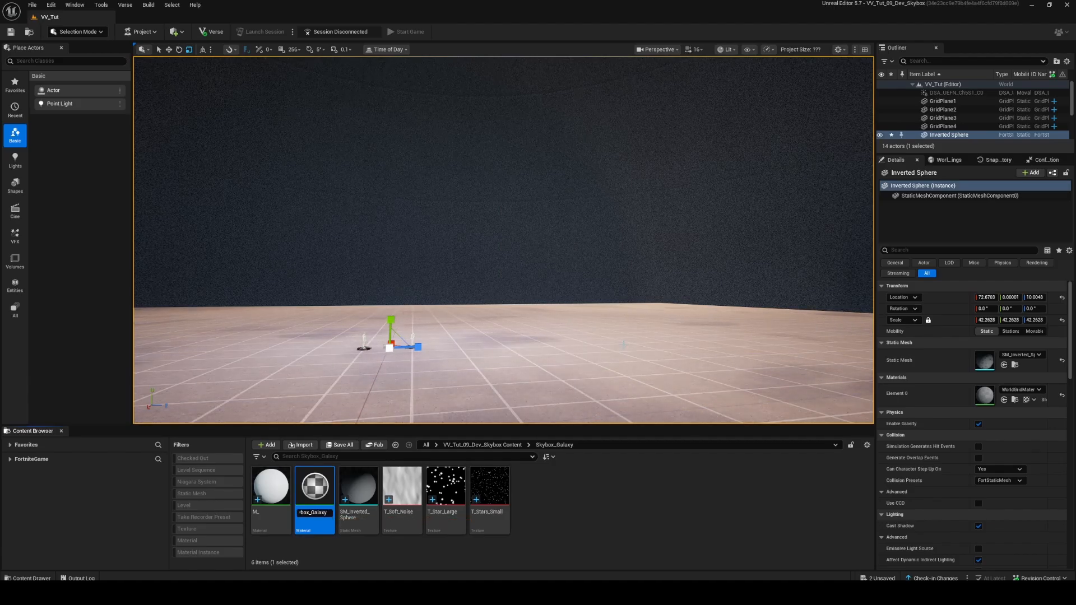
key(Return)
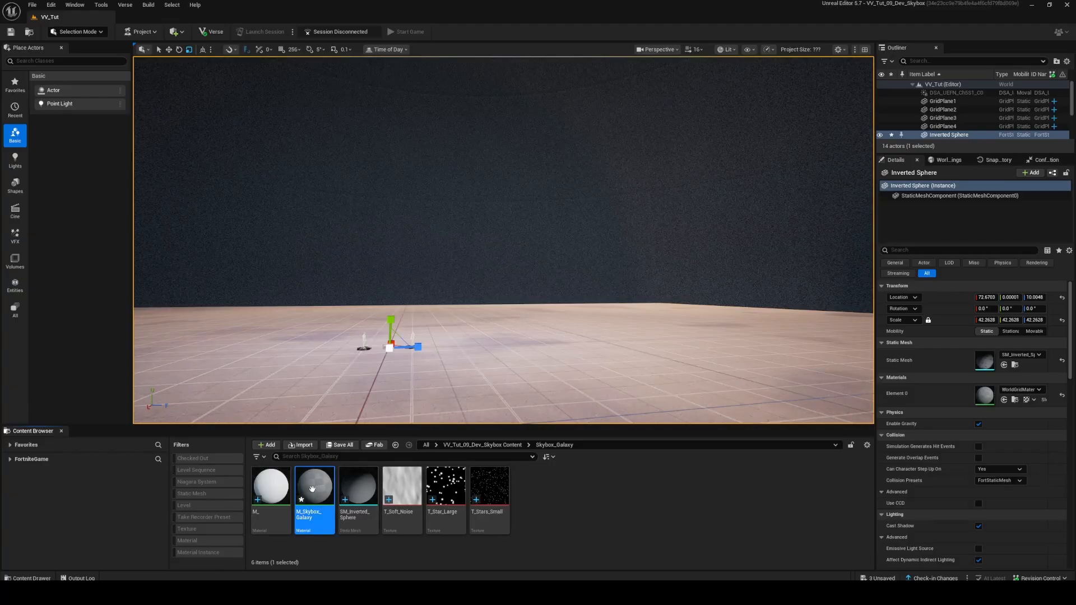
Open M_Skybox_Galaxy, add the T_Star_Large texture to its graph and connect the sample's RGB output to Base Color.
double_click(315, 487)
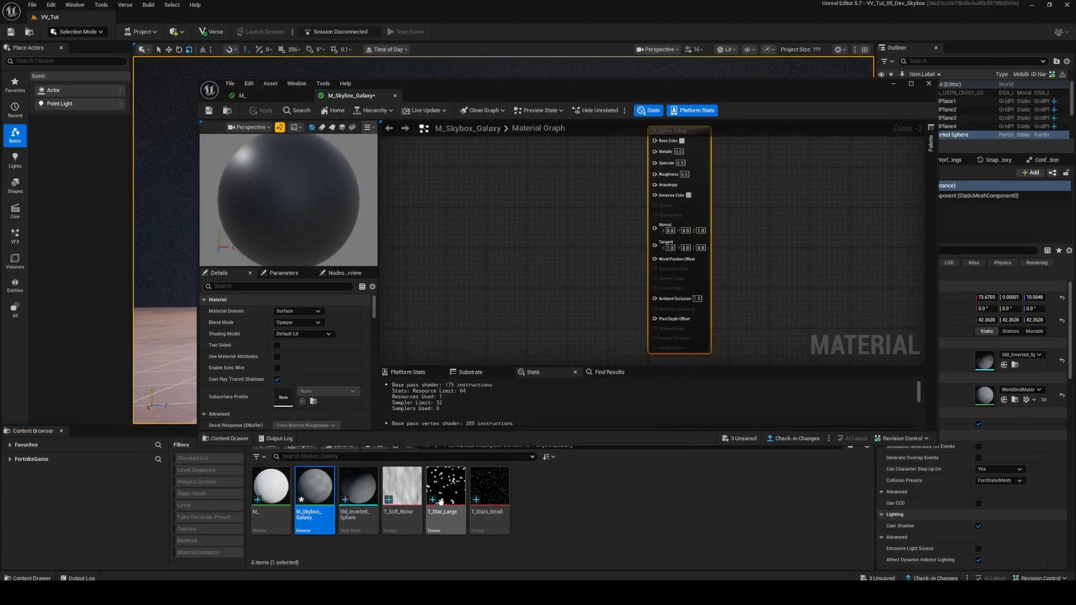
drag(445, 488, 459, 205)
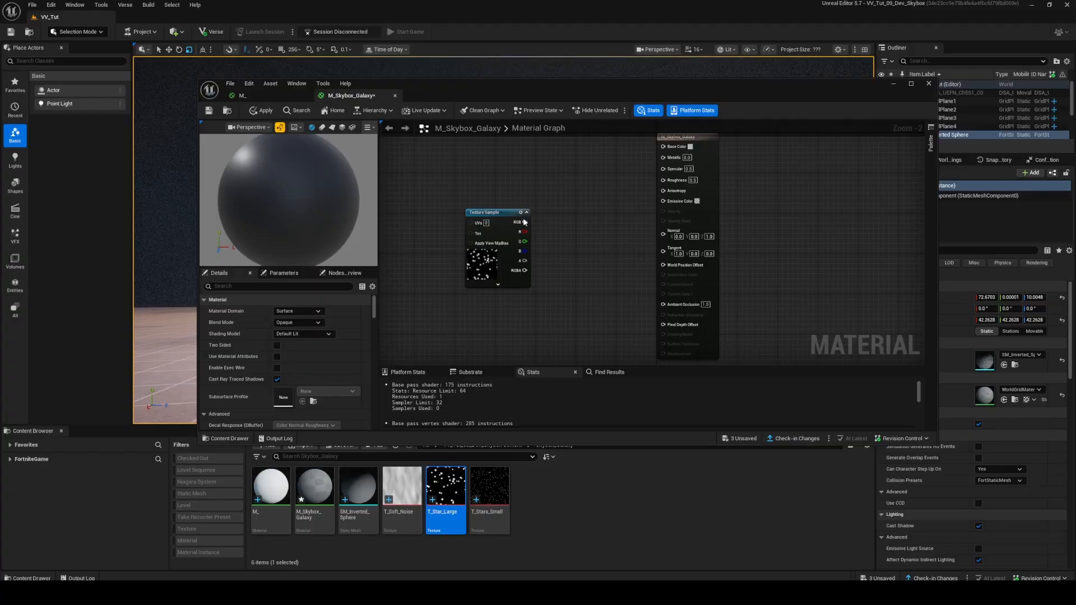
drag(525, 222, 662, 146)
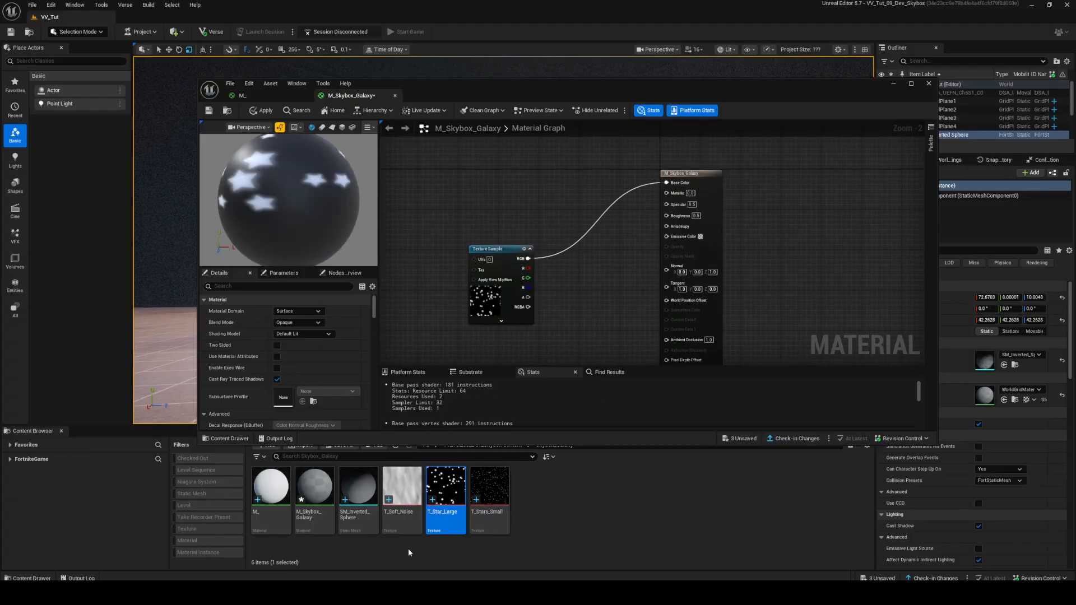
Open the T_Star_Large texture to examine its star pattern up close and save it.
double_click(439, 500)
scroll(429, 264, up, 3)
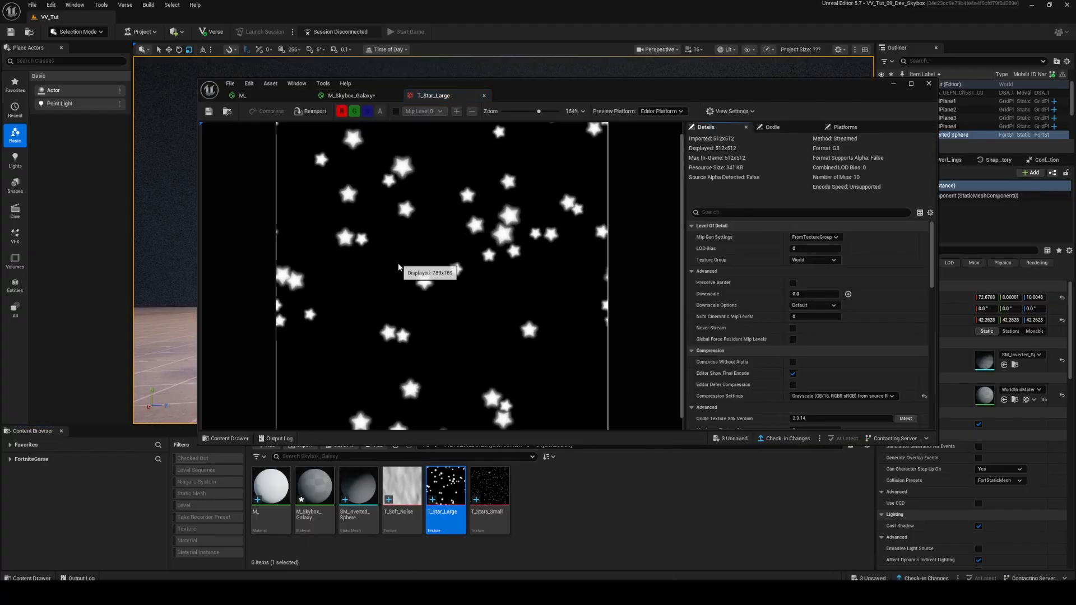
scroll(431, 145, down, 1)
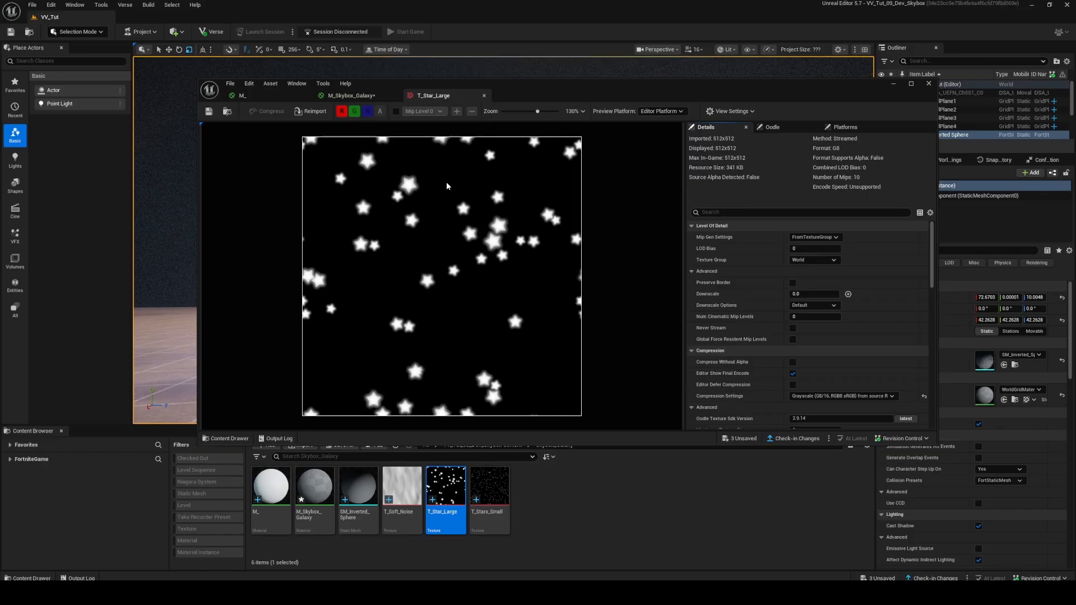
click(208, 111)
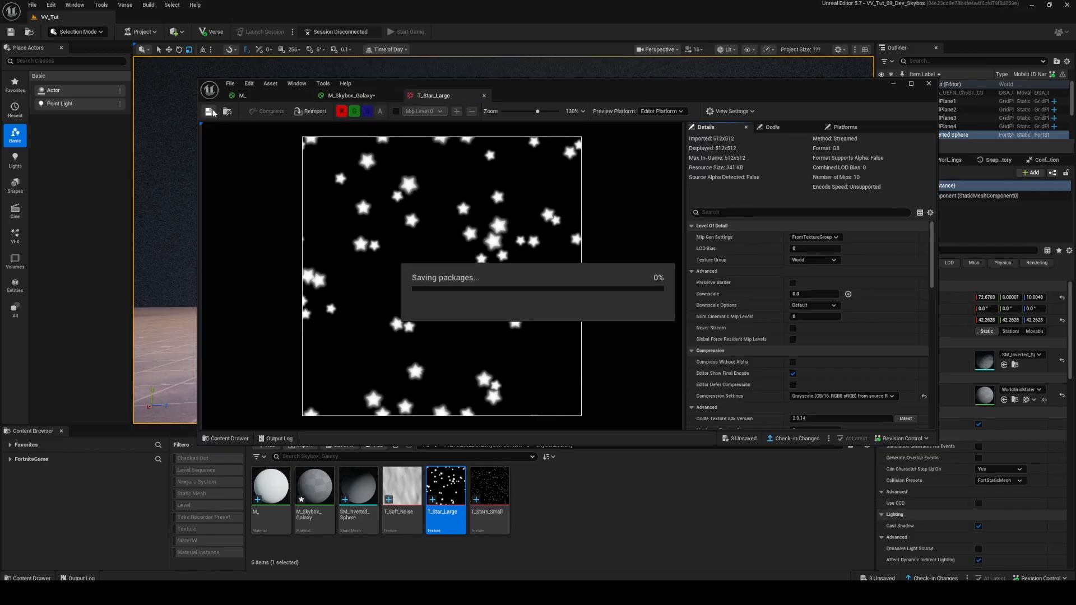
Return to the level and apply the M_Skybox_Galaxy material to the inverted sphere.
click(352, 95)
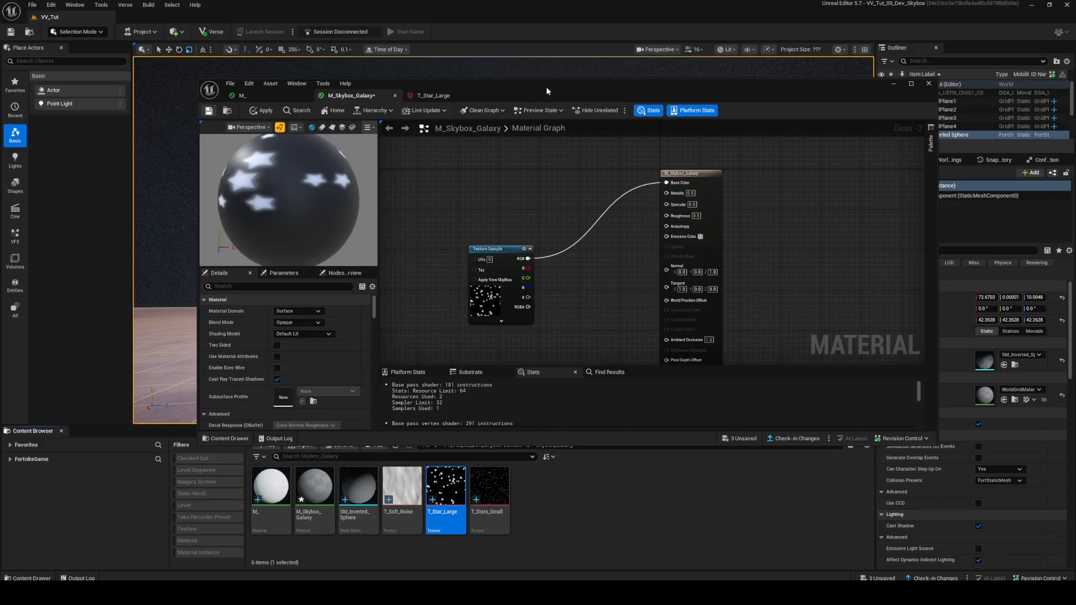
drag(533, 87, 0, 297)
drag(314, 486, 506, 178)
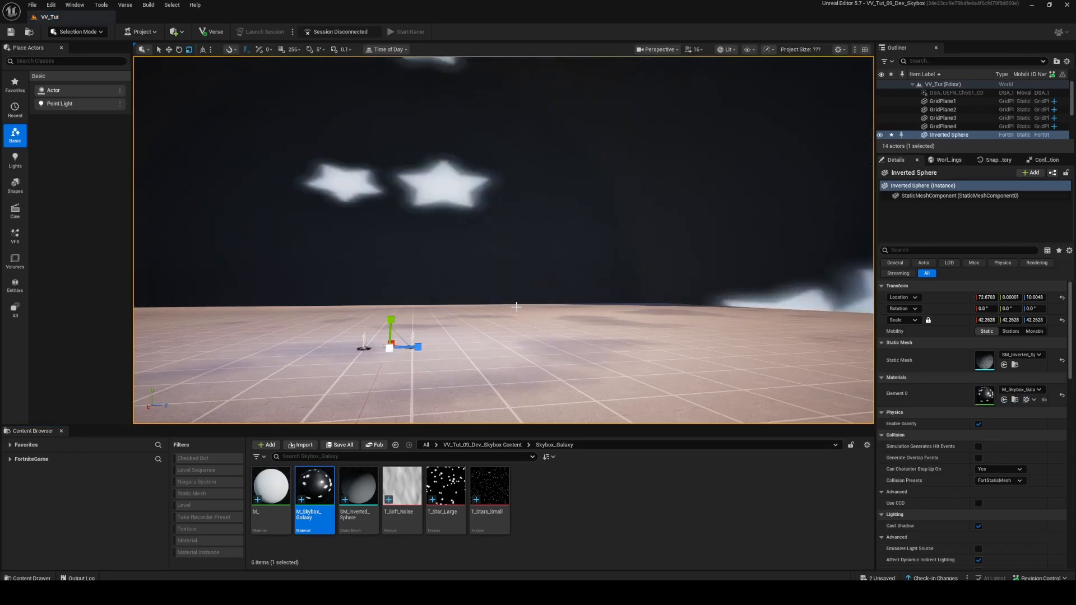
right_drag(506, 178, 448, 264)
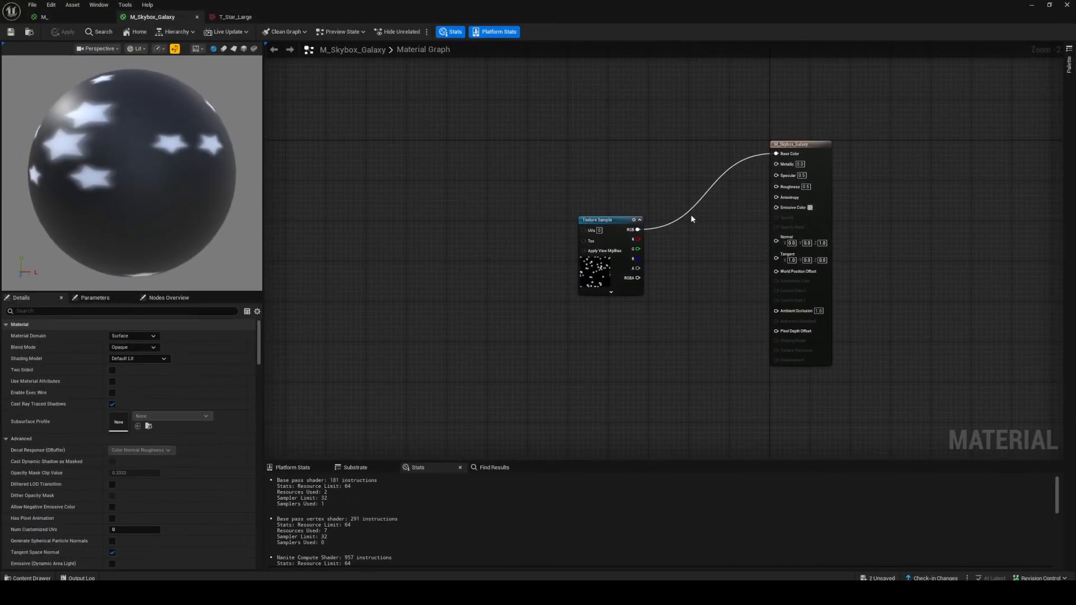
Align the Texture Sample with the material's Base Color input in the graph and add a TextureCoordinate node before it.
drag(634, 218, 645, 146)
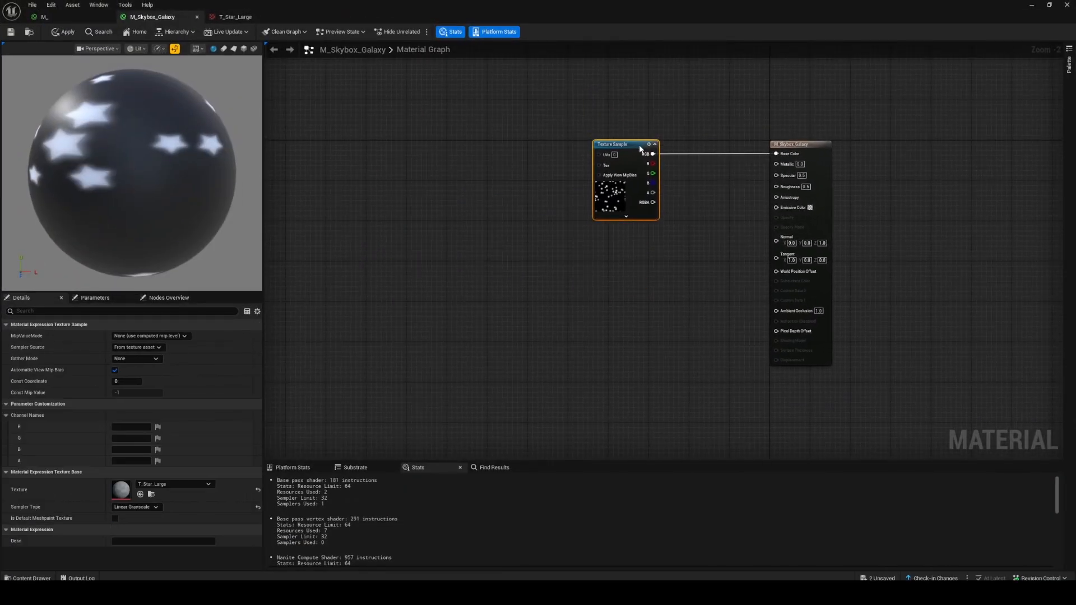
key(Home)
scroll(471, 171, up, 2)
right_click(437, 178)
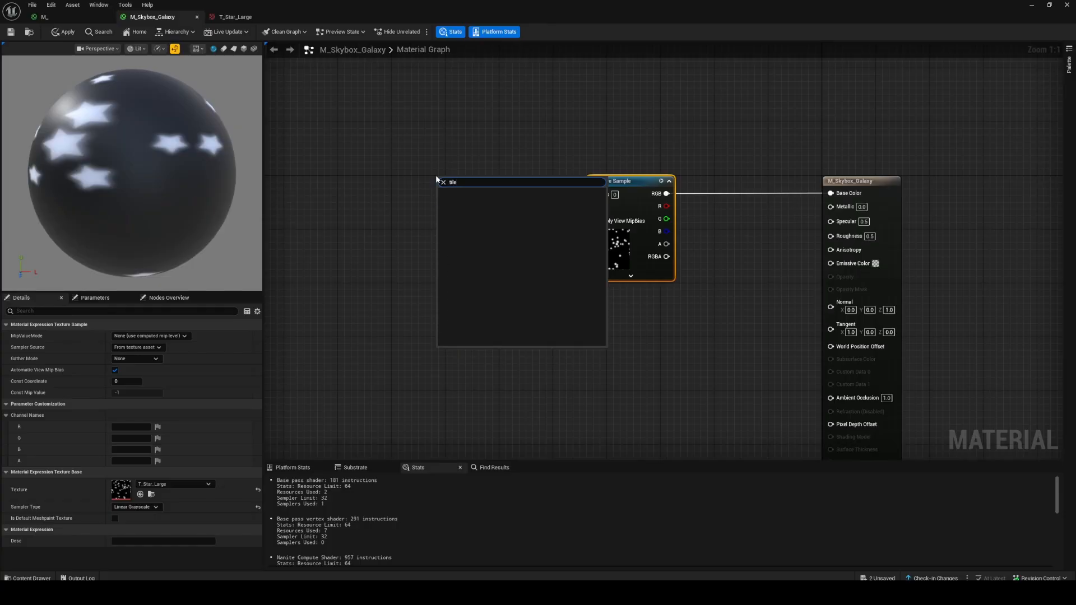
text(tex)
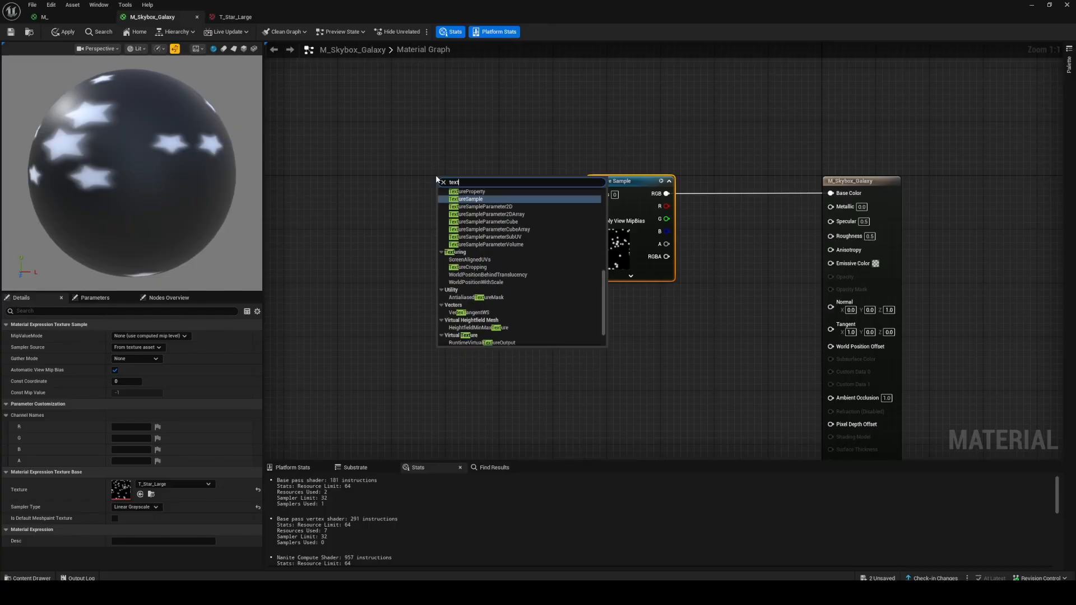
key(Return)
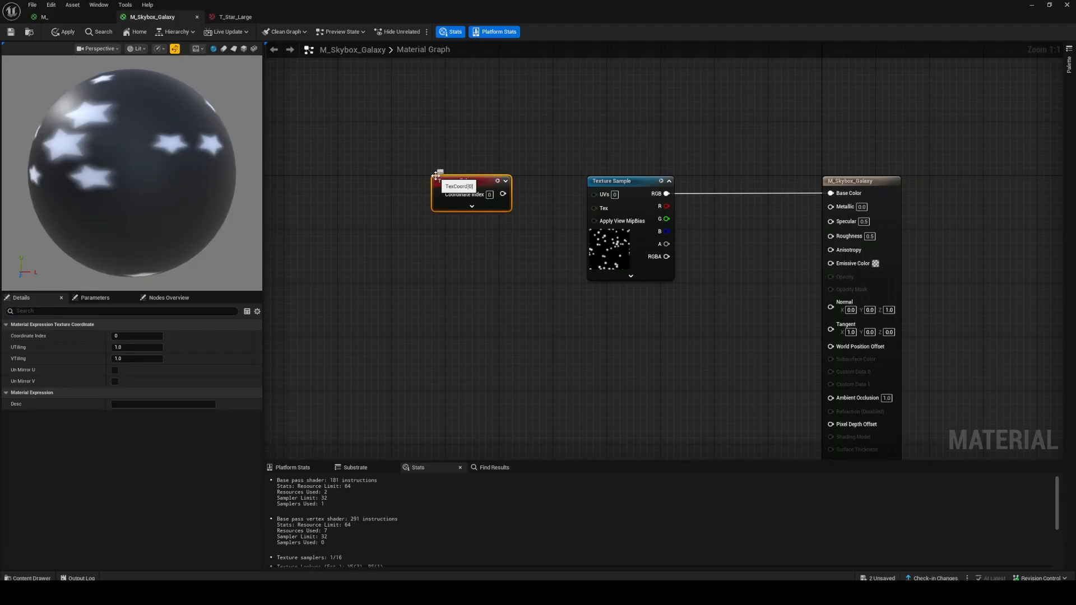
Add a Multiply node with the TexCoord output feeding its A input.
mouse_move(448, 176)
mouse_down()
mouse_move(345, 174)
mouse_move(442, 195)
mouse_up()
click(433, 176)
click(433, 176)
right_drag(327, 224, 468, 216)
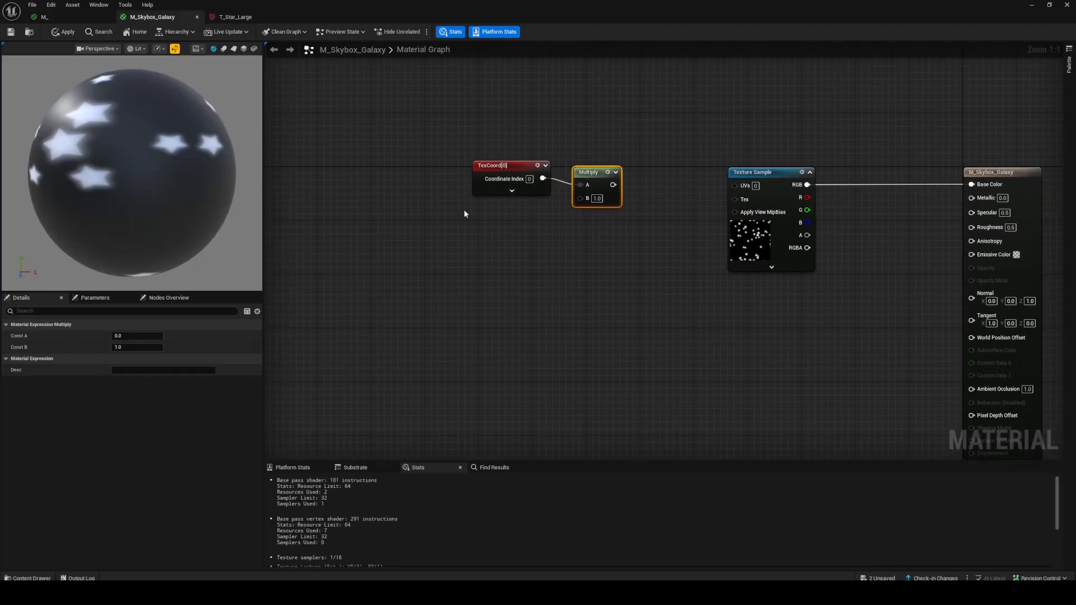
Add a scalar parameter named Star_Texture_Scale below the TexCoord node.
click(464, 213)
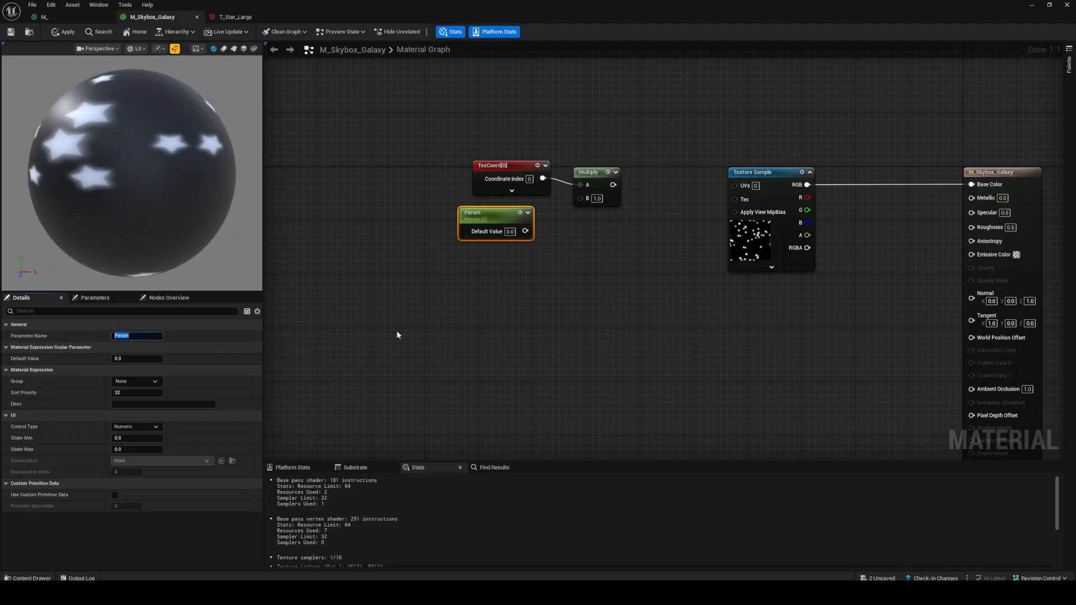
text(Star_Texture_Scale)
key(Return)
click(624, 248)
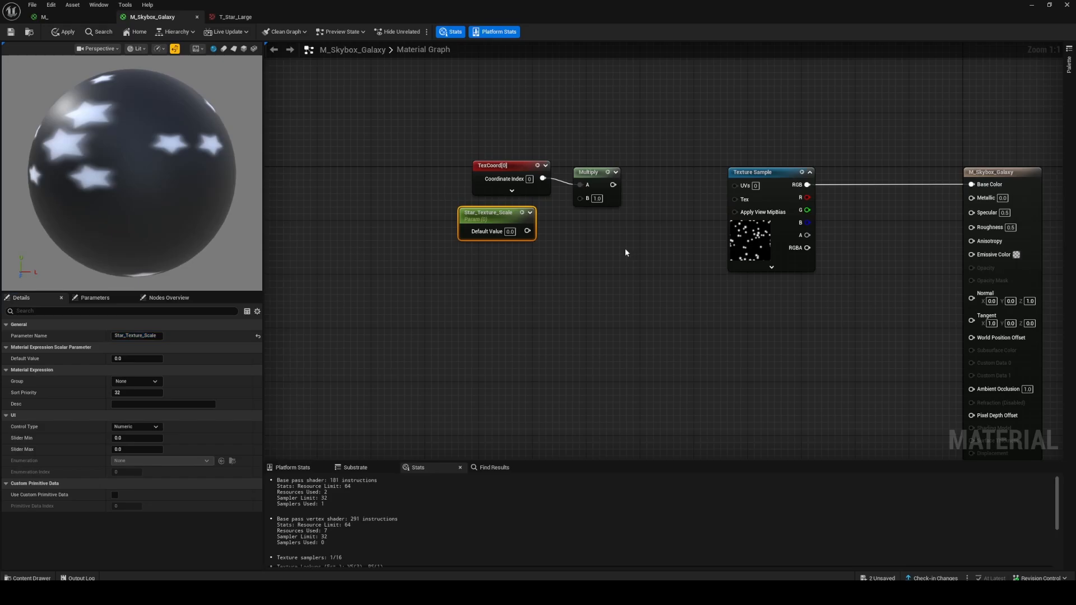
Connect Star_Texture_Scale to Multiply's B input and the Multiply output to the Texture Sample's UVs, then straighten the connections.
drag(528, 231, 734, 186)
drag(499, 151, 830, 188)
key(q)
Set the default value of Star_Texture_Scale to 5 and save the material.
click(560, 229)
click(509, 232)
text(5)
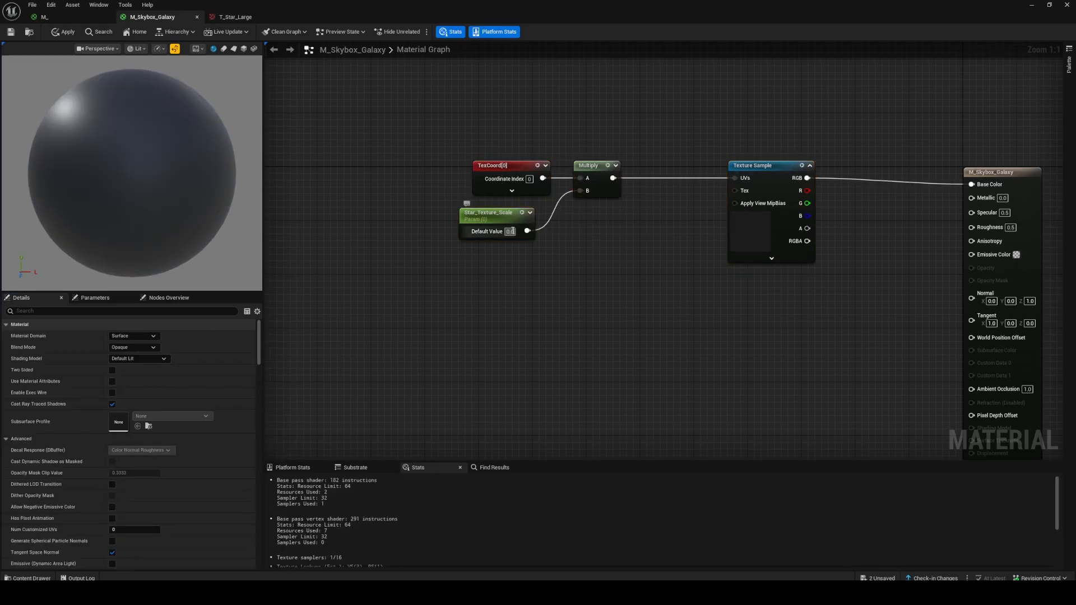
click(552, 270)
click(11, 32)
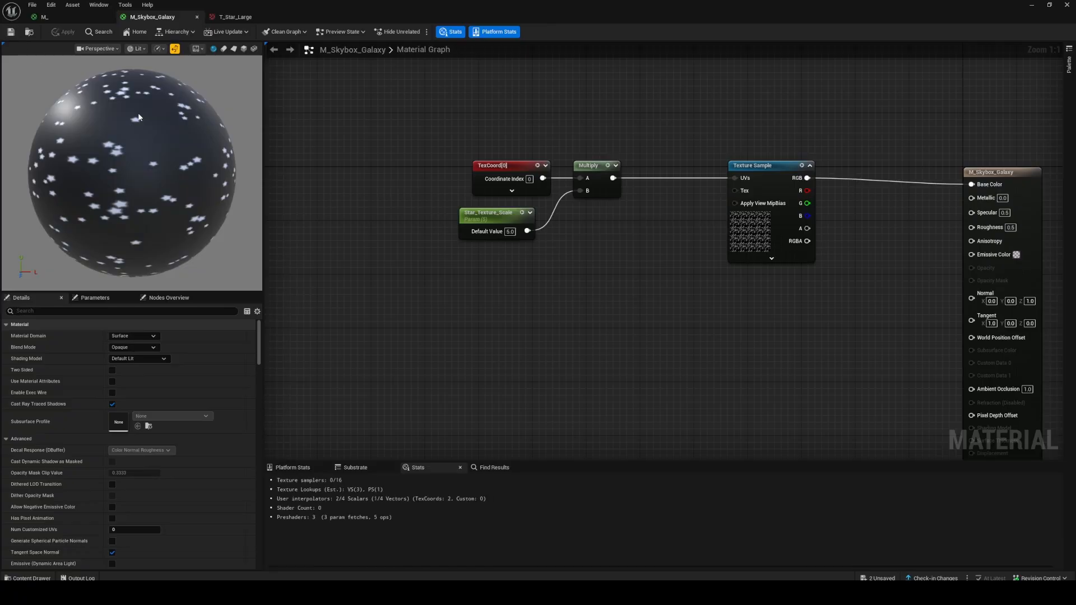
Show the material graph alongside the level view and set the default value of Star_Texture_Scale to 15.
drag(514, 4, 439, 362)
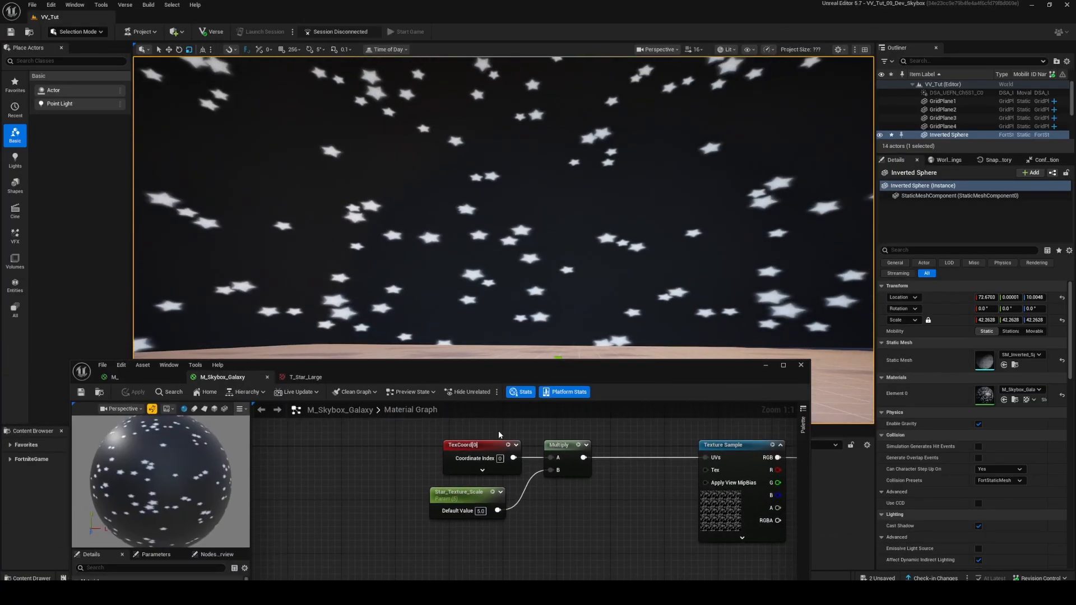
click(480, 510)
text(15)
key(Return)
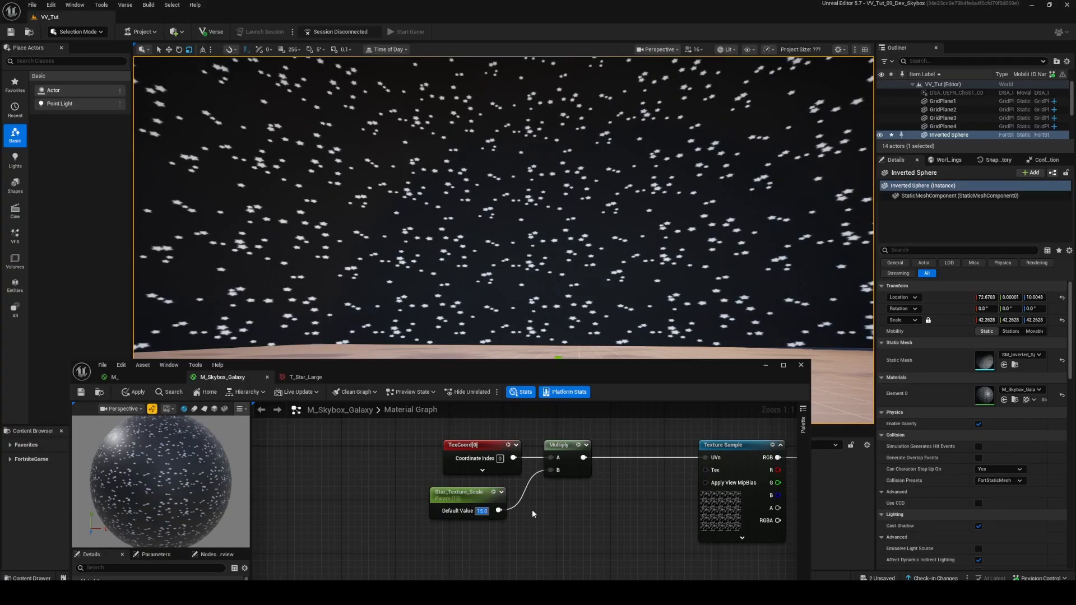
Look around inside the sphere to examine the size, density and stretching of the stars, including at the pole.
right_drag(517, 245, 516, 134)
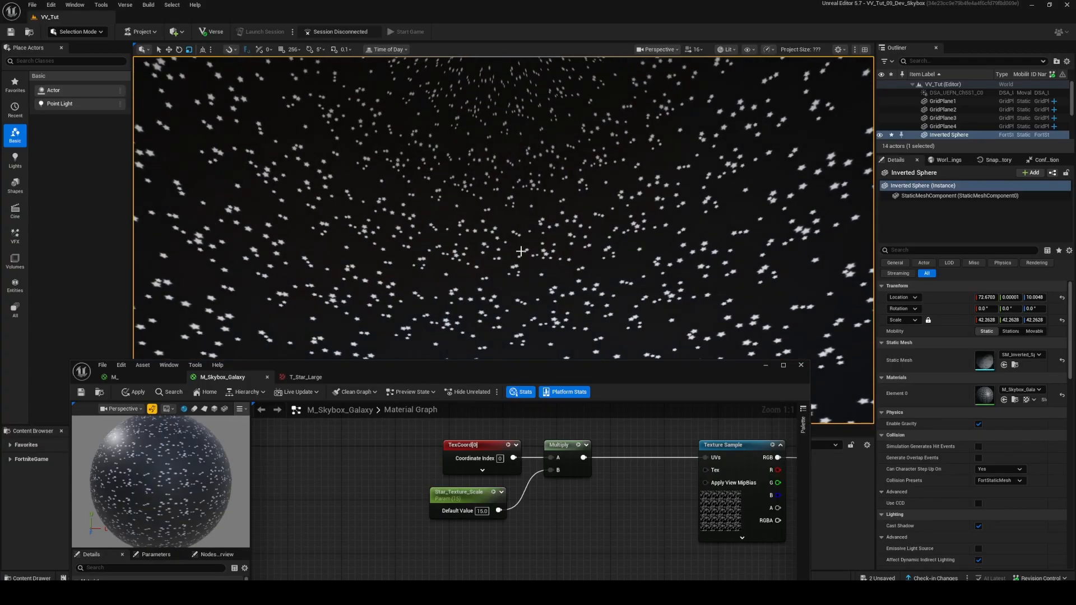
right_drag(520, 252, 531, 292)
drag(520, 381, 492, 1)
drag(427, 11, 448, 499)
right_drag(470, 318, 514, 255)
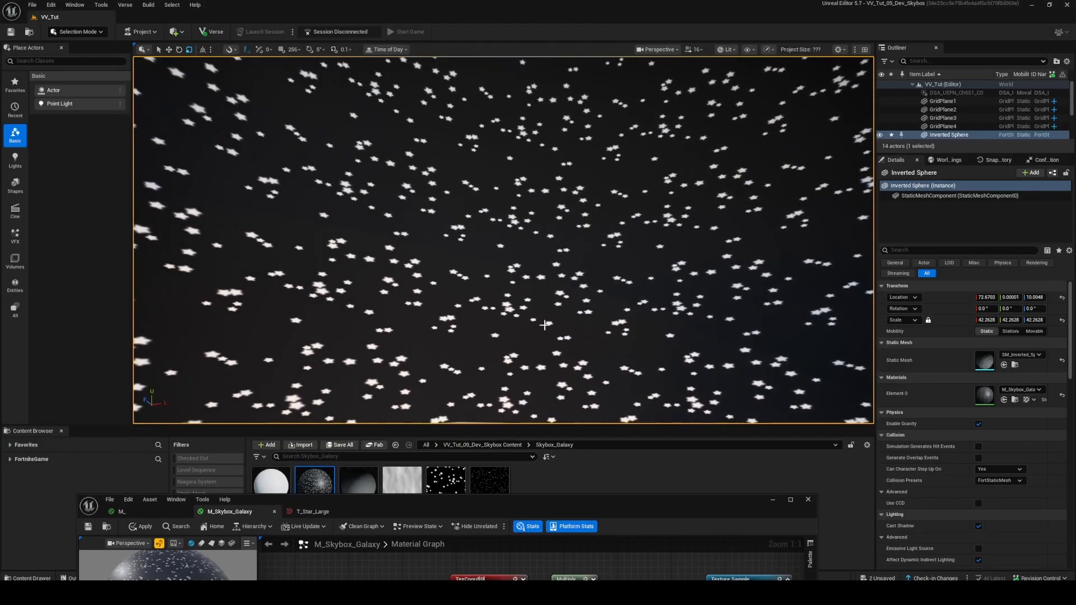
right_drag(441, 207, 521, 213)
right_drag(516, 338, 630, 301)
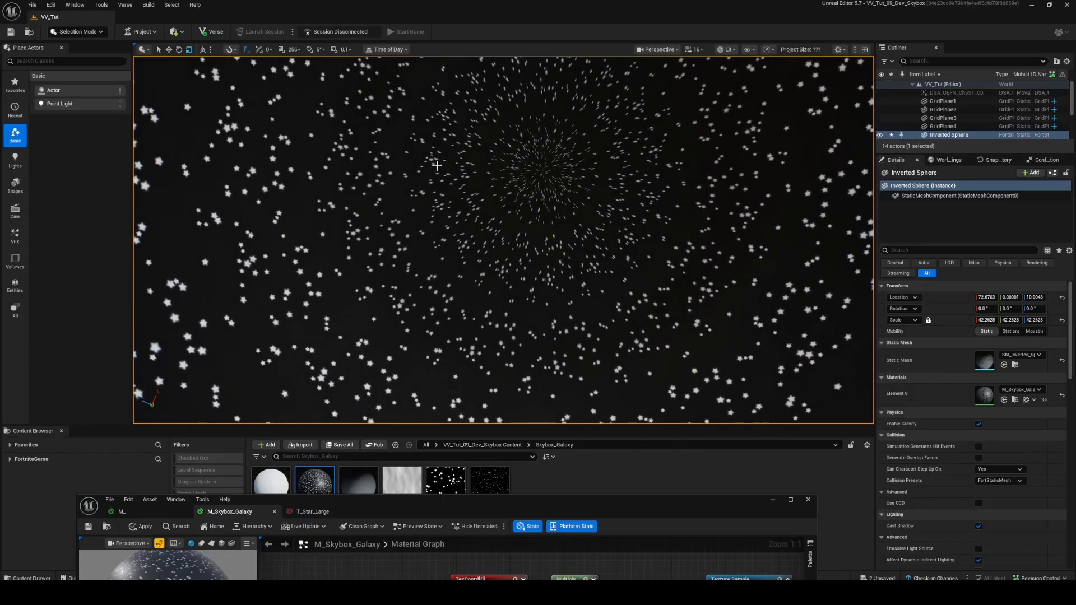
right_drag(471, 184, 610, 252)
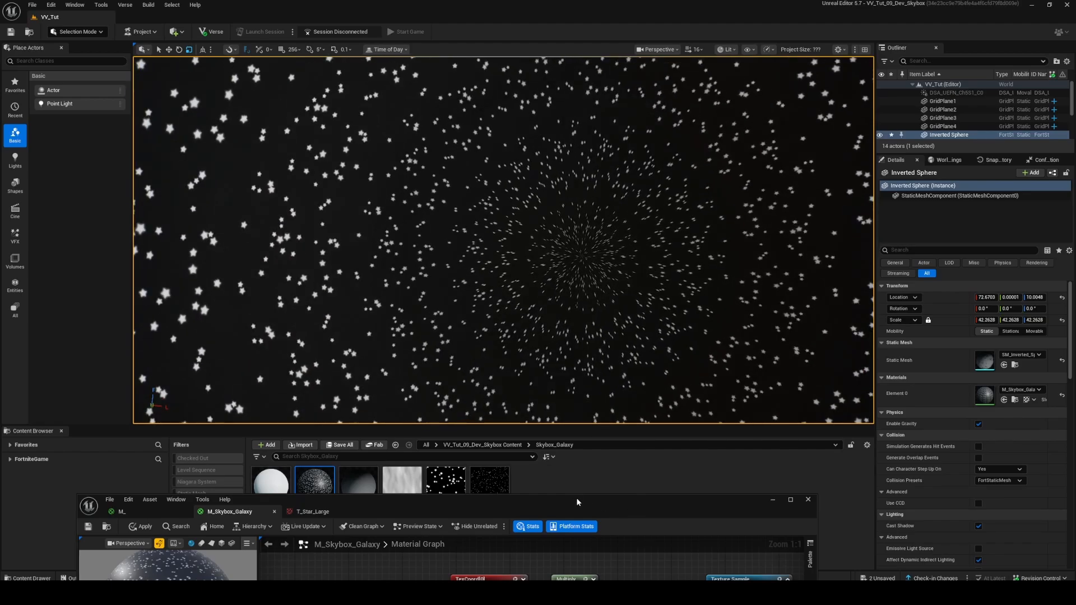
Return to the M_Skybox_Galaxy graph and move the Texture Sample node closer to the Multiply node.
drag(577, 509, 593, 2)
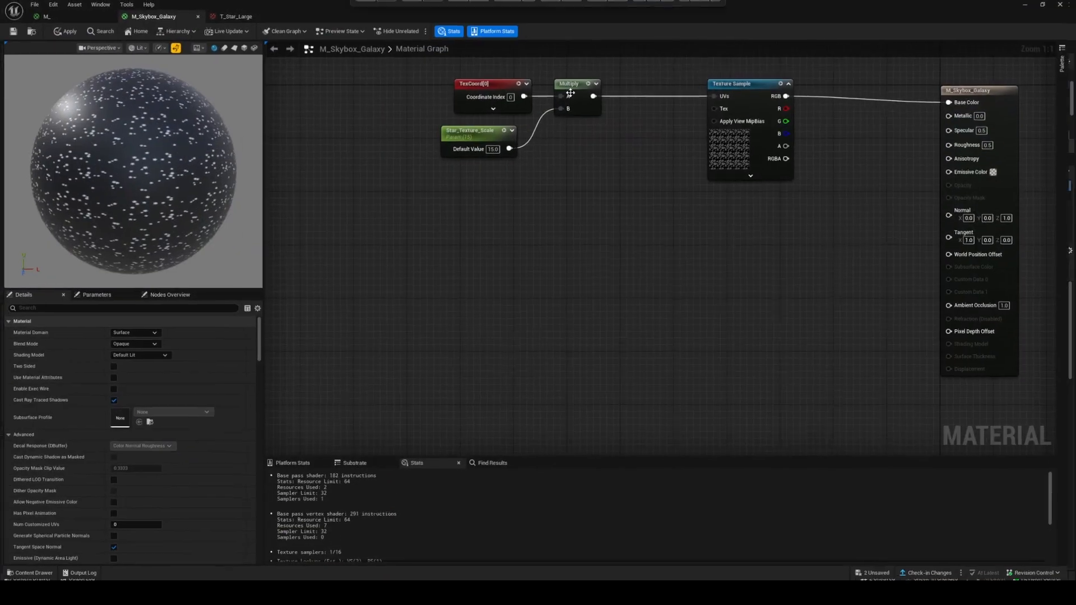
right_drag(580, 145, 515, 298)
drag(413, 199, 553, 340)
click(710, 231)
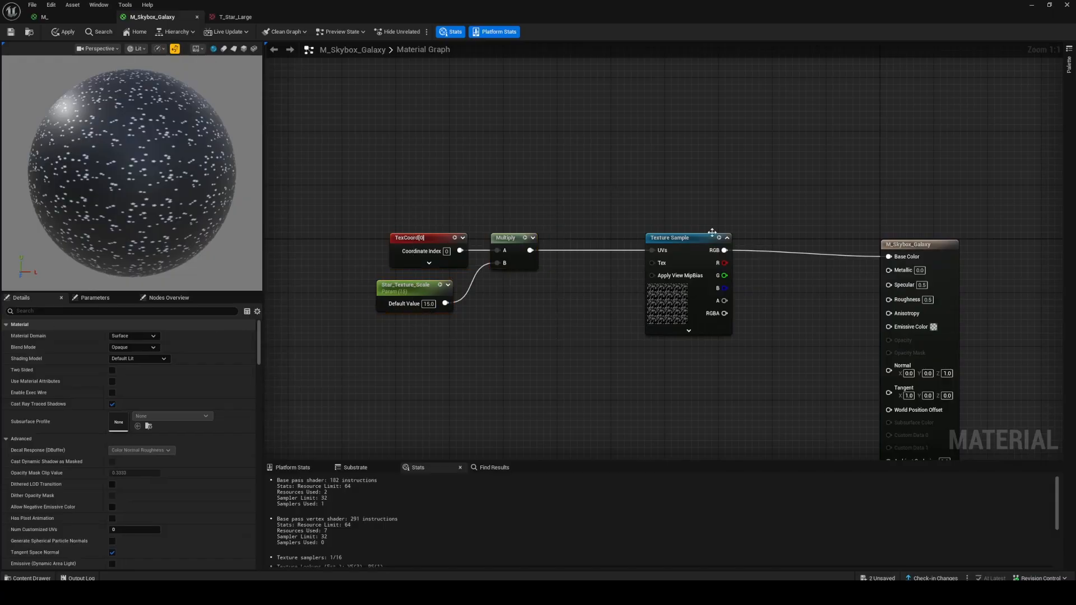
drag(675, 241, 606, 239)
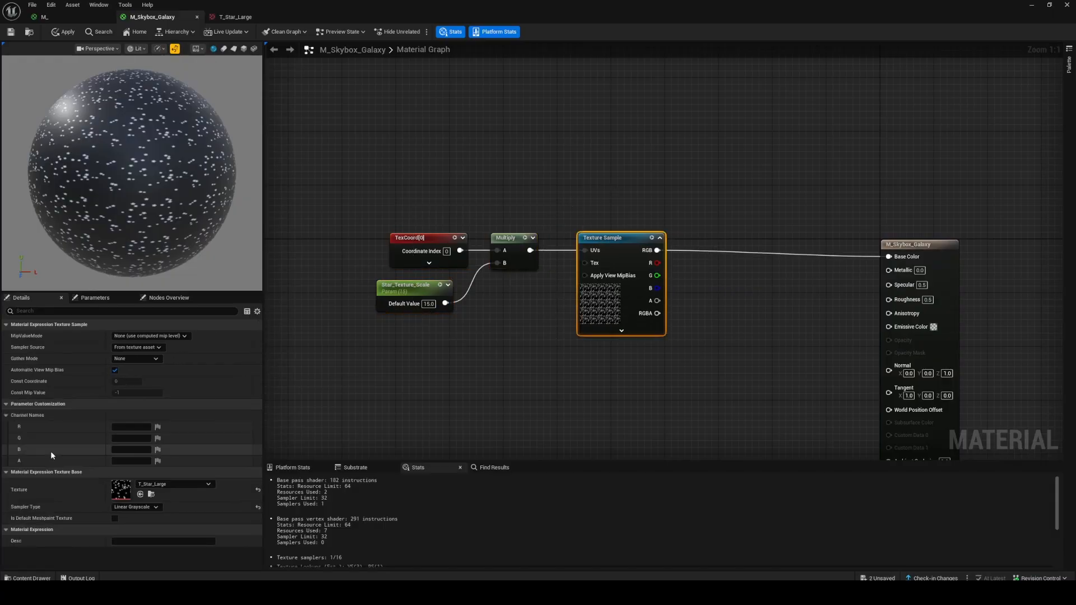
View the T_Star_Large texture, then move the Snipping Tool's reference node graph out of the way of the M_Skybox_Galaxy graph.
double_click(117, 492)
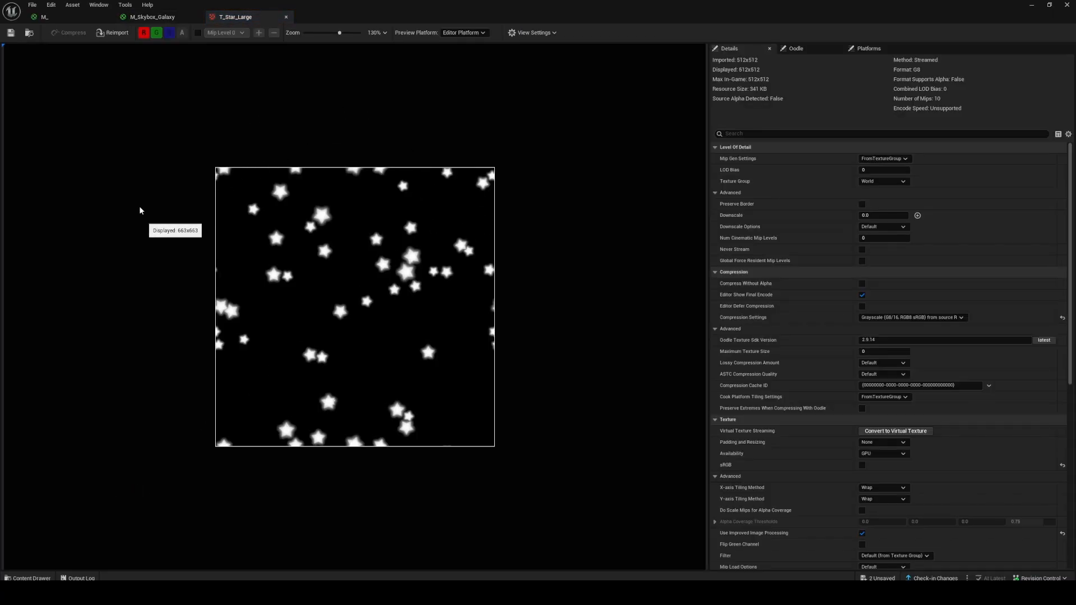
click(163, 19)
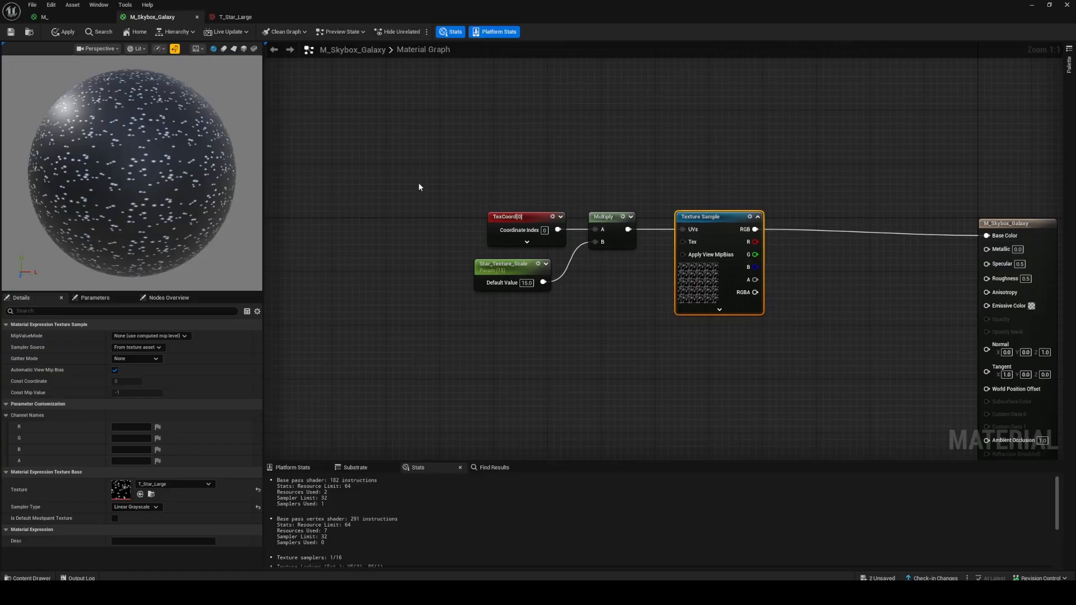
key(alt+Tab)
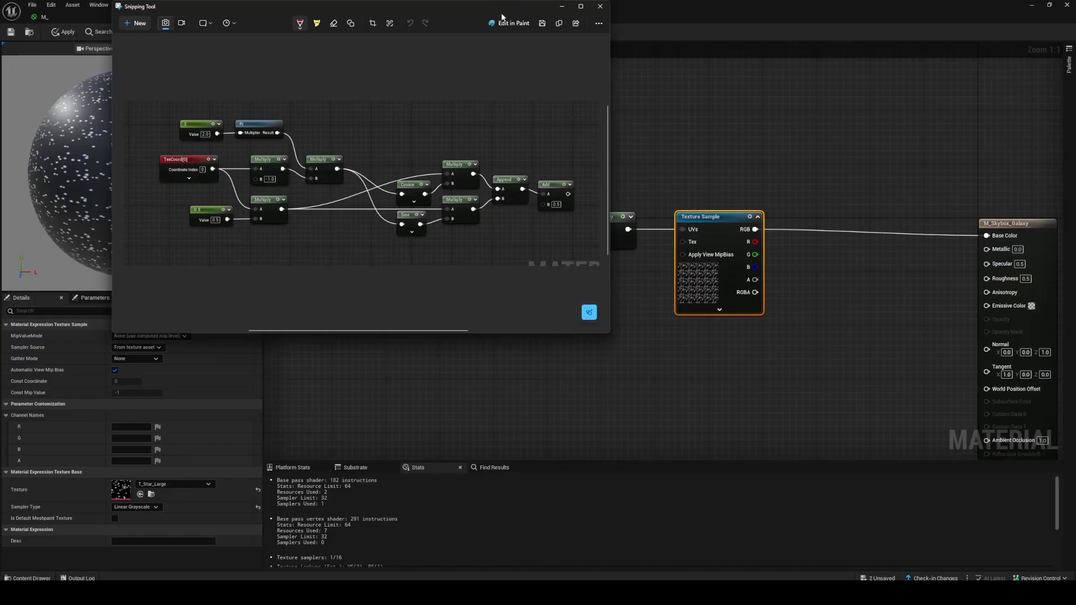
drag(475, 9, 0, 249)
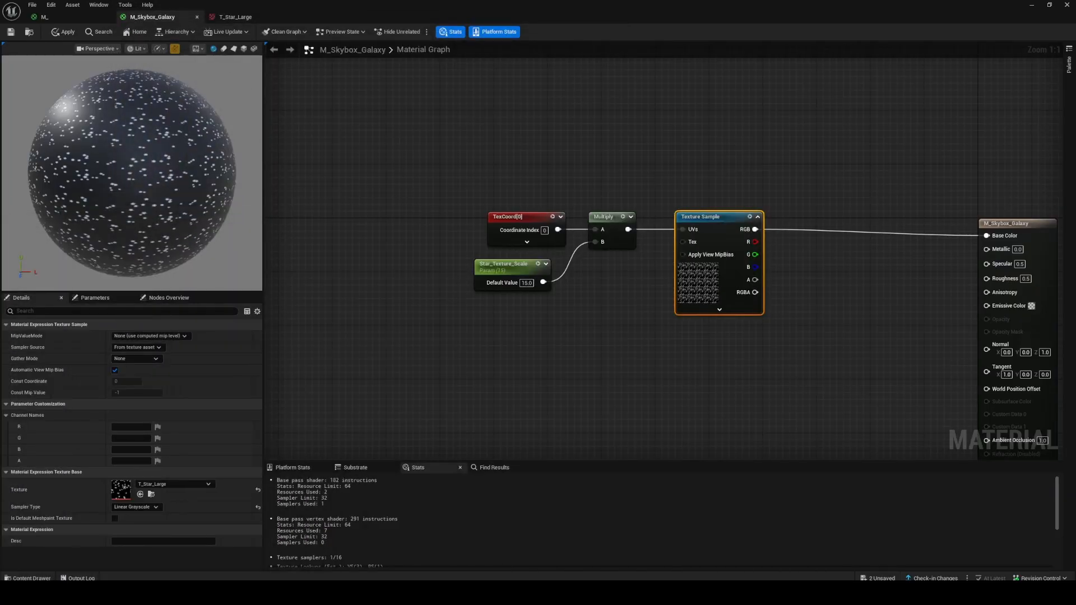
click(374, 281)
right_drag(474, 215, 511, 197)
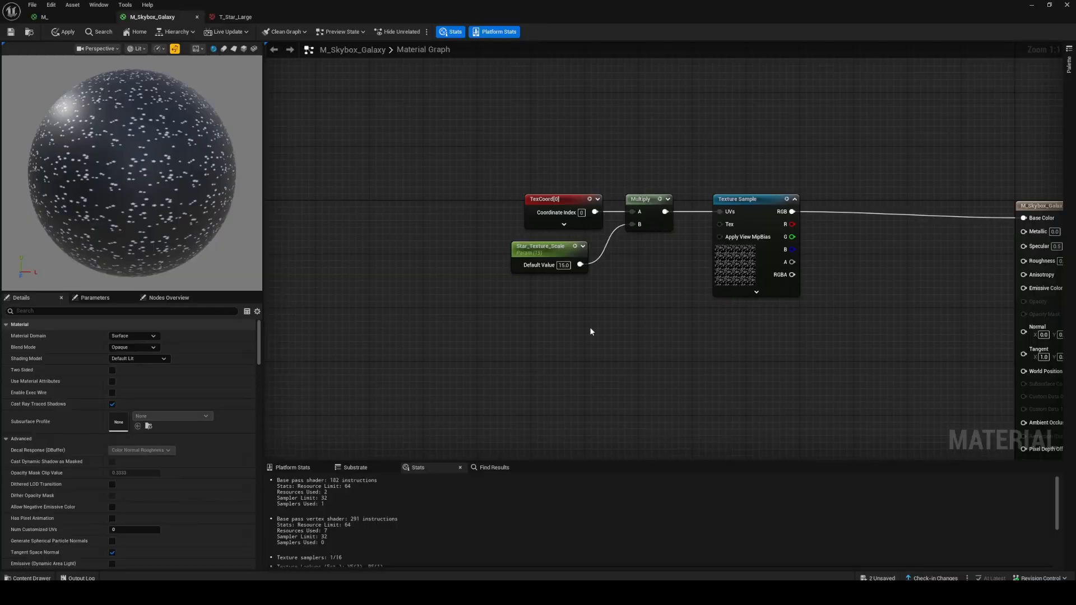
right_drag(433, 203, 435, 221)
Uncover the level view and look at how the stars are distributed around the inverted sphere's pole.
drag(551, 6, 467, 446)
right_drag(482, 261, 596, 120)
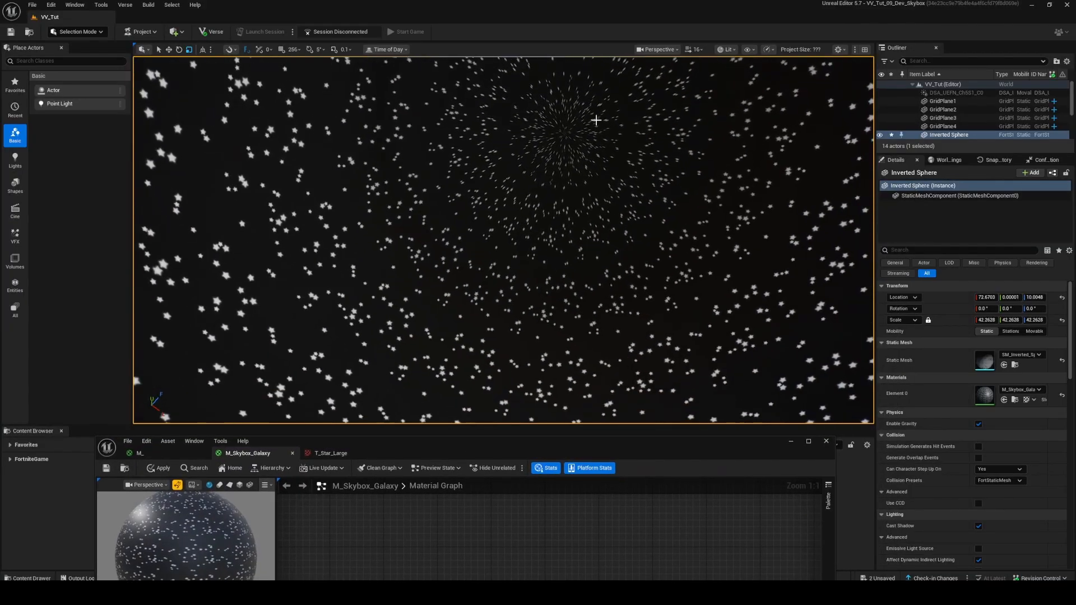
drag(497, 435, 488, 263)
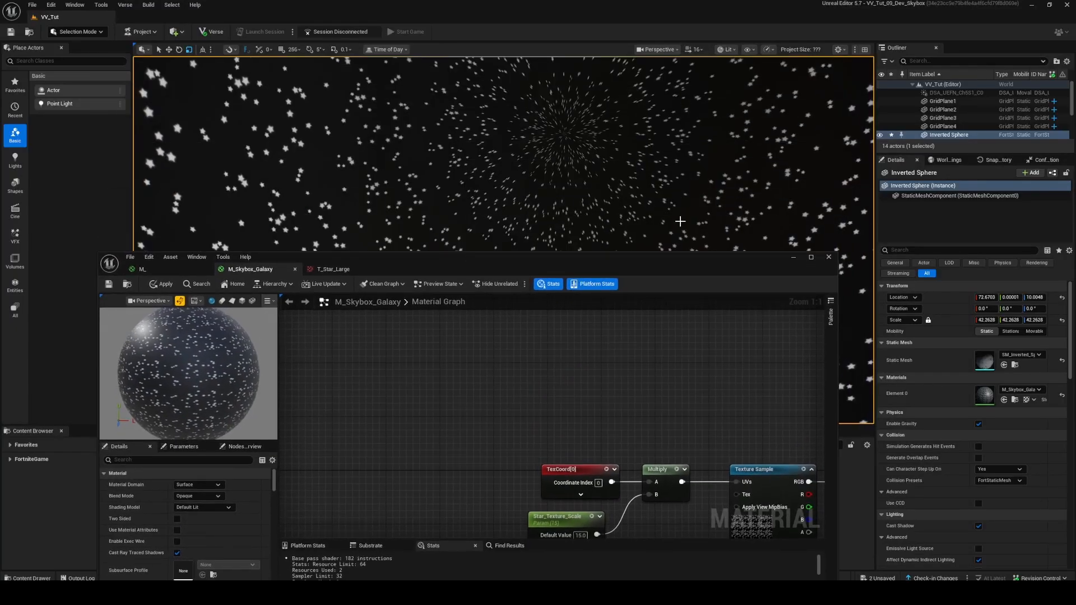
Open the SM_Inverted_Sphere mesh, display its UV channel 0 layout, and return to the M_Skybox_Galaxy graph.
double_click(986, 360)
drag(600, 262, 617, 2)
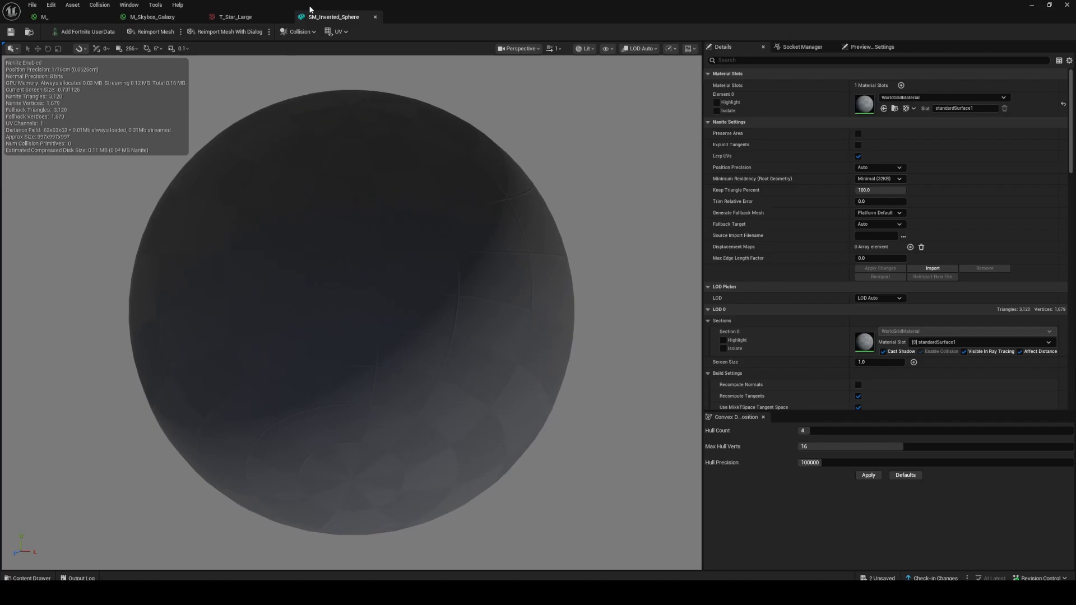
click(337, 32)
click(339, 61)
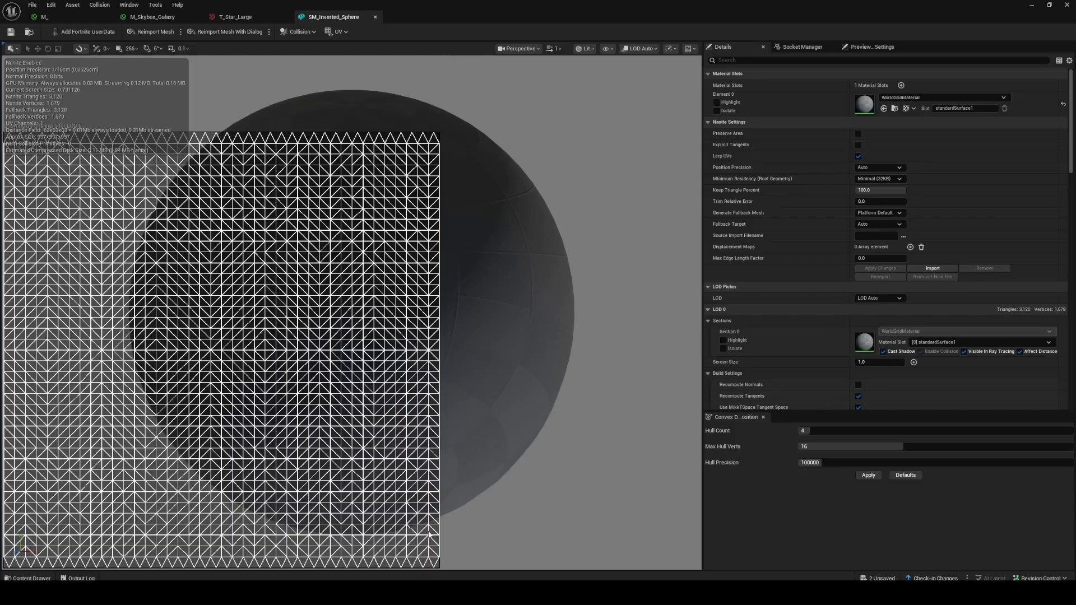
click(375, 17)
click(160, 17)
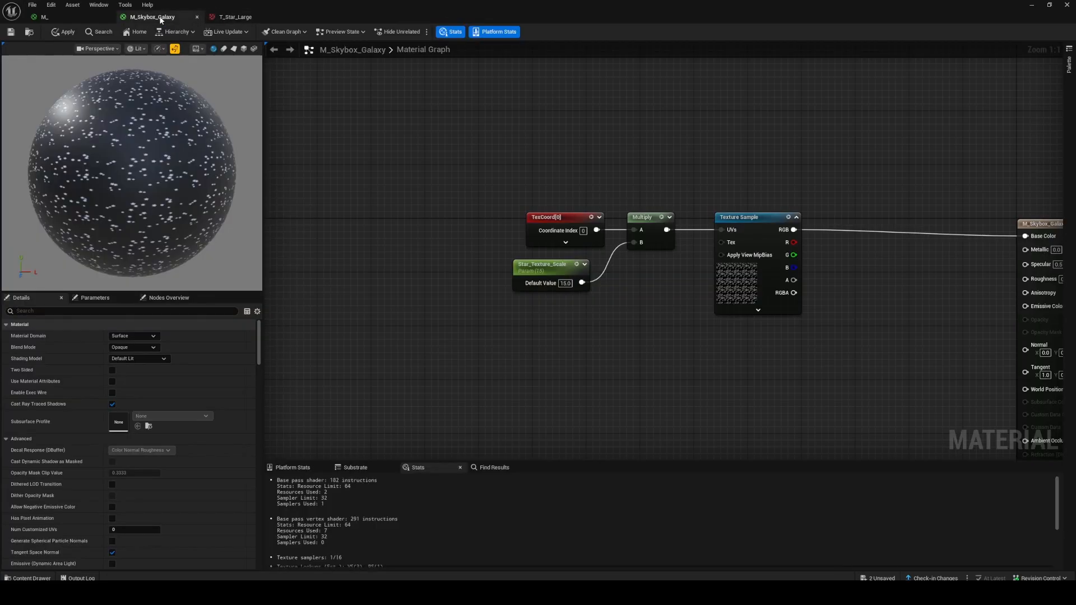
Look at the sphere's pole in the unobstructed level view and bring the M_Skybox_Galaxy graph back full screen.
drag(375, 4, 470, 301)
click(794, 292)
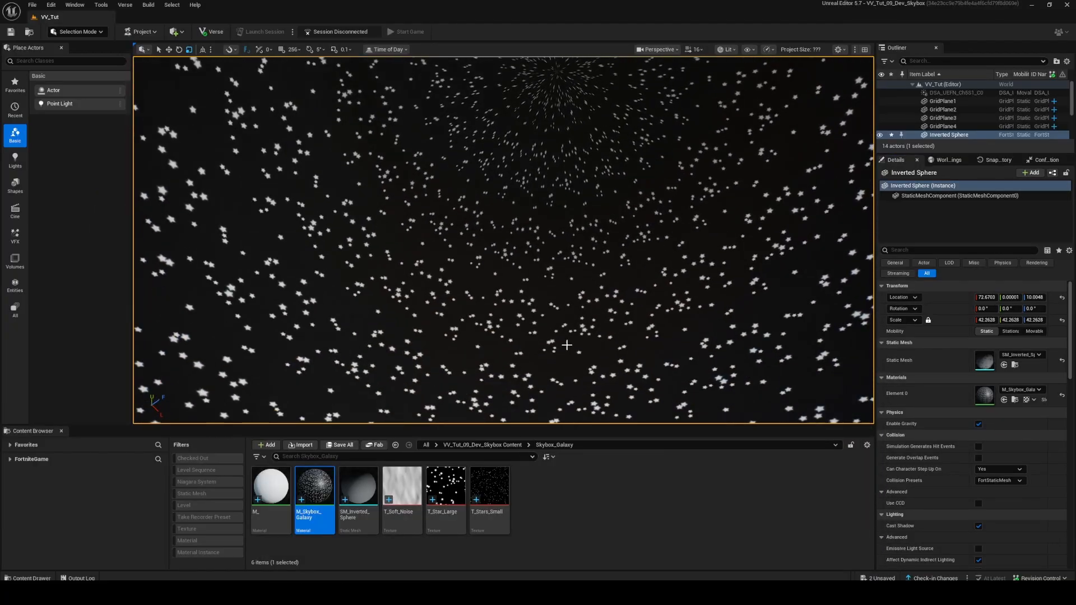
right_drag(502, 393, 581, 327)
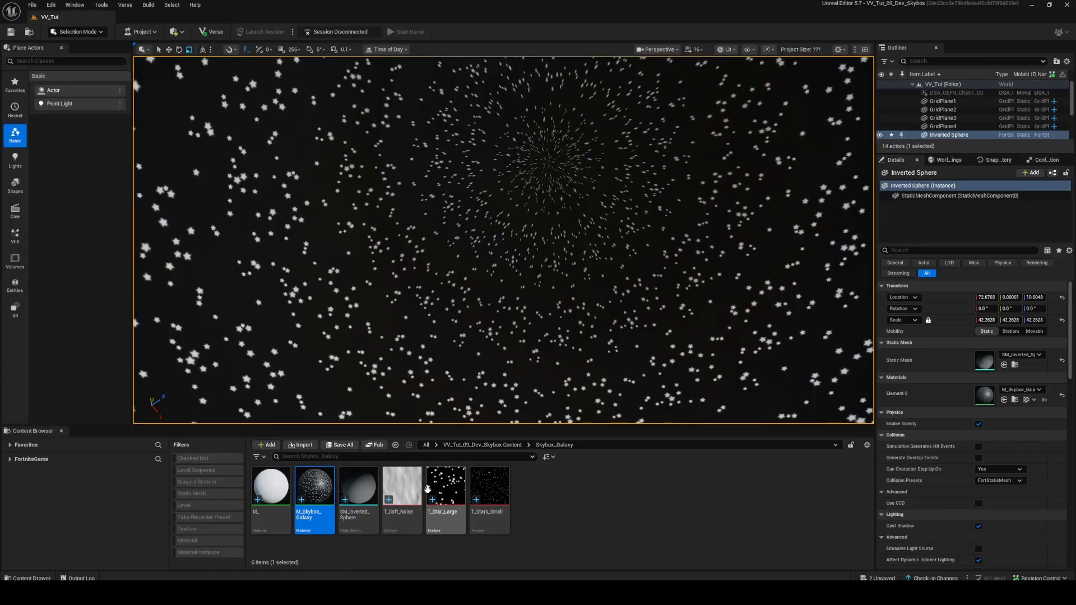
double_click(317, 492)
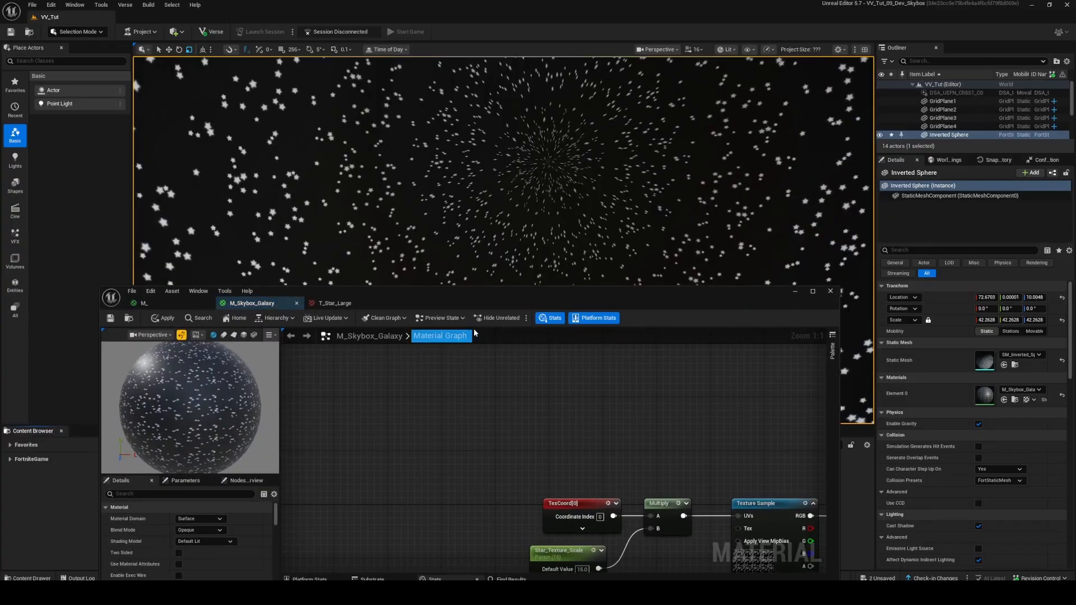
drag(482, 298, 500, 94)
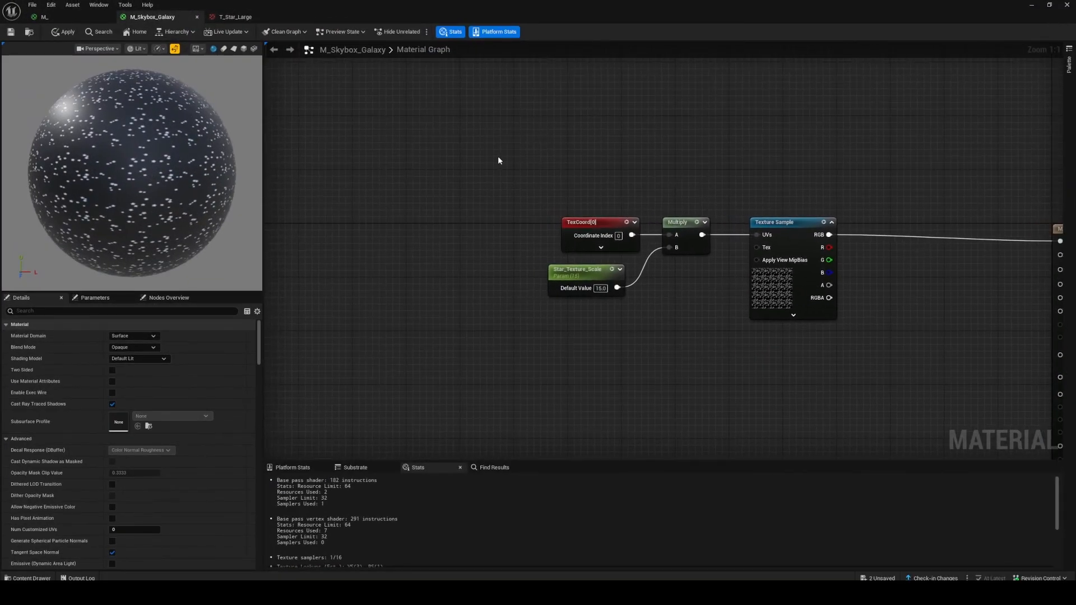
Move the TexCoord node far to the left of the Multiply node to make room for more nodes between them.
drag(473, 161, 687, 318)
click(651, 221)
drag(595, 221, 284, 186)
right_drag(339, 151, 666, 152)
drag(603, 197, 347, 228)
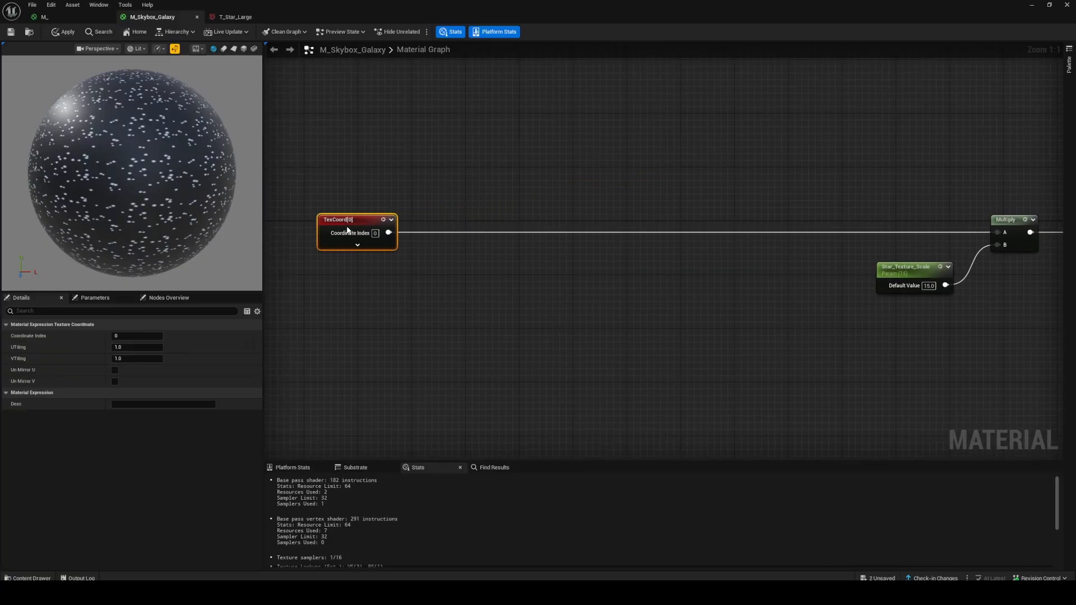
Add a Multiply node beside TexCoord and duplicate it to get a second one below.
click(433, 279)
right_drag(433, 280, 469, 285)
right_click(469, 286)
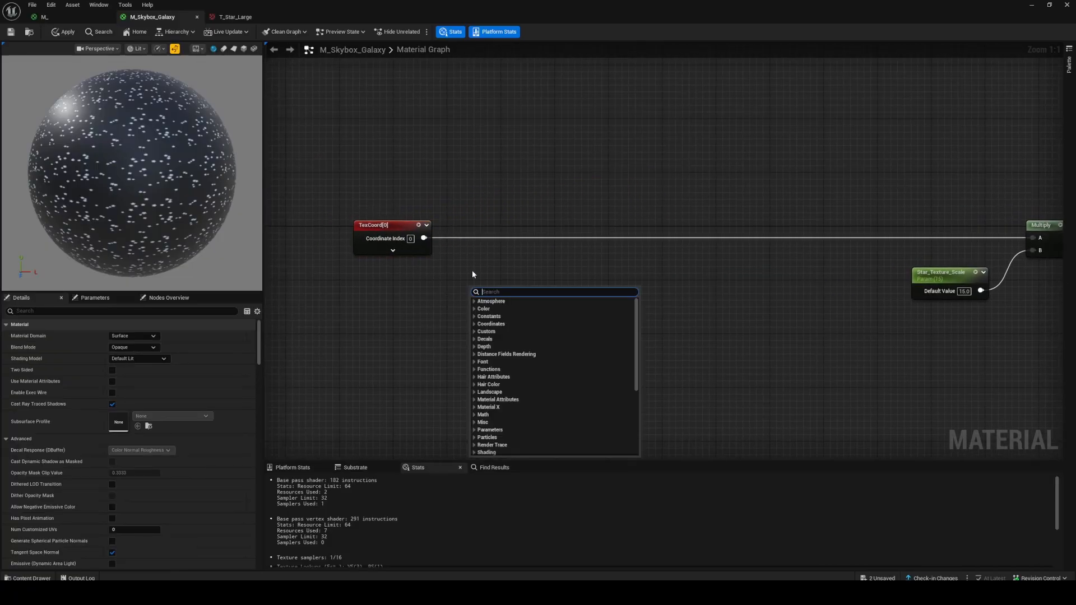
text(mul)
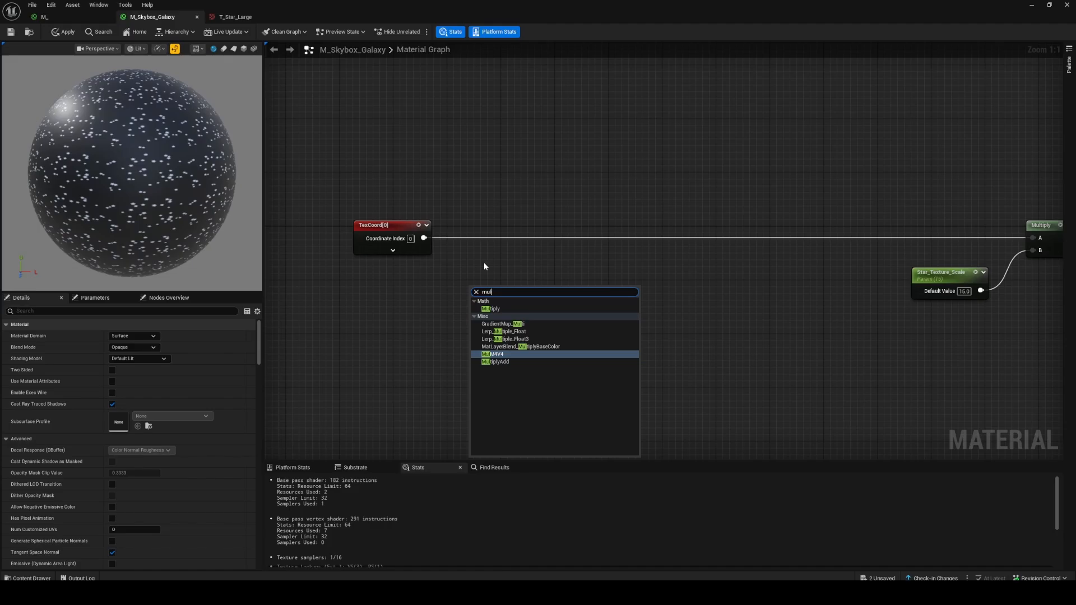
click(500, 309)
drag(491, 288, 519, 241)
key(ctrl+d)
click(454, 266)
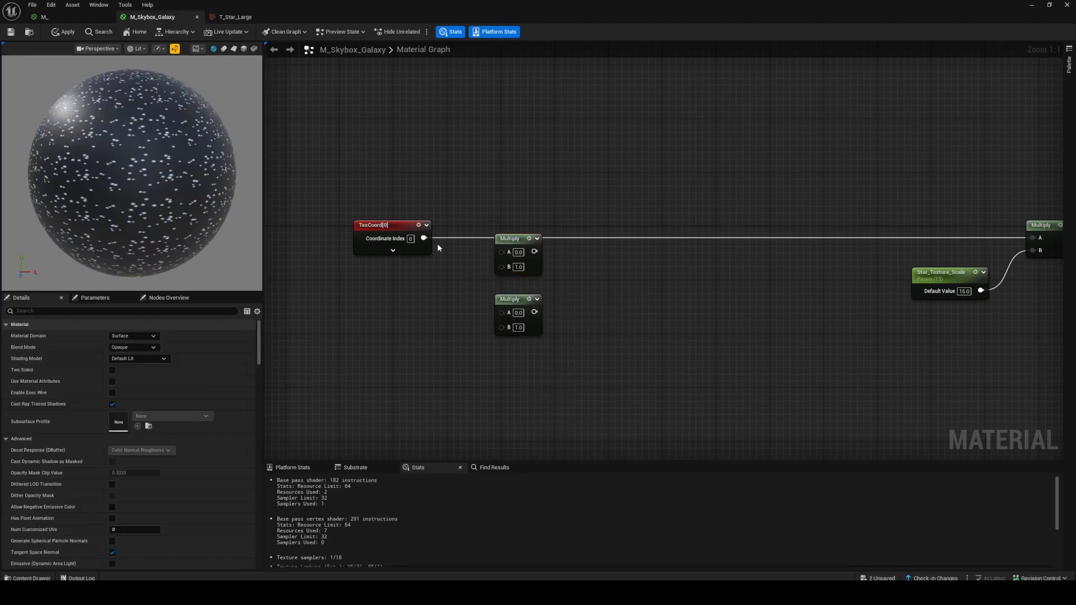
Connect TexCoord to input A of the upper new Multiply node and set its B value to -1.
drag(424, 238, 502, 252)
click(518, 265)
text(-1)
key(Return)
scroll(607, 266, up, 5)
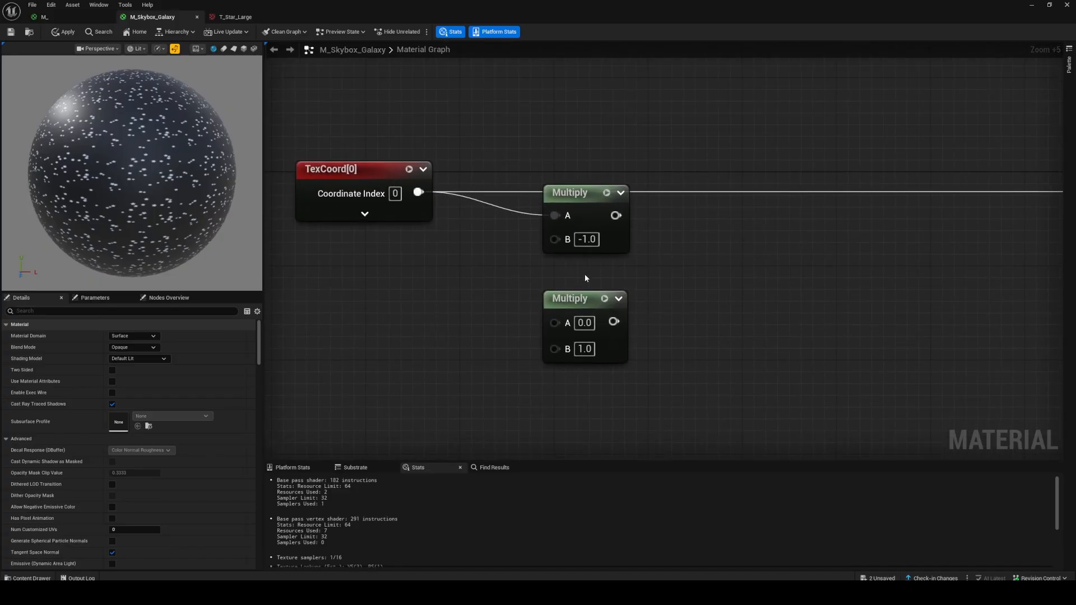
Connect TexCoord to input A of the lower Multiply node and feed its B input from a new Constant of 0.5.
drag(577, 299, 577, 275)
click(401, 280)
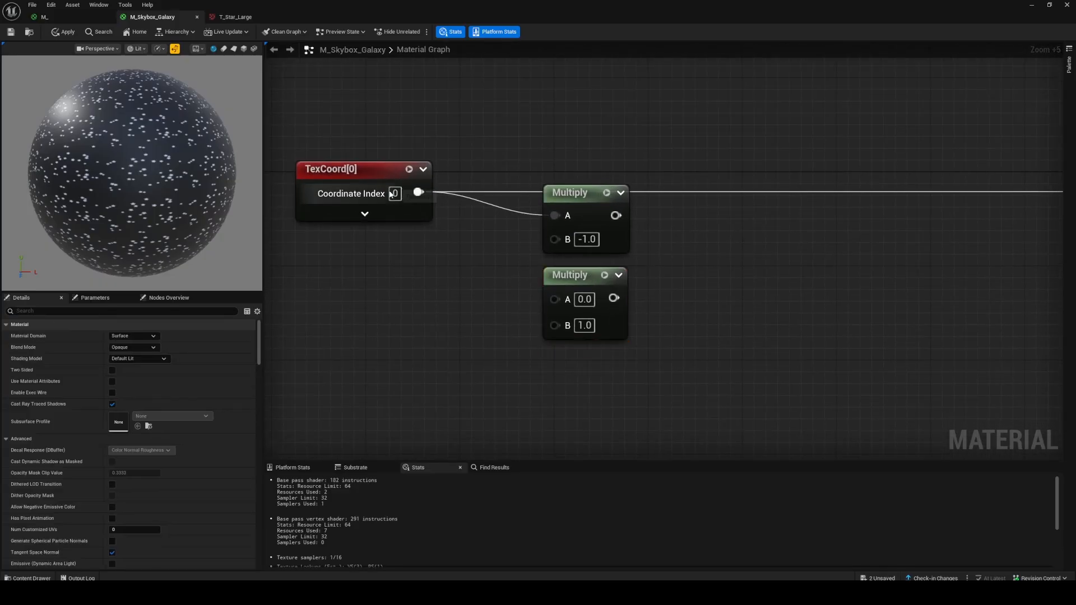
drag(419, 192, 555, 298)
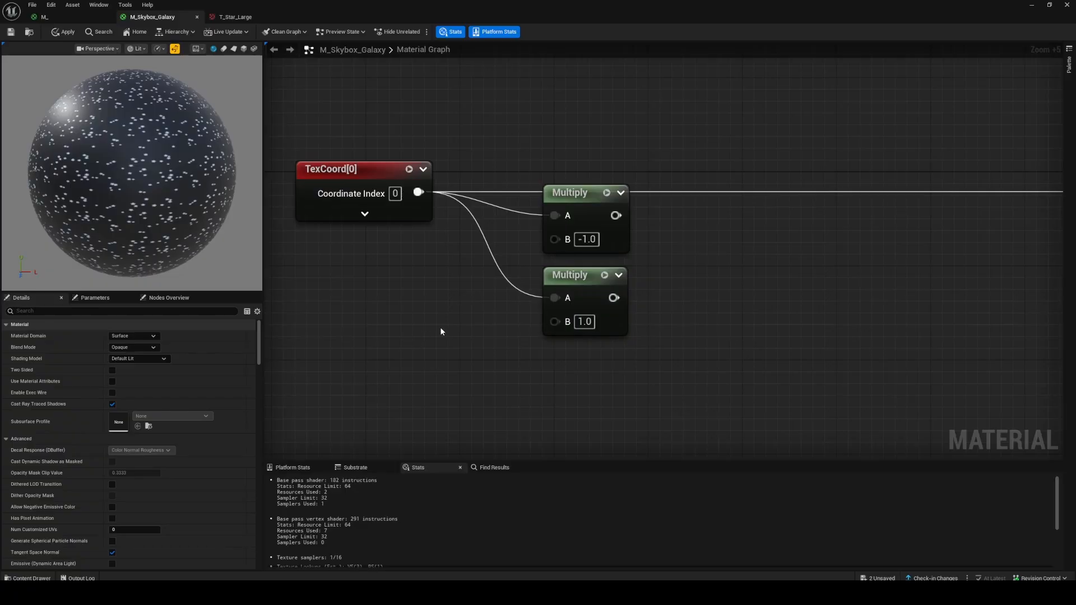
key(1)
click(384, 315)
click(436, 347)
text(0.5)
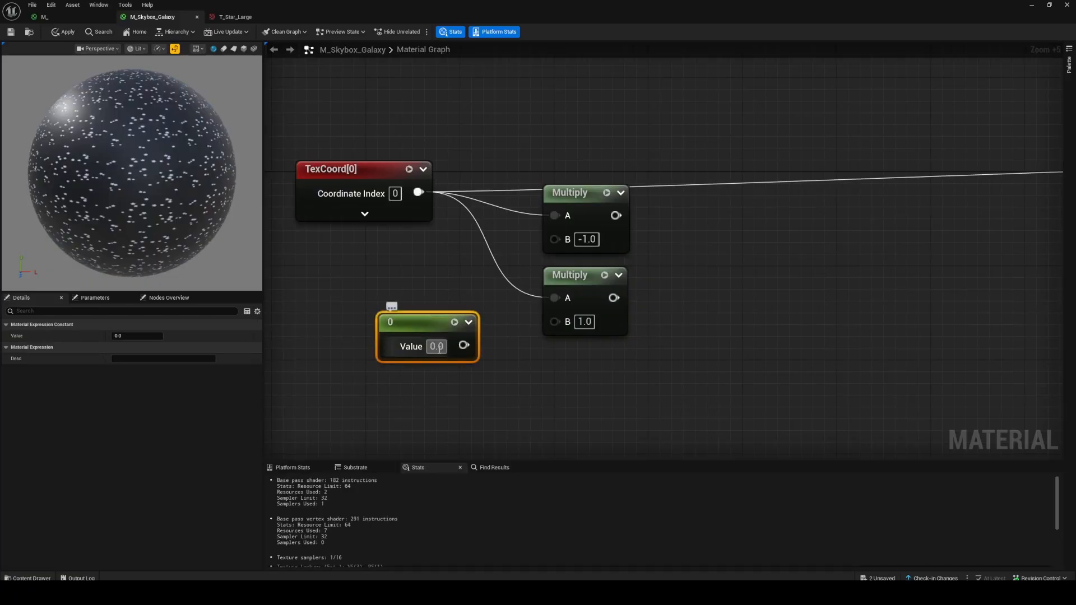
click(466, 387)
drag(463, 345, 554, 322)
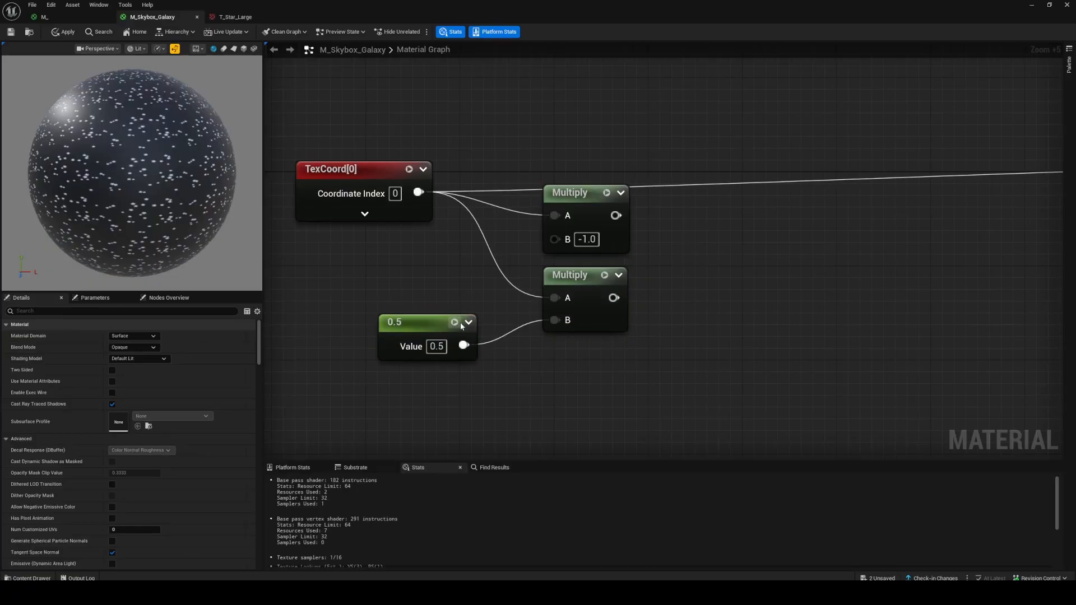
click(422, 316)
Add another Multiply node to the right and connect the -1 Multiply's output to its B input.
right_drag(649, 280, 573, 297)
click(557, 252)
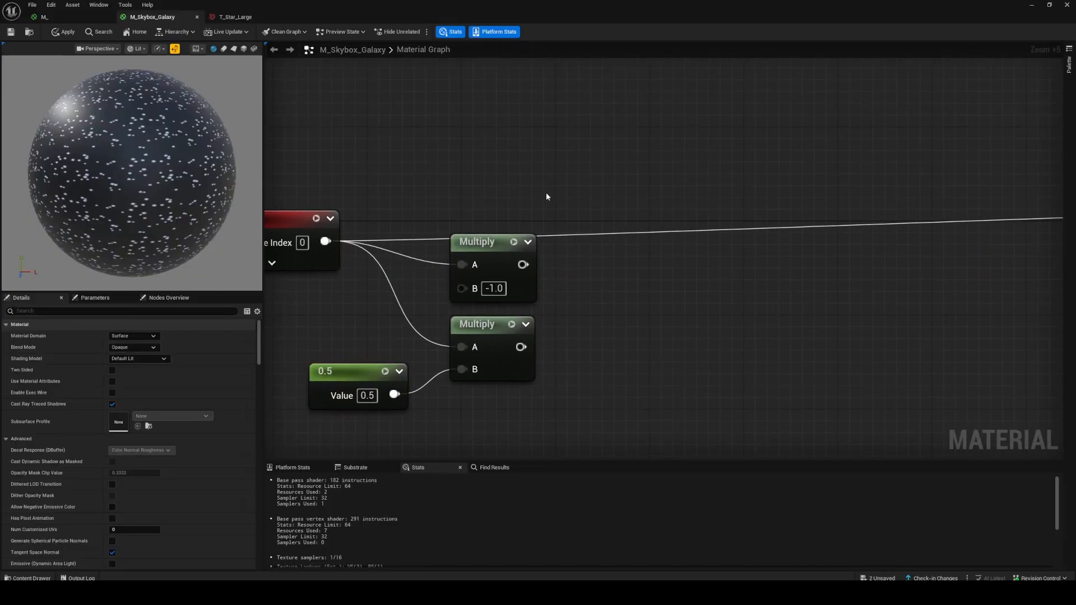
key(m)
click(544, 162)
drag(522, 264, 556, 221)
drag(575, 180, 635, 204)
click(479, 154)
Add a Pi node above the graph and connect its Result to input A of the newest Multiply node.
right_drag(479, 154, 509, 176)
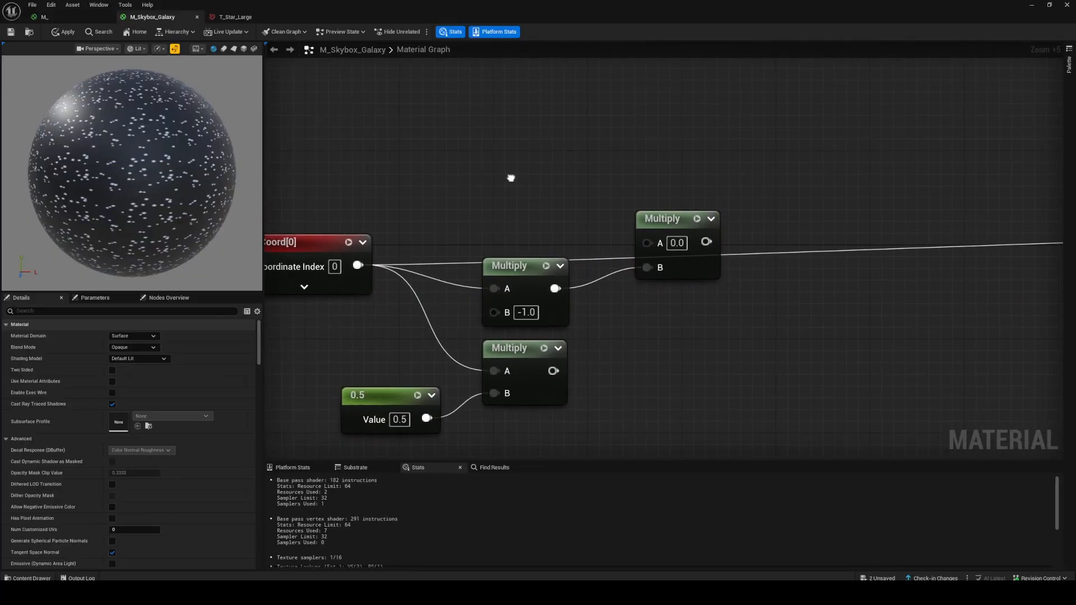
right_click(460, 135)
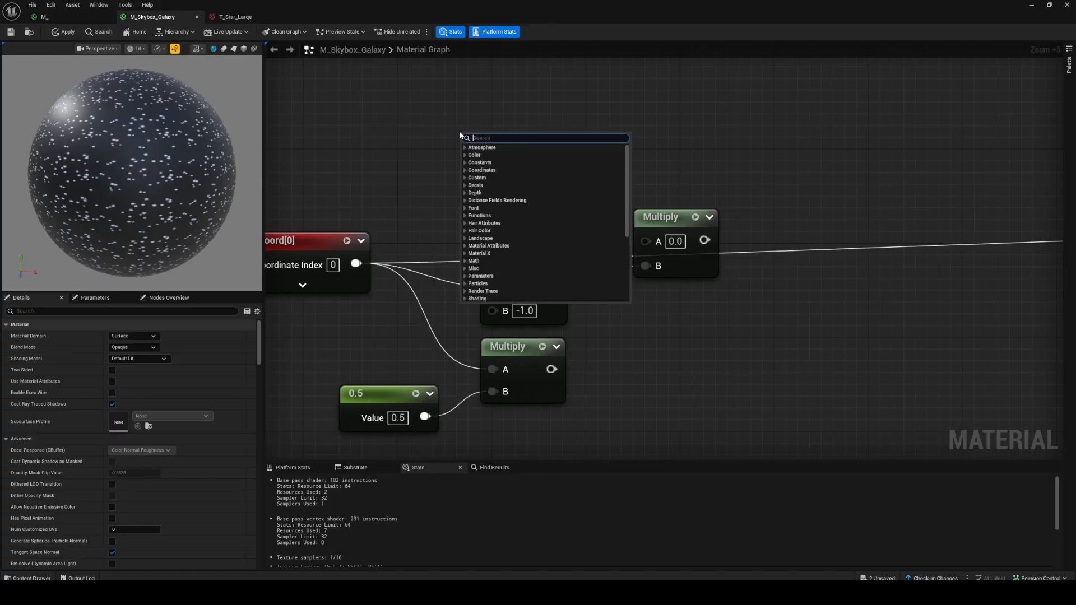
text(pi)
key(Return)
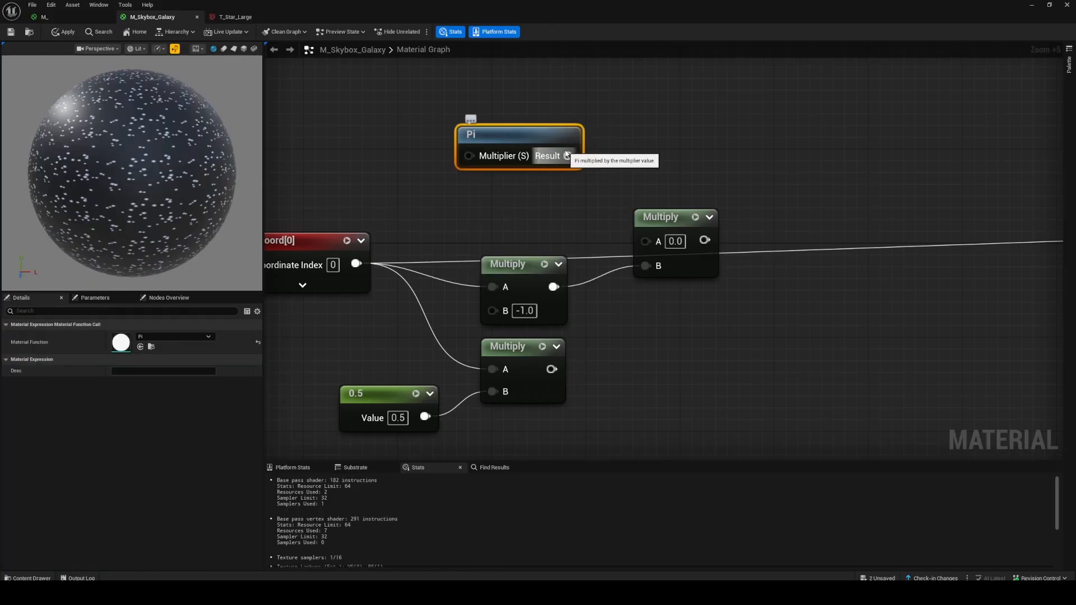
drag(566, 155, 645, 241)
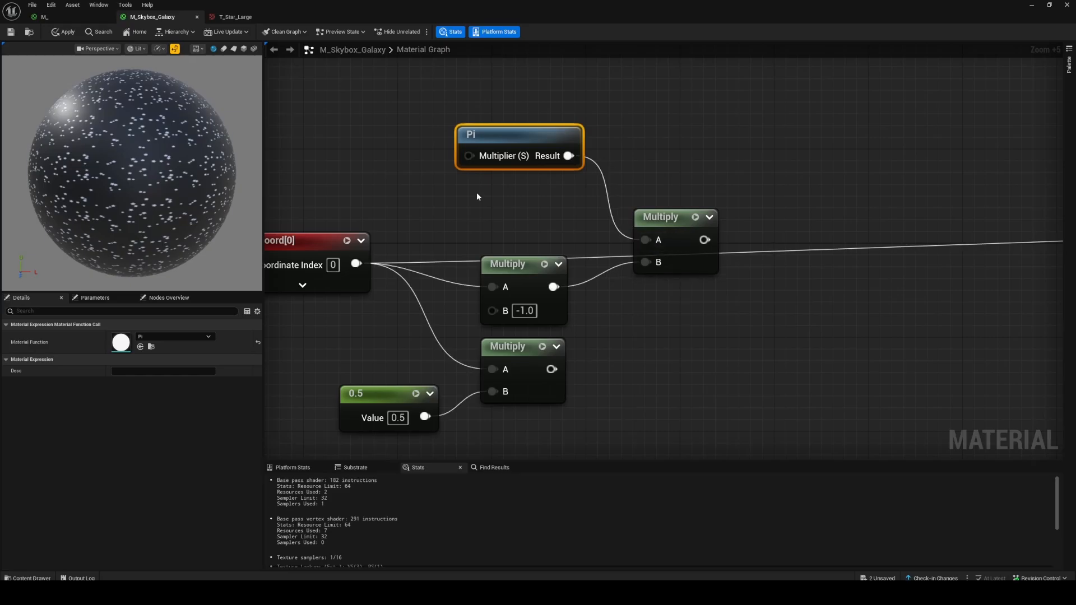
Add a Constant of 2, connect it to Pi's Multiplier input, and line up the Pi node beside it.
right_drag(476, 192, 634, 212)
click(513, 136)
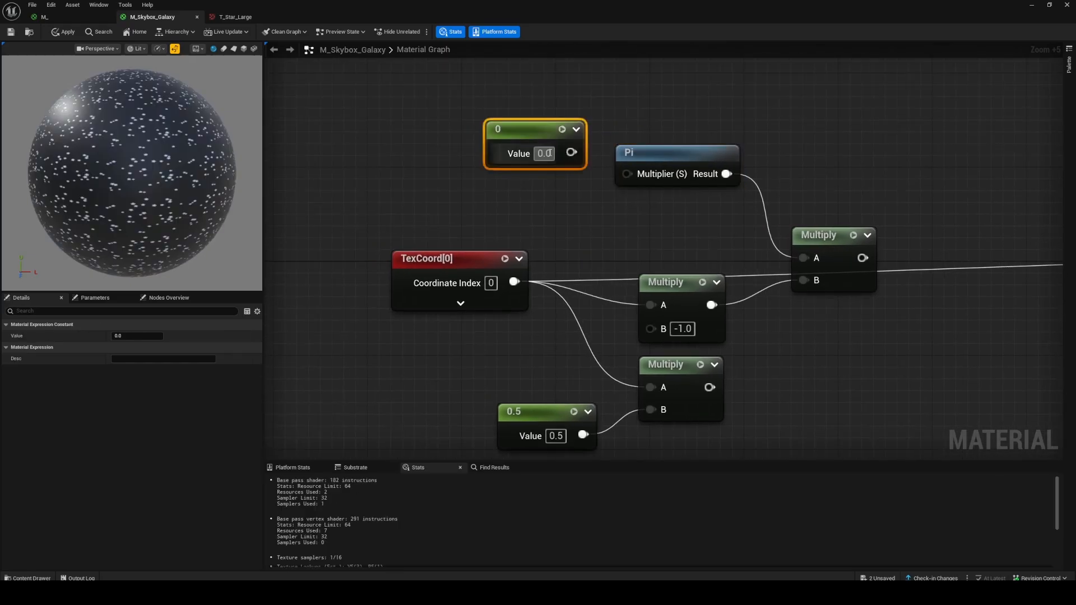
text(2)
click(533, 194)
drag(571, 151, 630, 173)
drag(648, 154, 636, 133)
drag(523, 110, 637, 183)
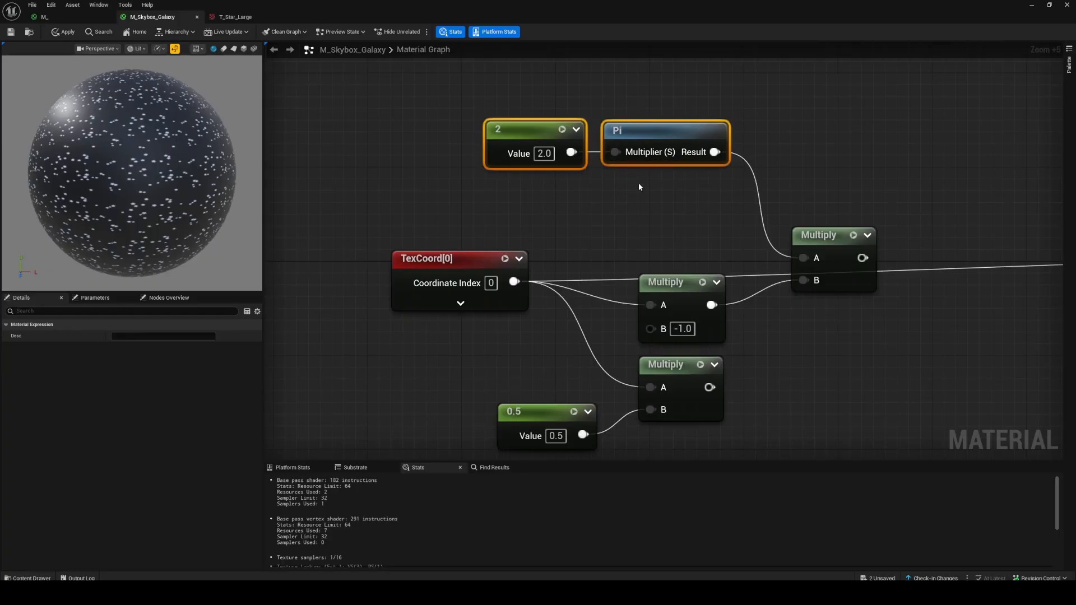
click(638, 184)
Add a Cosine node and connect the output of the Pi-fed Multiply node to its input.
right_drag(605, 146, 556, 103)
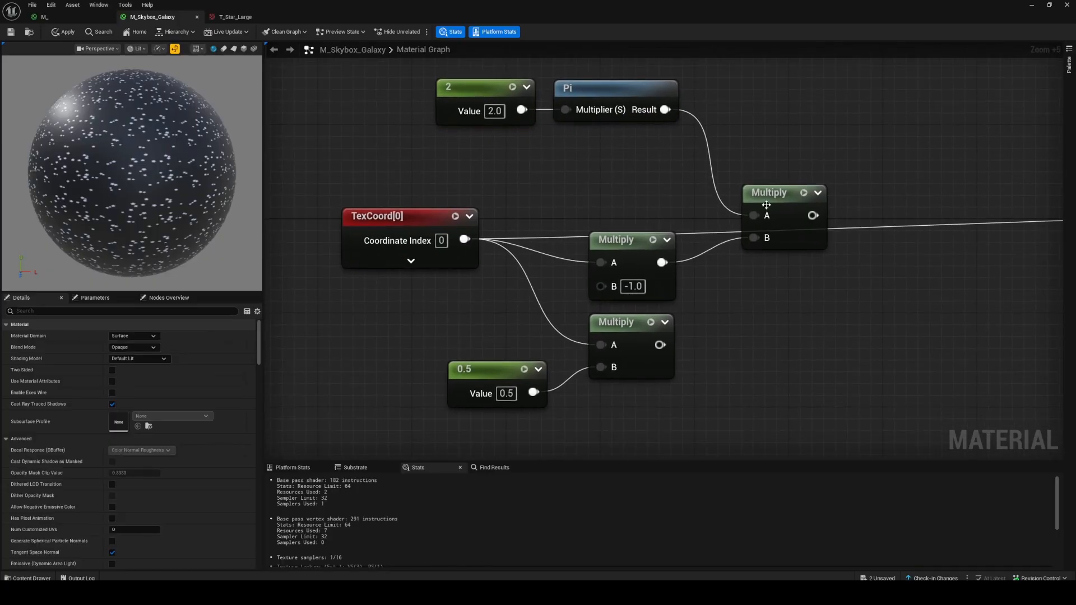
click(756, 195)
right_drag(755, 195, 654, 215)
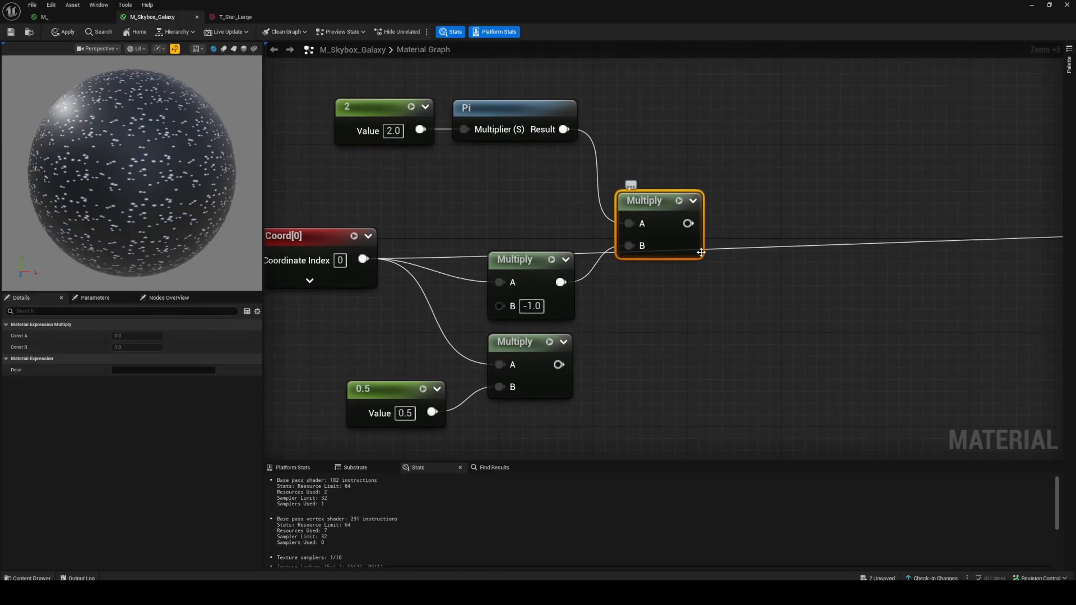
right_click(755, 205)
text(cos)
key(Return)
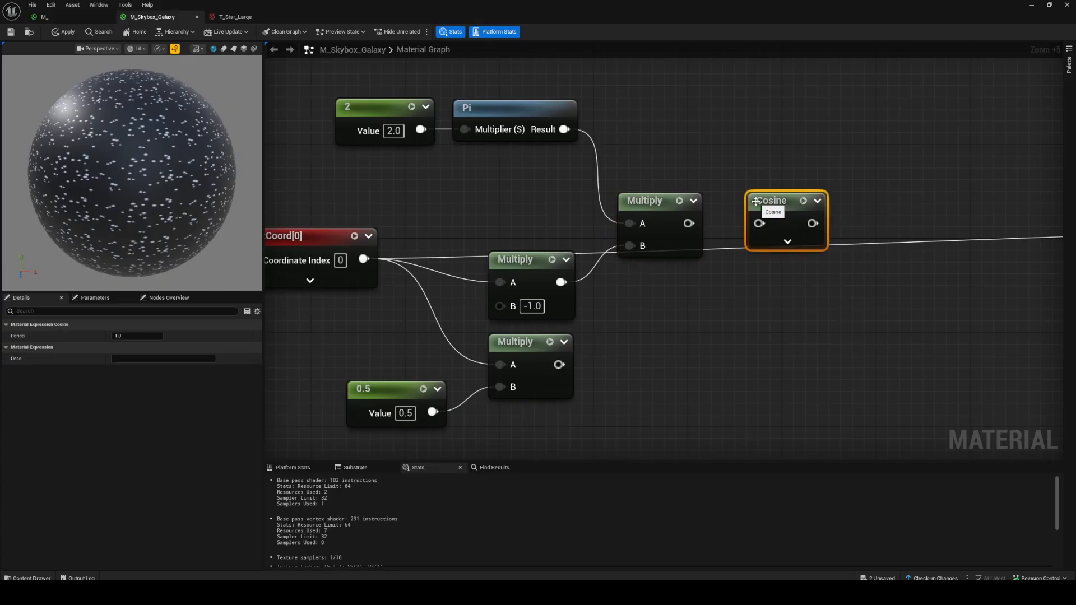
drag(689, 223, 778, 220)
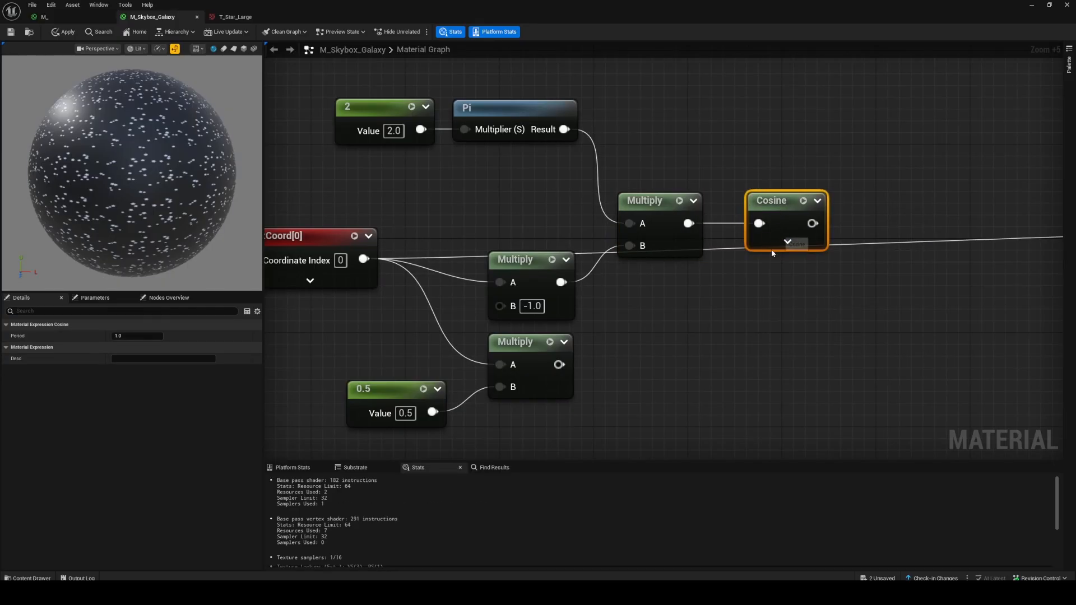
Add a Sine node below the Cosine and connect the Pi-fed Multiply node's output to its input.
right_click(763, 303)
text(sin)
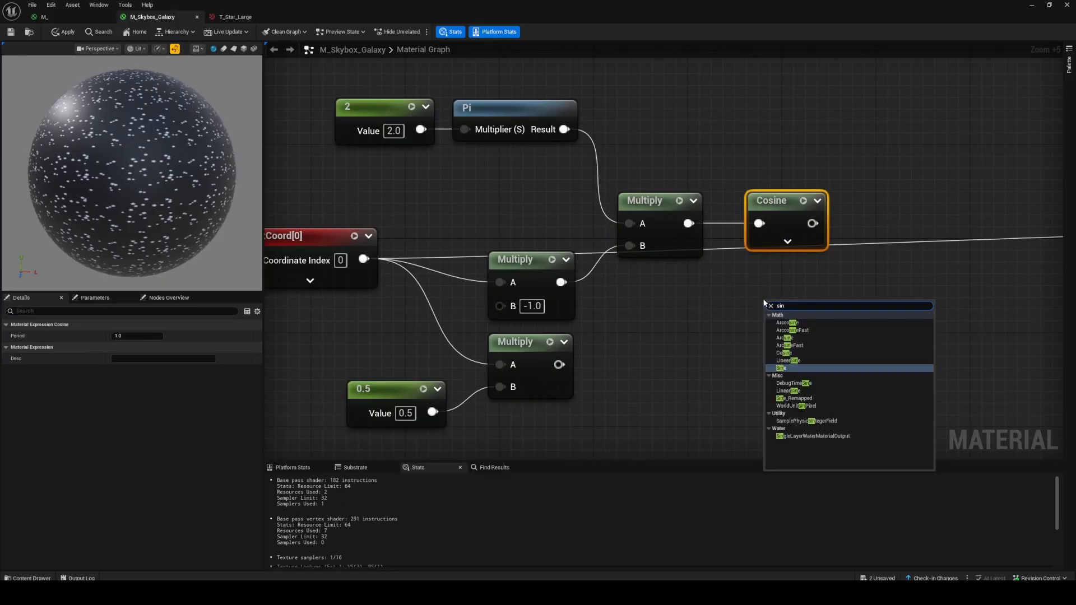
key(Return)
drag(689, 223, 773, 300)
Add a Multiply node after the Cosine, connecting Cosine to input A and the 0.5 Multiply's output to input B.
right_drag(857, 272, 658, 273)
click(658, 272)
key(m)
click(701, 171)
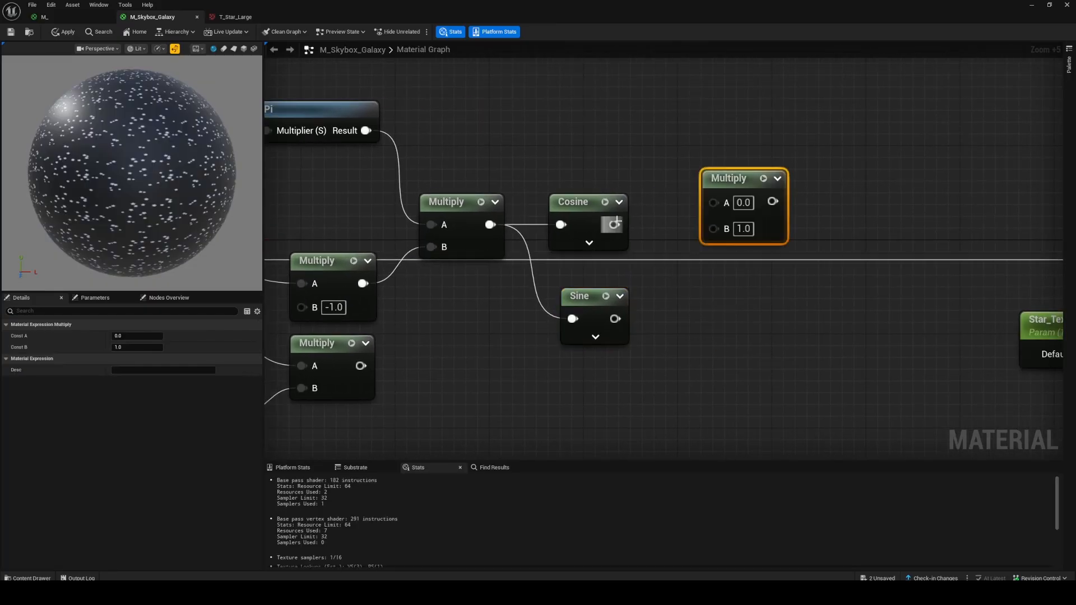
drag(615, 224, 713, 203)
drag(713, 226, 364, 285)
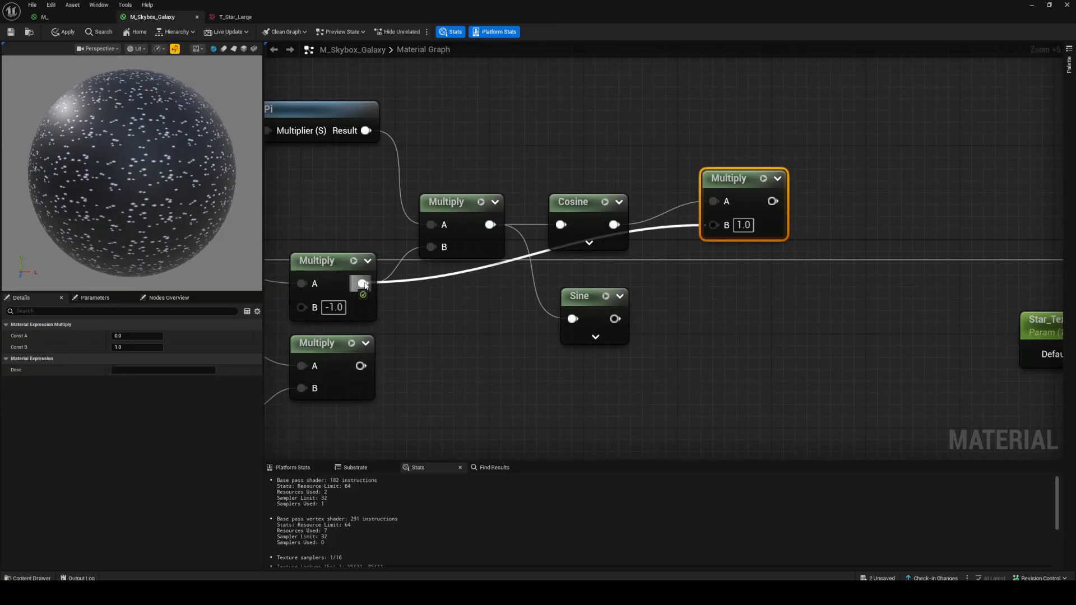
drag(364, 285, 362, 367)
Duplicate that Multiply node below it, connecting Sine to input A and the 0.5 Multiply's output to input B.
right_drag(387, 374, 553, 311)
scroll(389, 326, down, 1)
drag(862, 126, 862, 161)
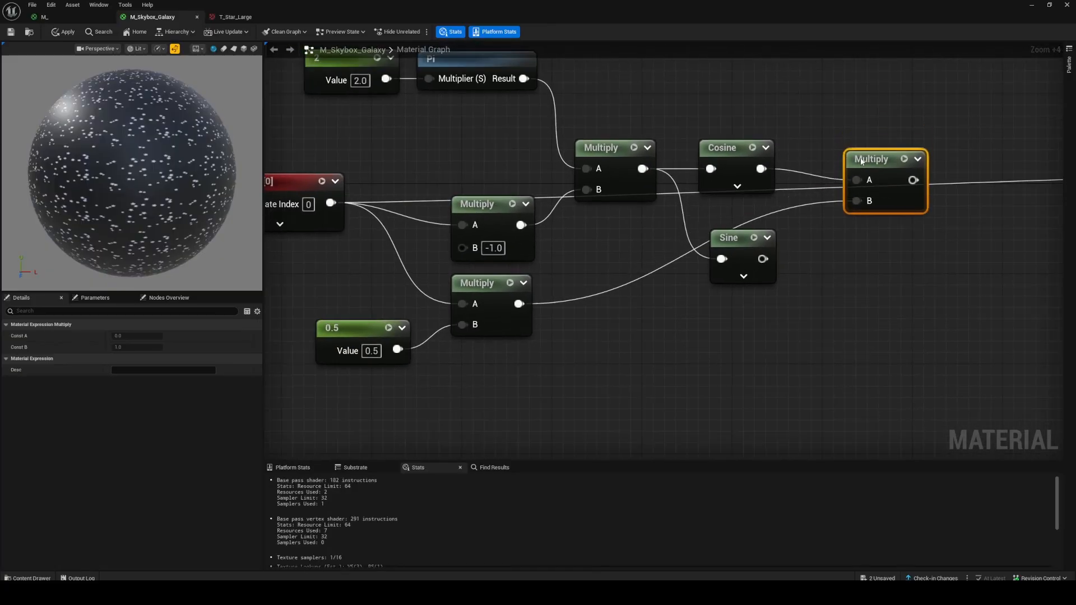
key(ctrl+d)
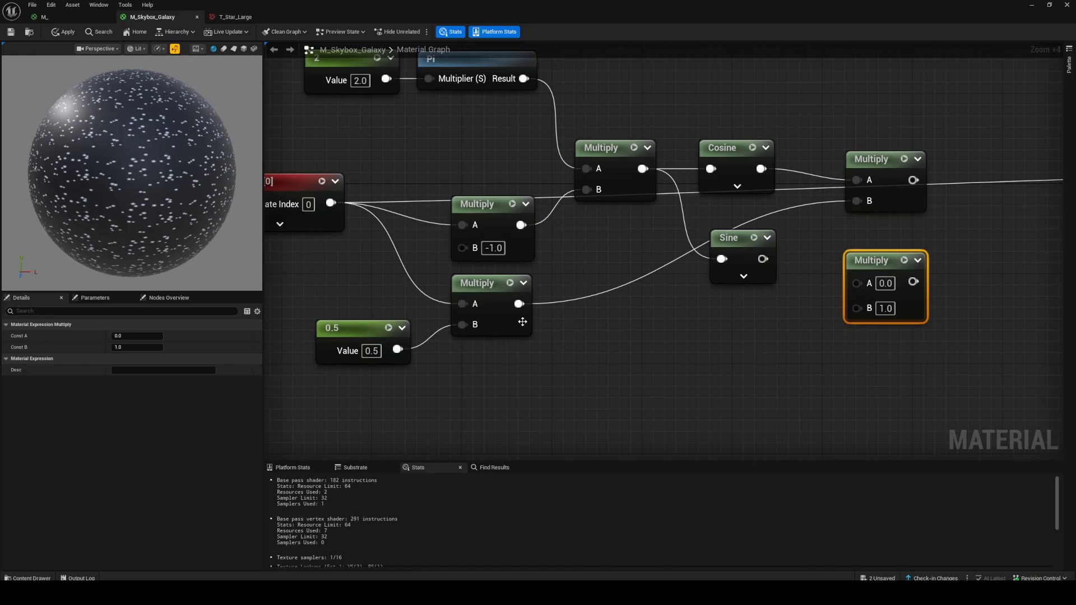
drag(519, 304, 765, 259)
click(852, 239)
Disconnect the TexCoord wire from input A of the Multiply node that uses Star_Texture_Scale.
right_drag(852, 239, 633, 261)
scroll(600, 217, down, 2)
right_drag(601, 218, 652, 225)
scroll(651, 225, down, 2)
right_drag(975, 242, 883, 243)
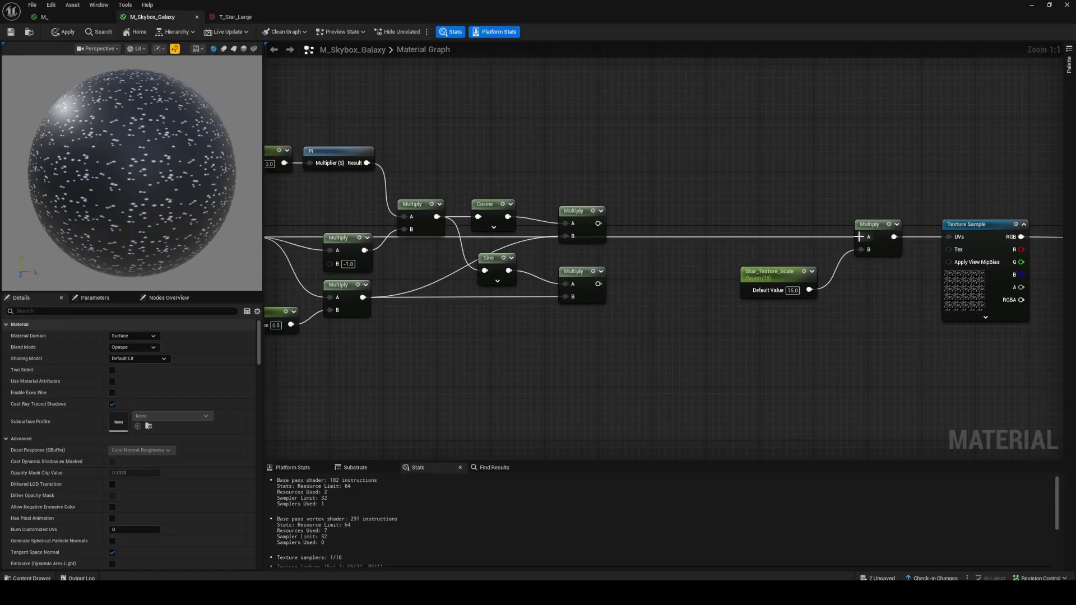
alt+click(858, 237)
Tidy the graph by moving the Sine, the Cosine-fed Multiply and the TexCoord nodes closer to their neighbours.
right_drag(650, 212, 763, 218)
drag(600, 263, 594, 245)
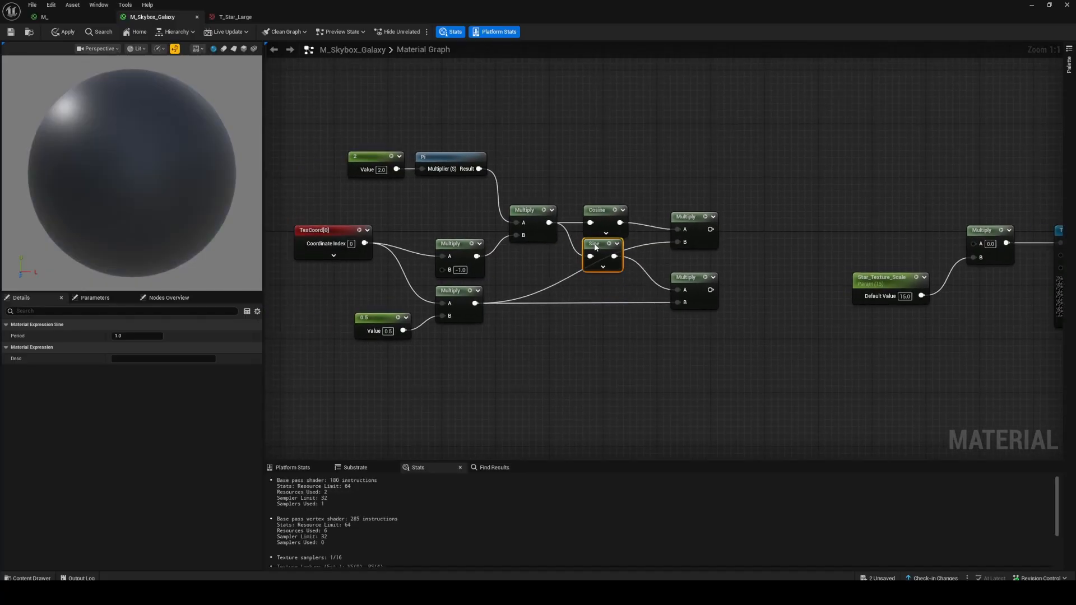
drag(692, 213, 705, 227)
right_drag(705, 227, 887, 205)
ctrl+scroll(756, 212, up, 2)
drag(925, 240, 906, 247)
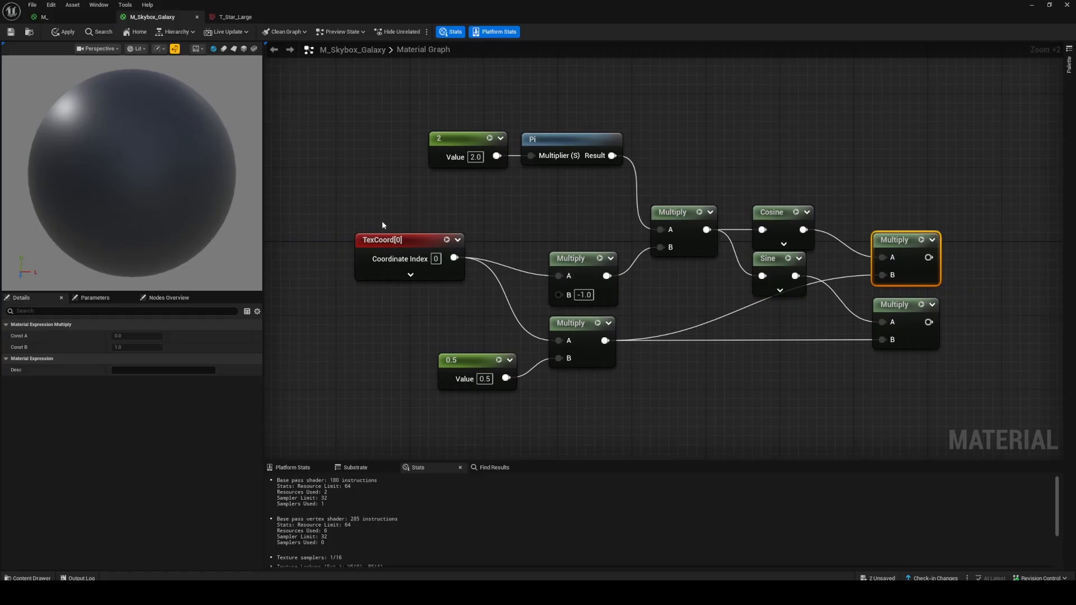
drag(401, 243, 447, 262)
right_drag(698, 331, 621, 327)
drag(699, 261, 699, 271)
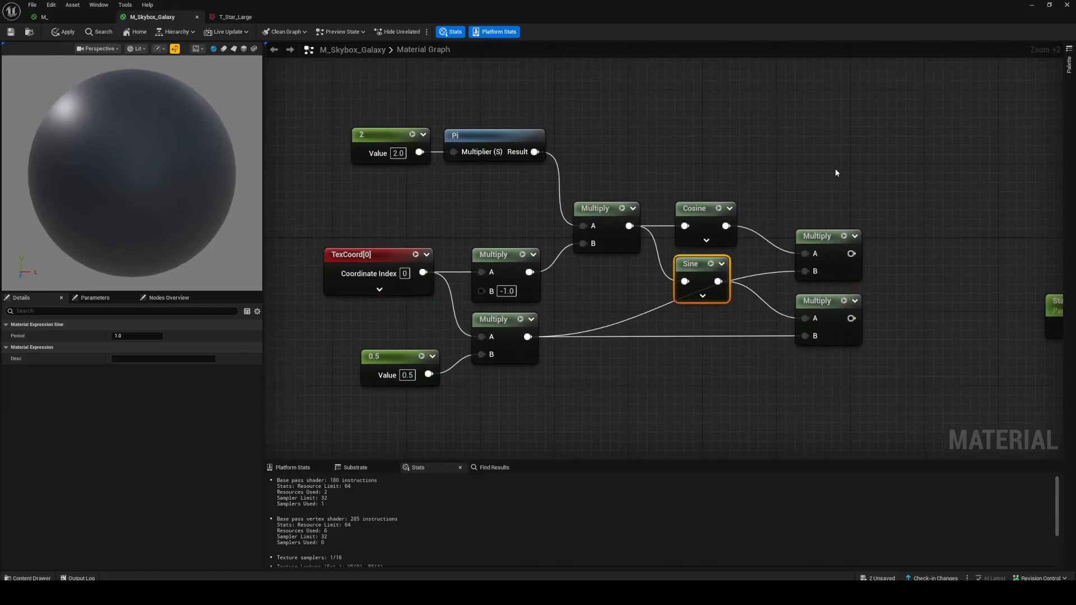
Add an Append node and connect the Cosine-fed Multiply to input A and the Sine-fed Multiply to input B.
right_drag(835, 172, 756, 166)
click(805, 233)
right_click(814, 259)
text(ap)
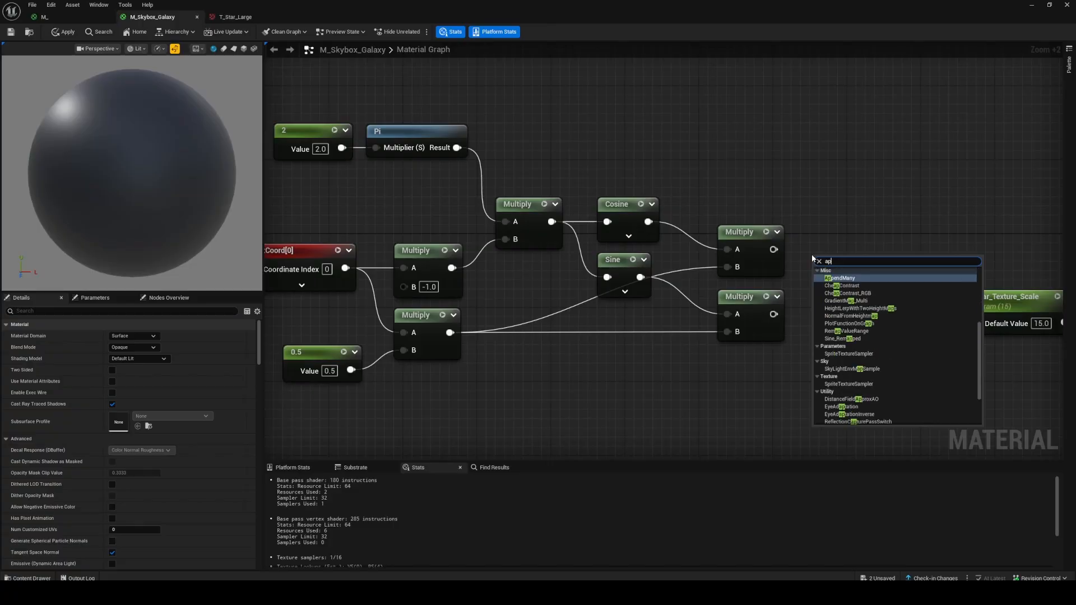
text(pen)
key(Up)
key(Return)
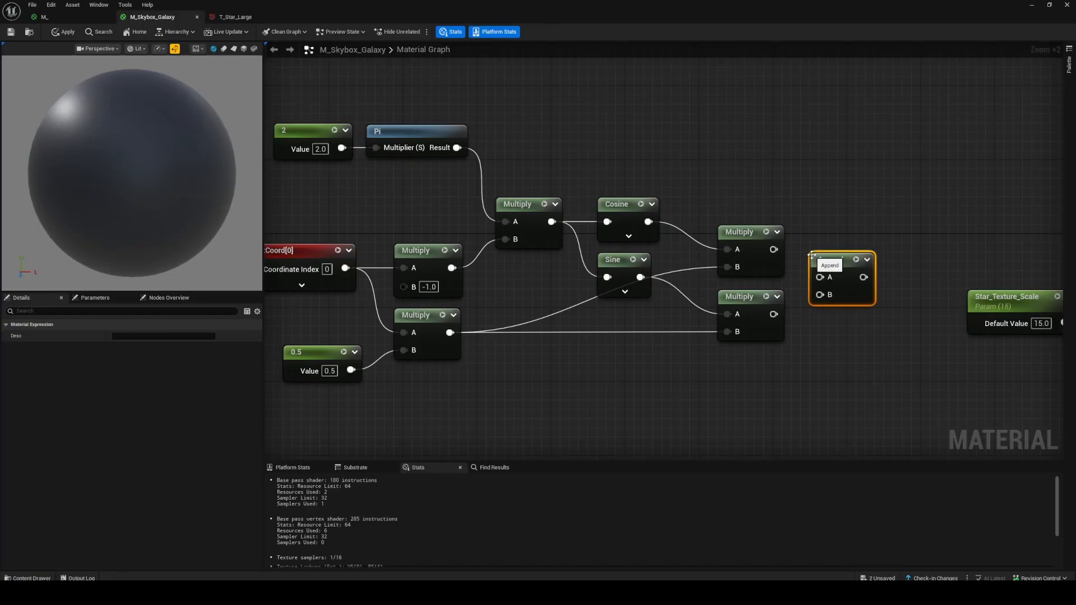
drag(774, 249, 774, 315)
click(829, 318)
right_drag(828, 318, 775, 324)
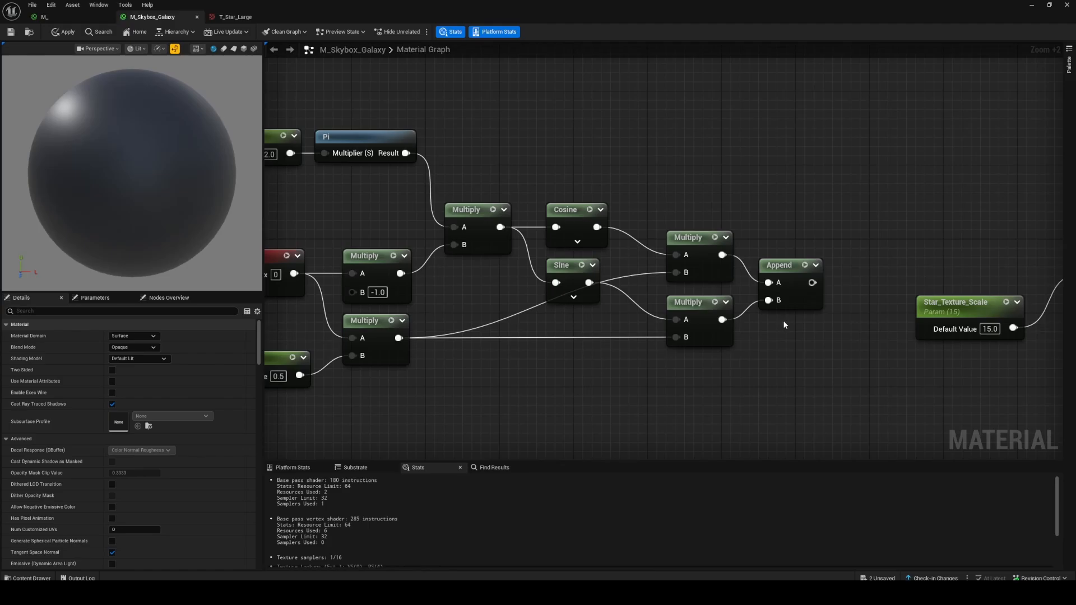
Move TexCoord away to make room and insert a Component Mask limited to R between it and the -1 Multiply.
scroll(783, 322, down, 1)
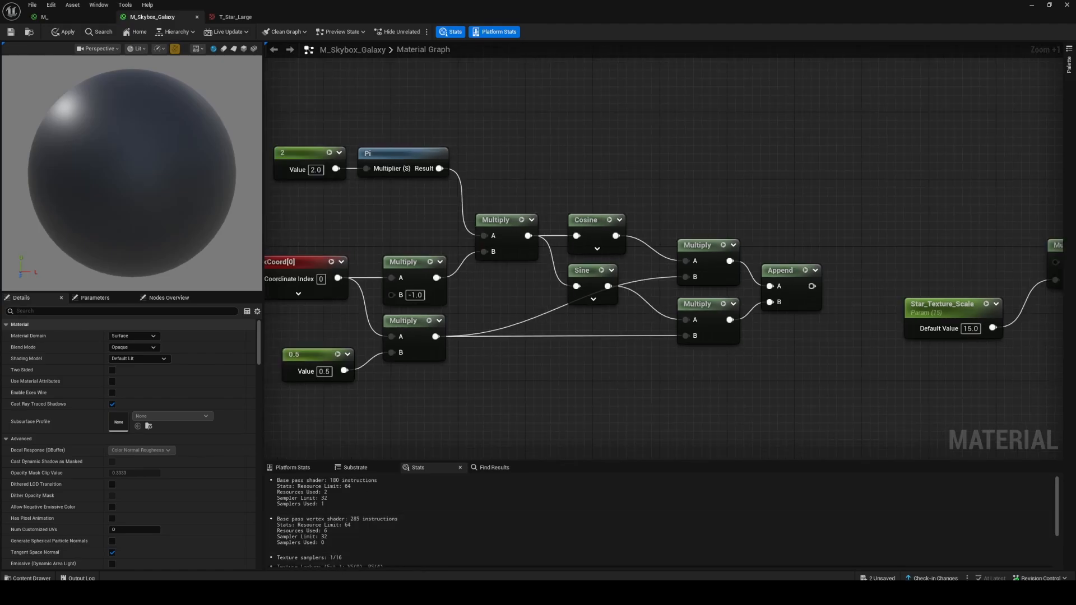
right_drag(481, 360, 797, 341)
drag(628, 251, 444, 251)
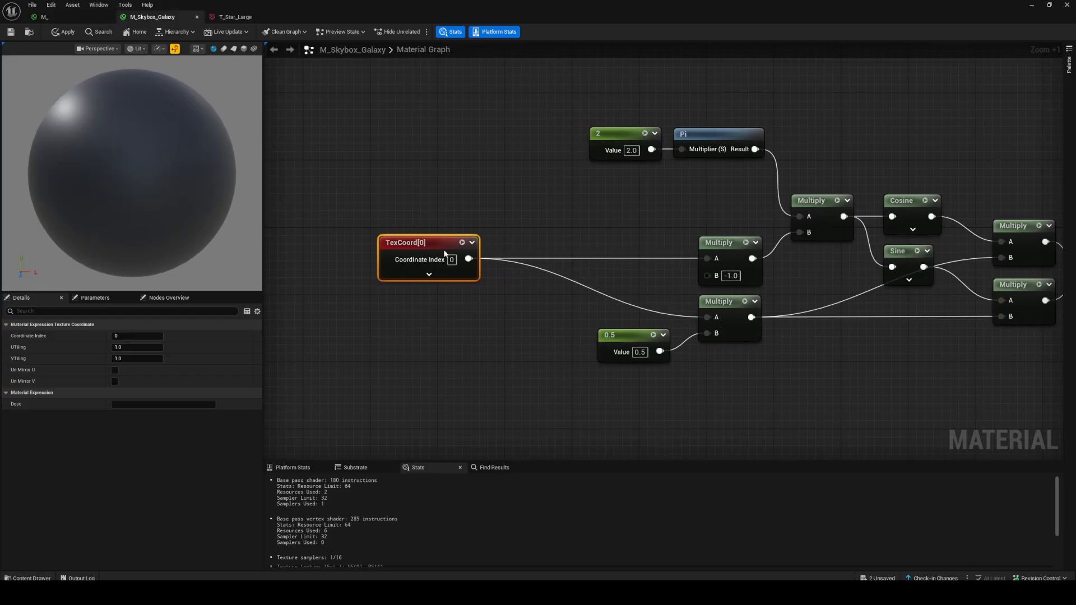
right_drag(444, 251, 415, 218)
right_click(415, 218)
text(mask)
key(Return)
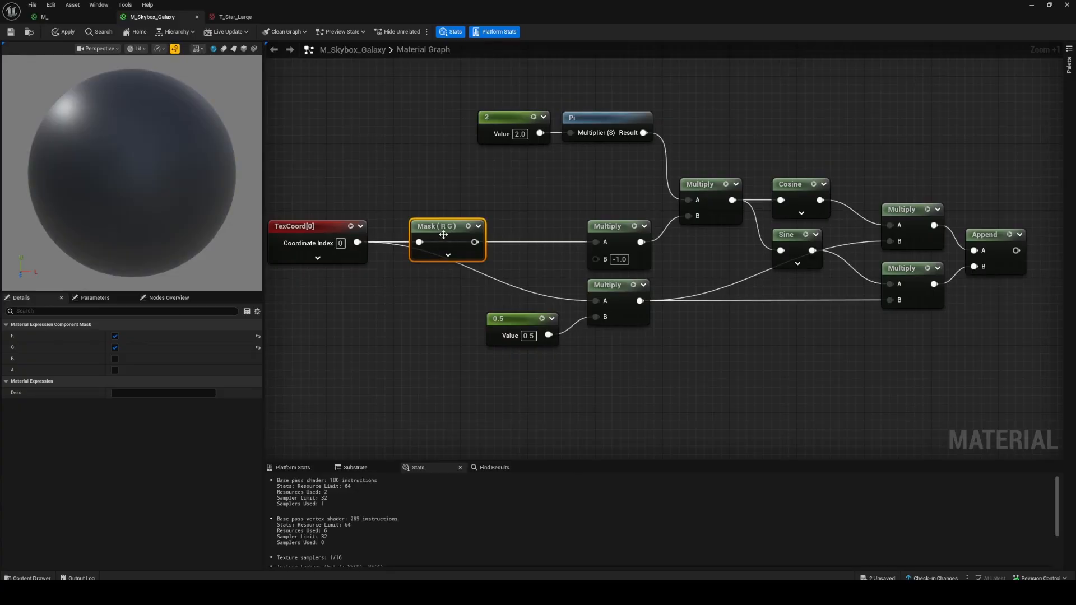
click(115, 348)
drag(469, 242, 598, 242)
drag(444, 225, 512, 225)
right_drag(452, 216, 467, 212)
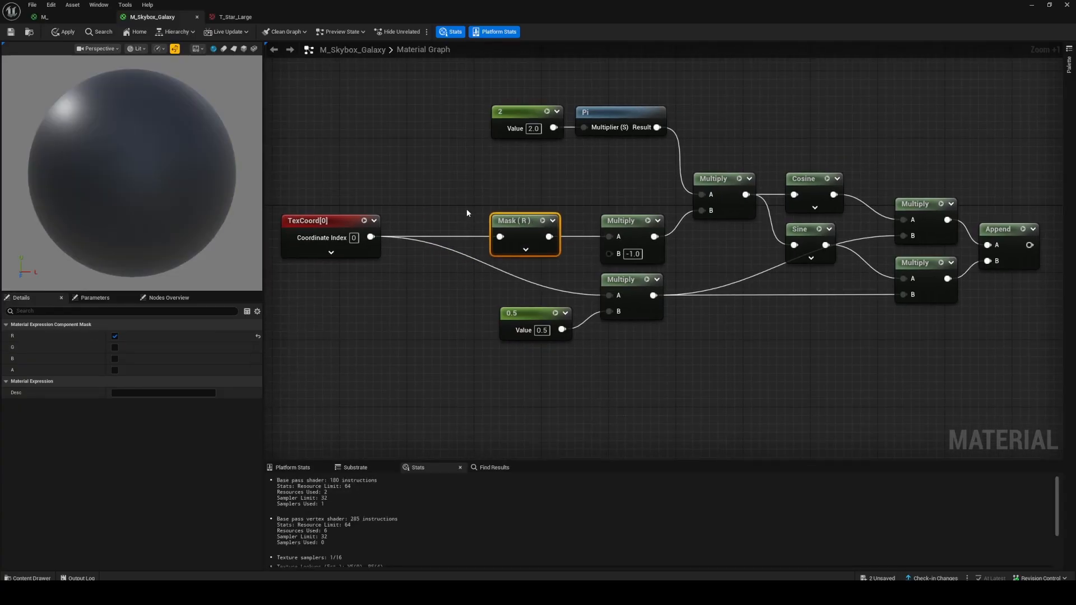
Duplicate the R mask, enable its G channel, and insert it between TexCoord and the 0.5 Multiply node's input A.
key(ctrl+d)
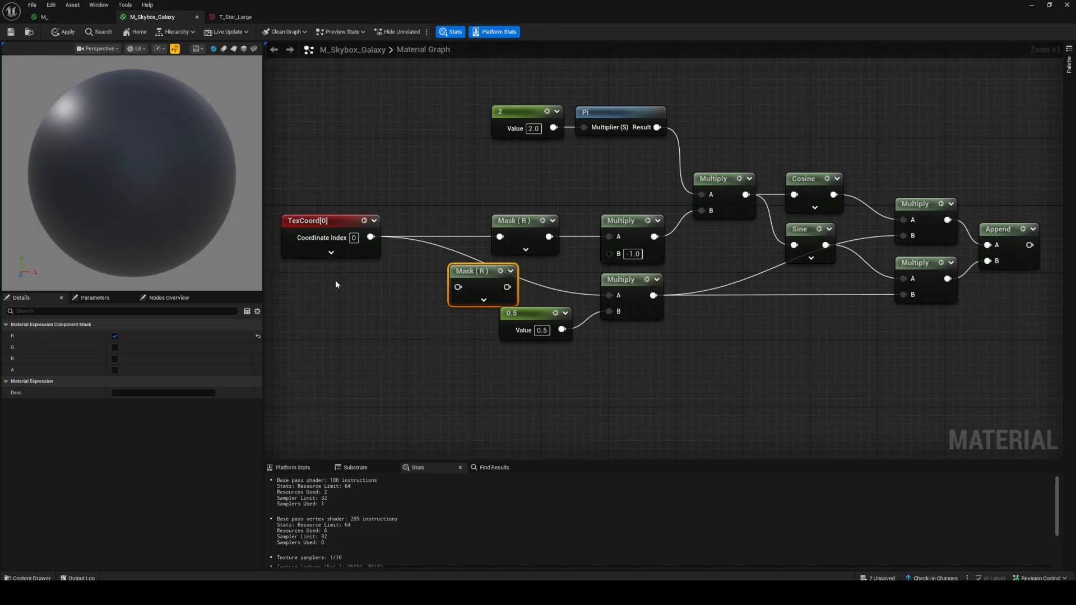
click(115, 347)
drag(369, 237, 609, 296)
drag(506, 273, 547, 265)
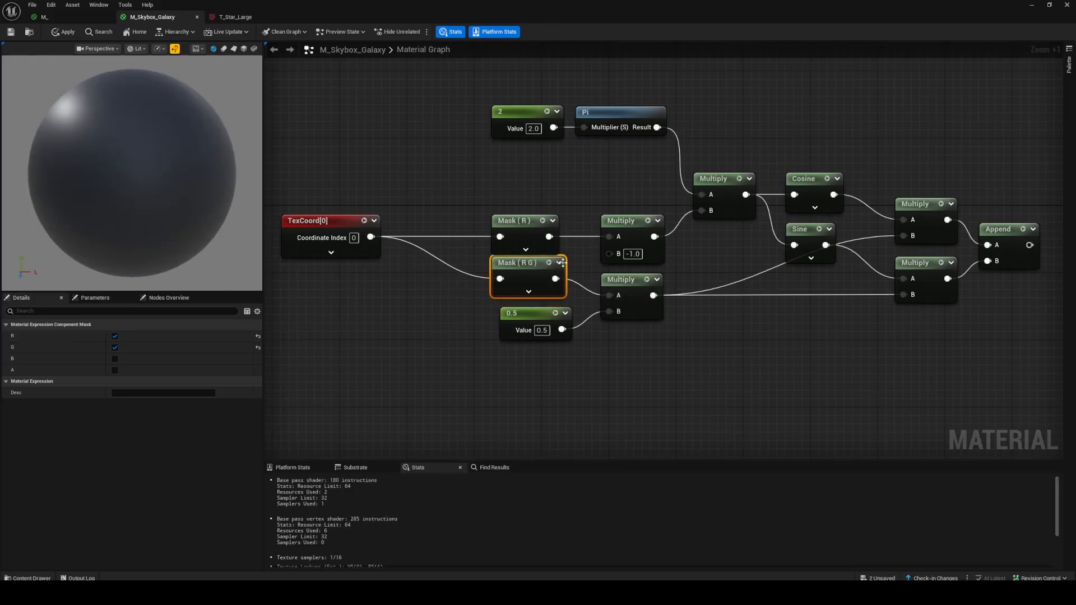
Place an Add node after Append, connect Append to its input A, and set B to 0.5.
right_drag(595, 277, 454, 268)
click(862, 283)
right_drag(861, 284, 762, 289)
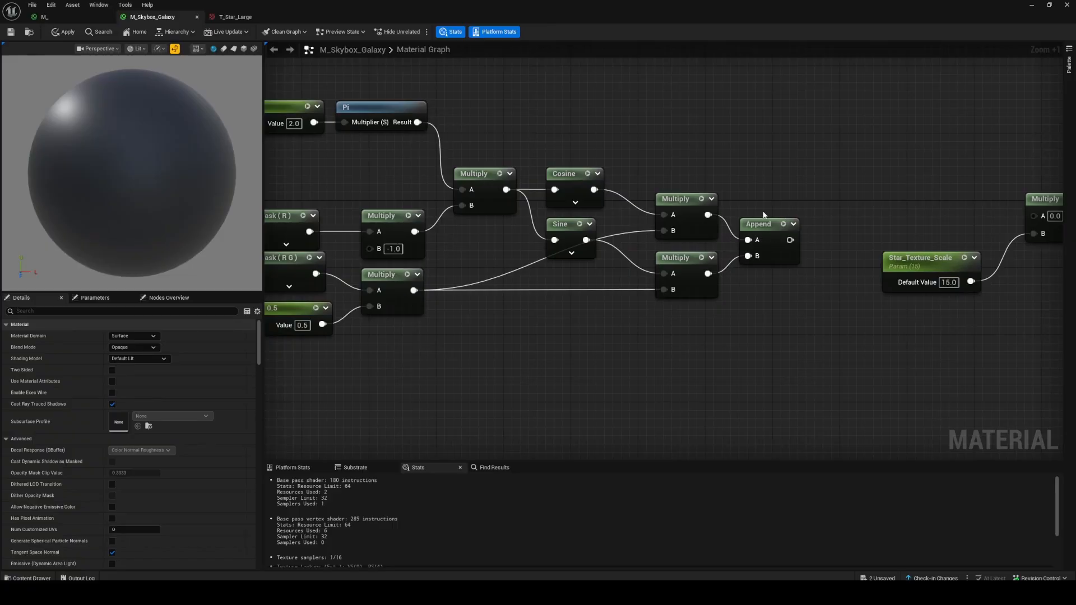
click(763, 230)
right_drag(685, 192, 689, 187)
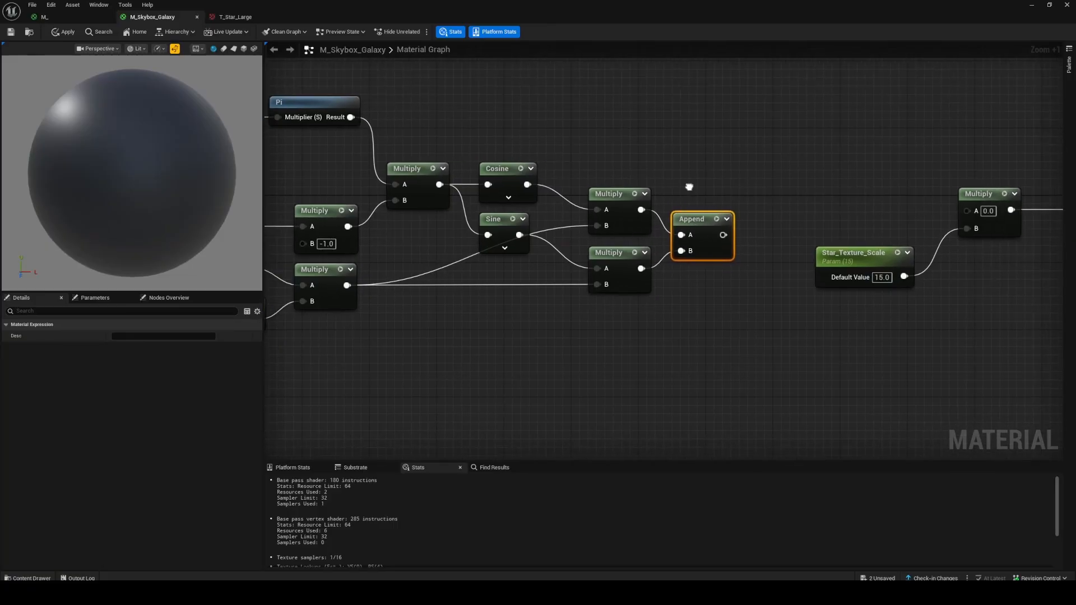
click(751, 227)
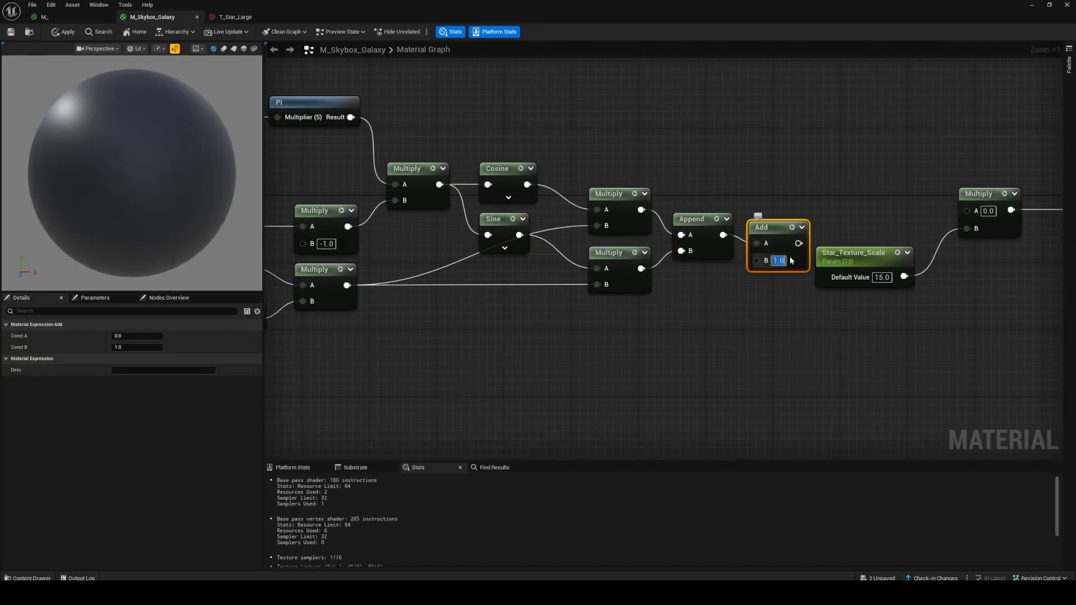
text(0.5)
key(Return)
click(886, 140)
Connect the Add output to input A of the texture-scale Multiply and rearrange that Multiply and Star_Texture_Scale near the Add node.
right_drag(885, 140, 610, 122)
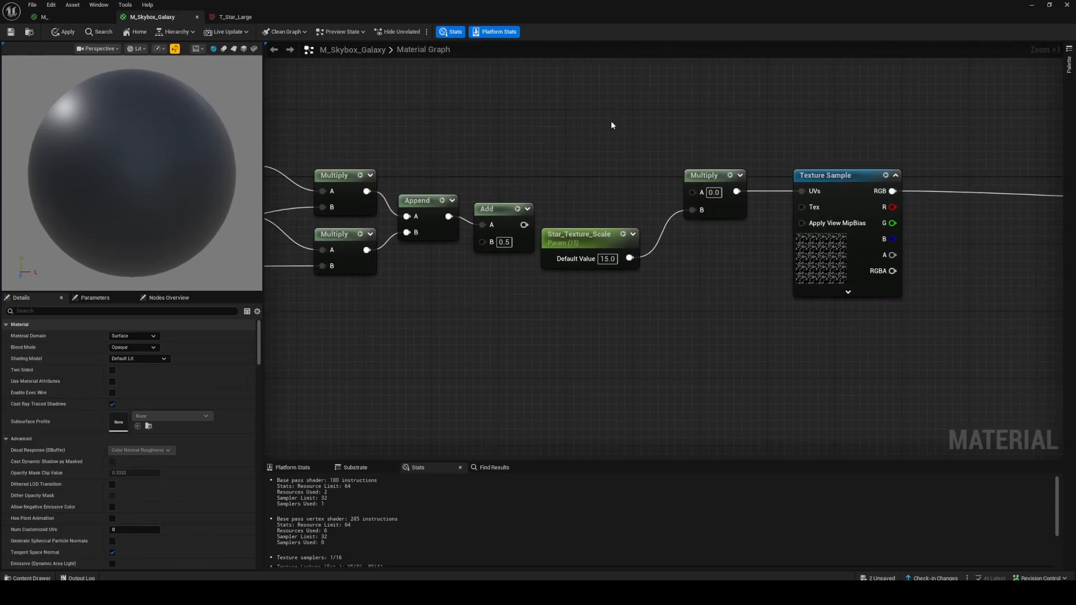
drag(615, 137, 705, 241)
drag(712, 182, 703, 241)
click(557, 243)
drag(524, 224, 679, 251)
drag(695, 234, 654, 209)
click(603, 250)
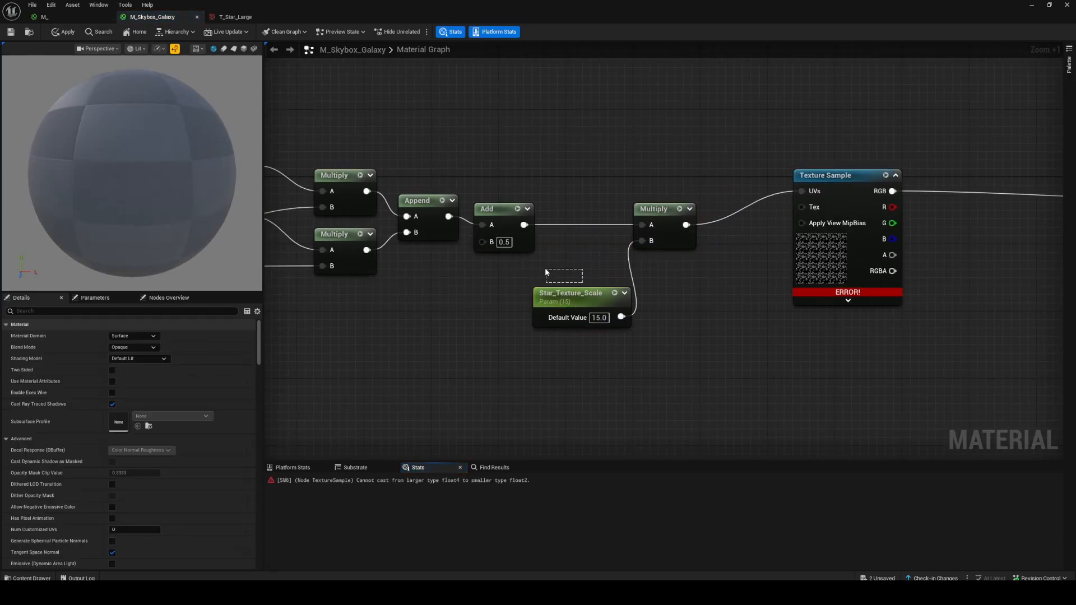
drag(559, 290, 517, 264)
Fix the Texture Sample's UV type error by disabling R on the second mask so it outputs only G.
click(819, 259)
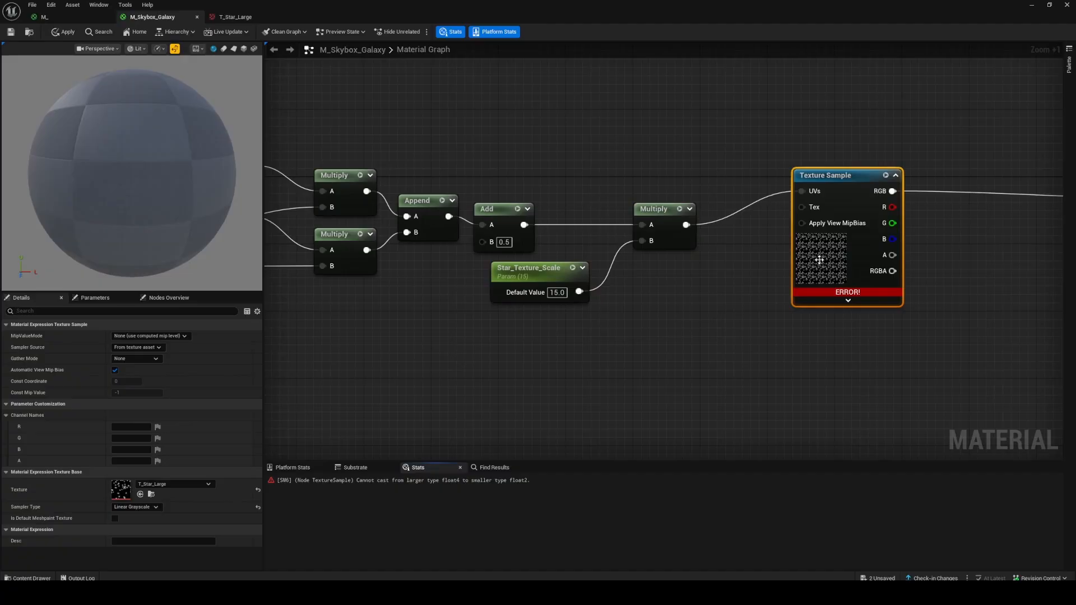
click(624, 349)
right_drag(620, 349, 839, 337)
right_drag(559, 281, 654, 291)
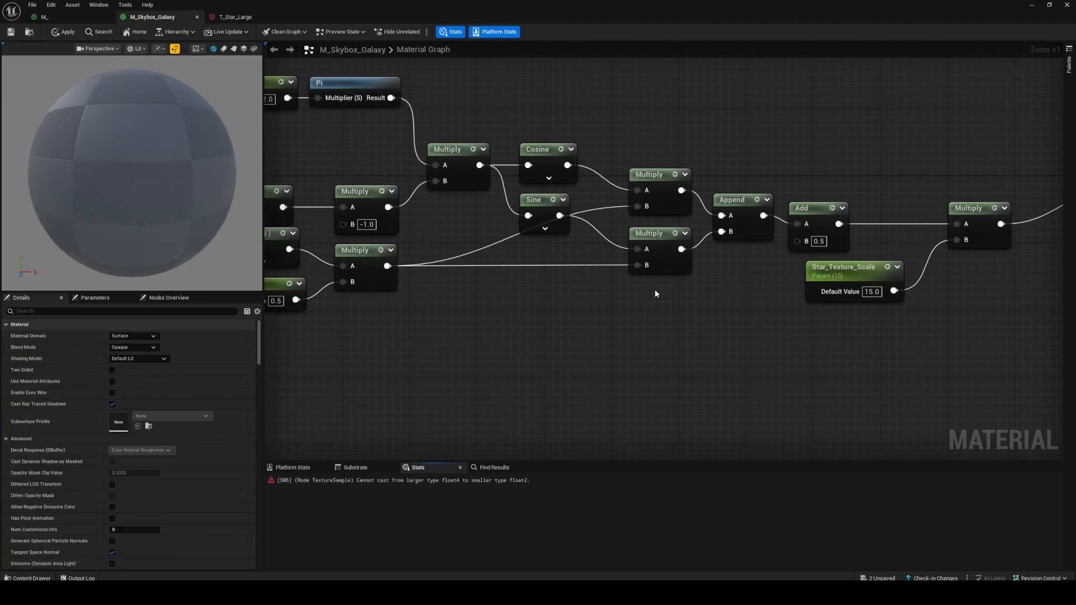
right_drag(551, 266, 690, 306)
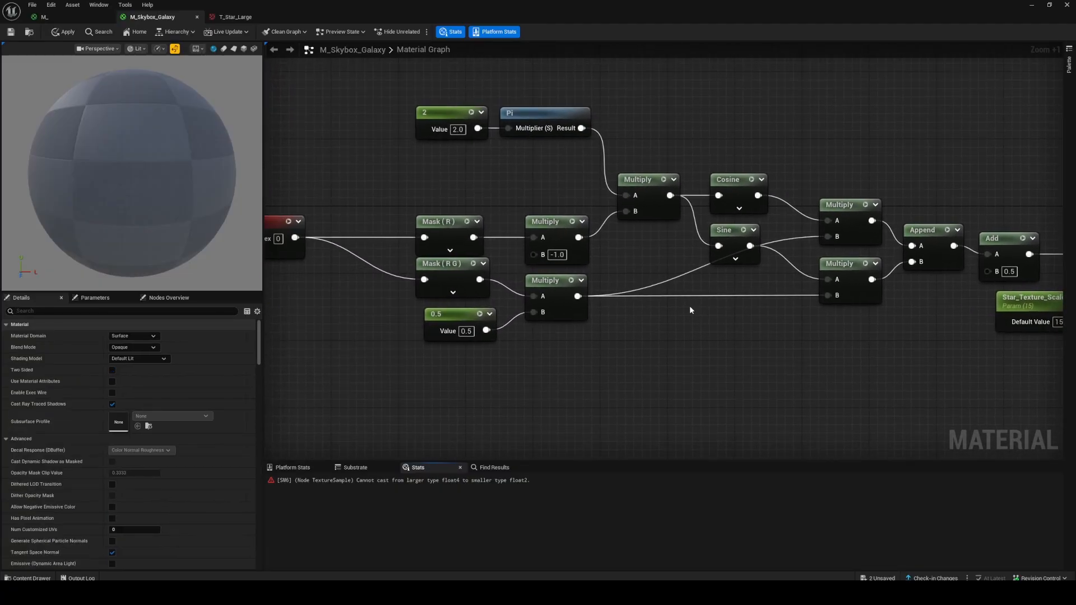
click(442, 266)
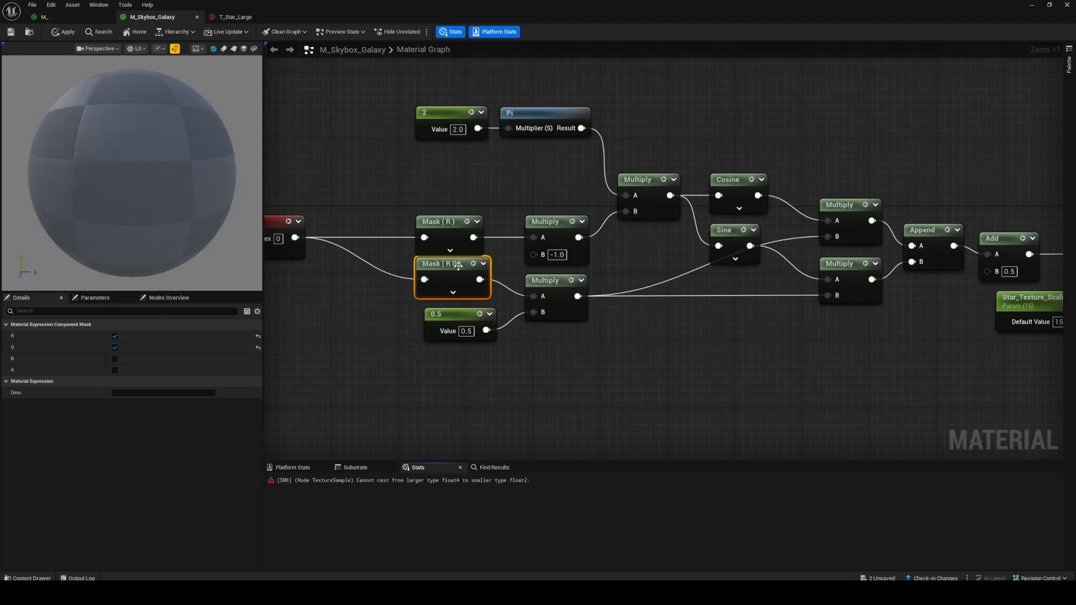
click(115, 336)
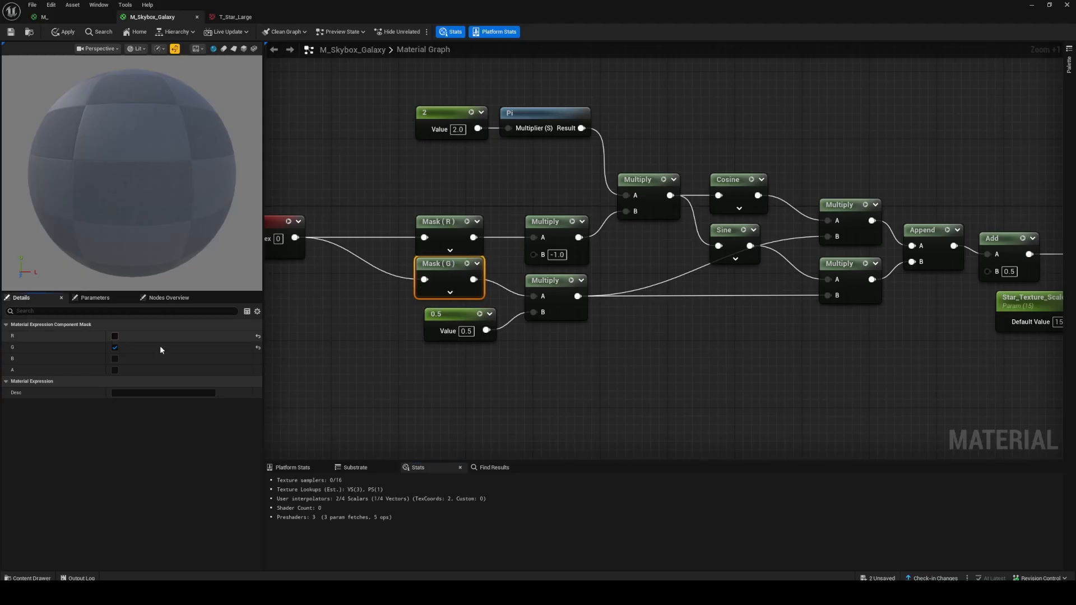
drag(451, 264, 451, 273)
click(807, 345)
right_drag(807, 346, 446, 344)
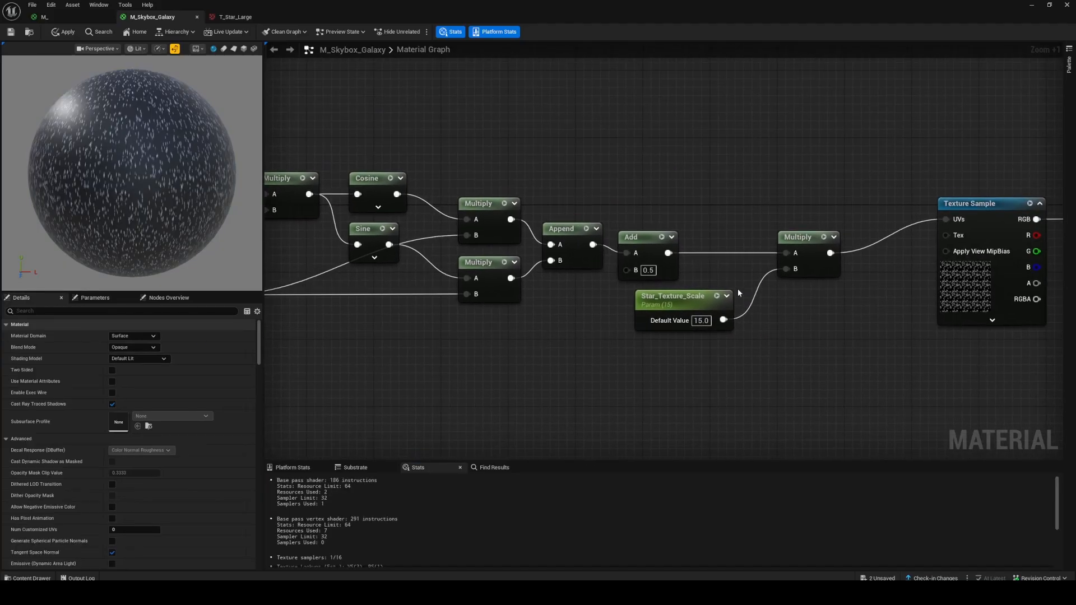
Move the Texture Sample next to the texture-scale Multiply node and save the material.
right_drag(738, 289, 678, 287)
drag(937, 200, 842, 240)
right_drag(658, 202, 1009, 200)
scroll(406, 178, down, 2)
right_drag(406, 178, 560, 200)
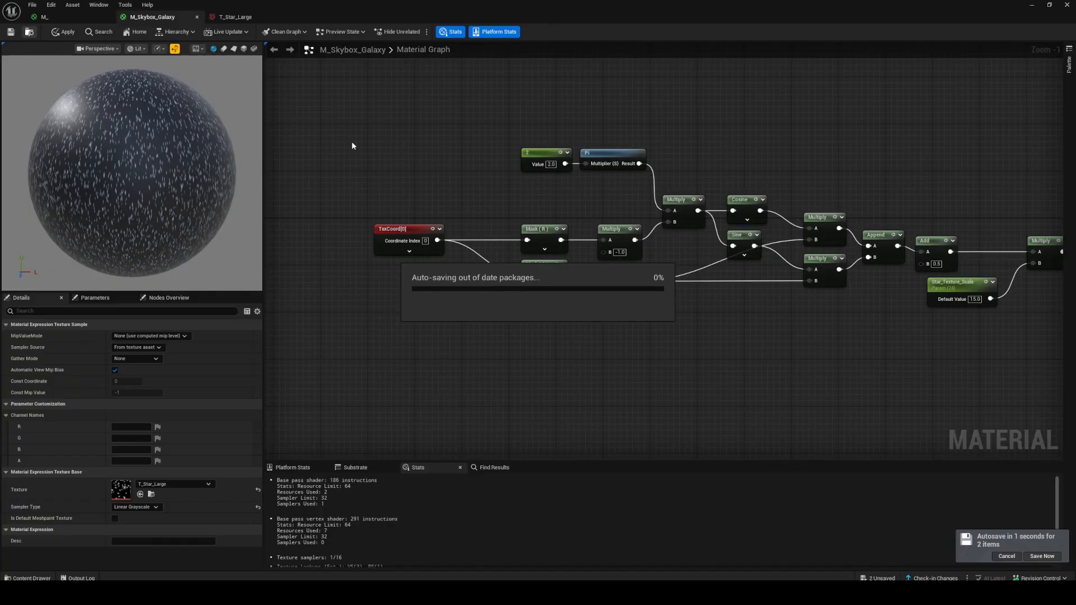
right_drag(768, 168, 676, 155)
click(14, 34)
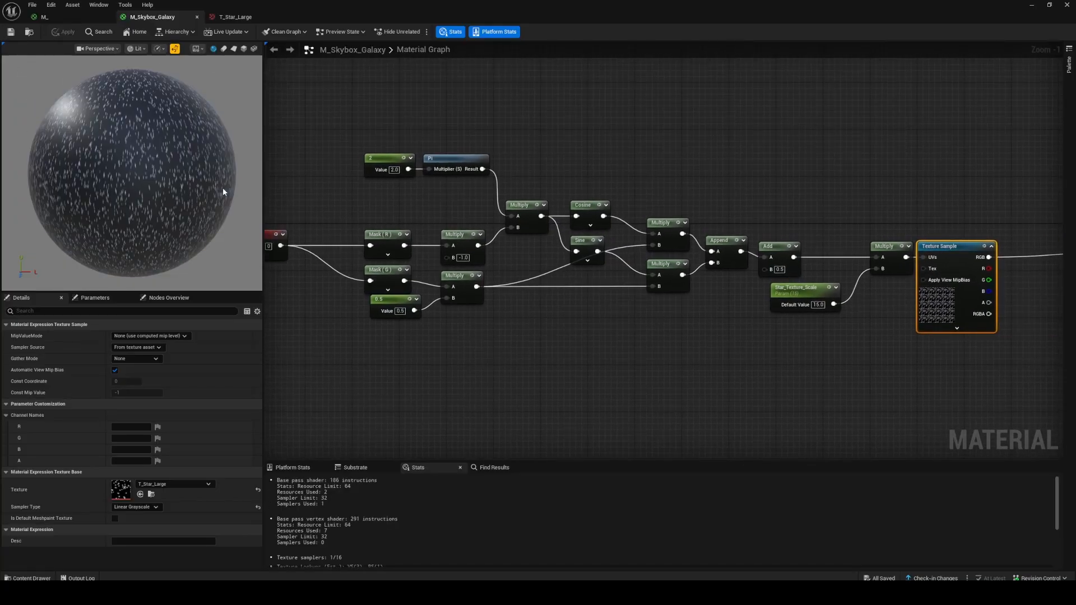
Shift the Texture Sample slightly away from the Multiply node and inspect the star pattern on the Inverted Sphere in the level.
drag(409, 5, 0, 229)
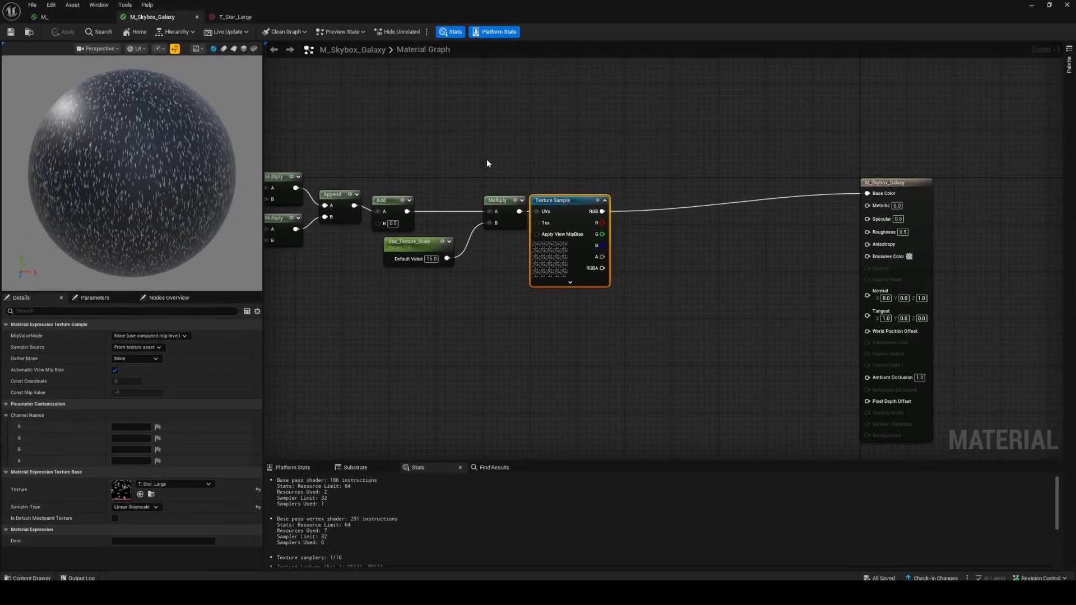
right_drag(582, 205, 644, 209)
mouse_move(644, 209)
mouse_down()
mouse_move(677, 219)
mouse_move(662, 208)
mouse_up()
click(562, 60)
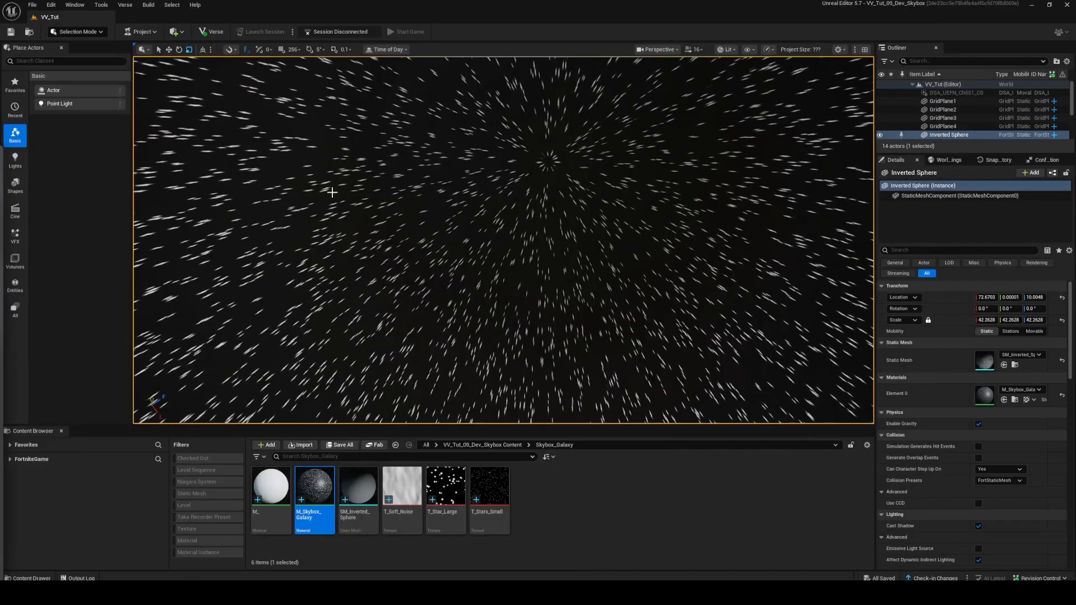
mouse_move(332, 192)
right_down()
mouse_move(352, 224)
mouse_move(370, 123)
right_up()
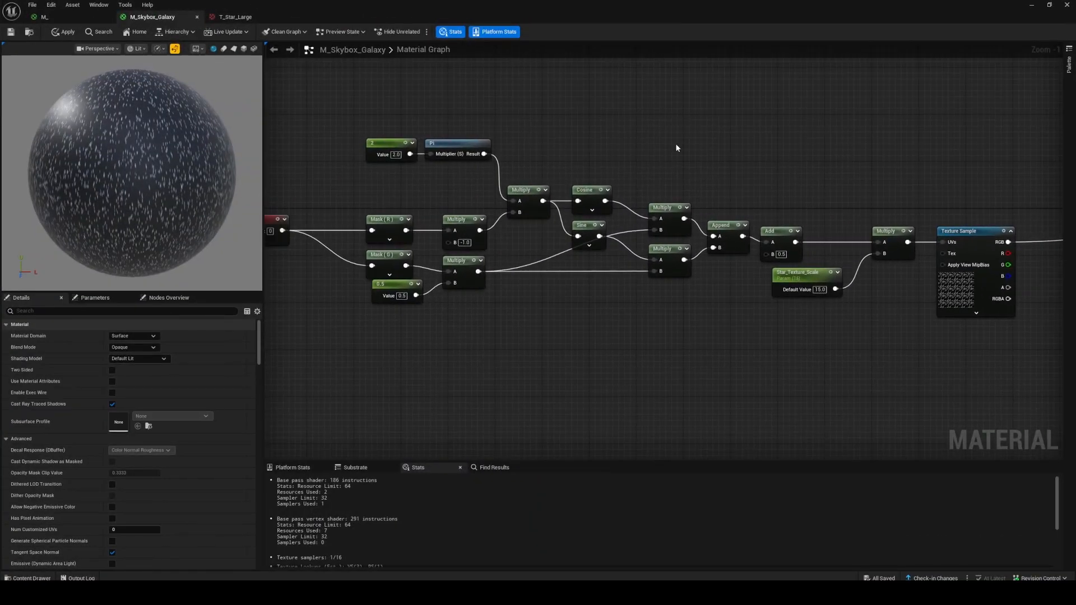
scroll(583, 158, up, 1)
right_drag(584, 158, 669, 147)
scroll(168, 185, up, 2)
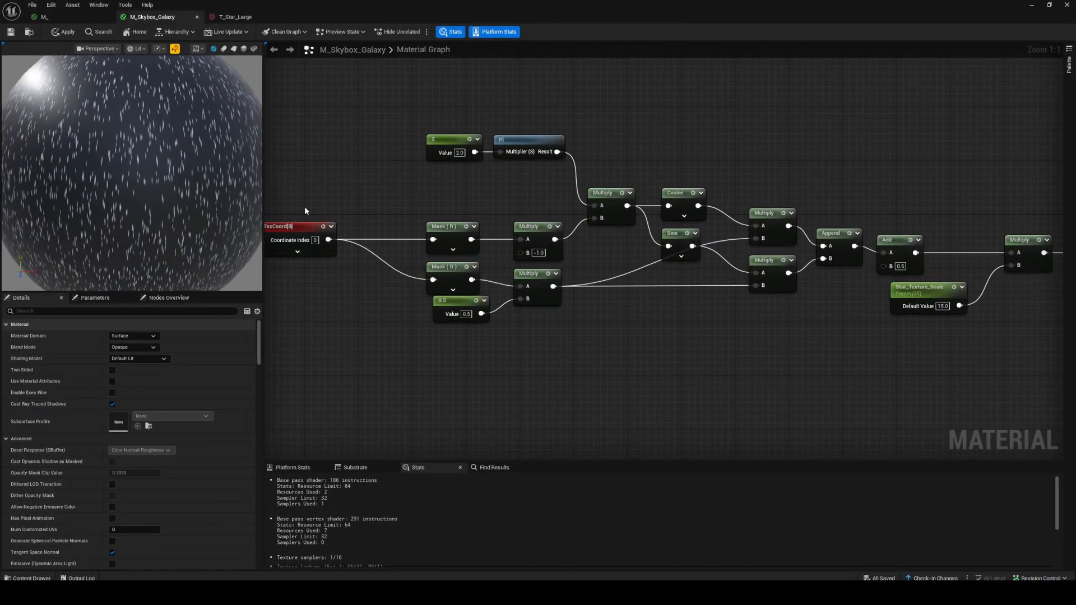
Move the TexCoord node nearer the masks and set the Cosine node's Period to 6.283184.
scroll(168, 185, down, 1)
drag(308, 228, 334, 228)
drag(676, 149, 708, 222)
click(648, 160)
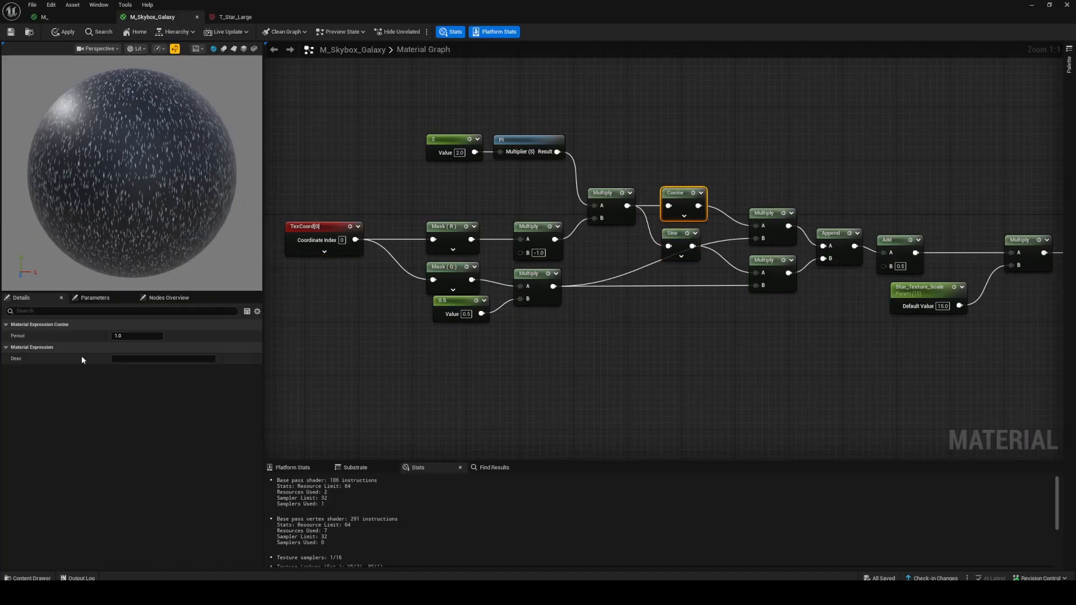
click(149, 337)
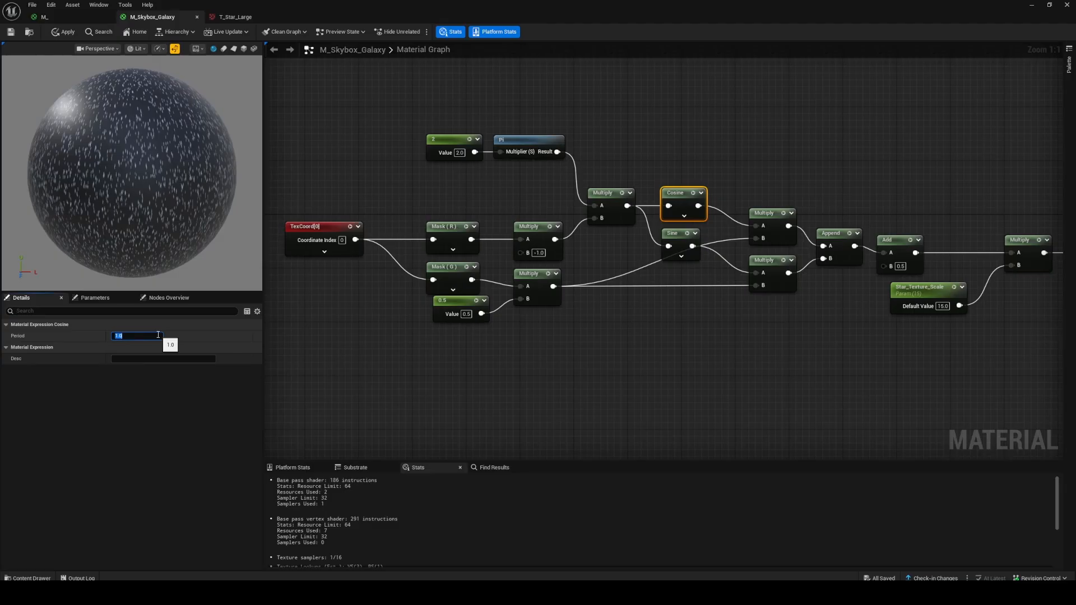
text(3184)
key(Return)
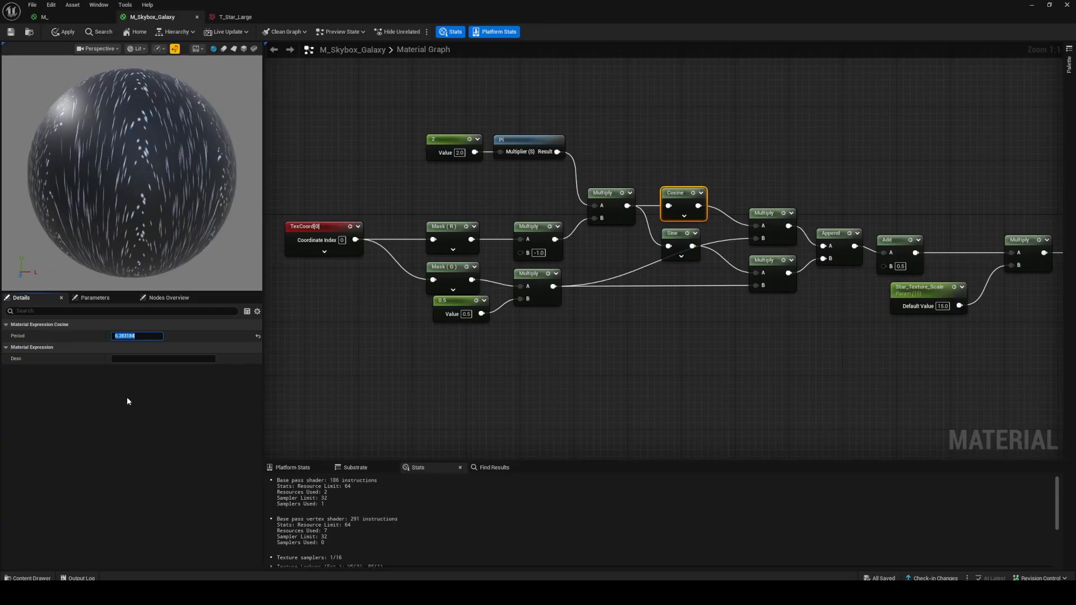
Set the Sine node's Period to 6.283184 and save the material.
click(703, 323)
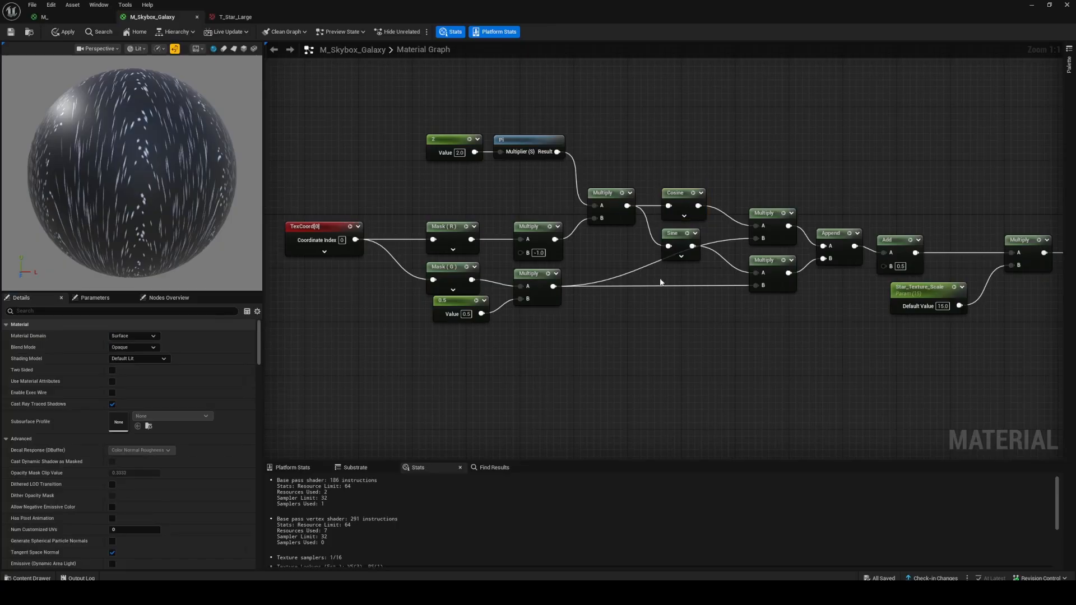
click(675, 249)
click(580, 374)
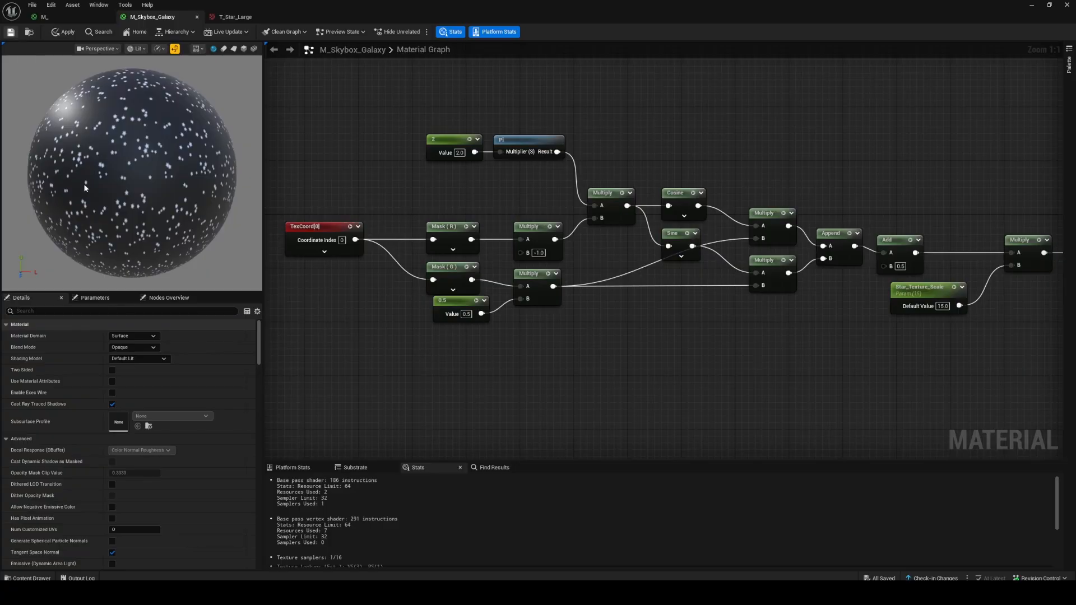
key(ctrl+s)
right_drag(626, 154, 568, 166)
click(622, 203)
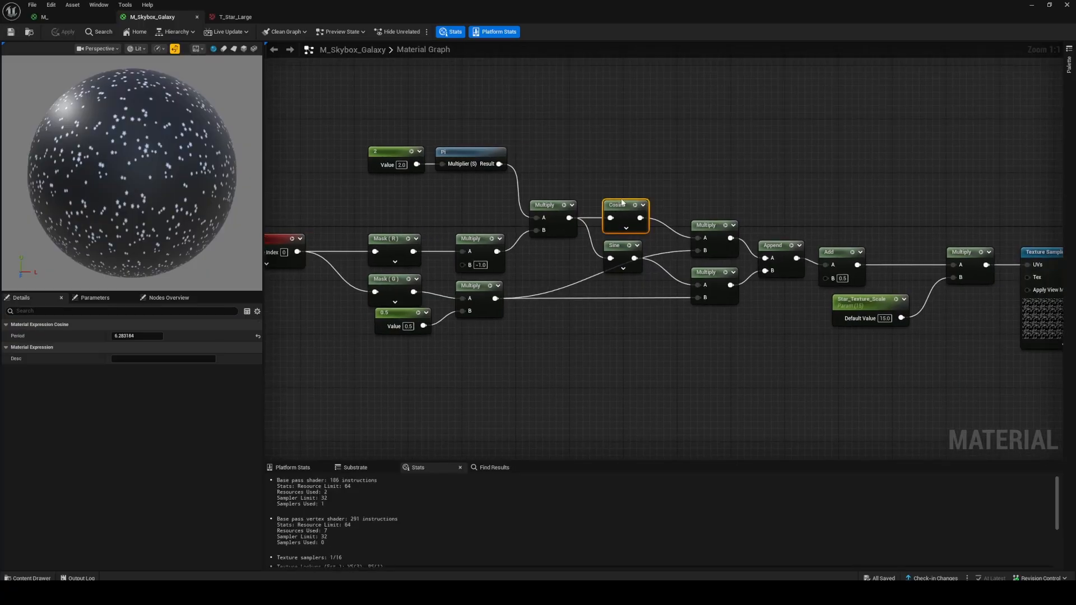
click(615, 246)
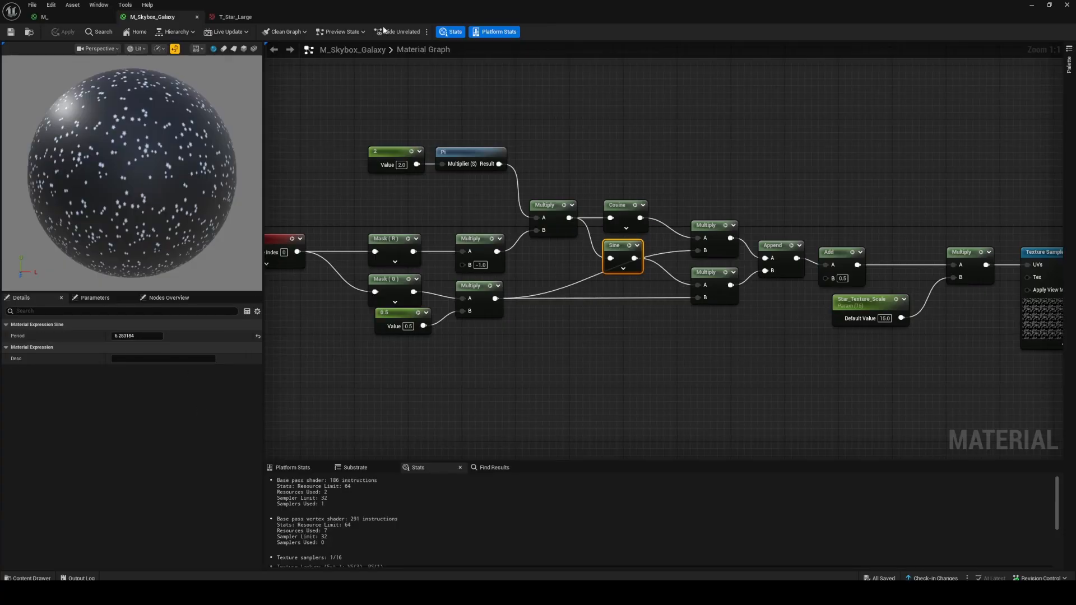
Inspect the star pattern on the Inverted Sphere in the level, at the pole and around the horizon.
drag(496, 4, 1, 151)
right_drag(504, 240, 757, 112)
right_drag(552, 191, 664, 195)
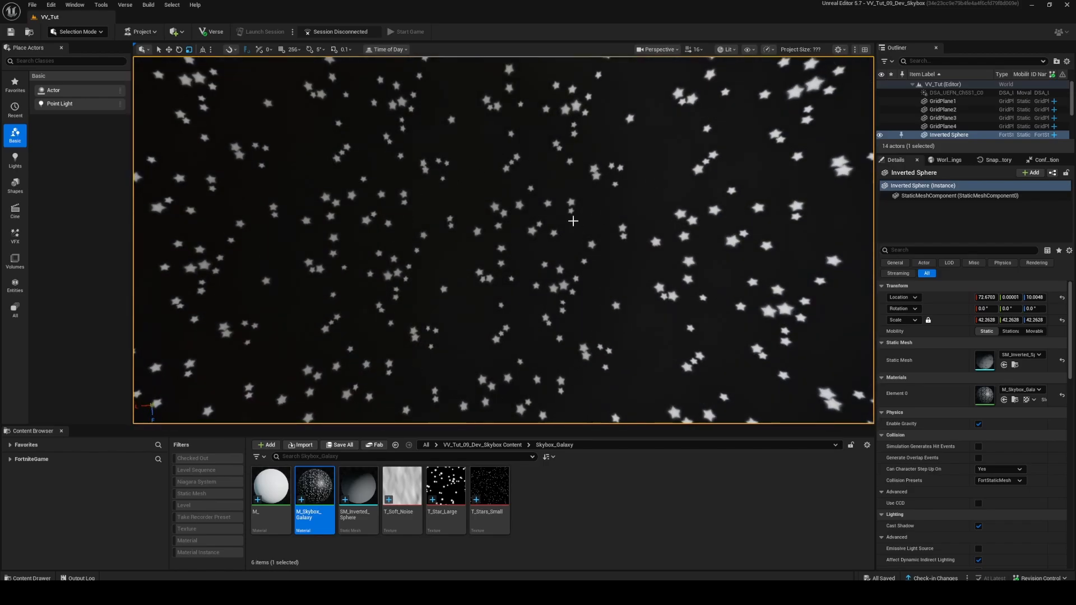
right_drag(572, 221, 483, 105)
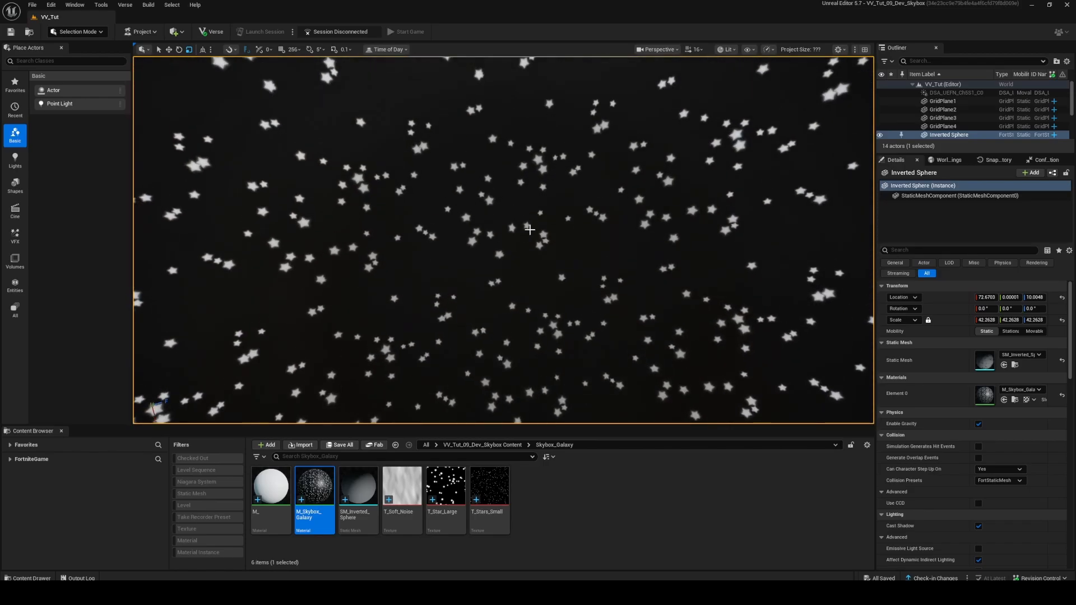
right_drag(578, 234, 623, 220)
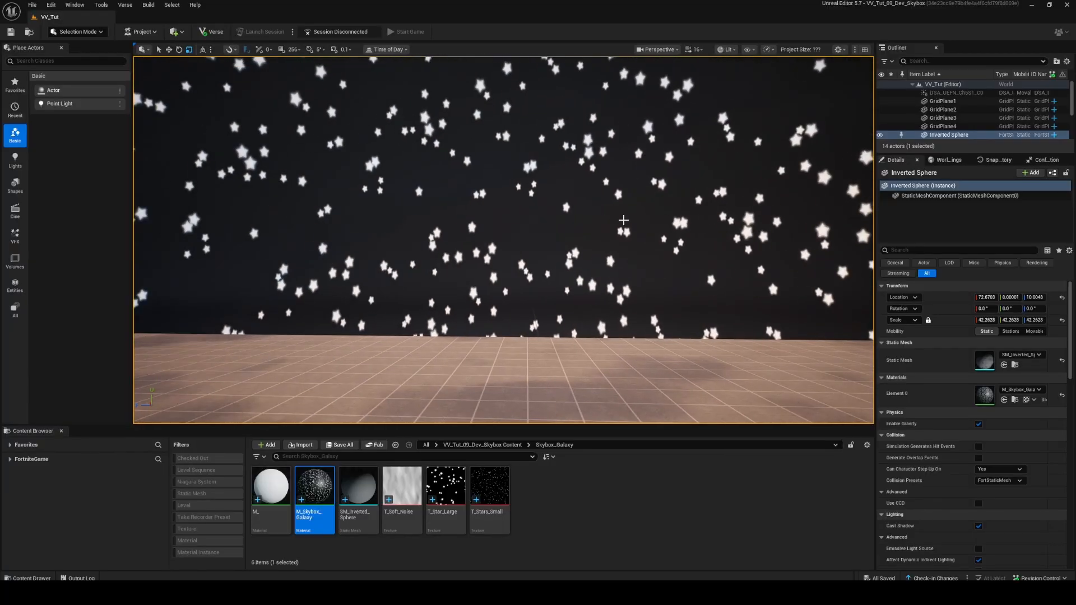
right_drag(503, 240, 437, 269)
right_drag(705, 266, 668, 211)
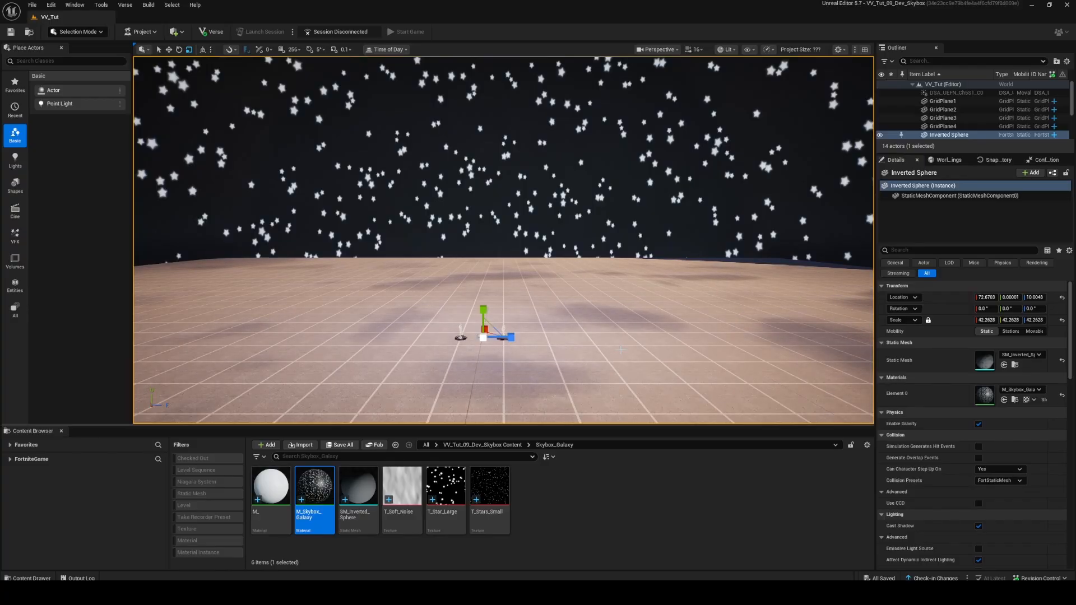
right_drag(566, 358, 625, 370)
key(q)
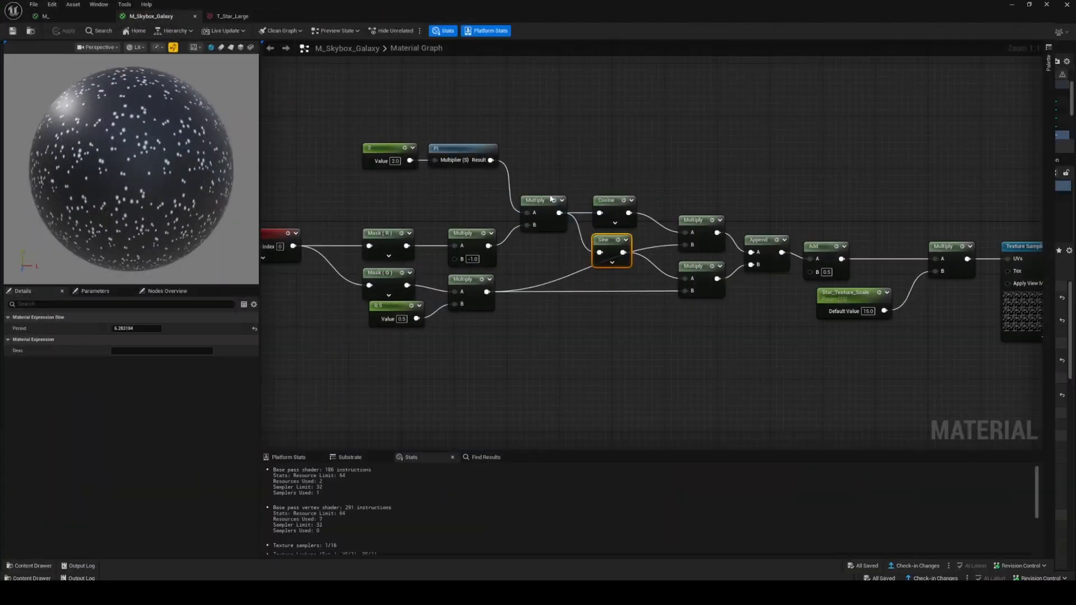
Move the polar UV nodes, from TexCoord through Add, away from the texture-scale Multiply.
drag(422, 94, 893, 288)
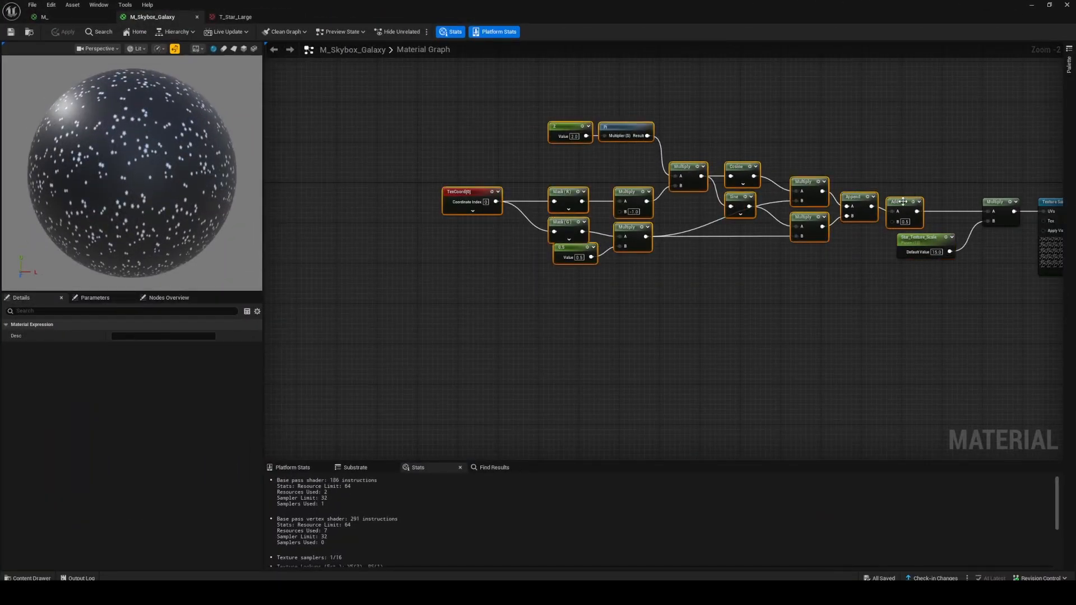
drag(900, 199, 734, 195)
click(683, 240)
Duplicate the polar UV node chain from TexCoord through Add and place the copy below the original.
right_drag(683, 240, 746, 231)
drag(336, 82, 846, 266)
right_drag(685, 295, 713, 235)
key(ctrl+c)
key(ctrl+v)
drag(553, 293, 520, 279)
In the duplicated chain, move the 0.5 constant beneath its Multiply and leave a gap between Mask (G) and that Multiply.
right_drag(474, 311, 503, 214)
scroll(500, 242, up, 2)
drag(503, 260, 588, 303)
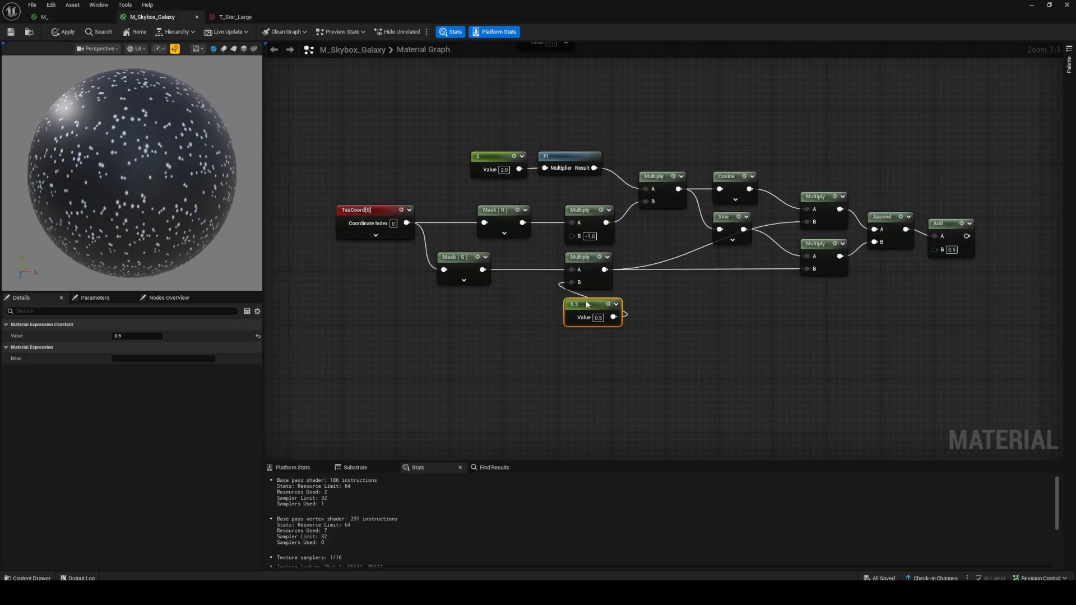
click(517, 285)
Insert a OneMinus (1-x) node between Mask (G) and the Multiply in the duplicated chain.
right_click(497, 293)
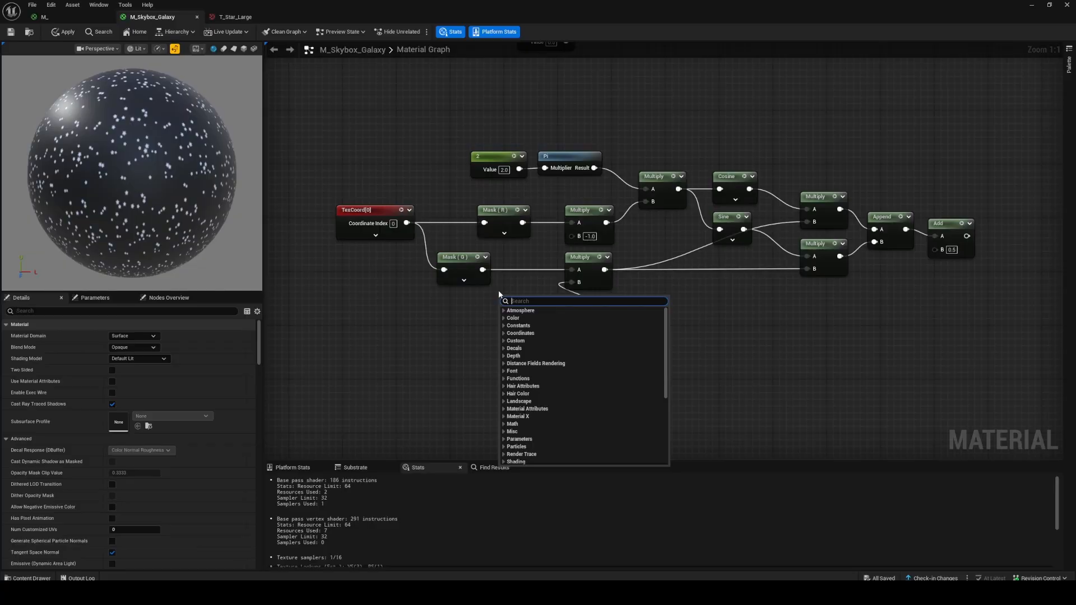
text(one)
key(Return)
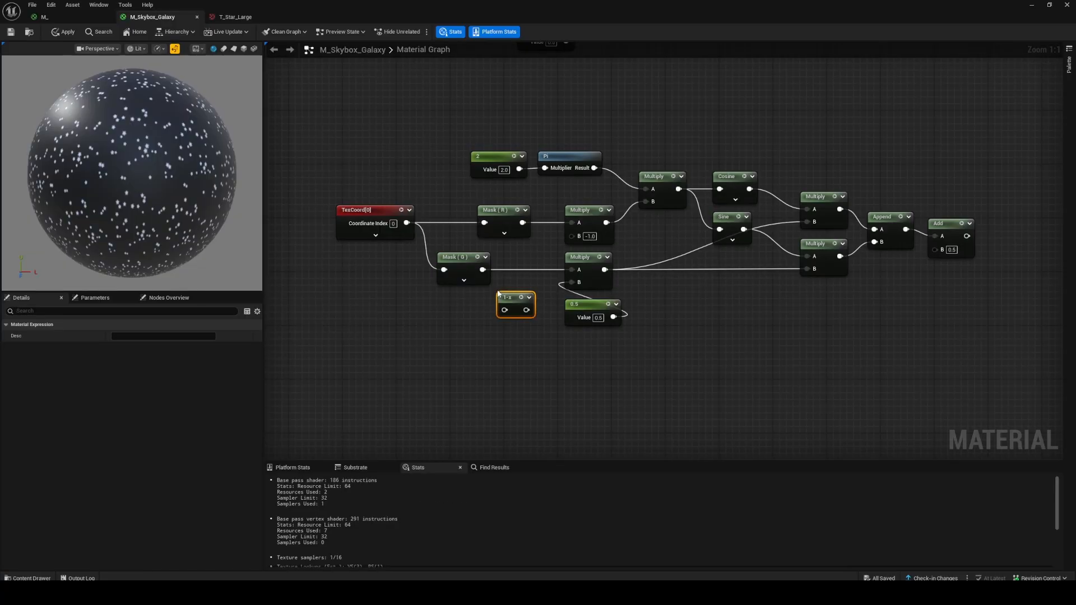
scroll(514, 328, up, 1)
scroll(514, 327, up, 2)
click(490, 258)
drag(471, 249, 593, 252)
drag(514, 287, 524, 232)
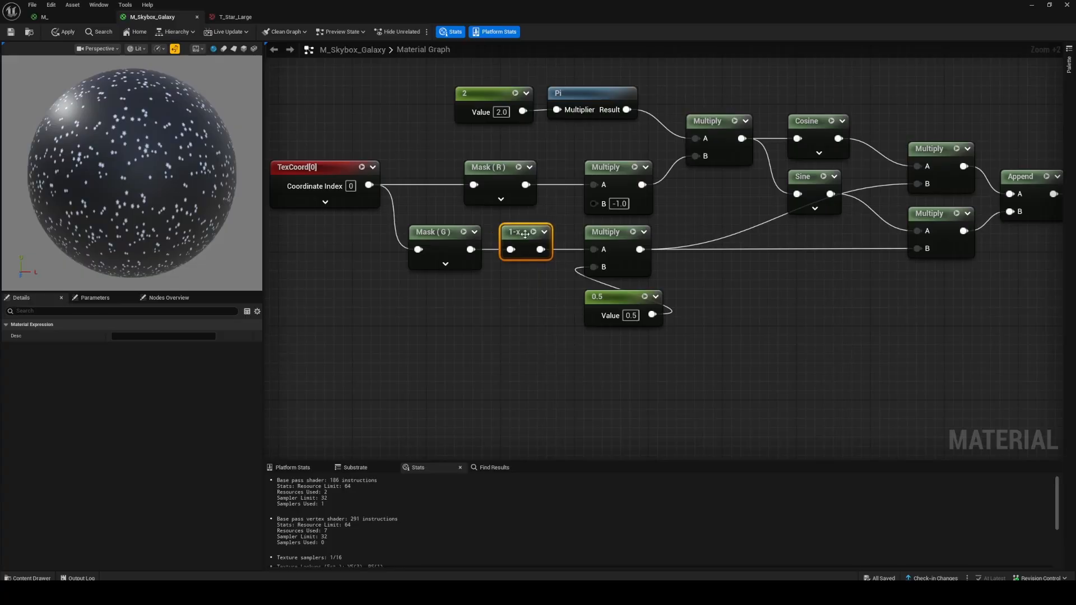
Duplicate the Star_Texture_Scale, Multiply and Texture Sample nodes and place the copies beside the duplicated polar chain.
click(728, 264)
right_drag(728, 263, 439, 277)
scroll(751, 264, down, 2)
right_drag(897, 239, 636, 302)
scroll(708, 248, down, 2)
right_drag(722, 249, 549, 273)
drag(551, 124, 736, 185)
key(ctrl+c)
key(ctrl+v)
right_drag(550, 295, 677, 237)
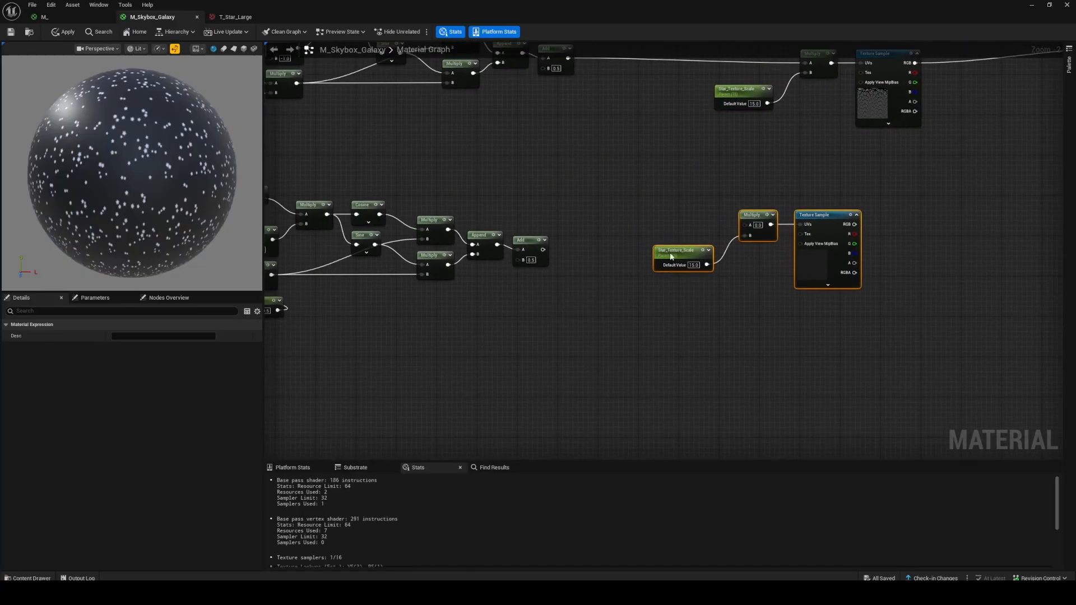
drag(670, 254, 630, 284)
Connect the duplicated chain's Add output to input A of the copied texture-scale Multiply and align the copied texture nodes.
click(630, 251)
right_drag(630, 251, 555, 242)
scroll(606, 242, up, 1)
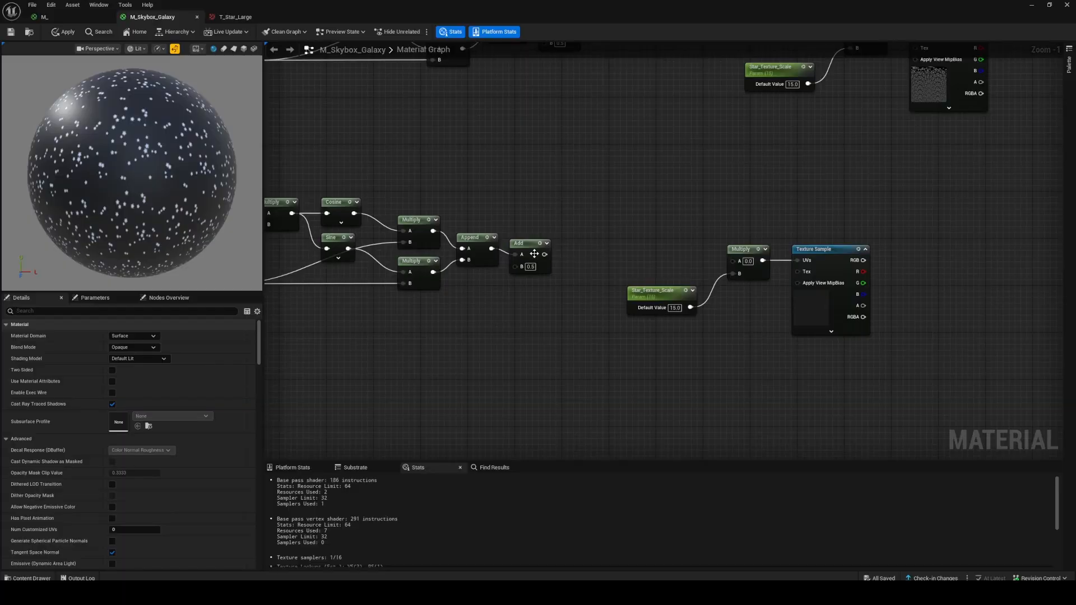
drag(544, 254, 734, 262)
right_drag(650, 212, 398, 251)
drag(398, 251, 570, 326)
drag(553, 287, 552, 278)
Connect the copied Texture Sample's RGB output to Base Color and save the material.
click(653, 247)
right_drag(653, 247, 529, 318)
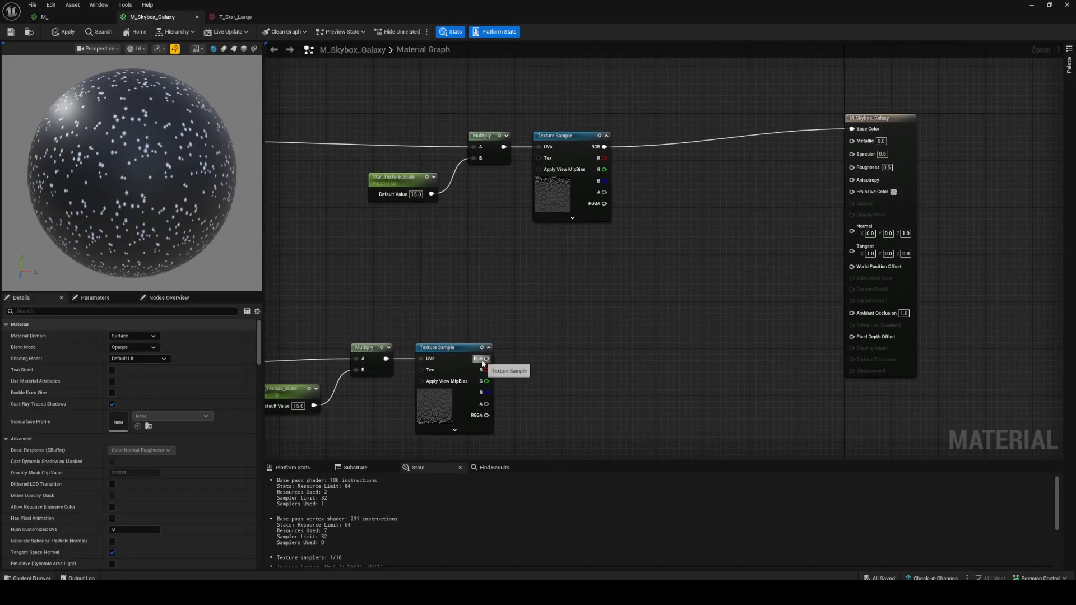
drag(486, 358, 851, 128)
right_drag(660, 260, 864, 191)
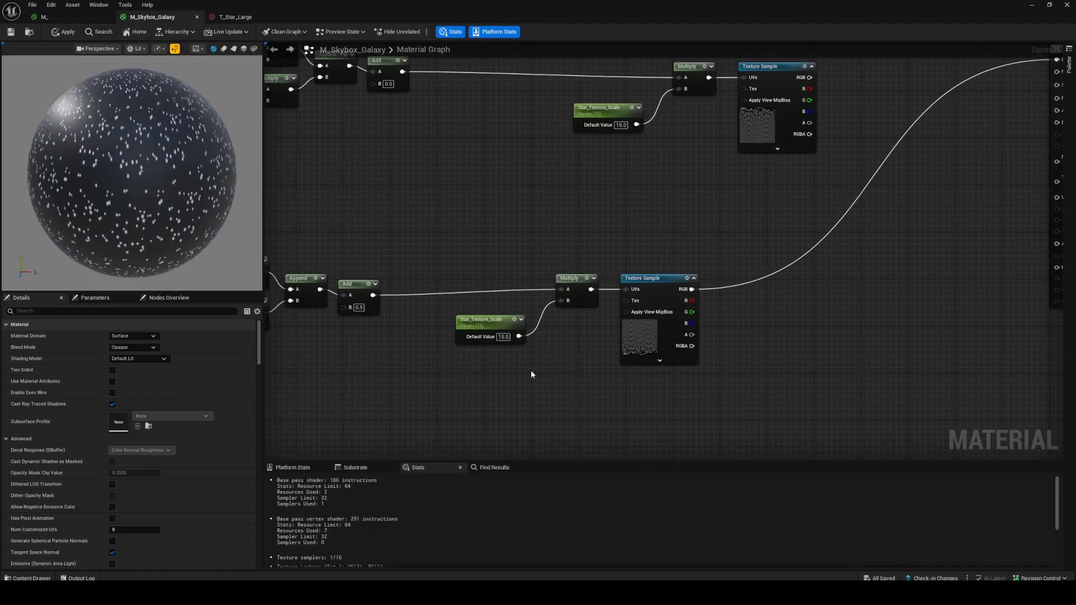
click(10, 32)
Inspect the star pattern at the Inverted Sphere's pole in the level.
drag(549, 5, 1, 179)
mouse_move(519, 279)
right_down()
mouse_move(519, 358)
mouse_move(519, 129)
mouse_move(517, 392)
mouse_move(518, 113)
mouse_move(518, 168)
right_up()
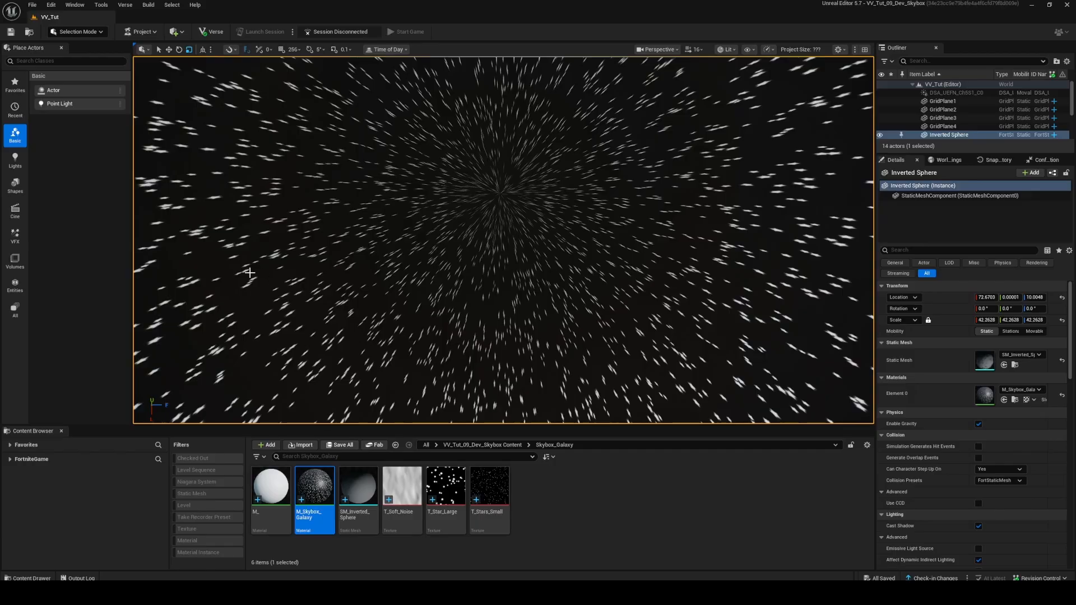
drag(0, 60, 524, 1)
Move both sets of Star_Texture_Scale, Multiply and Texture Sample nodes closer to their Add nodes.
right_drag(644, 180, 750, 274)
scroll(729, 258, down, 2)
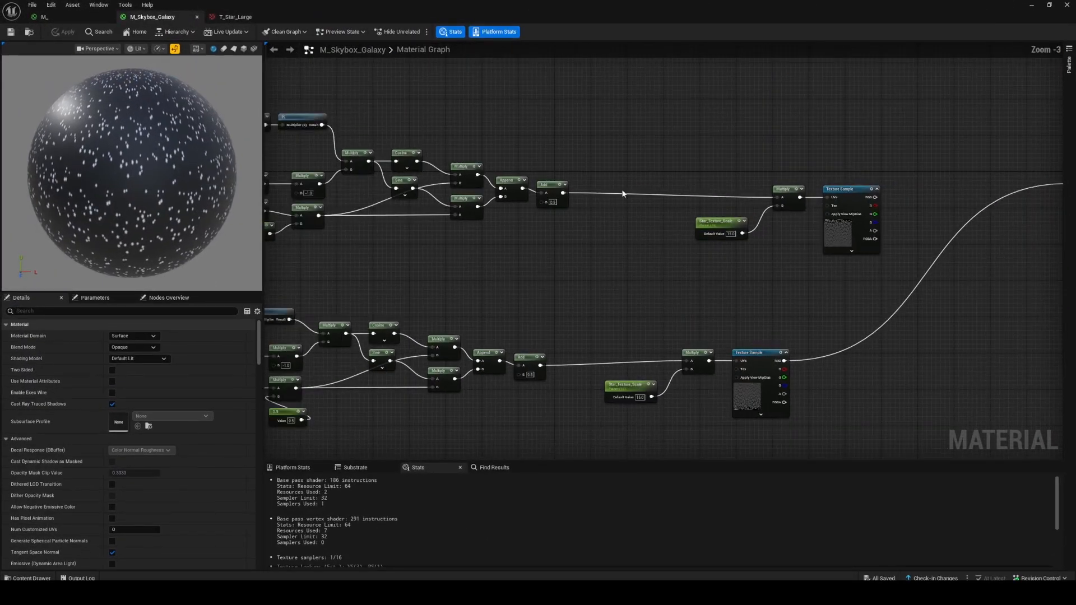
drag(686, 166, 697, 227)
right_drag(627, 268, 733, 216)
drag(728, 277, 793, 343)
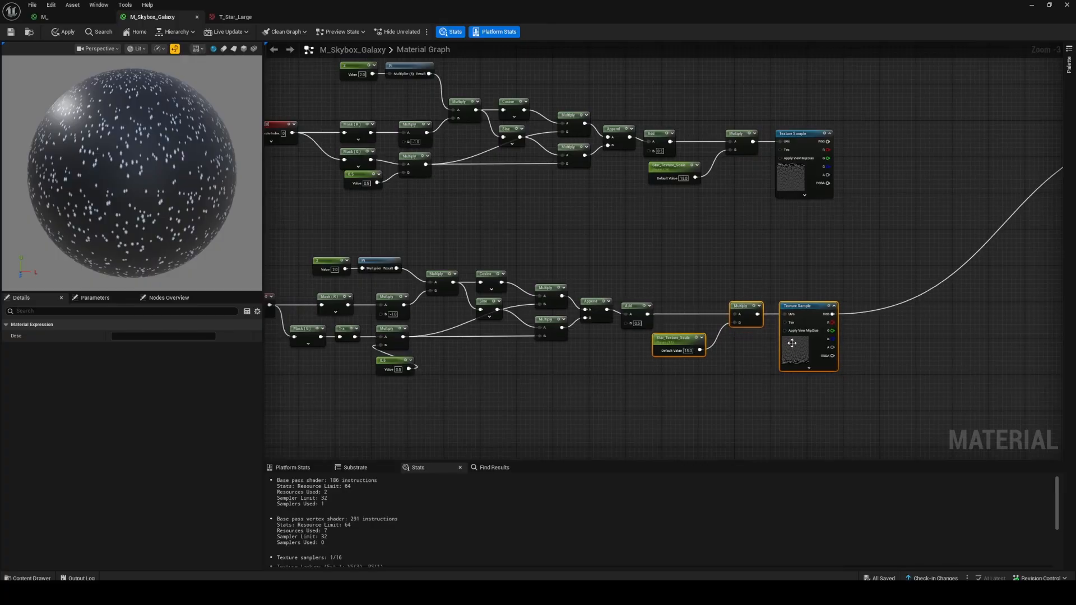
right_drag(789, 339, 638, 324)
scroll(682, 257, down, 1)
scroll(701, 255, up, 3)
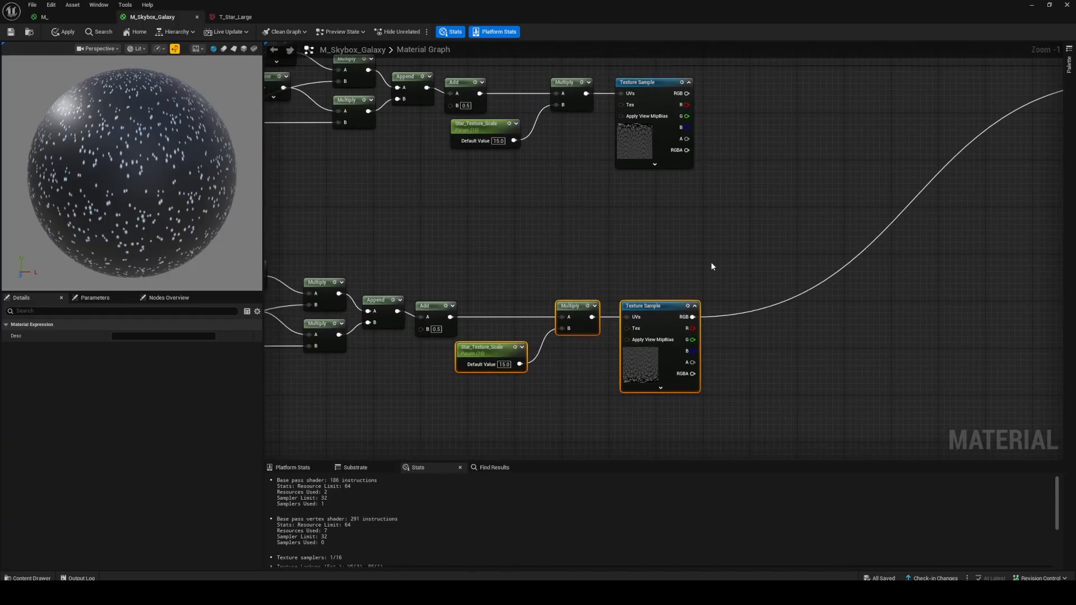
right_drag(728, 268, 651, 264)
click(651, 261)
Add a Lerp node between the two Texture Samples and the material output.
right_drag(462, 229, 511, 227)
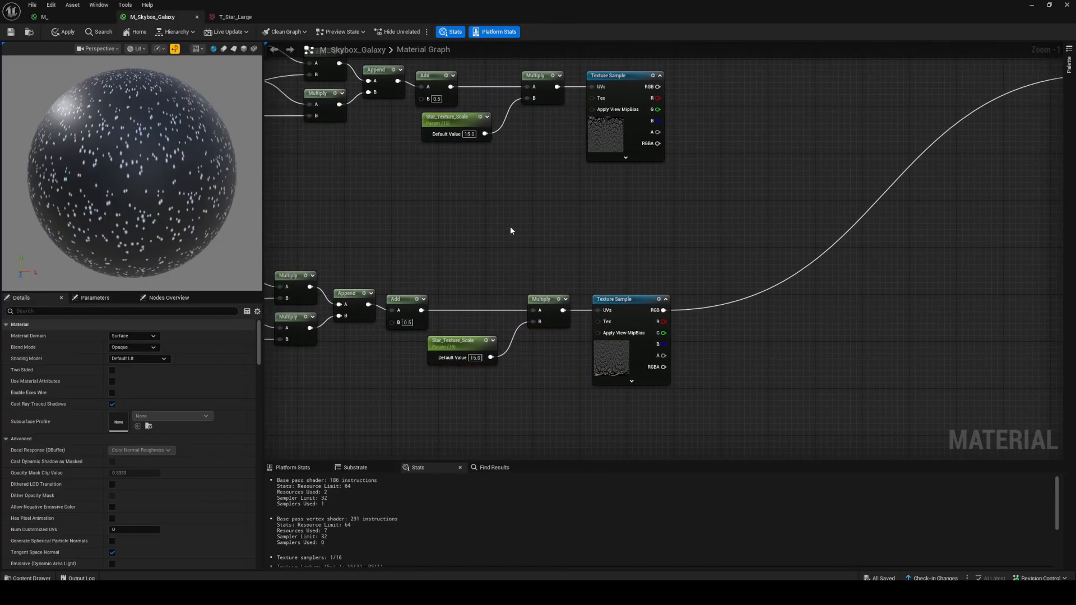
click(723, 218)
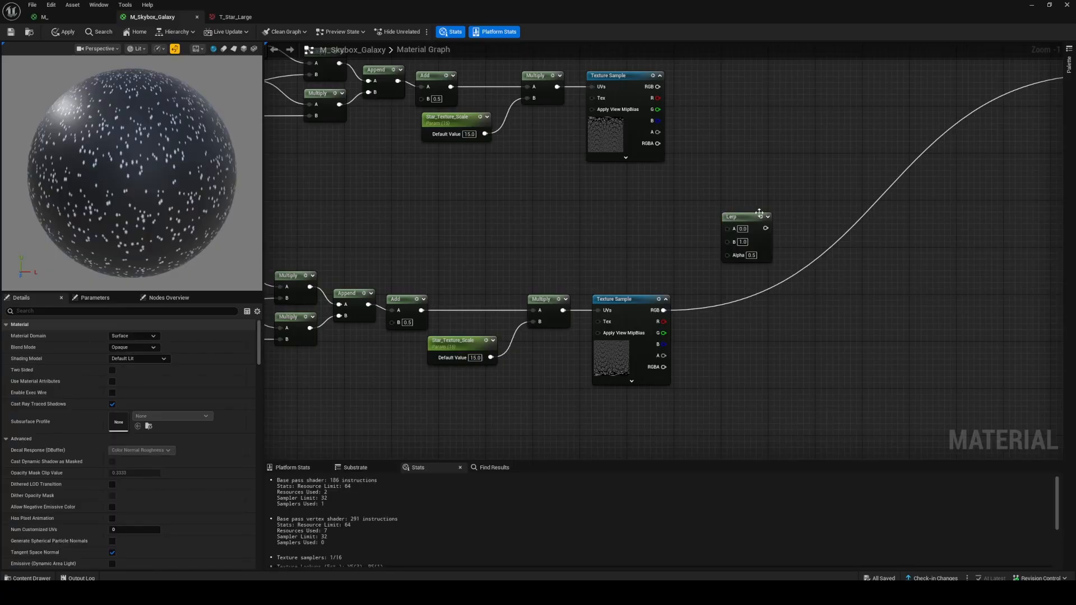
drag(734, 217, 739, 200)
click(696, 230)
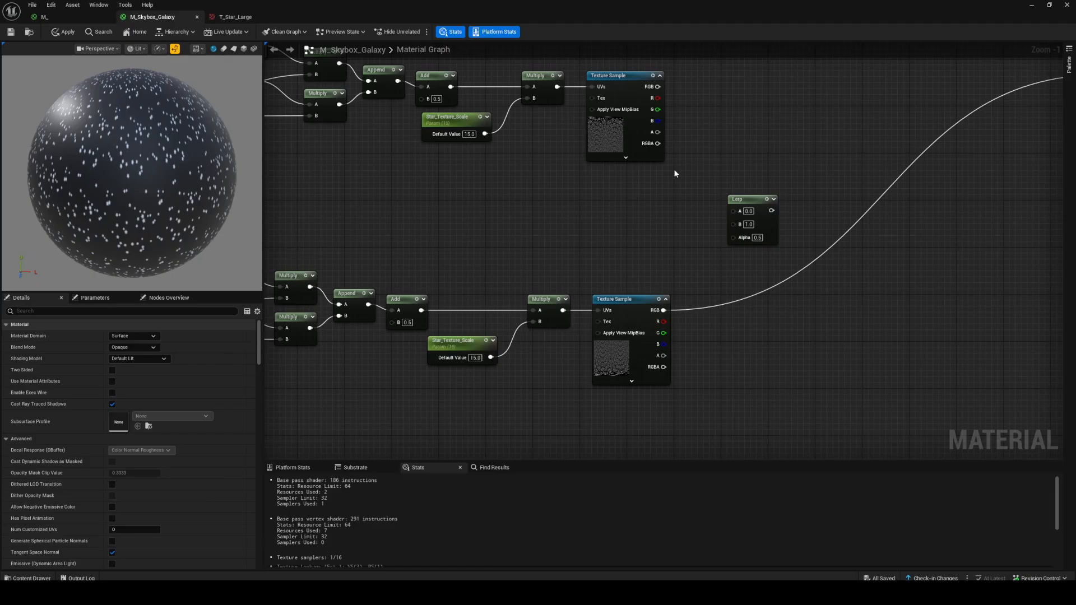
Add a LinearGradient node and place it between the two texture chains, well before the Lerp.
right_drag(625, 220, 581, 225)
scroll(582, 226, up, 1)
right_click(535, 221)
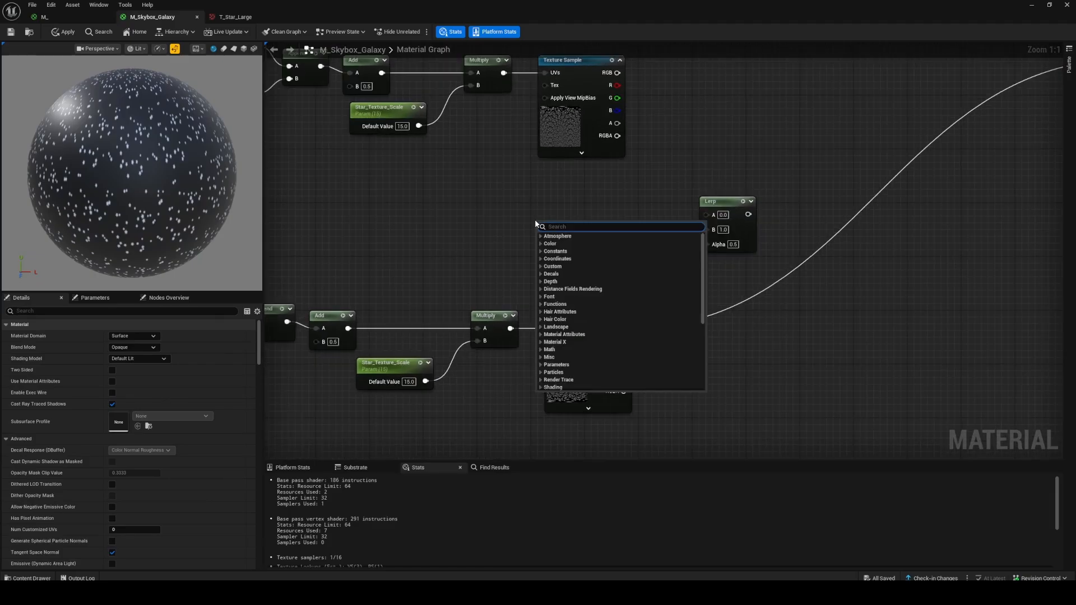
text(linear)
key(Up)
key(Return)
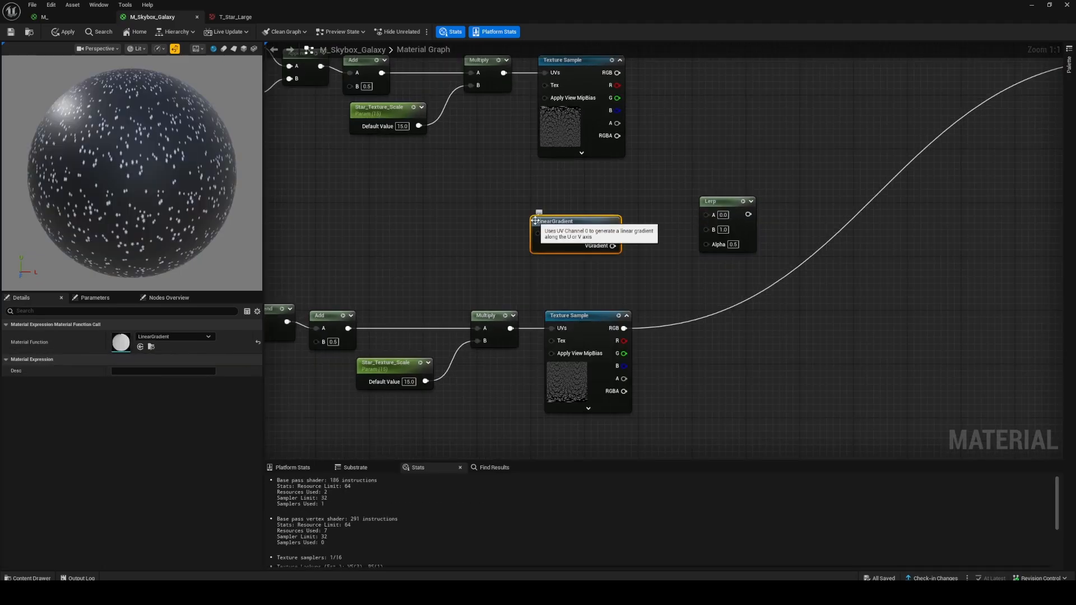
drag(535, 220, 441, 213)
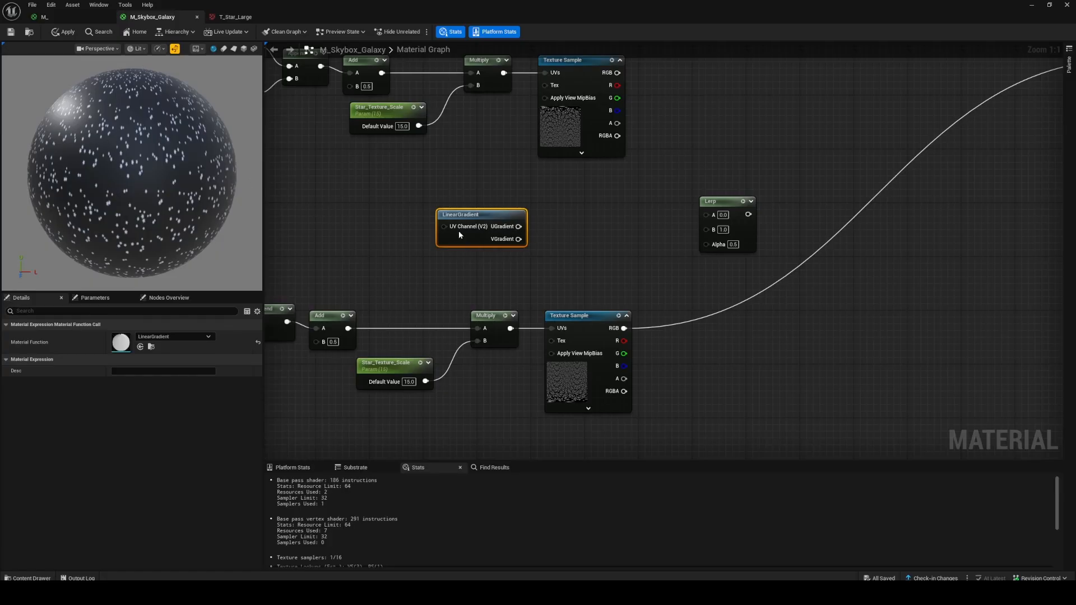
Add an Add node after LinearGradient, connect VGradient to its A input, and set B to -0.5.
right_click(578, 218)
click(568, 231)
click(535, 250)
drag(518, 238, 582, 248)
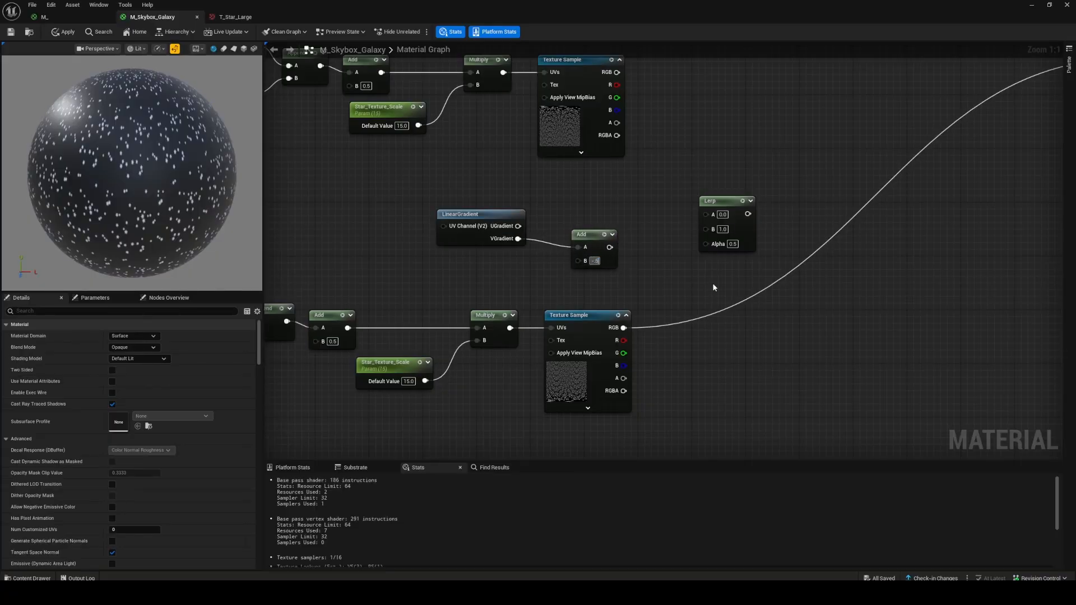
Preview the new Add node's output on the sphere and move the node next to LinearGradient.
click(608, 236)
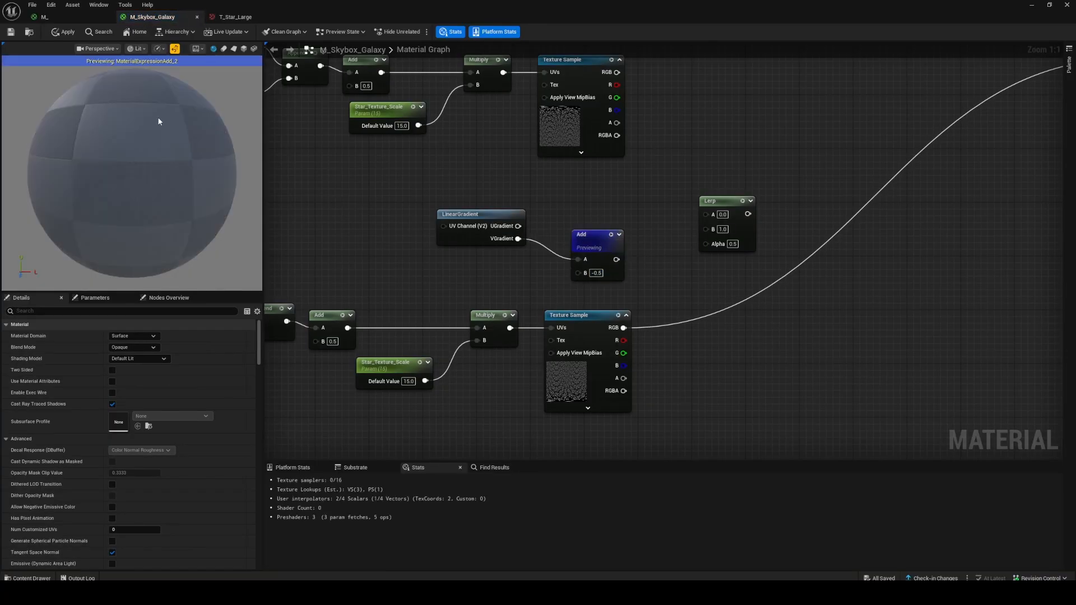
right_drag(132, 173, 132, 146)
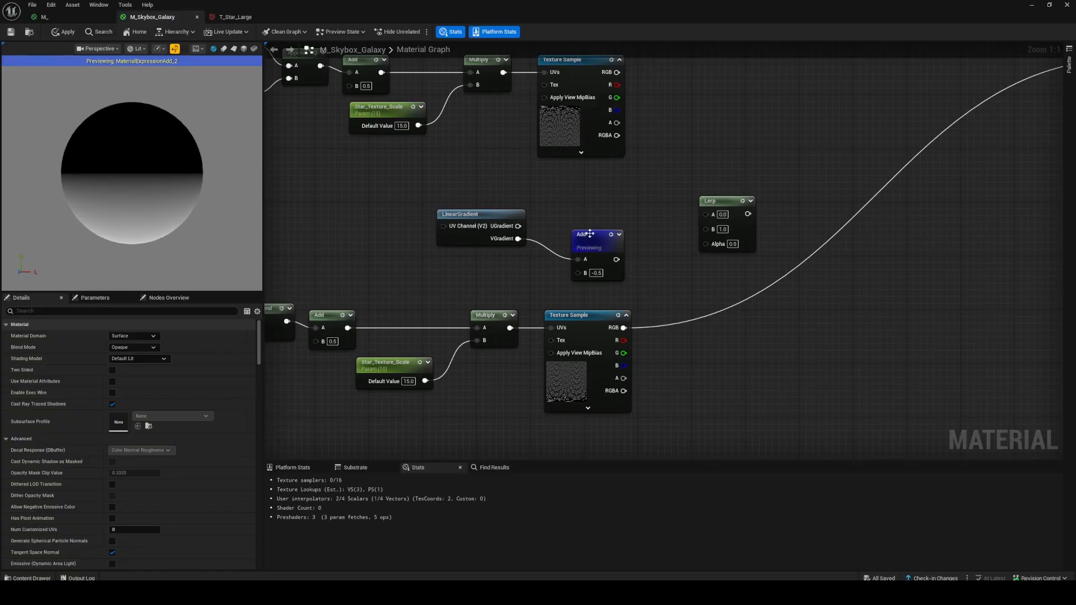
drag(590, 234, 562, 214)
click(657, 218)
right_drag(660, 218, 600, 214)
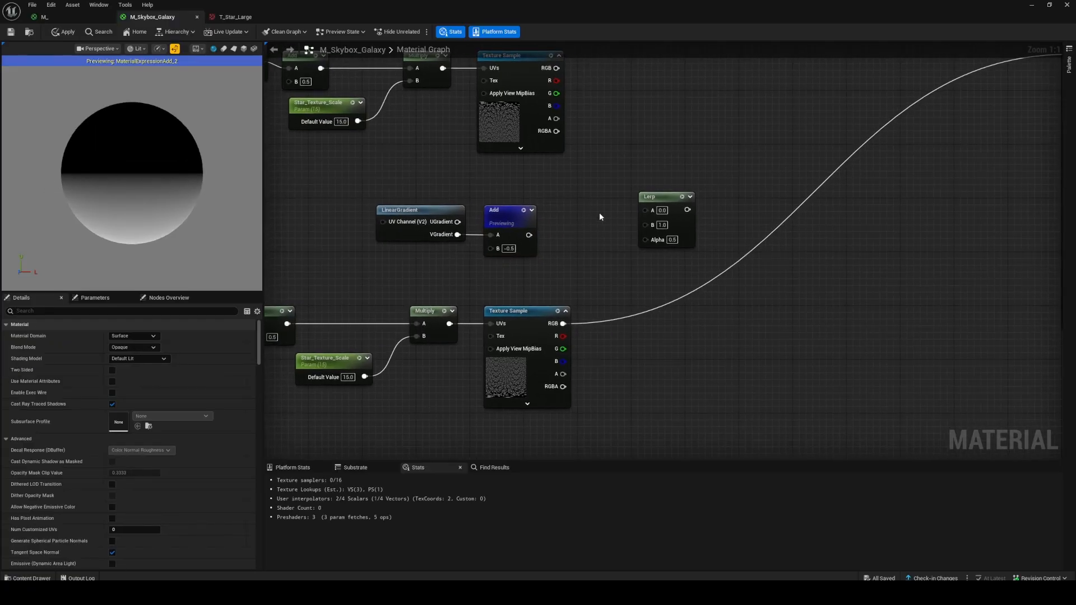
Add a Multiply node after the new Add node, connect Add's output to its A input, and move Lerp farther away.
right_click(558, 224)
click(554, 214)
key(m)
click(553, 213)
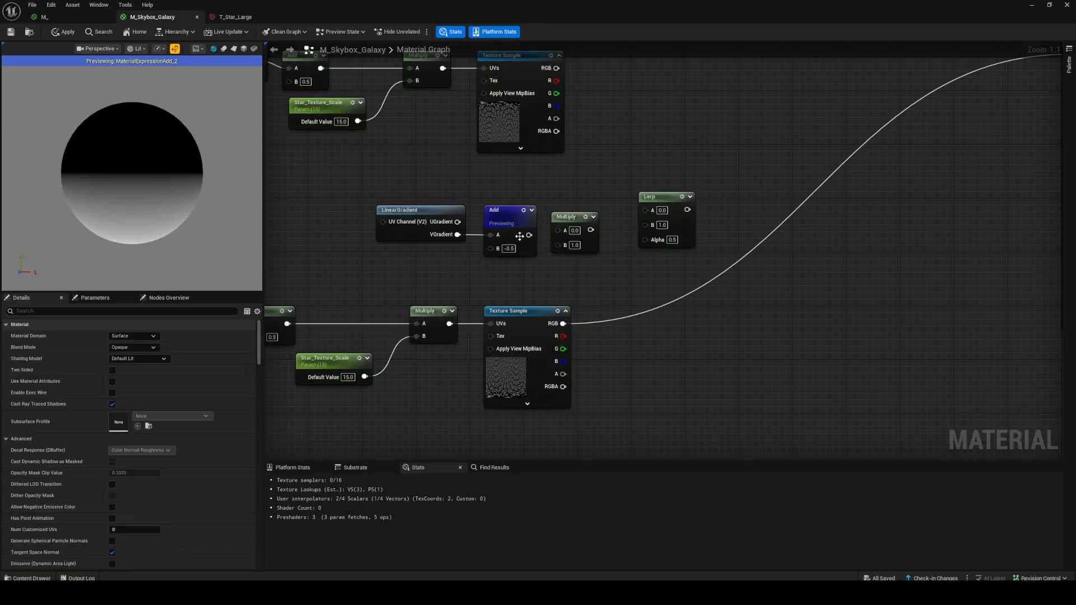
drag(529, 235, 560, 231)
drag(669, 199, 716, 192)
drag(555, 217, 555, 224)
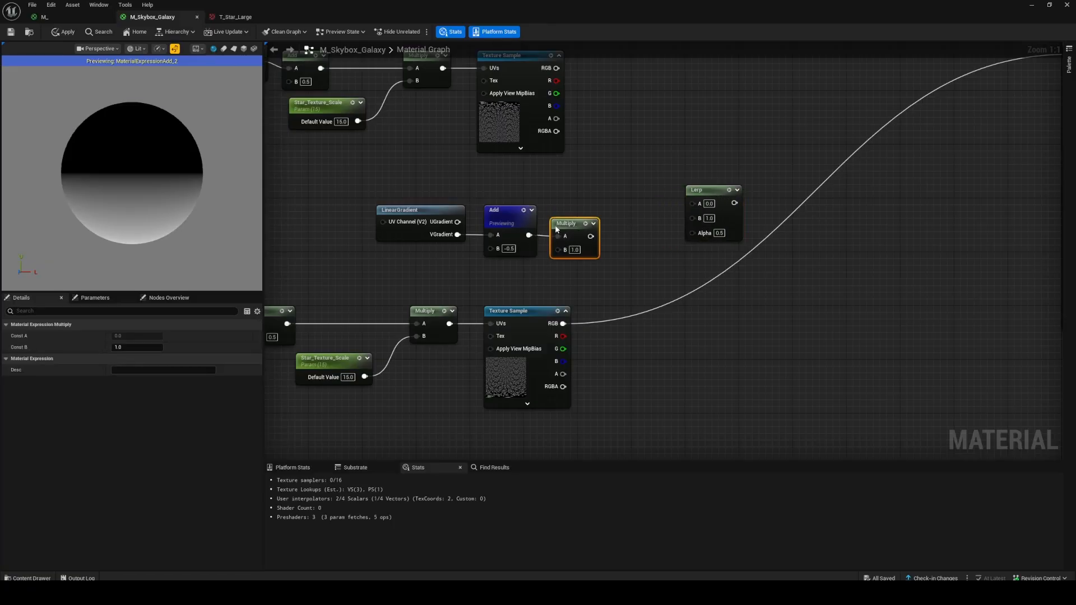
click(615, 221)
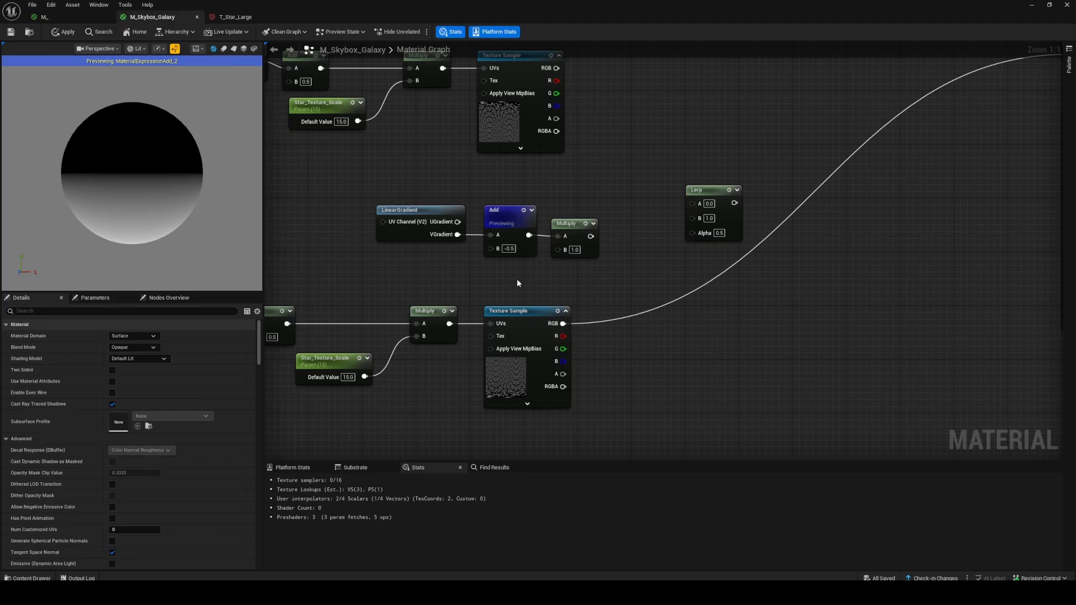
Add a scalar parameter named Blend and place it below the Add node.
click(492, 269)
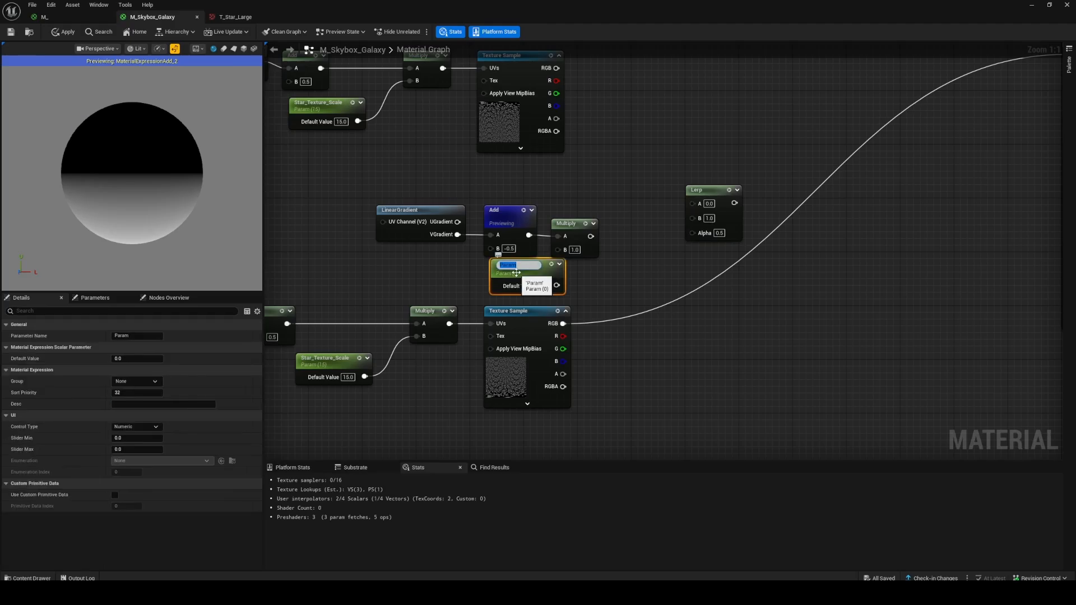
key(Return)
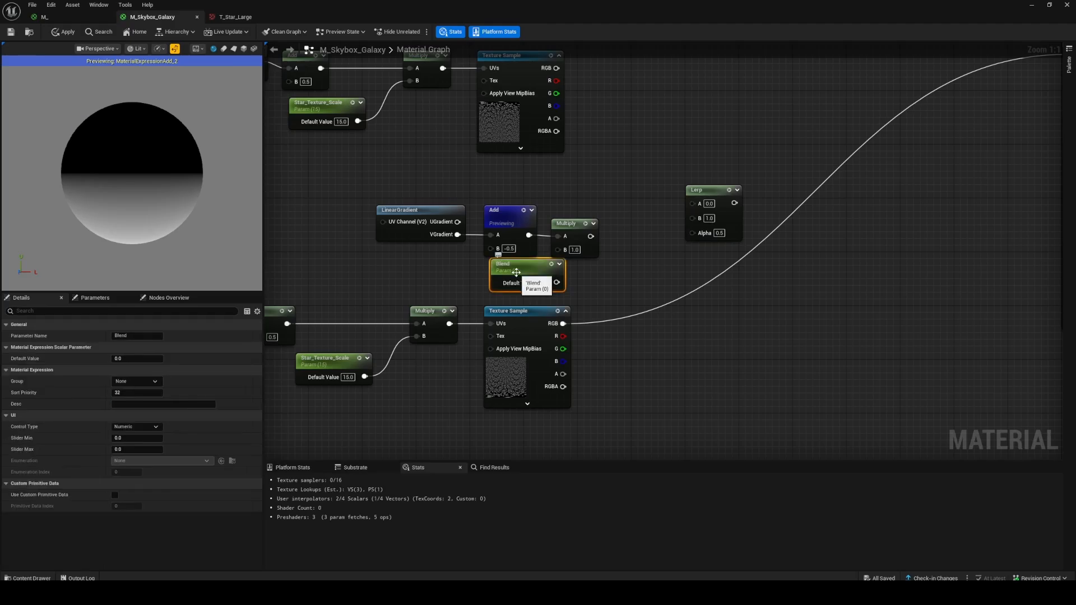
drag(516, 274, 503, 273)
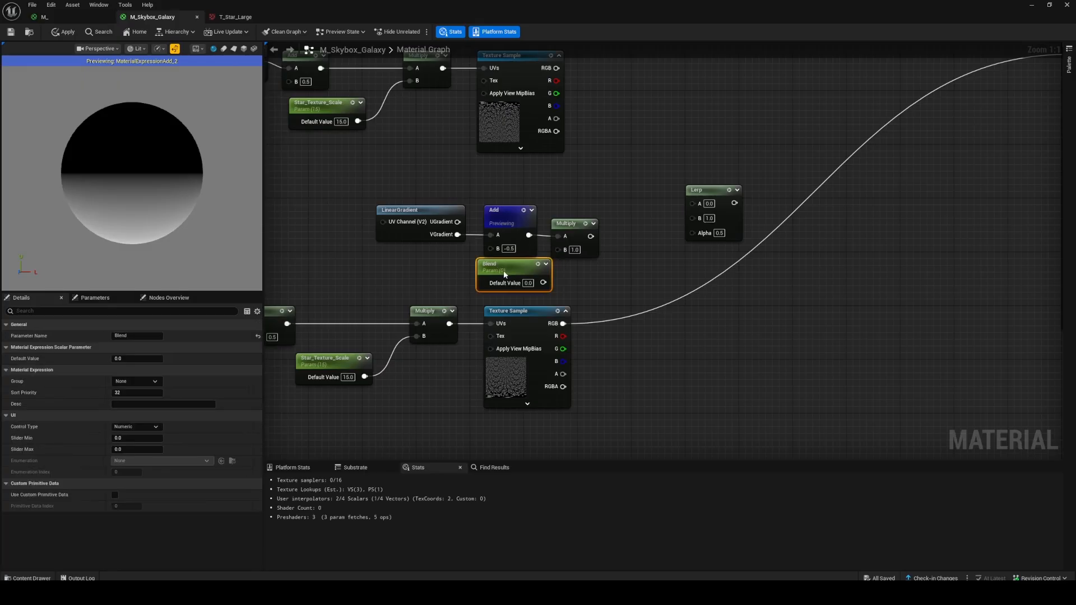
right_click(616, 240)
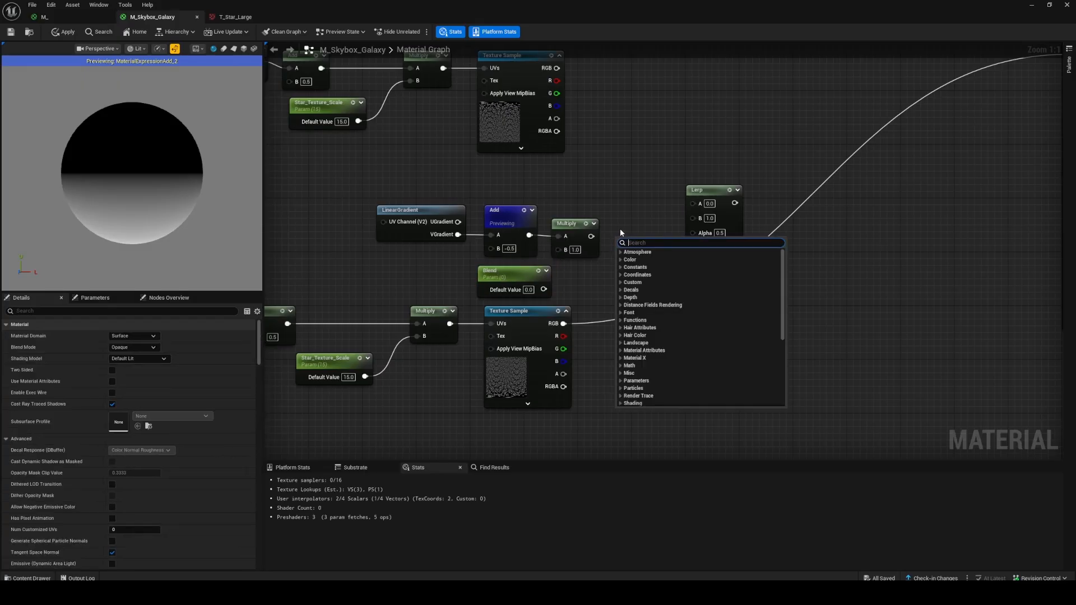
click(616, 227)
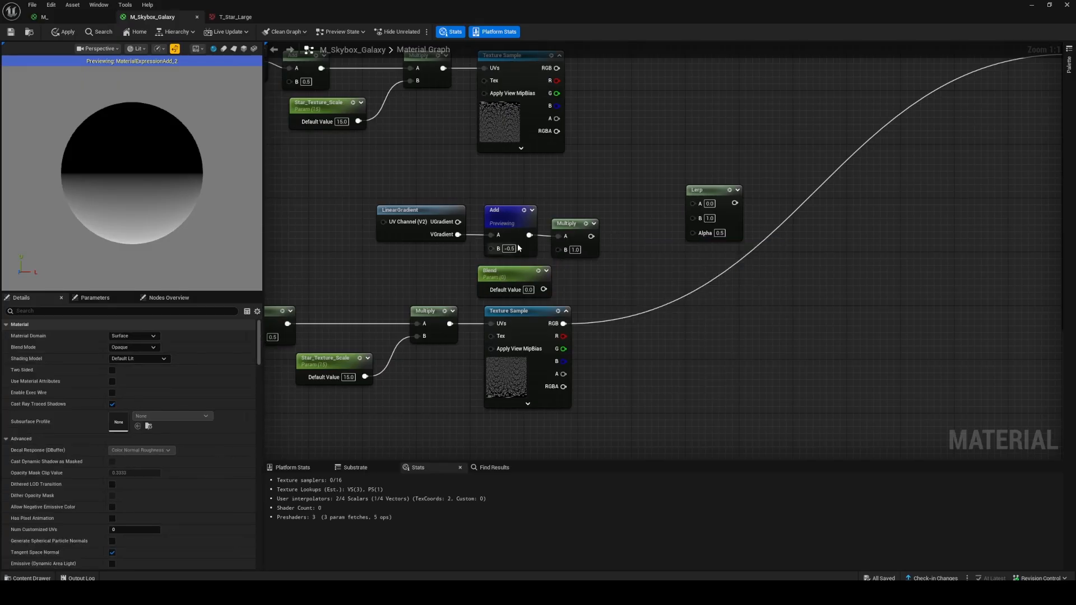
Connect VGradient directly to Multiply's A and Blend to its B, and preview the Multiply node with Add moved aside.
drag(457, 234, 520, 185)
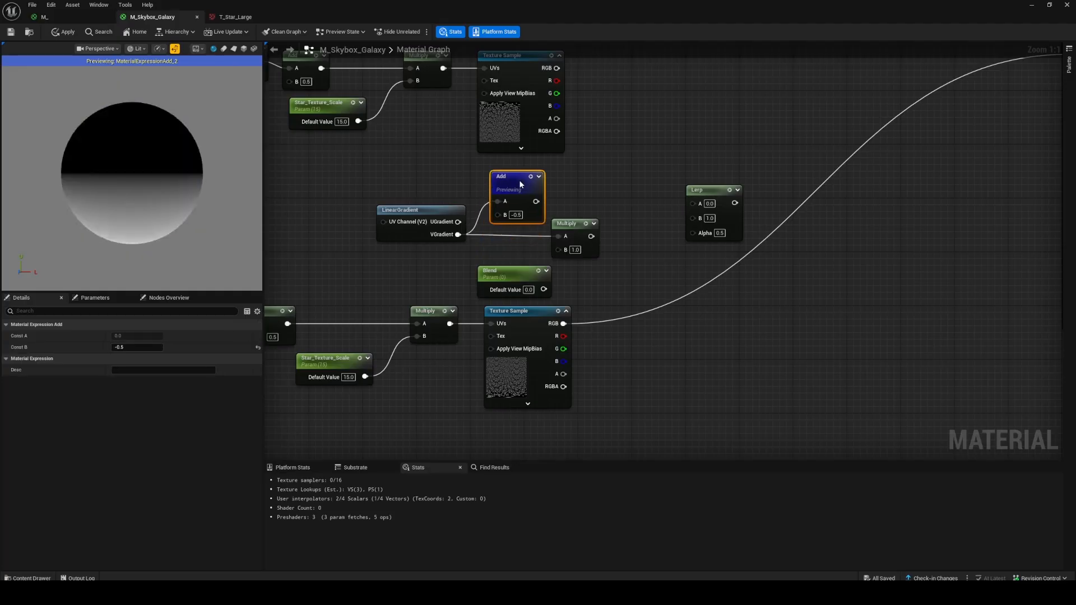
click(586, 226)
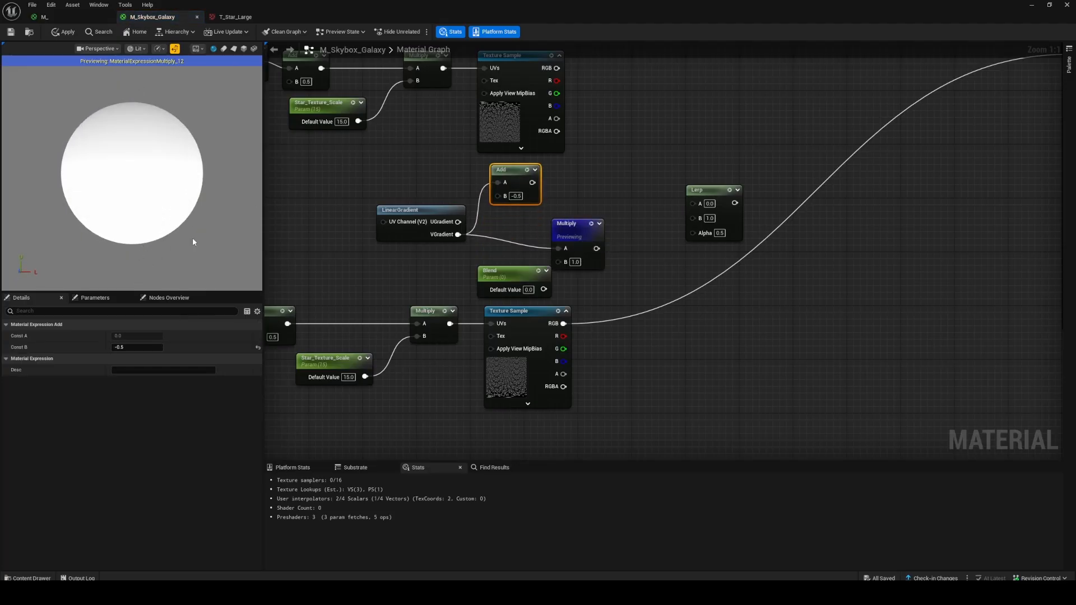
drag(497, 273, 558, 264)
drag(568, 227, 555, 220)
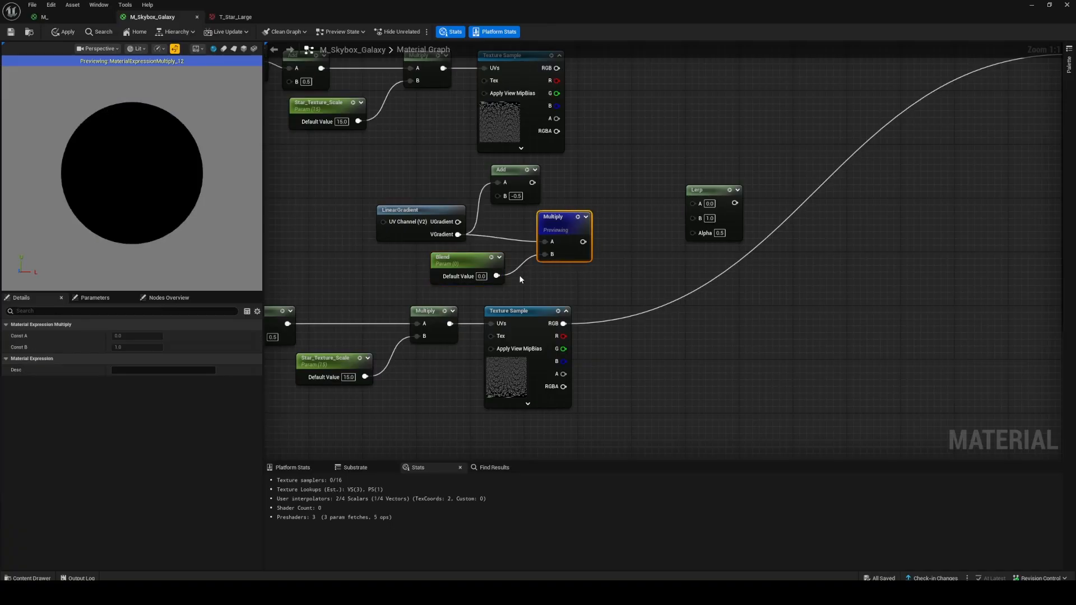
Set the Blend parameter's default value to 5.
click(485, 276)
text(5)
key(Return)
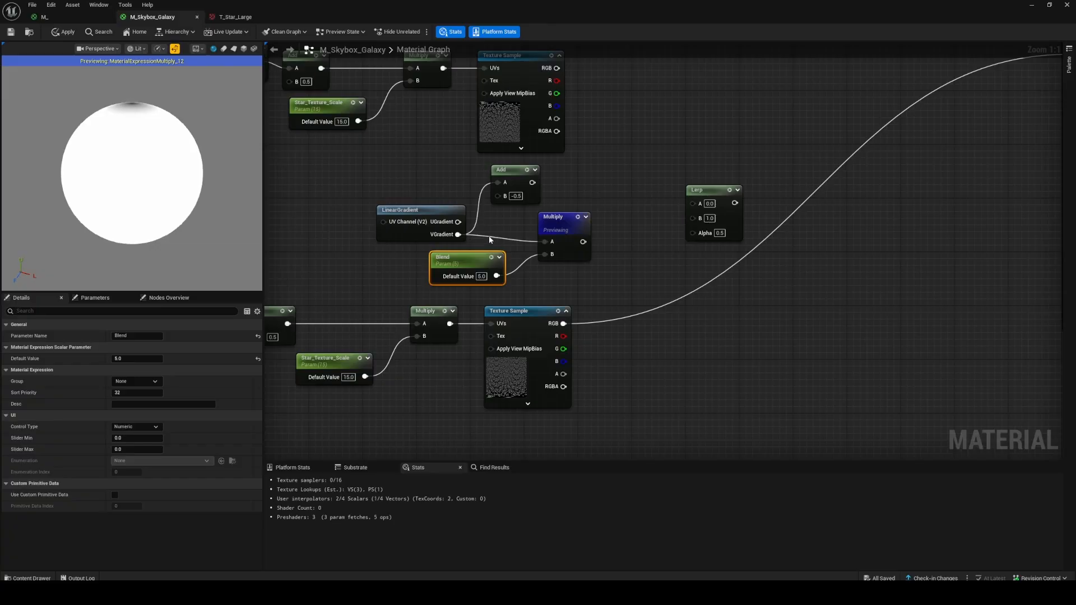
Connect the Add node's output to Multiply's A input and arrange LinearGradient, Add, Multiply and Blend compactly together.
drag(513, 171, 544, 242)
drag(389, 215, 334, 202)
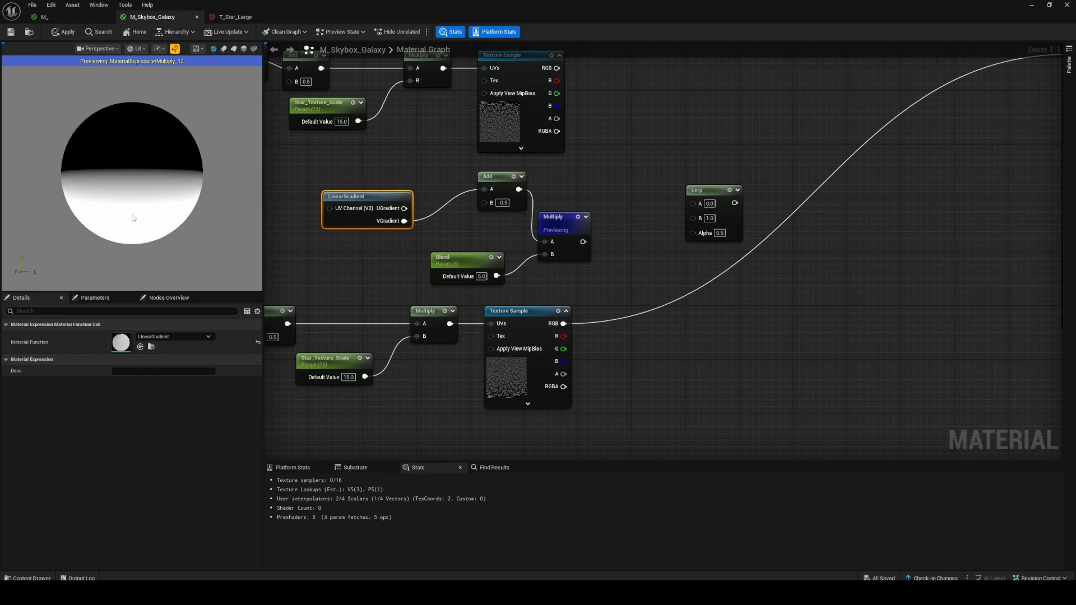
click(468, 181)
drag(486, 176, 466, 203)
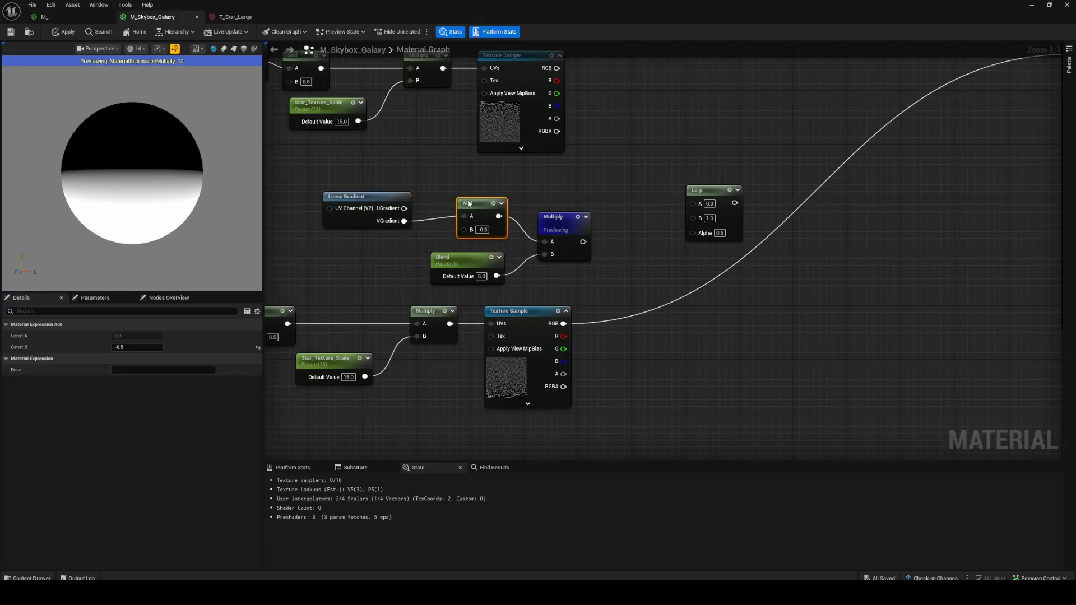
click(526, 202)
drag(545, 217, 544, 209)
click(470, 201)
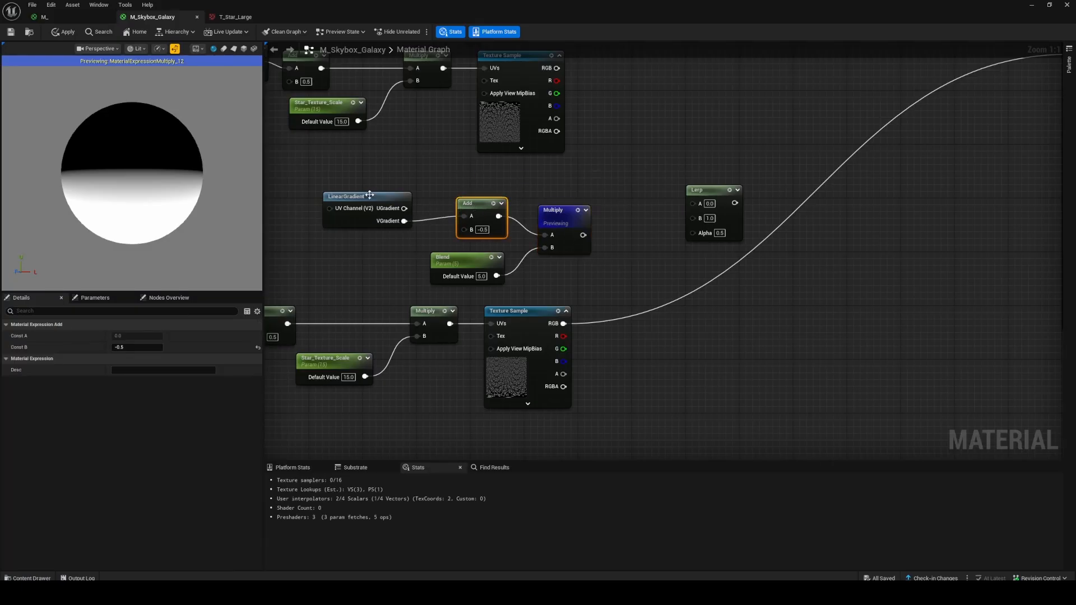
drag(367, 193, 402, 189)
click(327, 249)
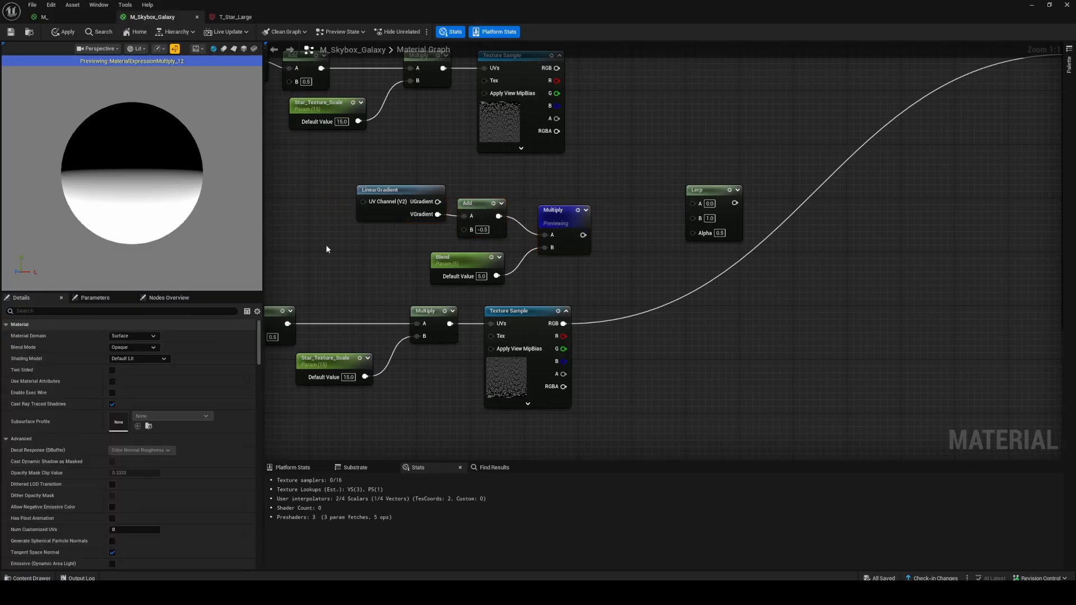
drag(448, 259, 455, 245)
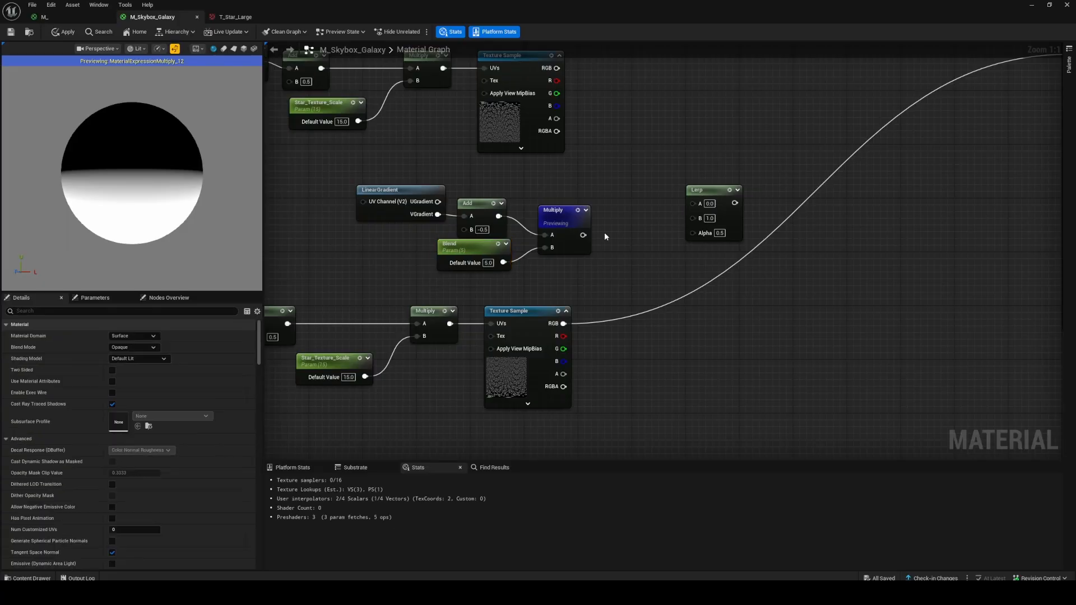
Connect the previewed Multiply's output to Lerp's Alpha input and move Lerp up closer to the texture chains.
drag(583, 235, 694, 232)
drag(692, 190, 664, 143)
right_drag(556, 97, 548, 106)
click(607, 162)
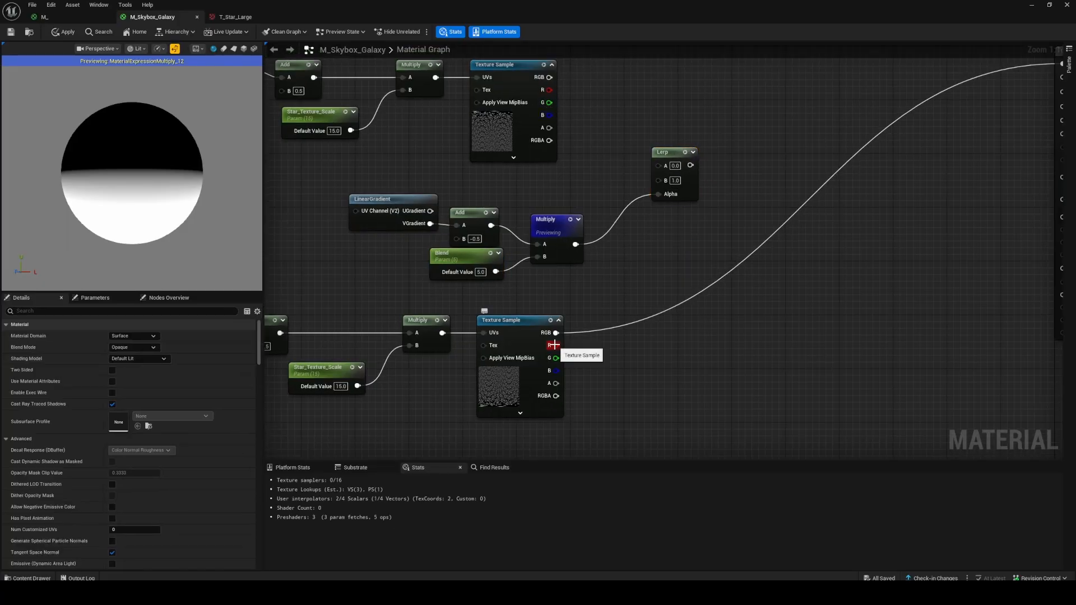
Straighten the connections between LinearGradient, Add and Multiply in the mask chain.
click(454, 259)
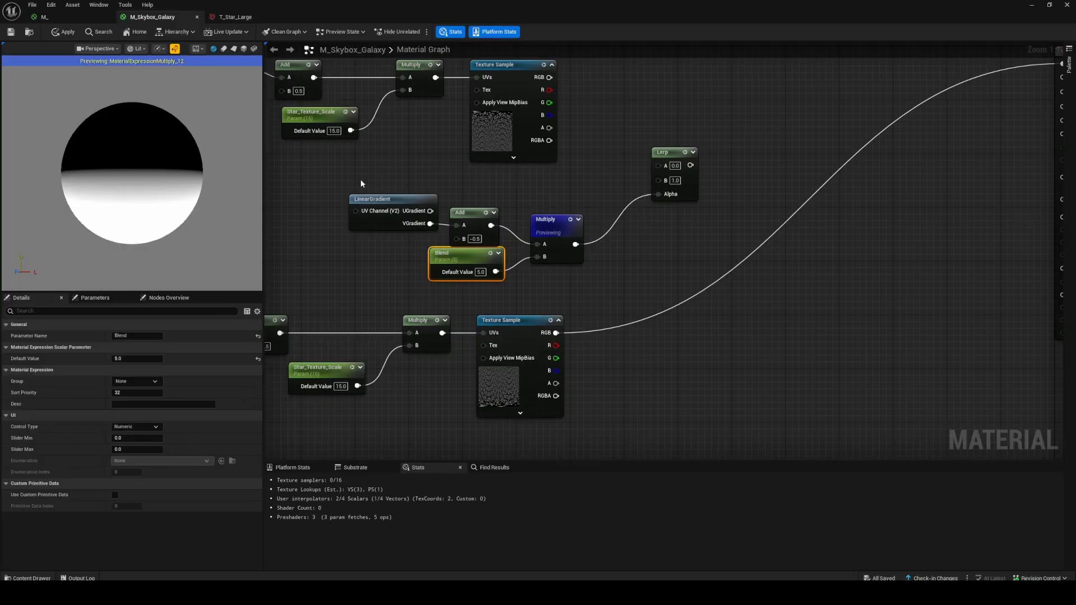
drag(354, 176, 567, 234)
key(q)
click(544, 273)
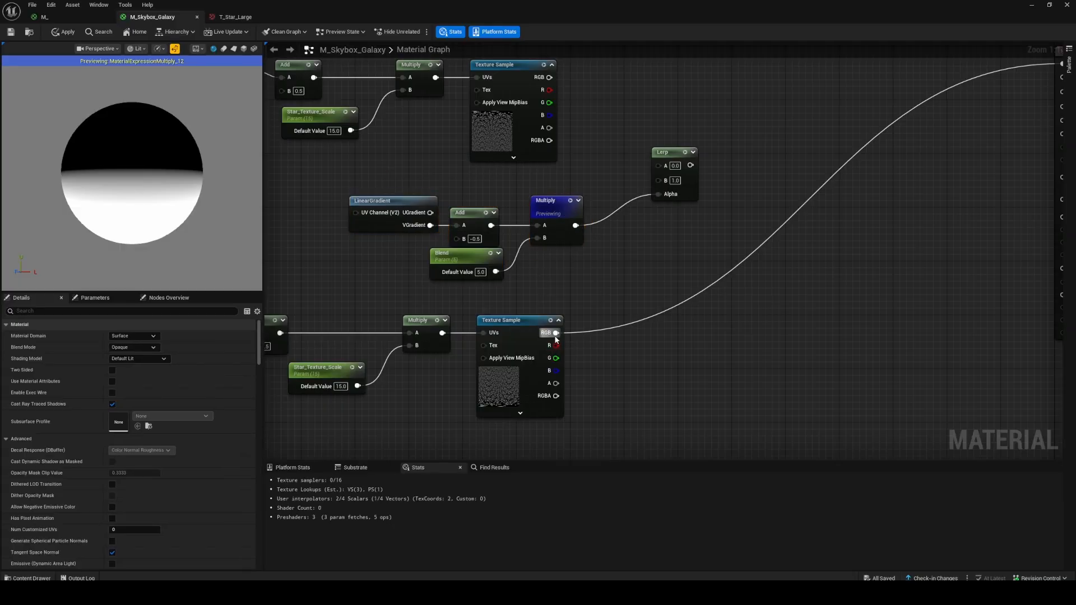
Connect the upper Texture Sample's RGB to Lerp A, the lower one's RGB to B, and Lerp's output to Base Color, then save the material.
drag(554, 333, 550, 79)
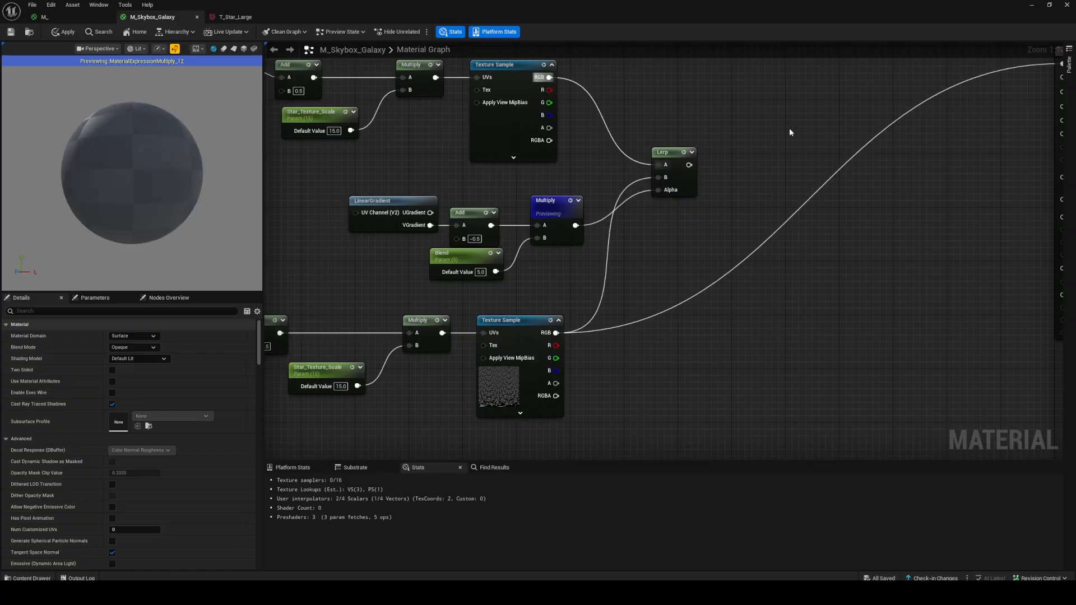
right_drag(789, 128, 586, 197)
drag(465, 229, 839, 128)
right_drag(839, 128, 947, 125)
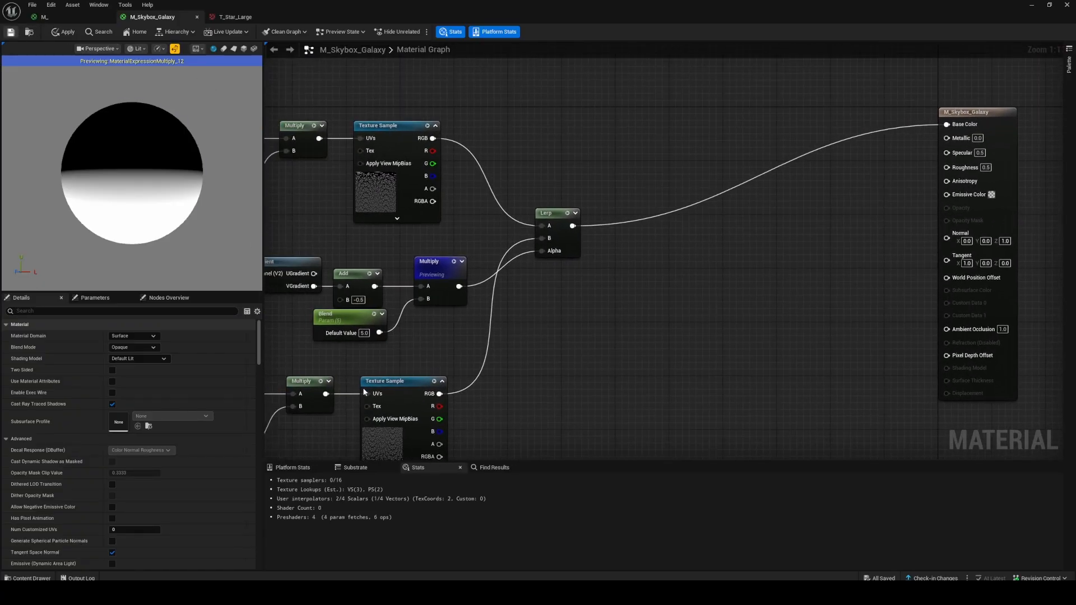
key(ctrl+s)
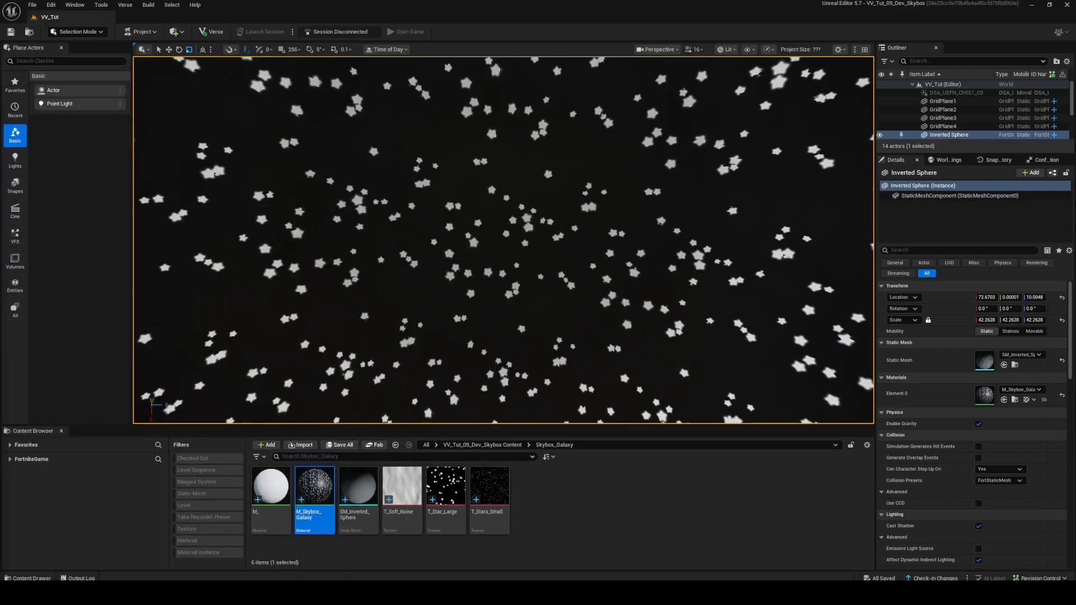
Inspect the star blend in the level viewport and lower the Blend parameter's default value to about 1.676.
right_drag(503, 185, 487, 325)
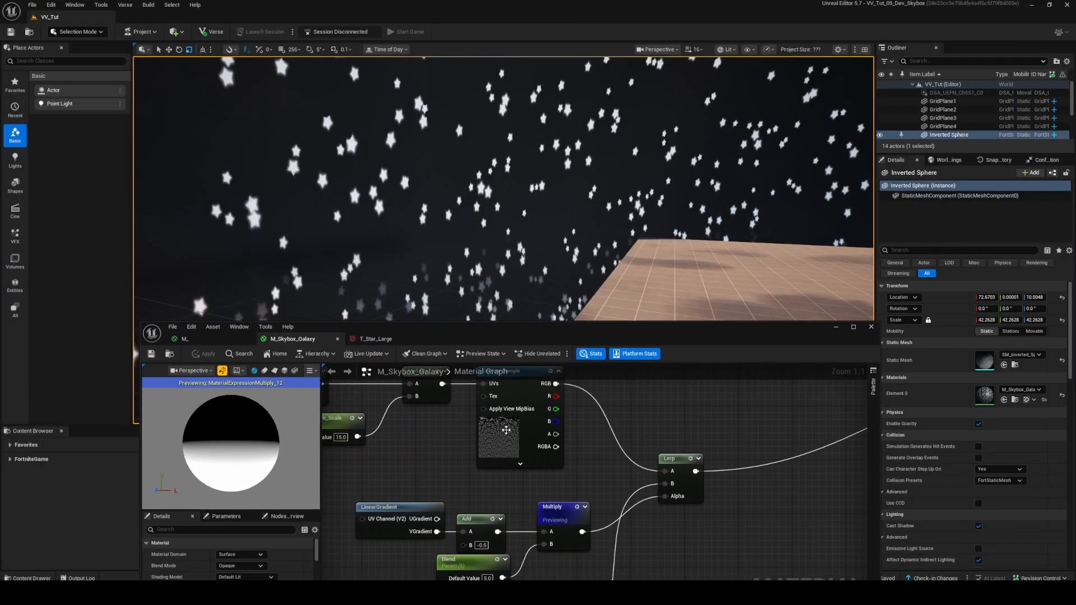
right_drag(466, 208, 442, 299)
right_drag(443, 505, 441, 425)
click(437, 498)
mouse_move(224, 578)
mouse_down()
mouse_move(291, 577)
mouse_move(226, 577)
mouse_up()
Add a scalar parameter named Blend_Offset and connect it to the B input of the mask's Add node.
right_drag(337, 516, 427, 482)
key(s)
click(419, 440)
drag(447, 450, 553, 430)
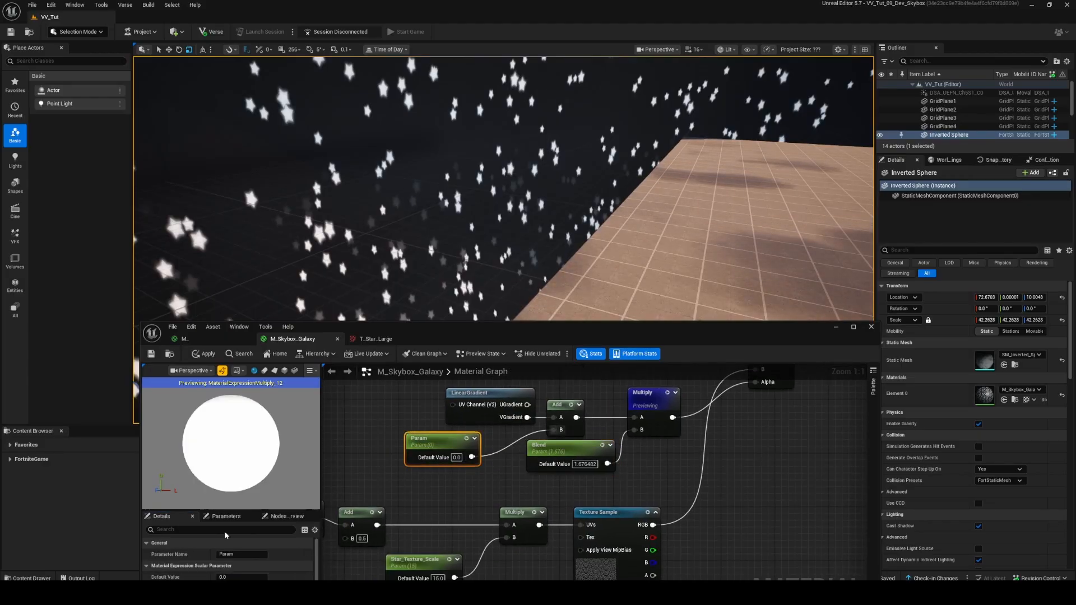
click(232, 554)
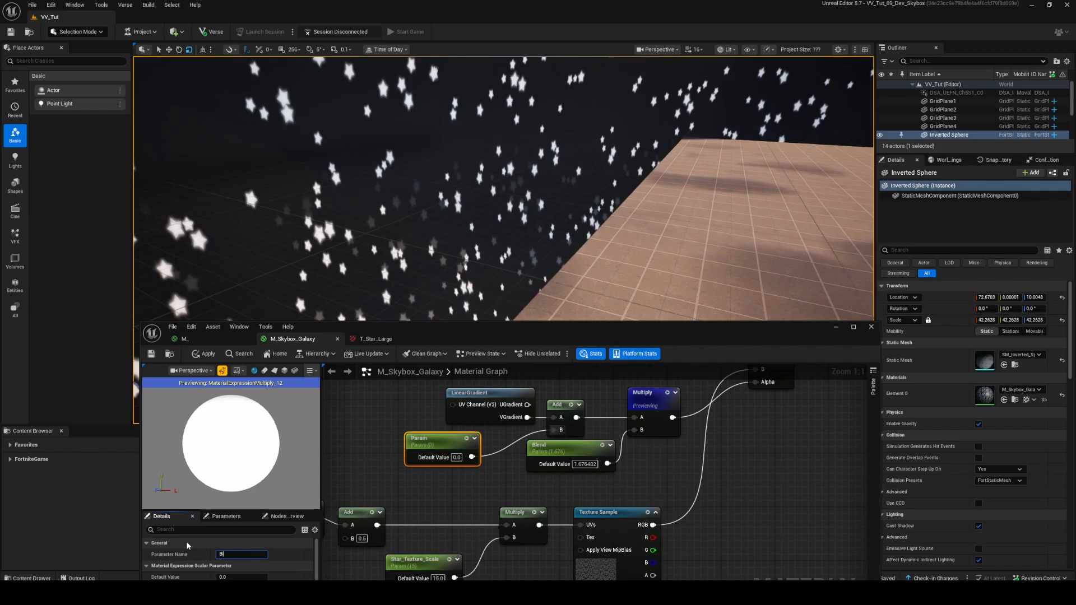
text(Blend_)
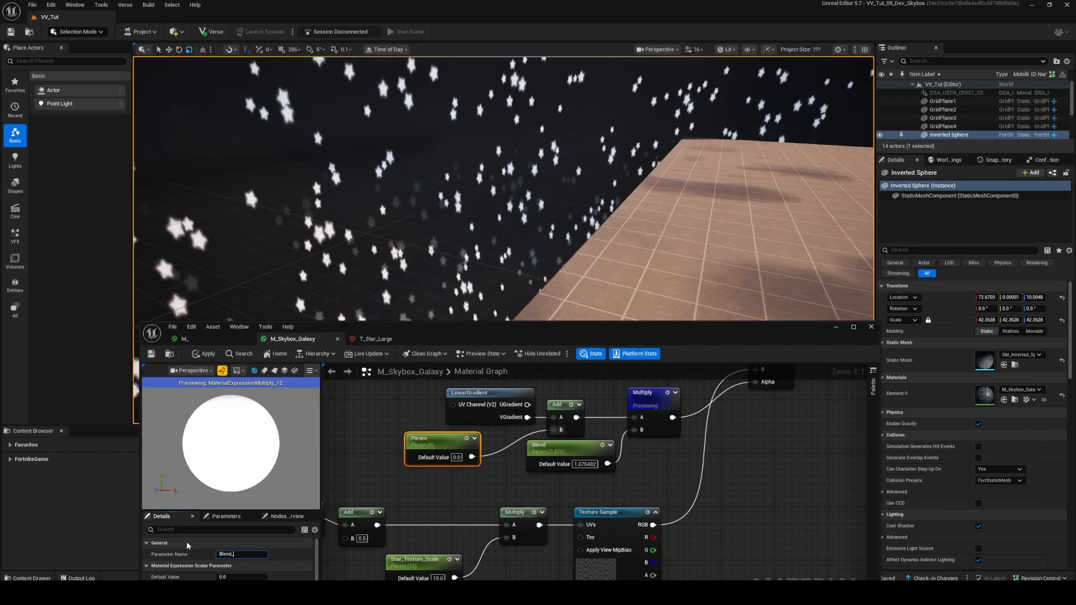
text(Offset)
key(Return)
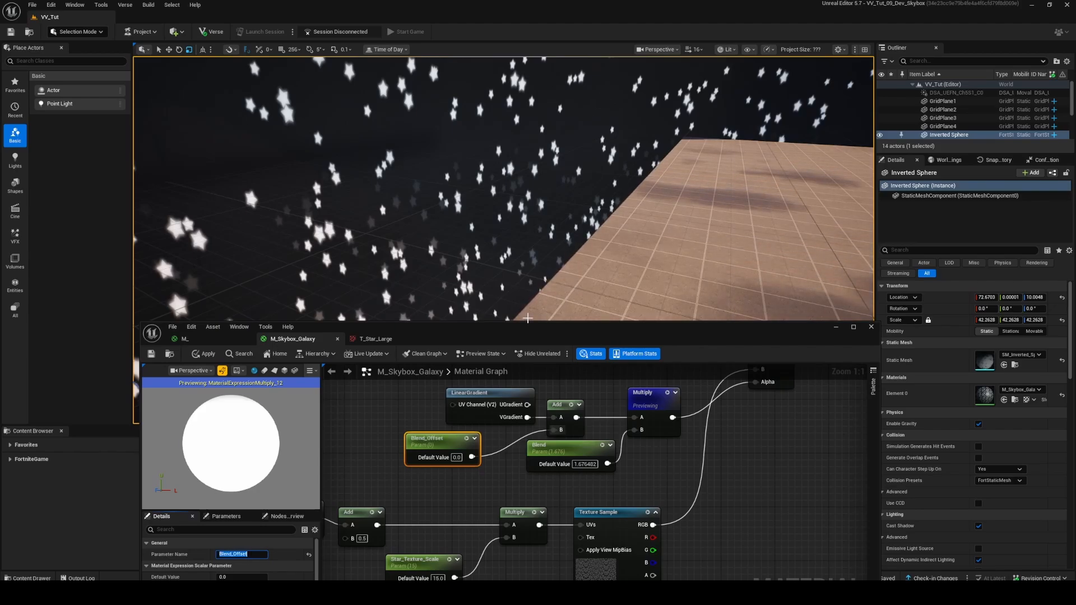
Maximize the material editor and place Blend_Offset under the Add node and Blend under the Multiply node.
drag(526, 327, 443, 2)
right_drag(496, 107, 566, 252)
drag(567, 276, 641, 283)
drag(439, 262, 546, 268)
scroll(527, 284, up, 5)
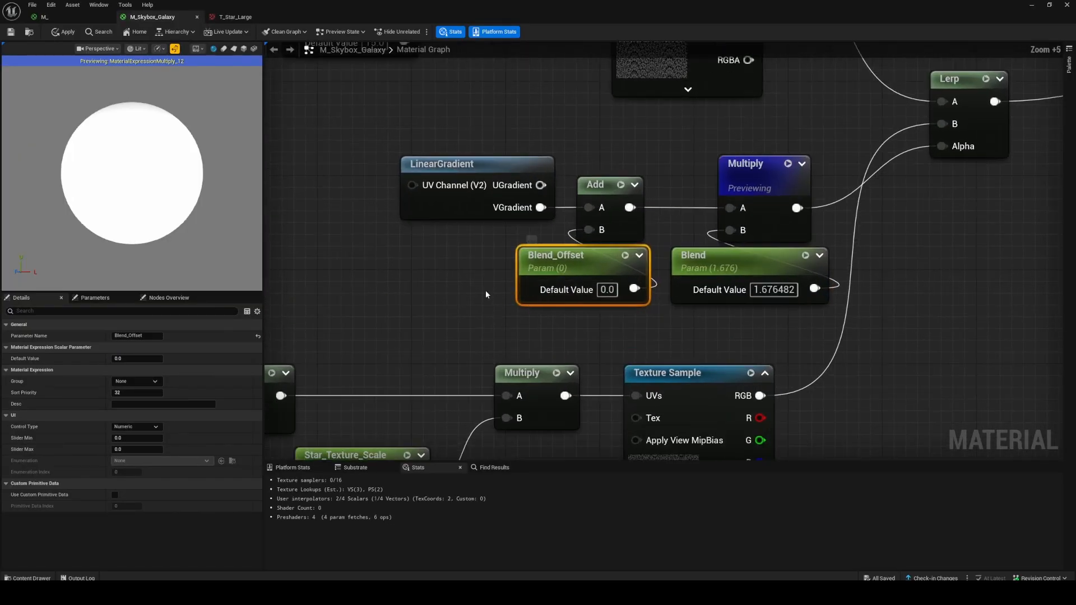
right_drag(532, 267, 504, 269)
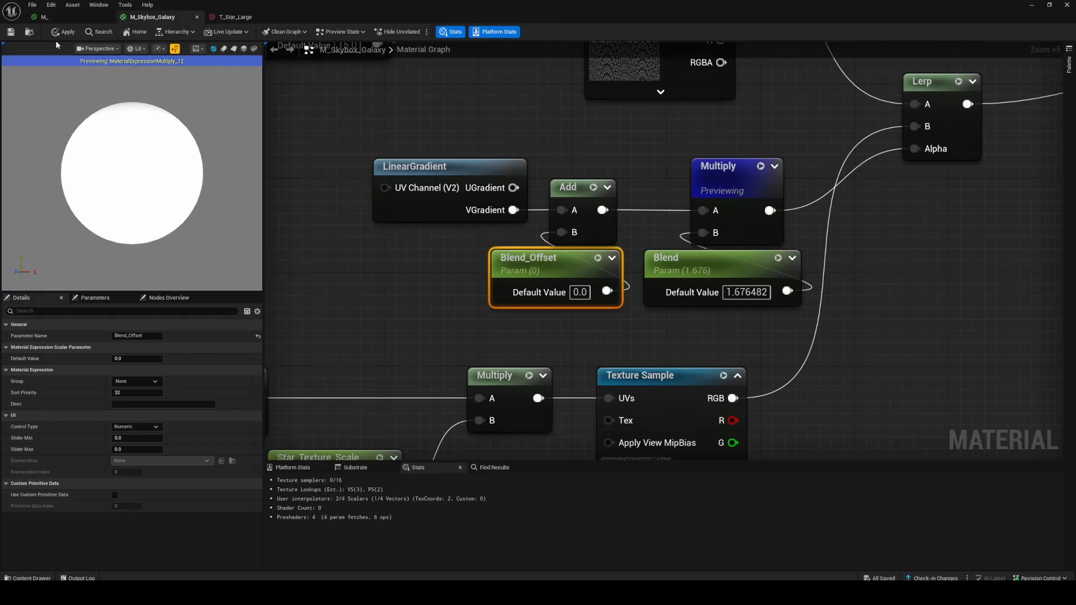
Insert a Saturate node between the mask's Multiply output and Lerp's Alpha input.
right_drag(836, 218, 746, 223)
right_click(750, 222)
text(sat)
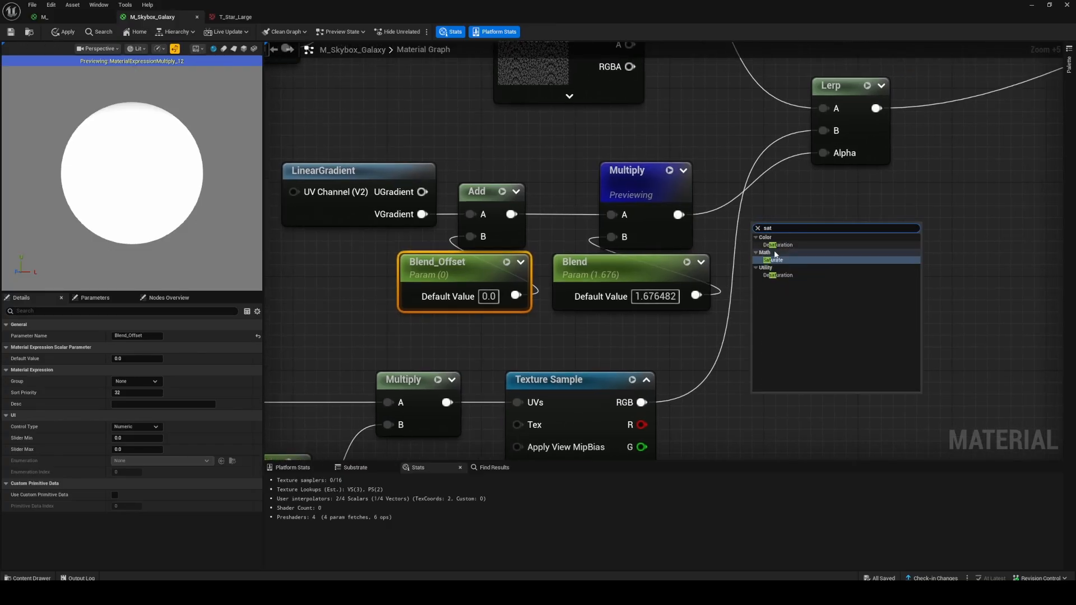
click(775, 259)
drag(678, 214, 823, 153)
Line up the mask chain's nodes and place Saturate right beside Multiply.
drag(760, 224, 735, 188)
click(915, 226)
right_drag(915, 226, 978, 216)
drag(449, 136, 822, 297)
drag(790, 193, 673, 182)
click(456, 160)
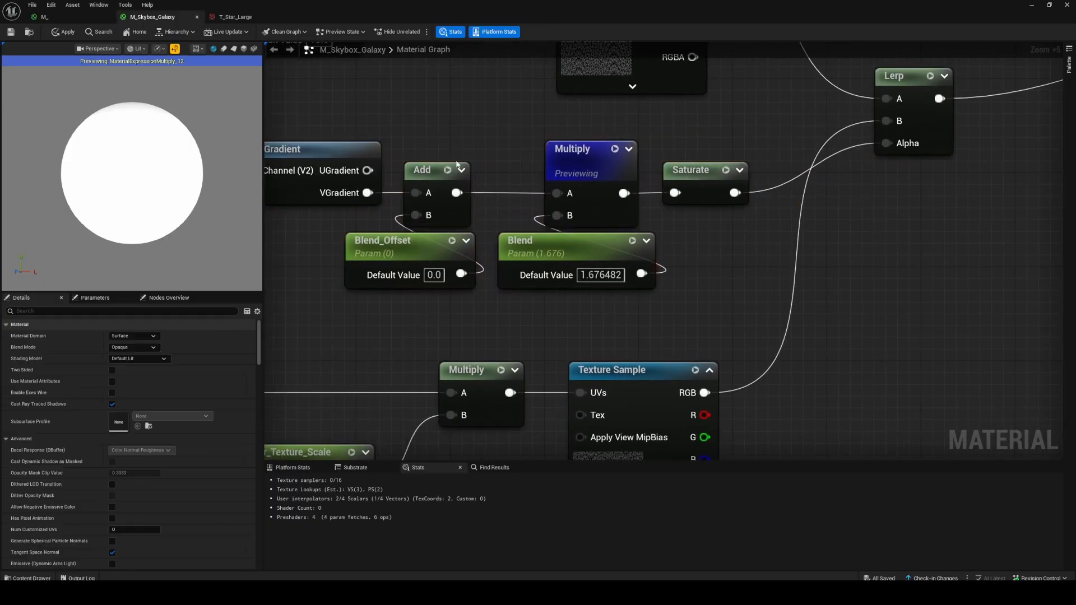
Preview the Saturate node's output on the sphere.
right_drag(836, 94, 668, 216)
mouse_move(671, 190)
mouse_down()
mouse_move(749, 252)
mouse_move(668, 194)
mouse_up()
right_drag(530, 269, 624, 197)
click(646, 249)
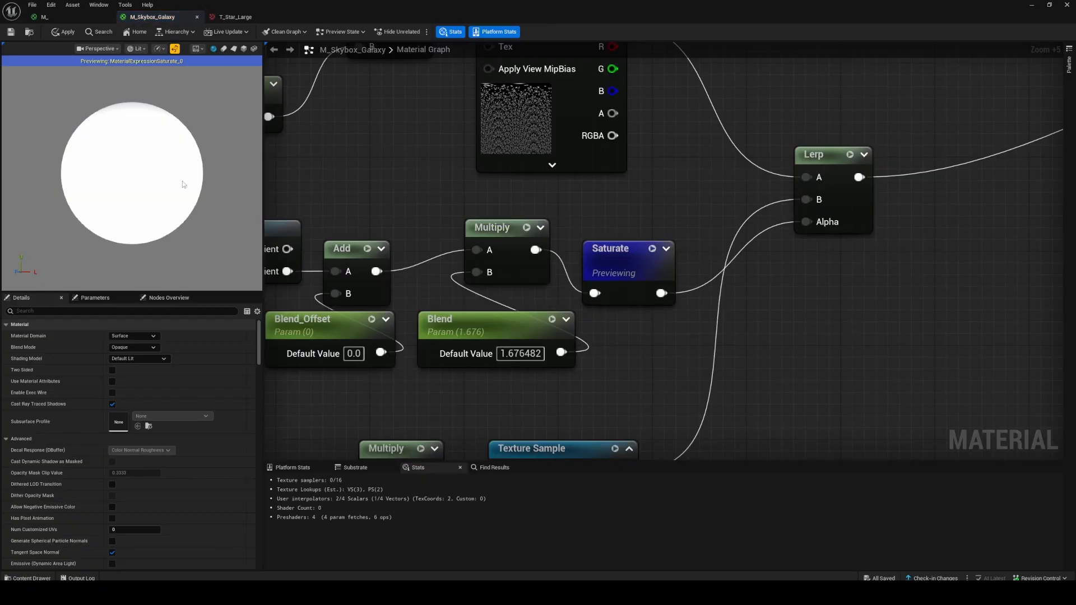
Set the Blend_Offset parameter's default value to -0.5.
scroll(164, 174, up, 1)
right_drag(461, 319, 580, 304)
click(475, 338)
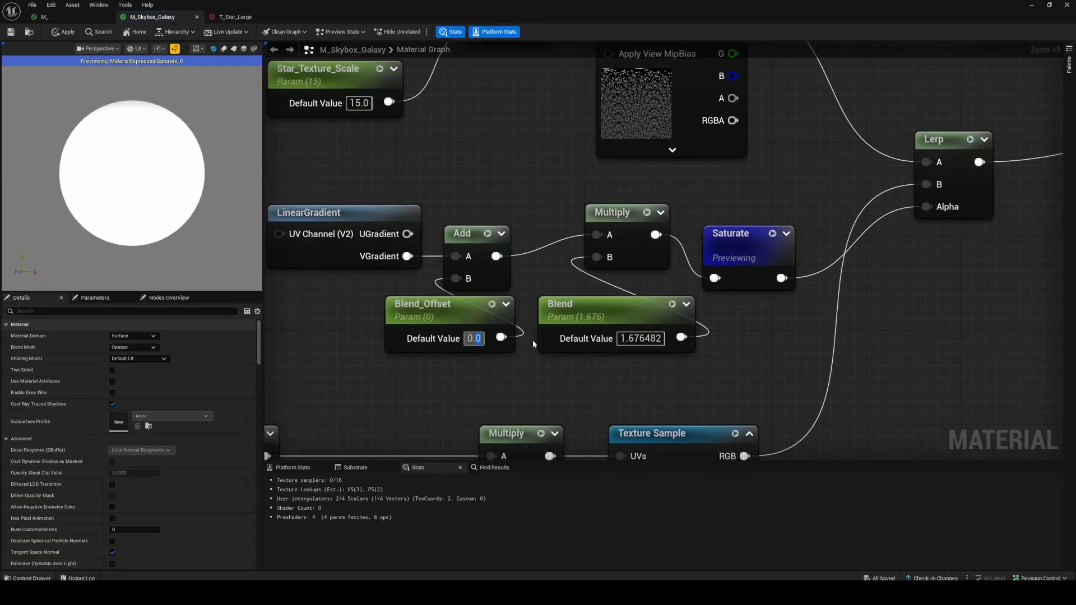
text(-0.5)
key(Return)
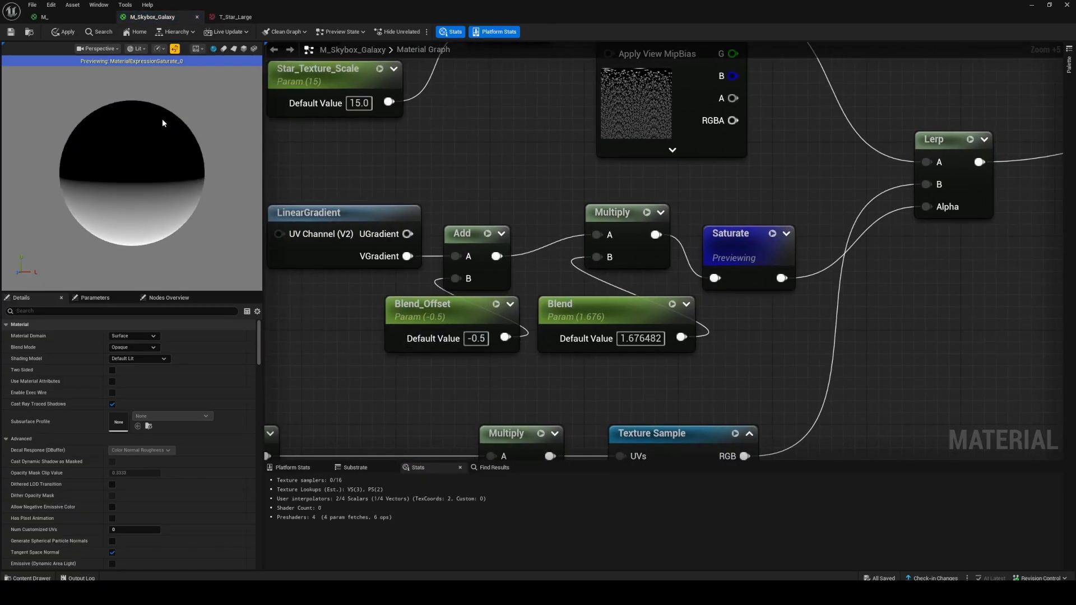
Examine the saturated gradient mask from several sides on the preview sphere and the two star texture branches feeding Lerp.
right_drag(606, 180, 539, 264)
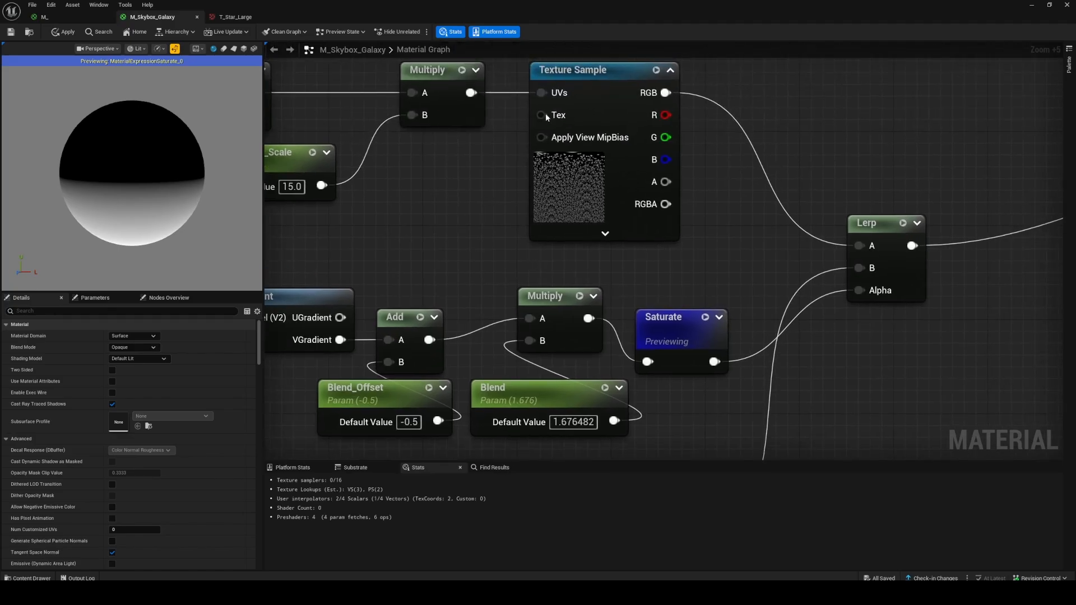
right_drag(618, 204, 615, 88)
drag(130, 215, 115, 264)
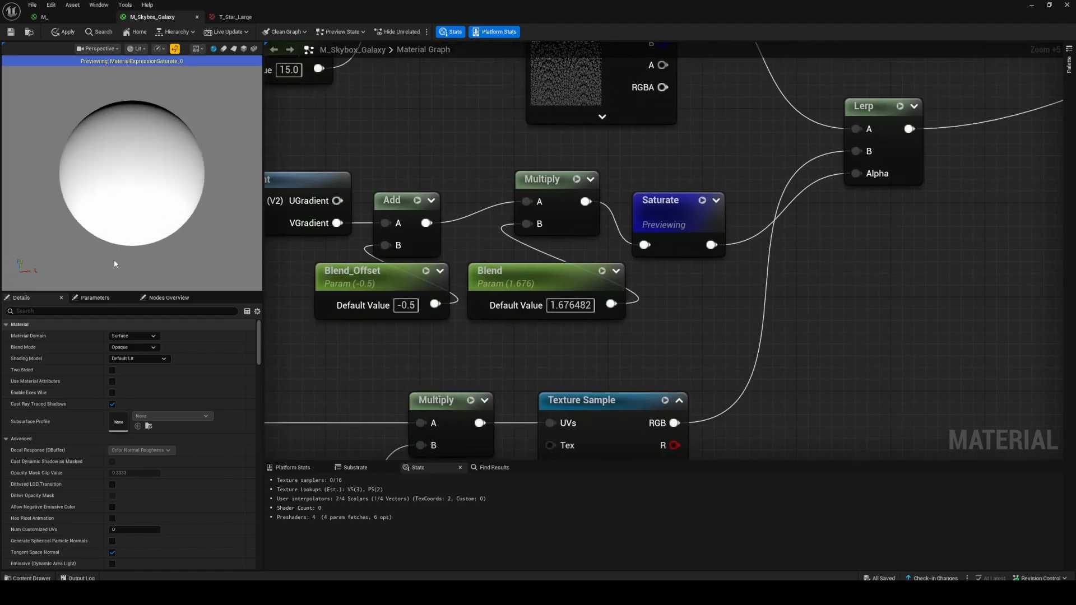
right_drag(473, 317, 466, 142)
scroll(534, 214, down, 2)
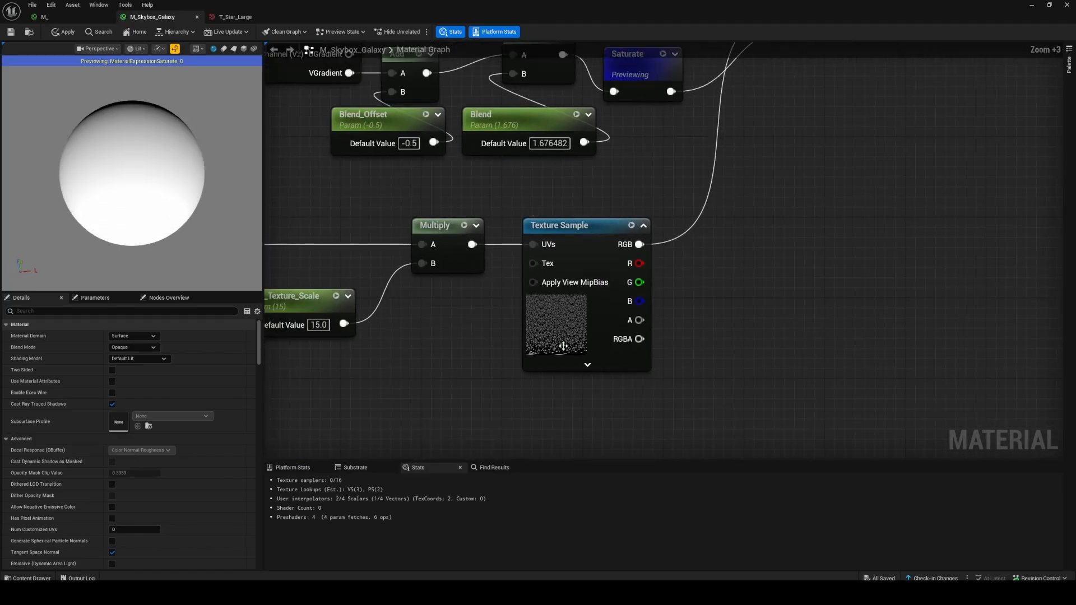
drag(147, 196, 138, 235)
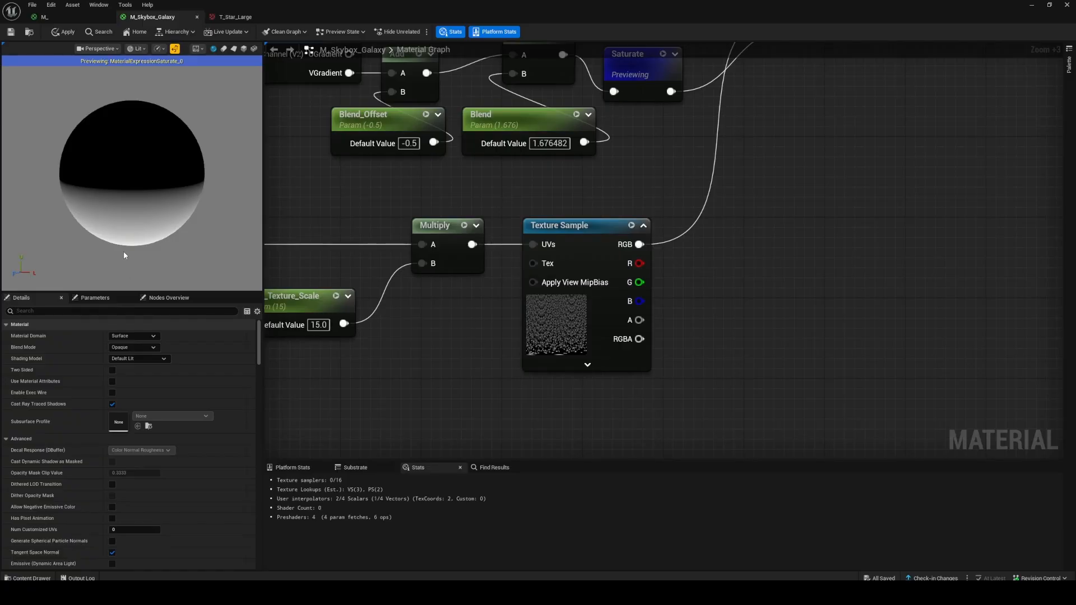
drag(166, 199, 164, 184)
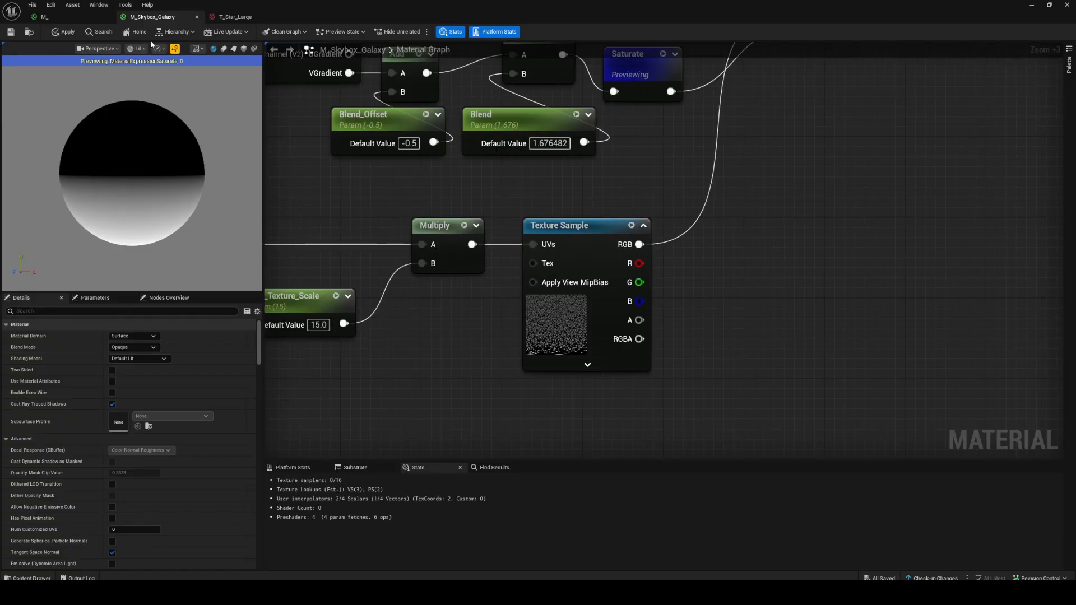
right_drag(483, 190, 528, 245)
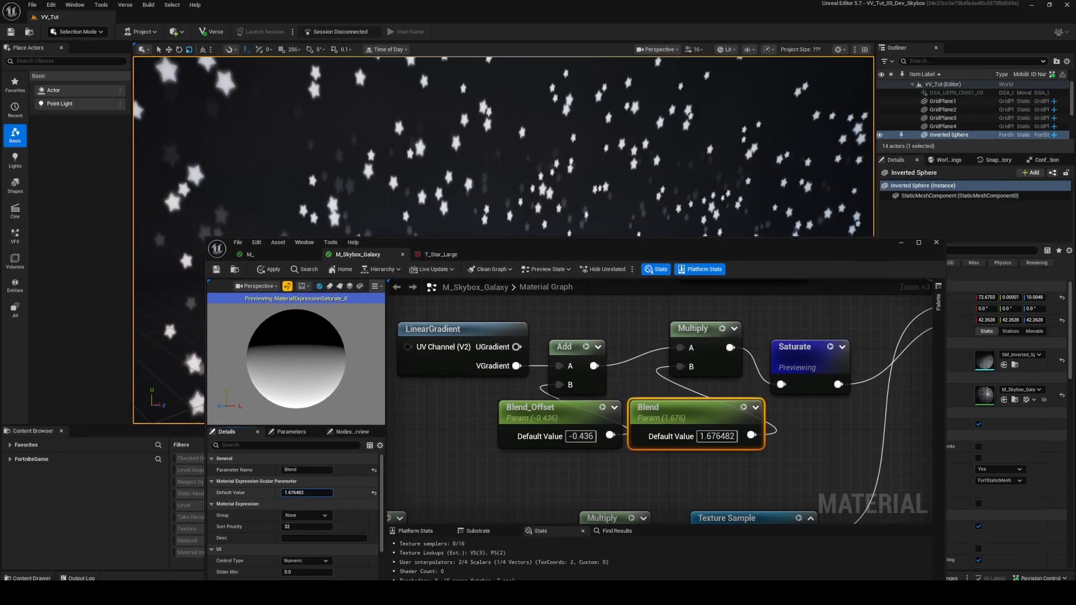
Sharpen the mask's transition by setting Blend's default value to 25 and fine-tuning the Blend_Offset parameter.
mouse_move(306, 493)
mouse_down()
mouse_move(366, 493)
mouse_move(308, 493)
mouse_up()
click(539, 416)
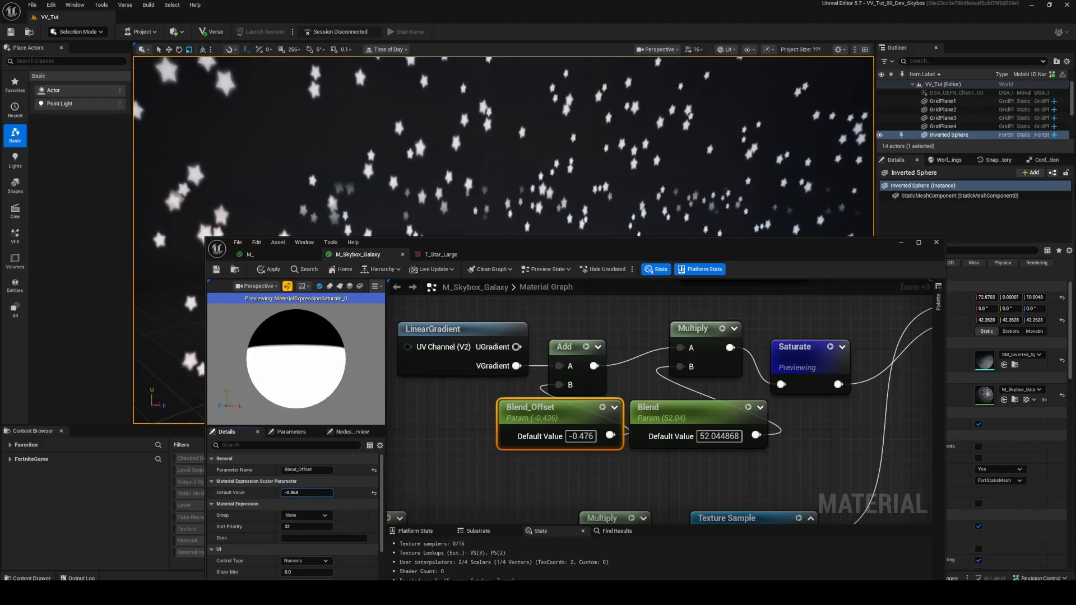
click(634, 443)
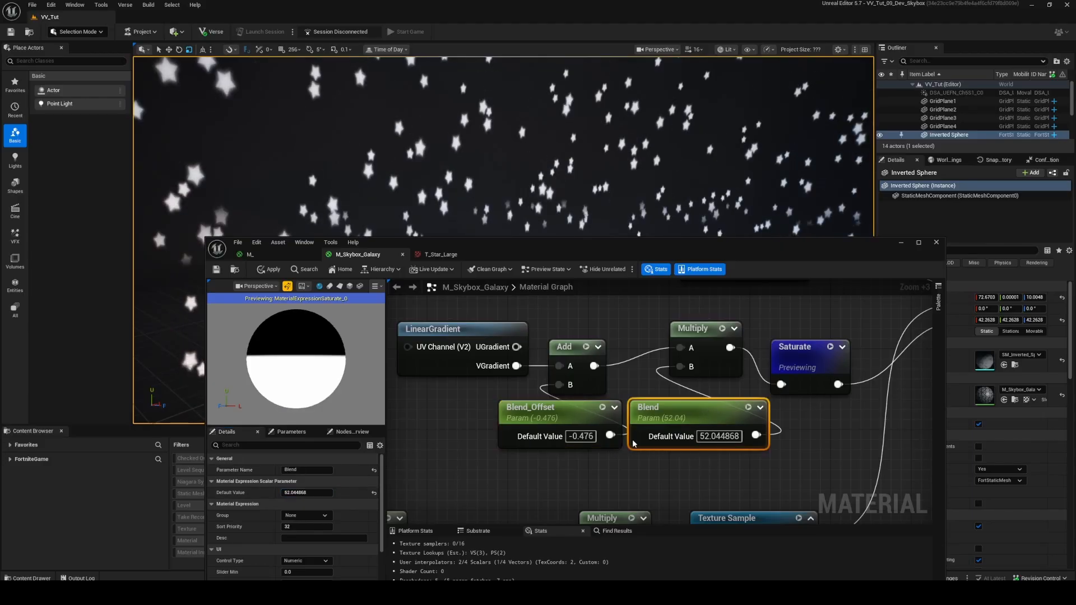
click(314, 492)
text(25)
key(Return)
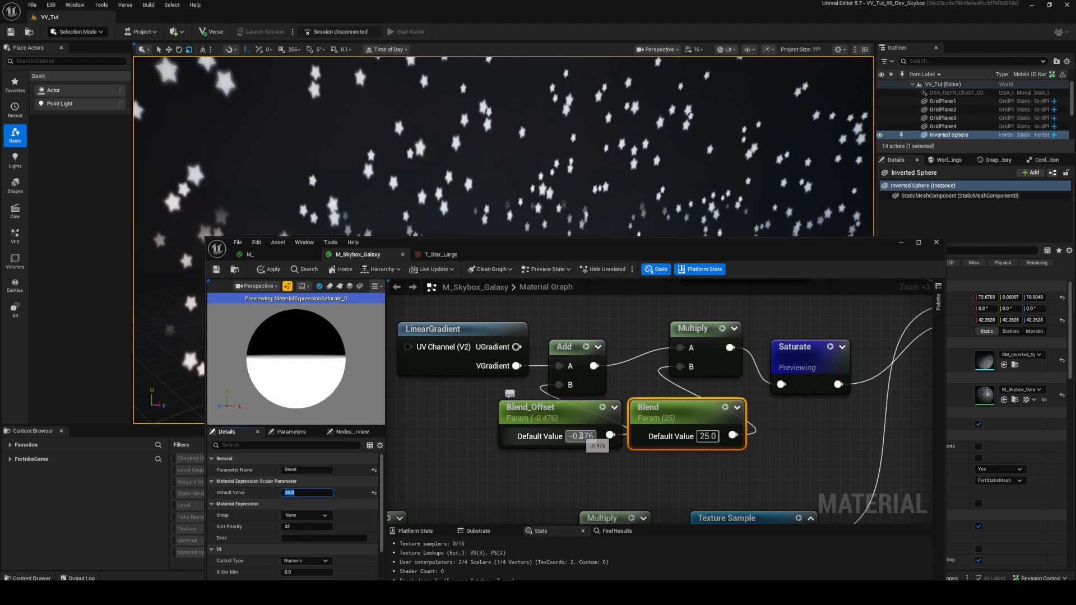
drag(584, 436, 634, 442)
text(5)
key(Return)
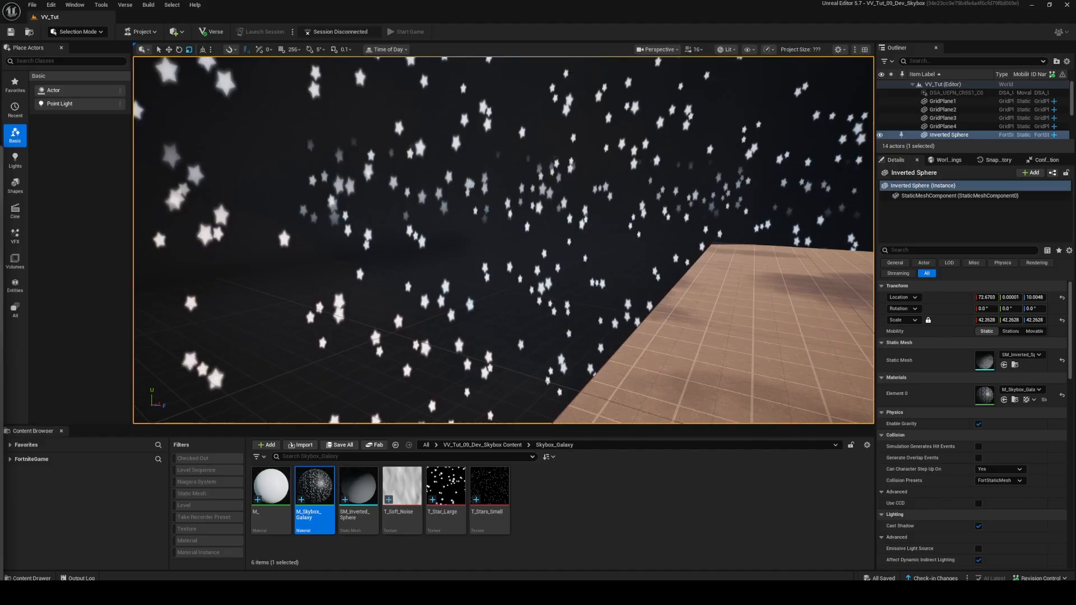
Scale the Inverted Sphere uniformly, trying 500 before 5000, and check the star sky around the level.
key(f)
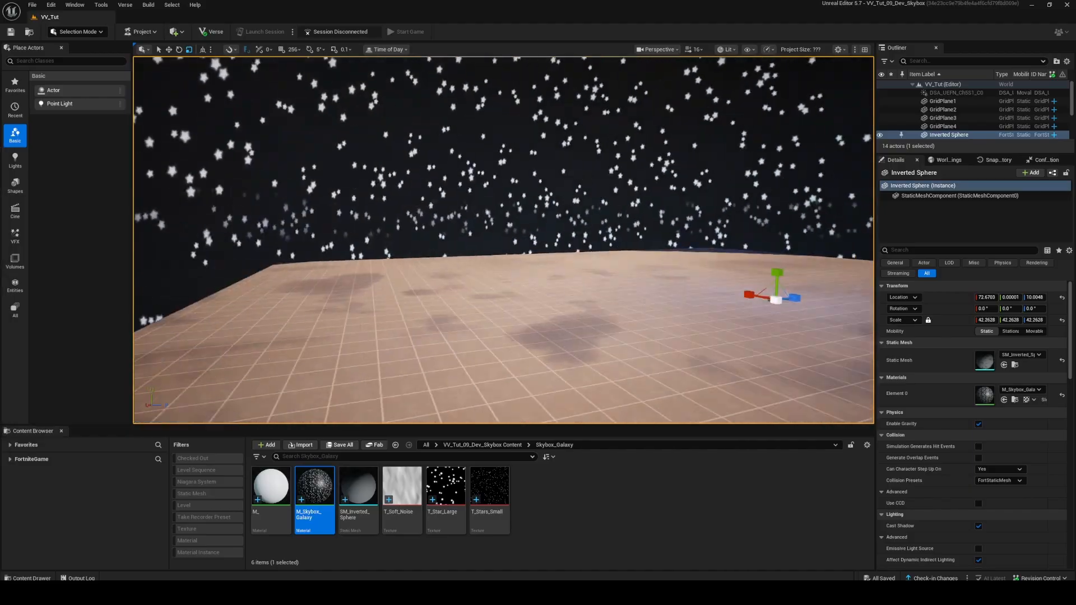
right_drag(503, 240, 563, 185)
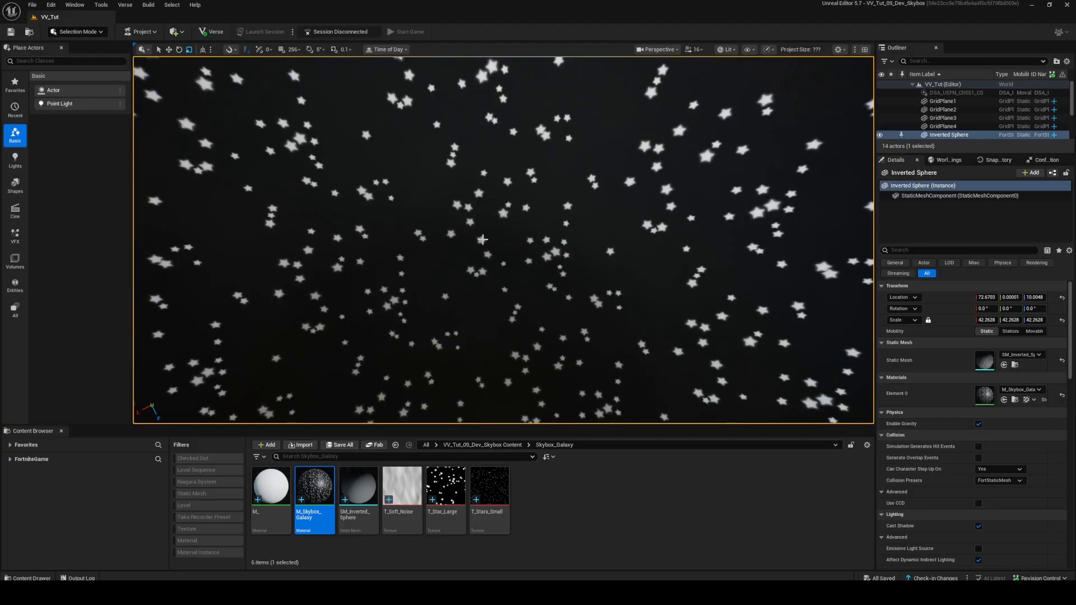
right_drag(482, 240, 507, 323)
click(988, 320)
text(500)
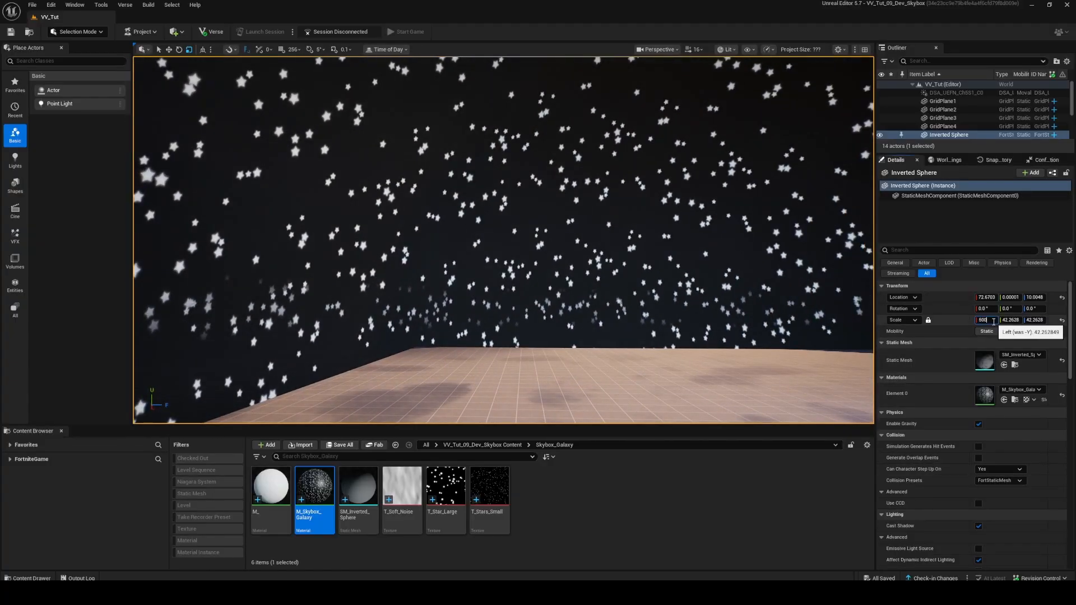
key(Return)
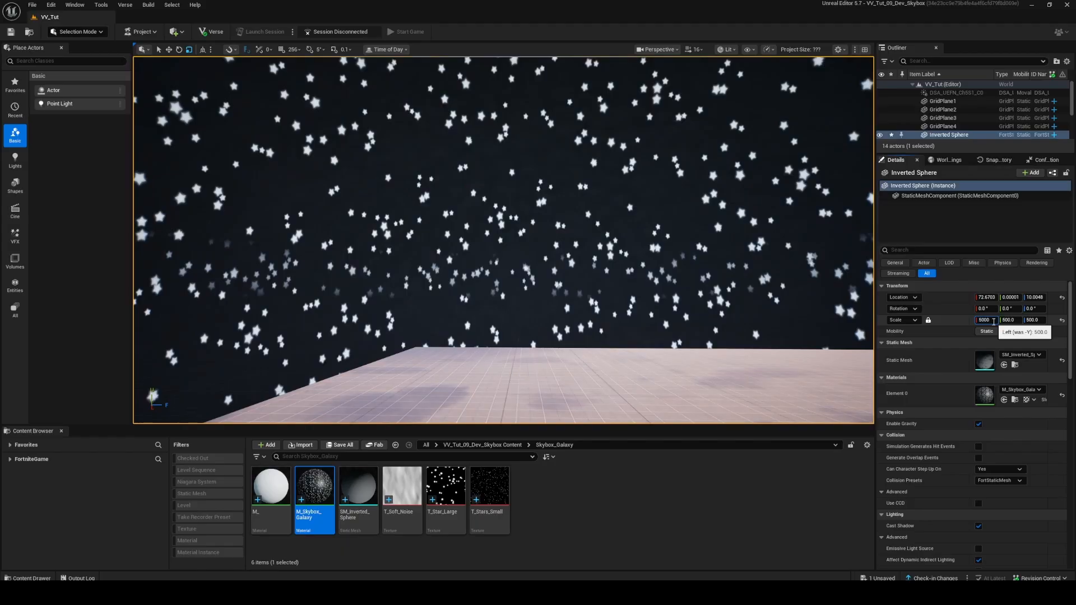
text(5000)
key(Return)
right_drag(690, 244, 857, 227)
key(w)
key(s)
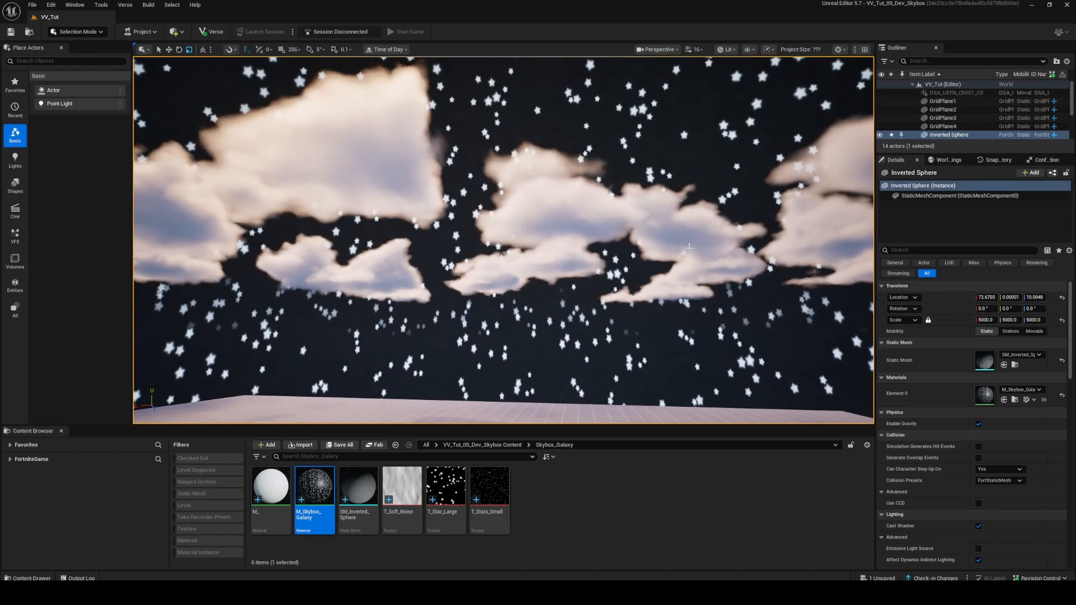
right_drag(689, 246, 652, 271)
right_drag(652, 272, 737, 381)
Switch to the All content folder and search it for "sky" and for "time of day".
click(617, 511)
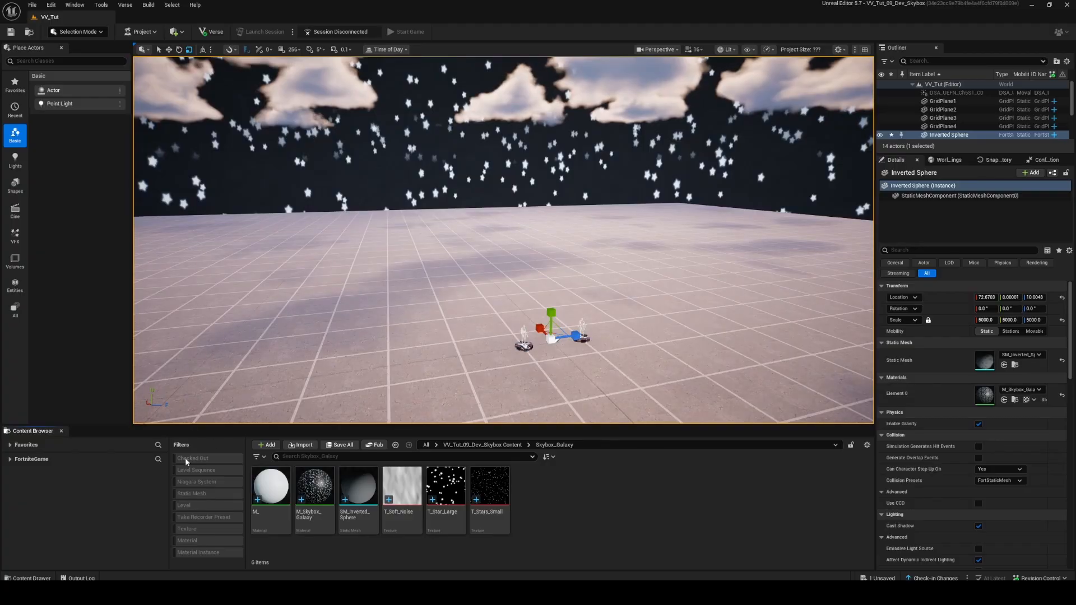
click(9, 459)
click(10, 459)
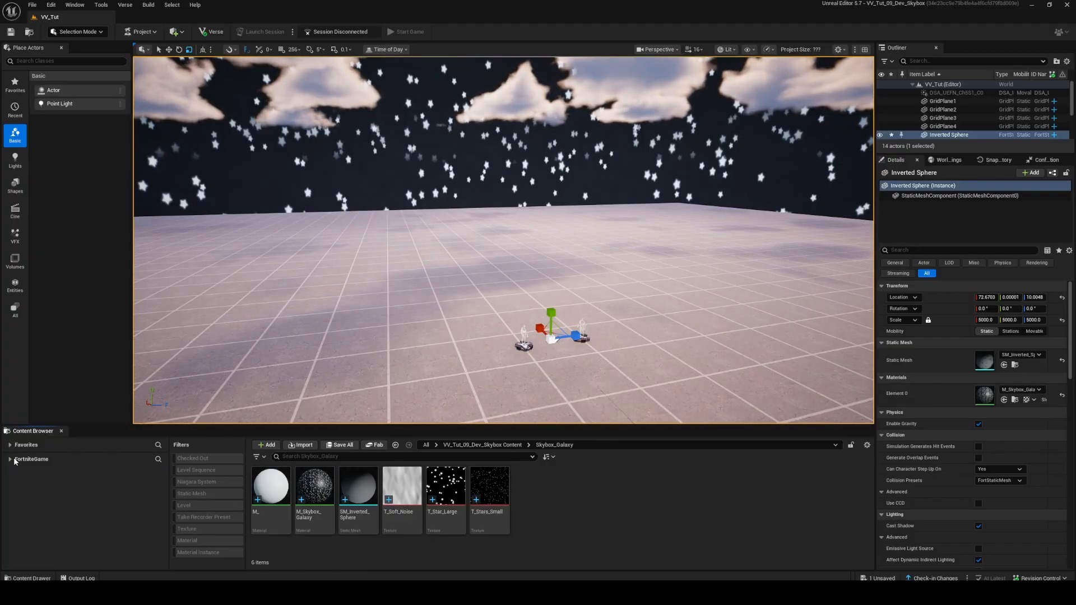
click(12, 460)
click(25, 472)
click(379, 456)
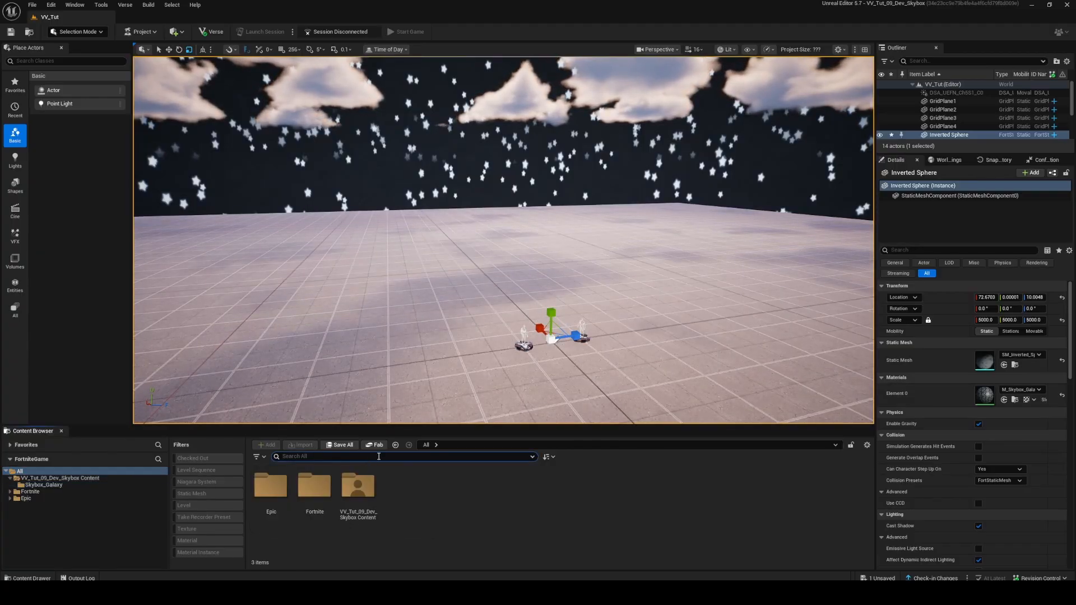
text(sky)
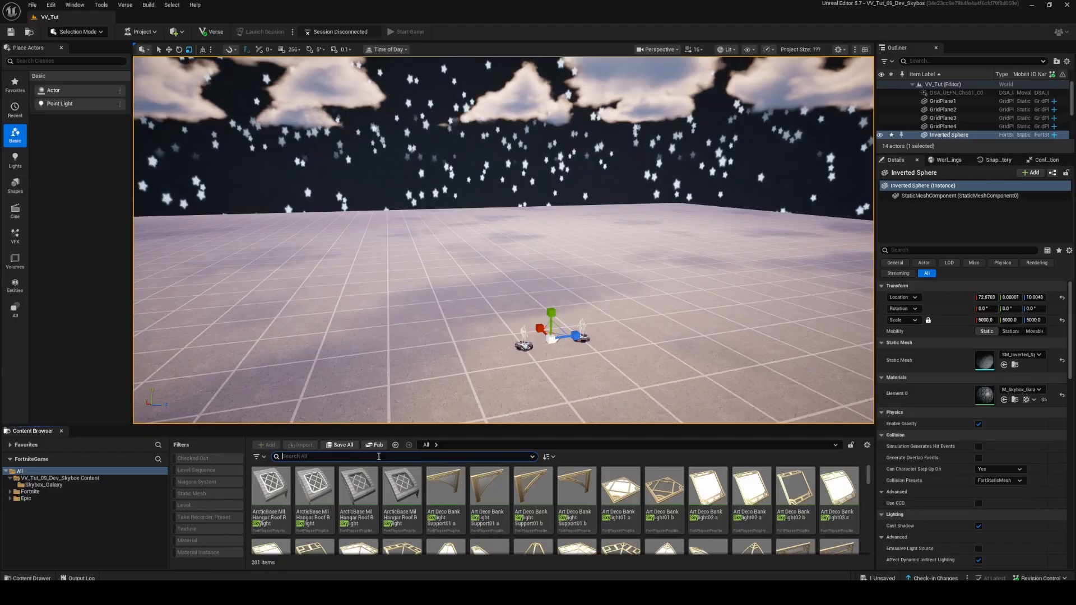
text(time of day)
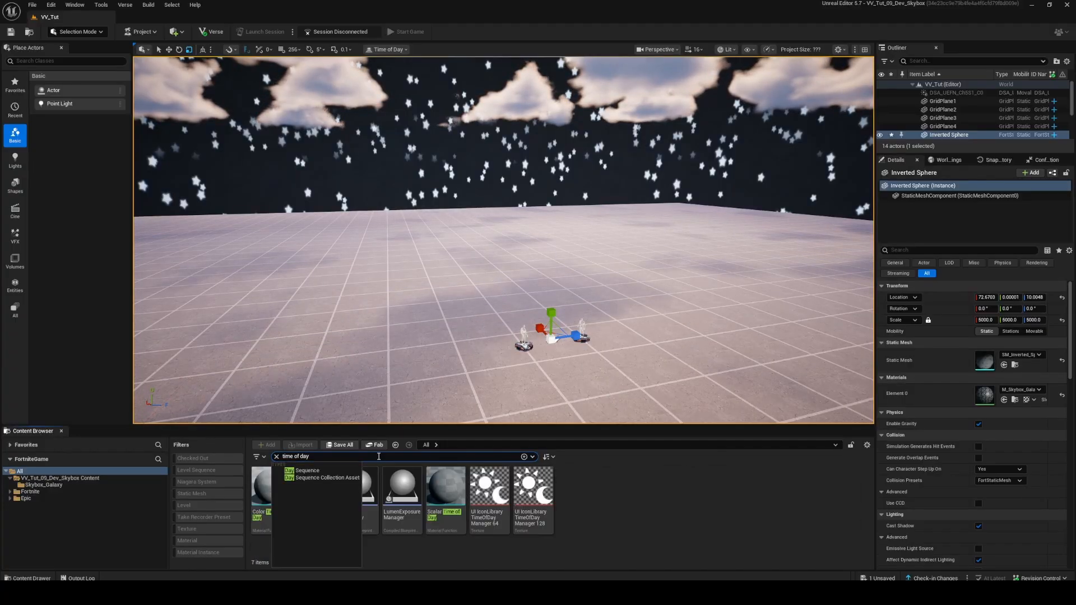
click(661, 509)
Search all content for "sky mana" and clear the search.
drag(317, 456, 240, 456)
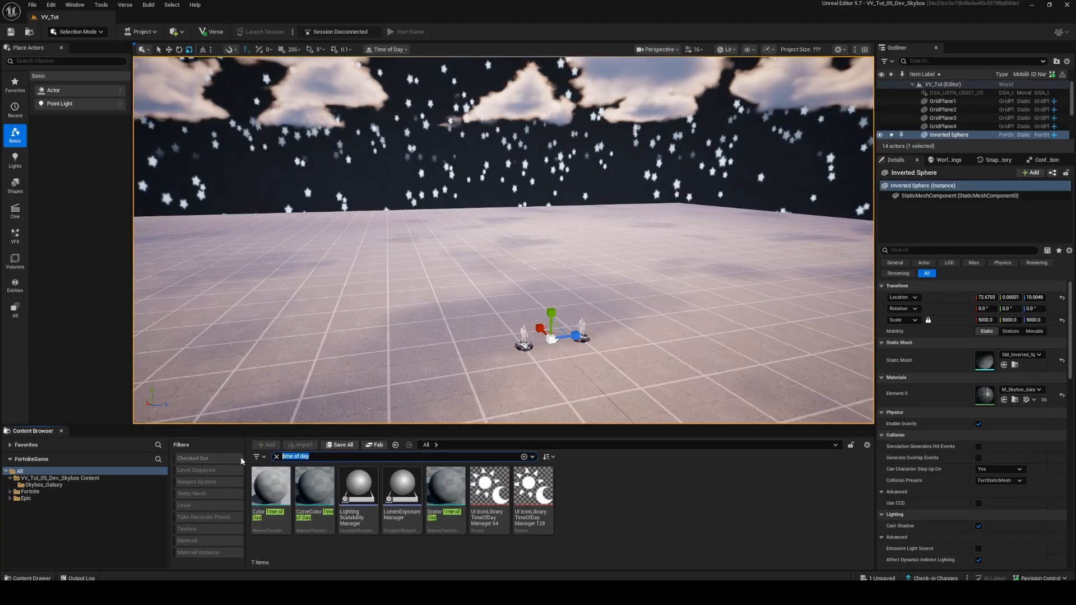
text(sky)
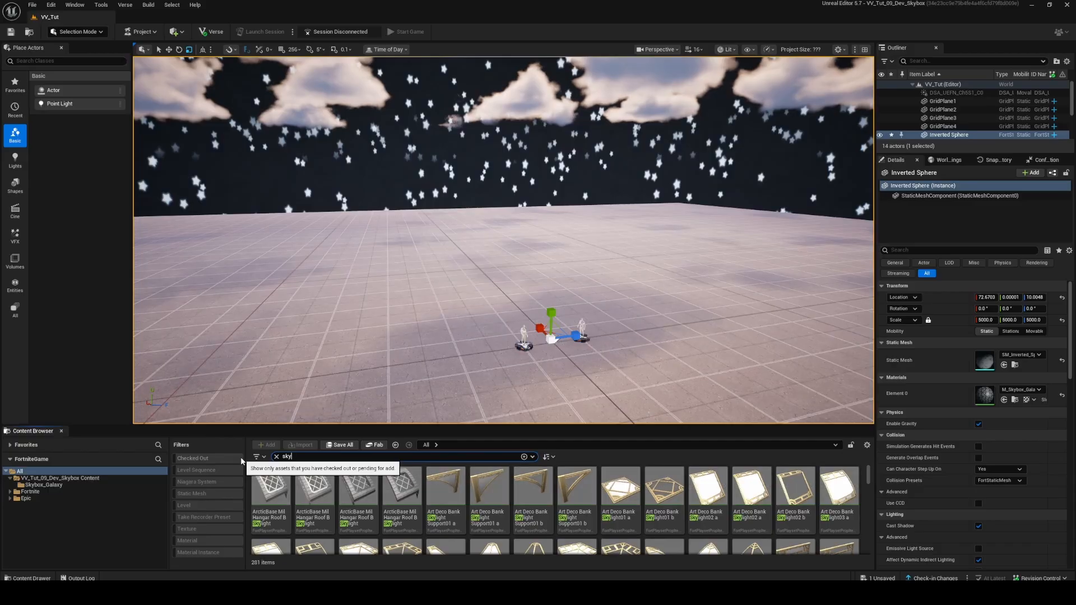
text( mesh)
key(ctrl+a)
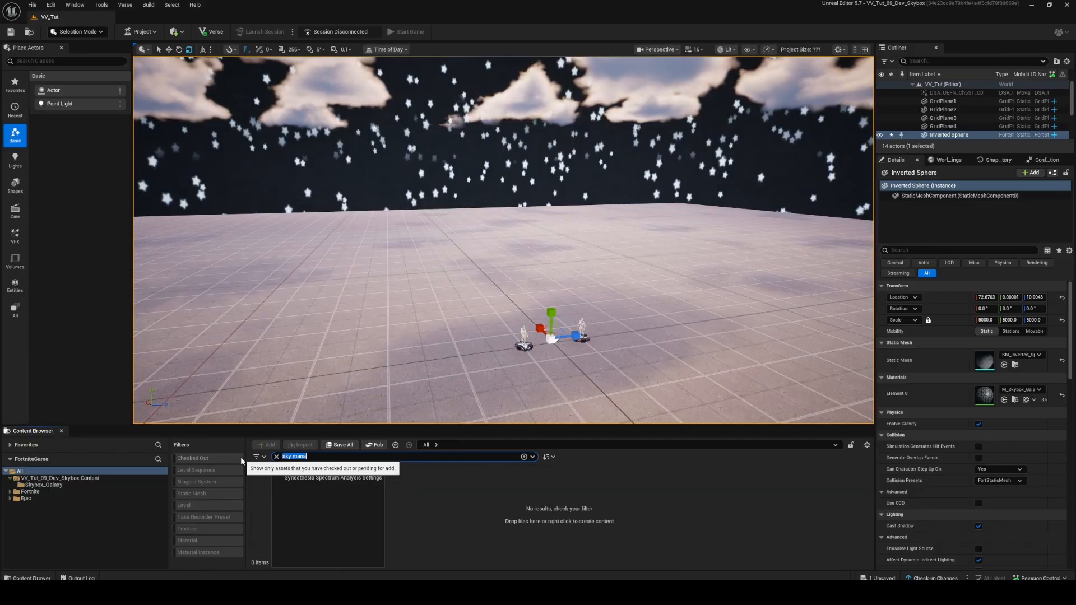
key(BackSpace)
Search all content for "time of day device".
text(time of)
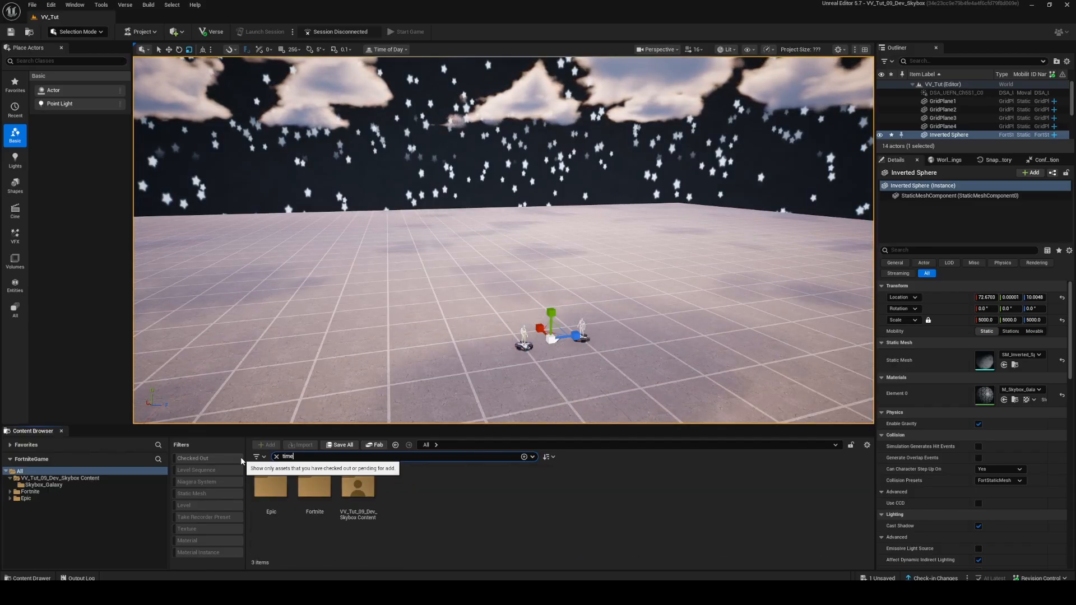
key(BackSpace)
key(BackSpace)
key(BackSpace)
key(BackSpace)
key(BackSpace)
key(BackSpace)
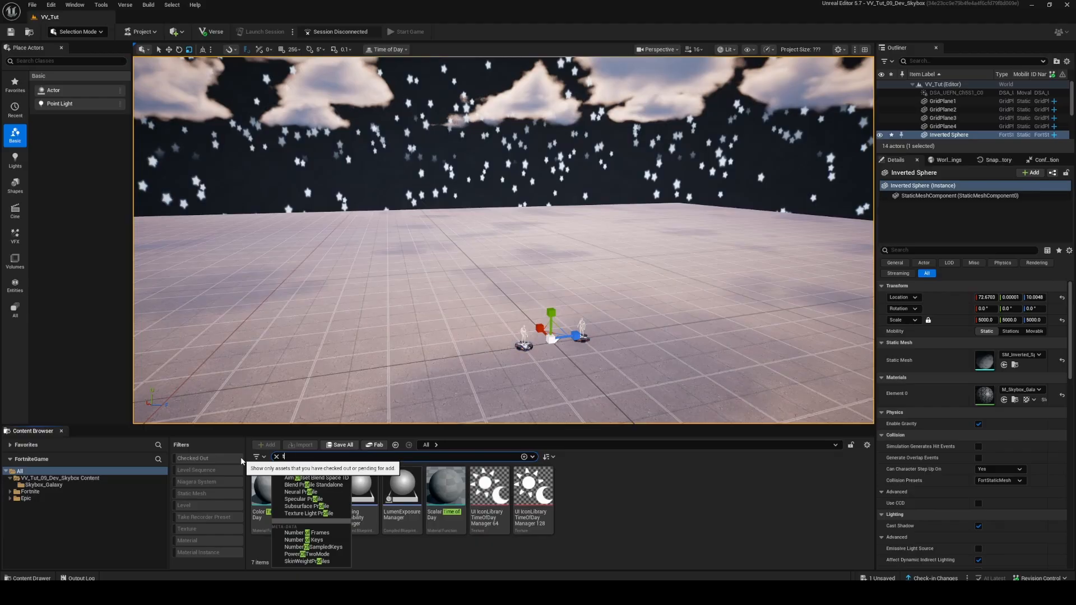
text(od)
key(BackSpace)
key(BackSpace)
text(ime)
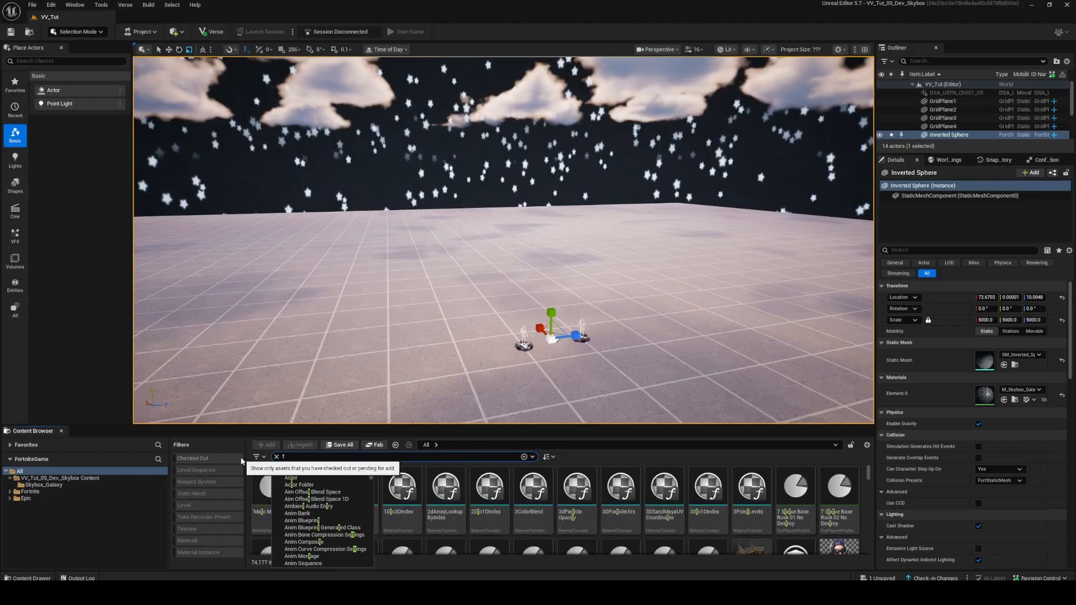
text( of da)
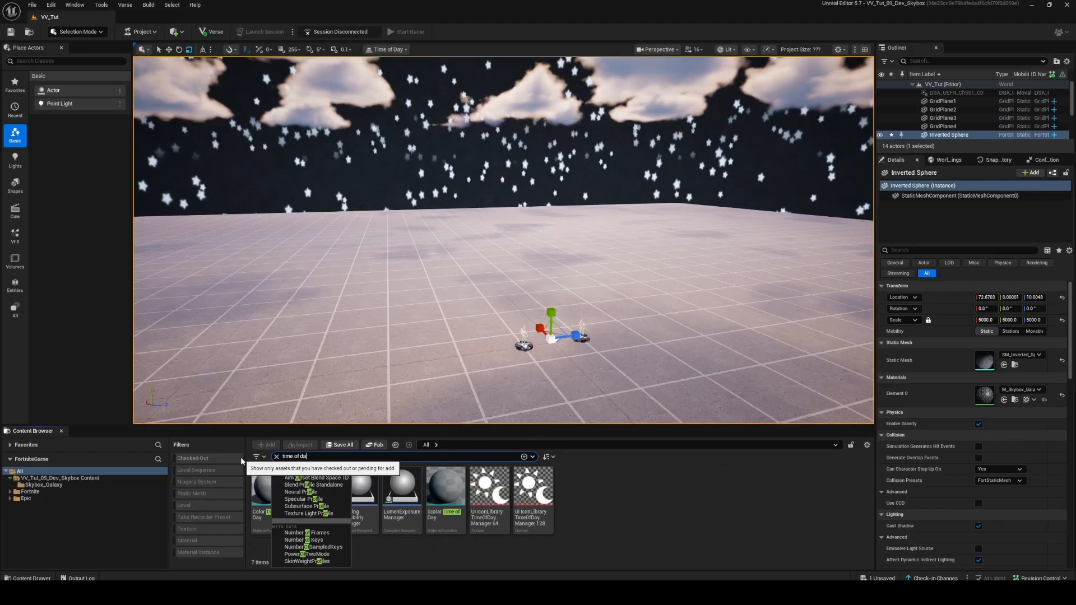
text(y device)
Search all content for "timeofday" written as one word.
key(ctrl+a)
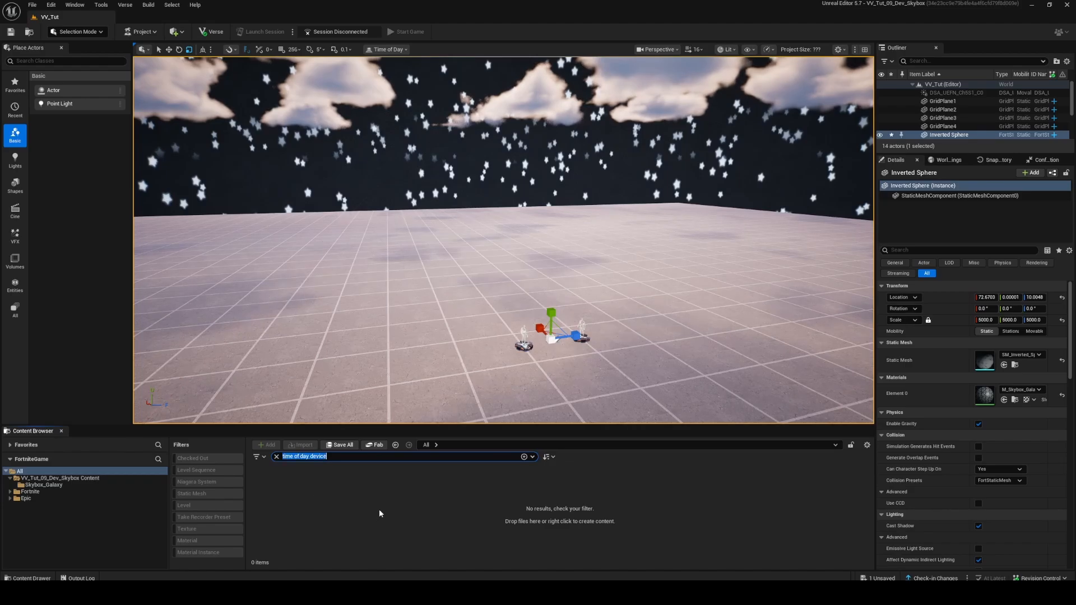
text(time)
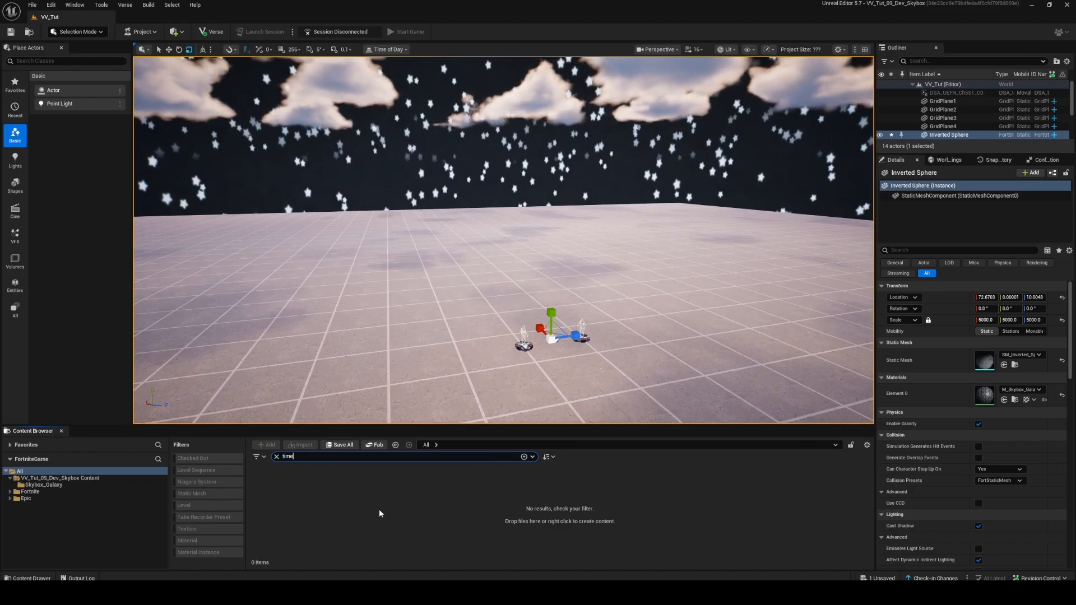
text(ofday)
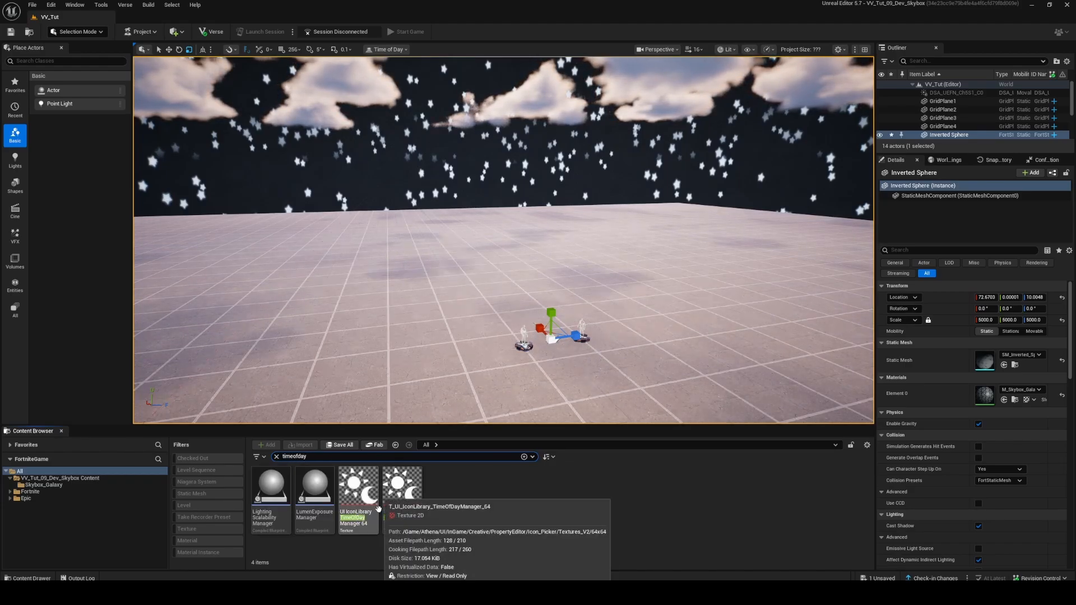
Search all content for "sky device", place the Day Sequence Device on the level's floor and focus the view on it.
key(ctrl+a)
key(BackSpace)
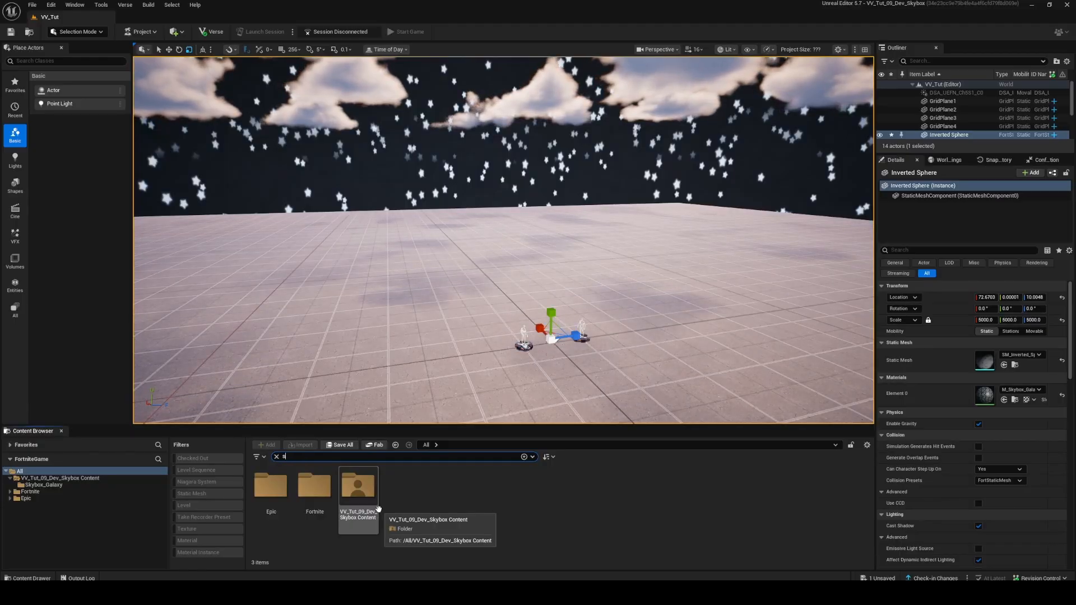
text(sky device)
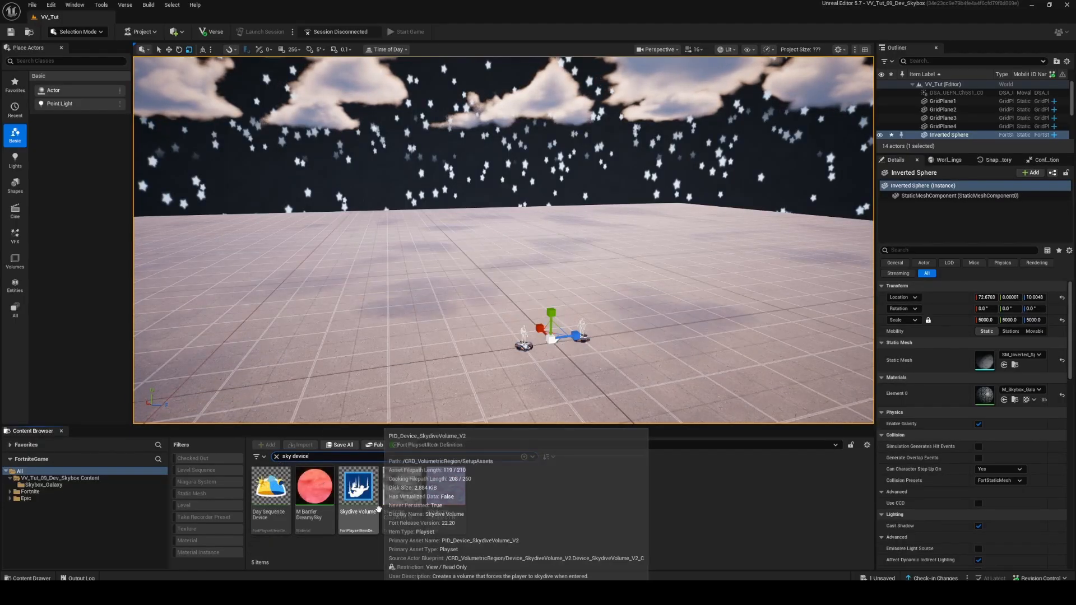
drag(271, 490, 491, 321)
key(f)
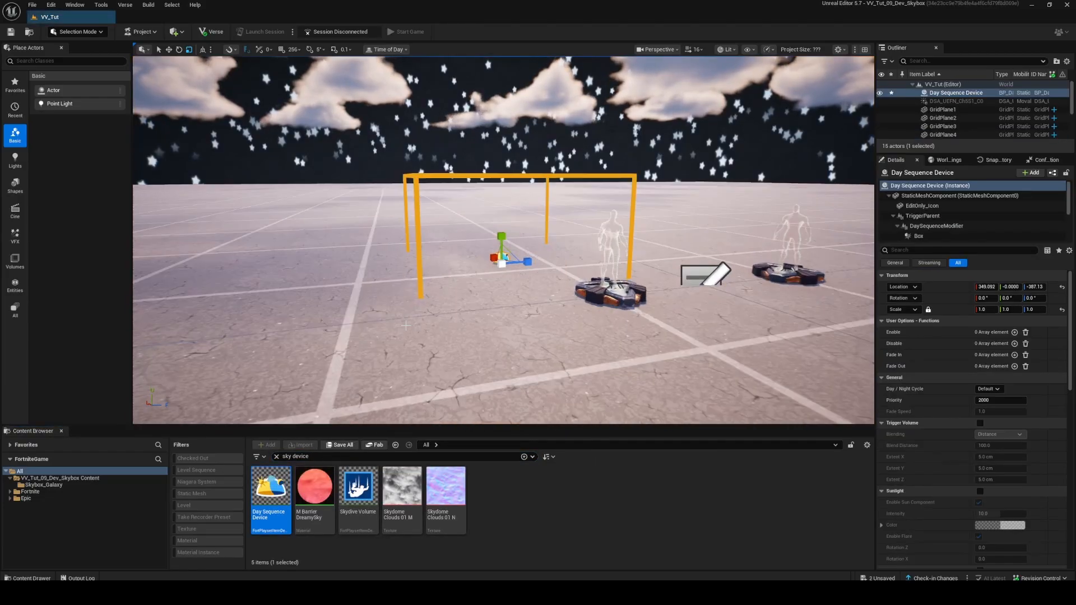
Widen the details of the Day Sequence Device, enable its Sunlight override and turn off Enable Sun Component.
scroll(929, 433, down, 2)
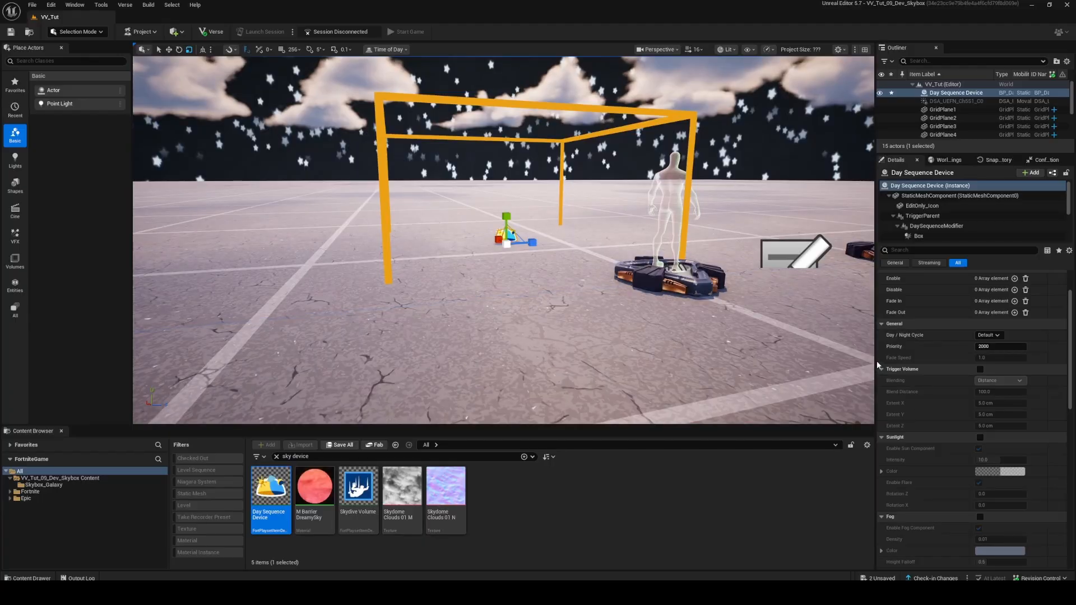
drag(875, 368, 740, 369)
scroll(879, 403, down, 3)
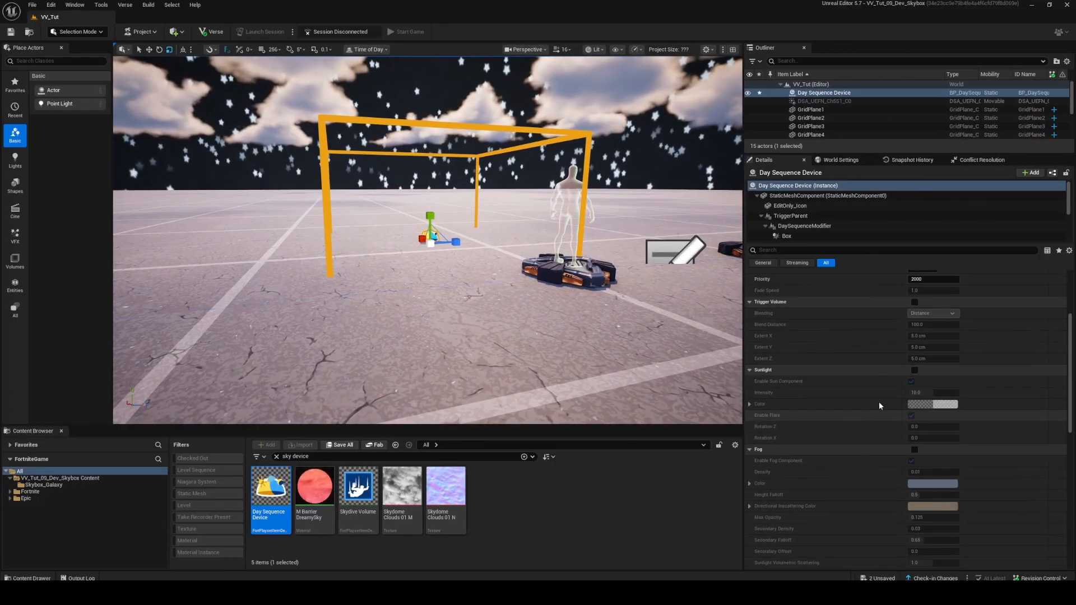
click(915, 370)
click(912, 382)
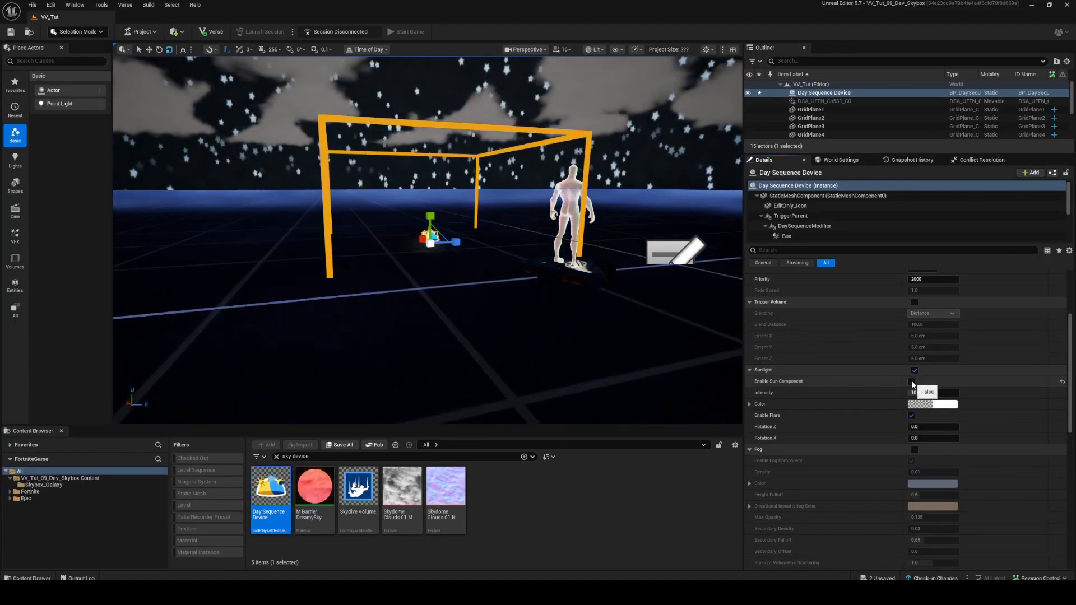
right_drag(561, 252, 583, 221)
Try enabling the Sky override of the Day Sequence Device.
scroll(845, 438, down, 3)
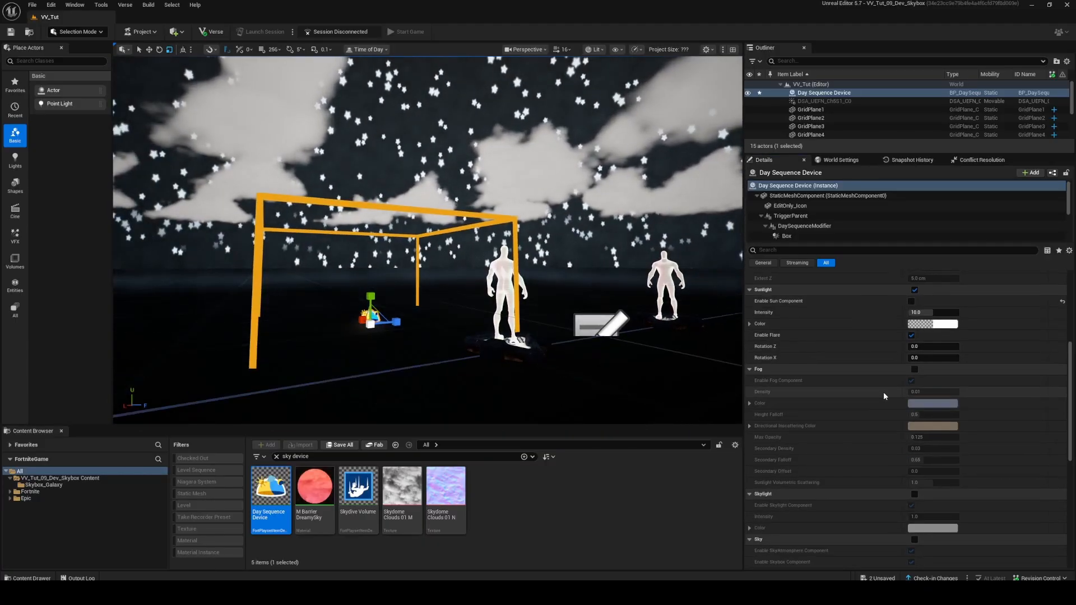
scroll(880, 428, down, 3)
scroll(882, 435, down, 4)
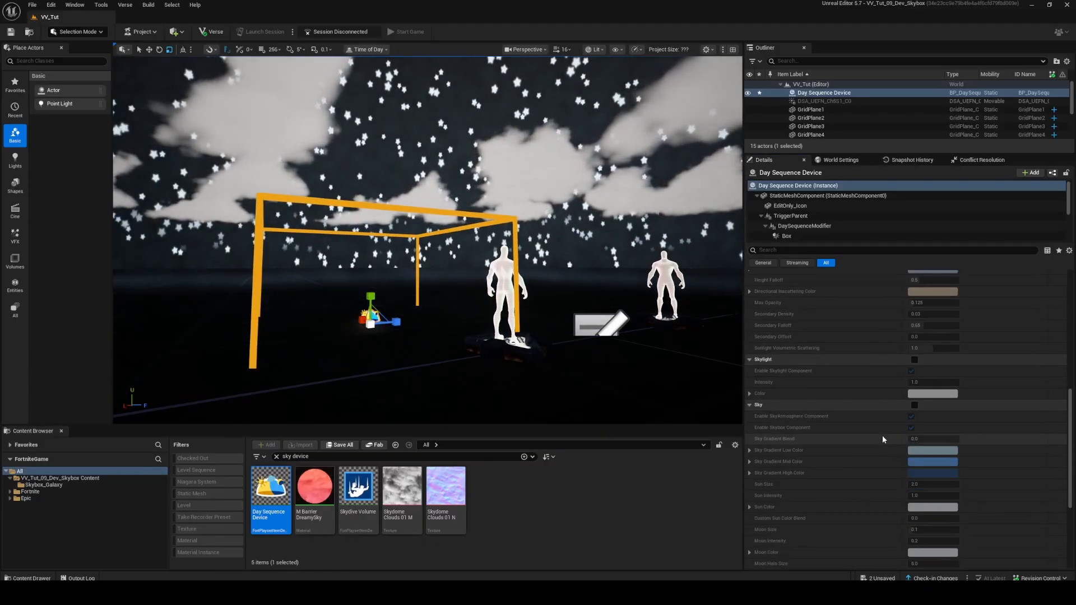
click(916, 379)
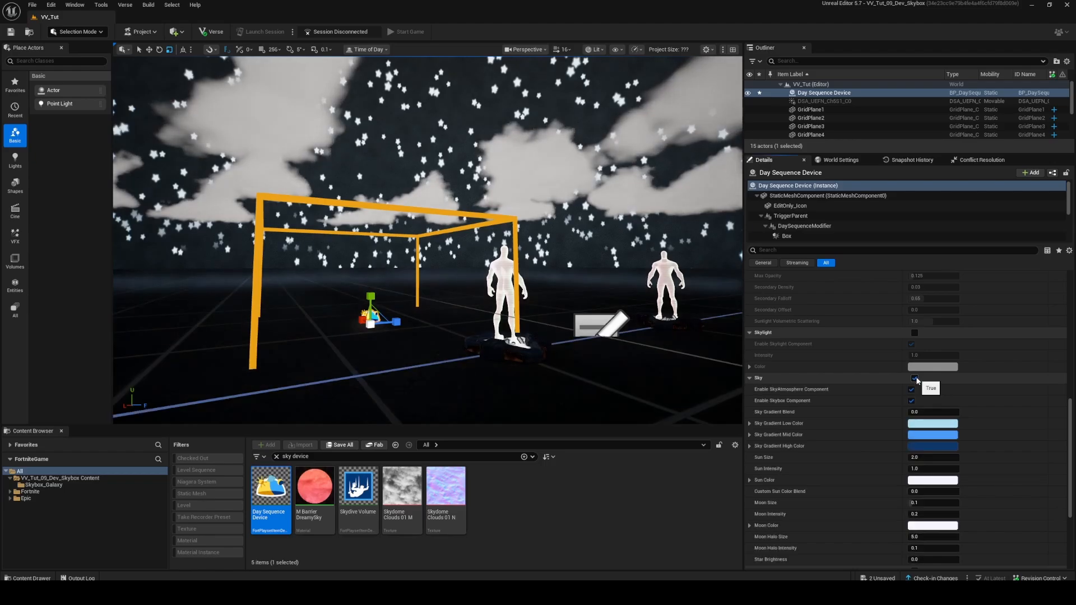
scroll(917, 380, down, 5)
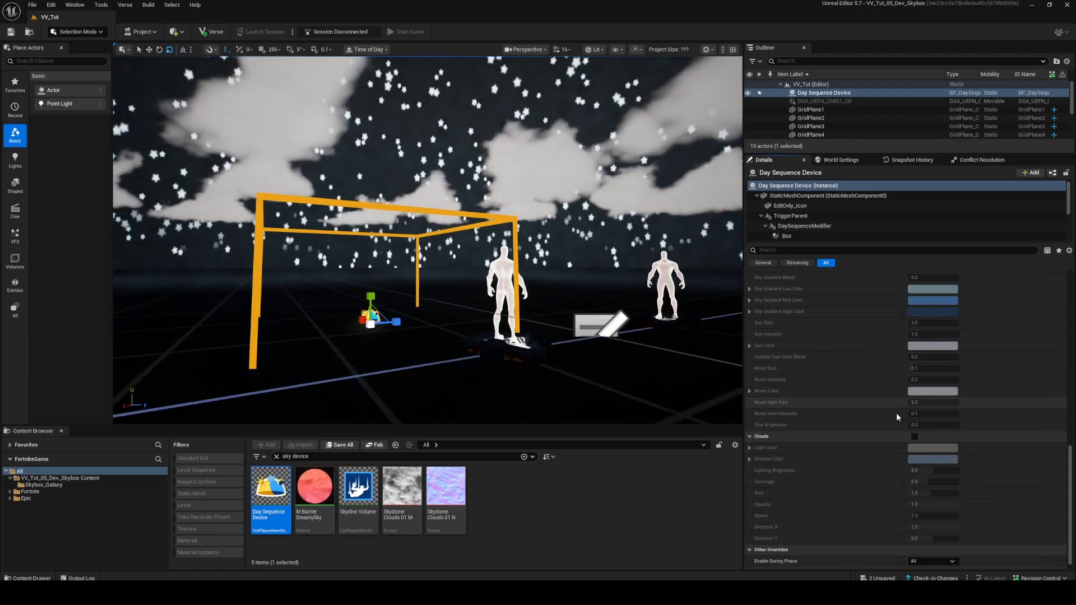
Enable the Day Sequence Device's Clouds override, toggling it off and on to compare the sky.
click(915, 437)
right_drag(560, 336, 562, 311)
scroll(919, 443, up, 3)
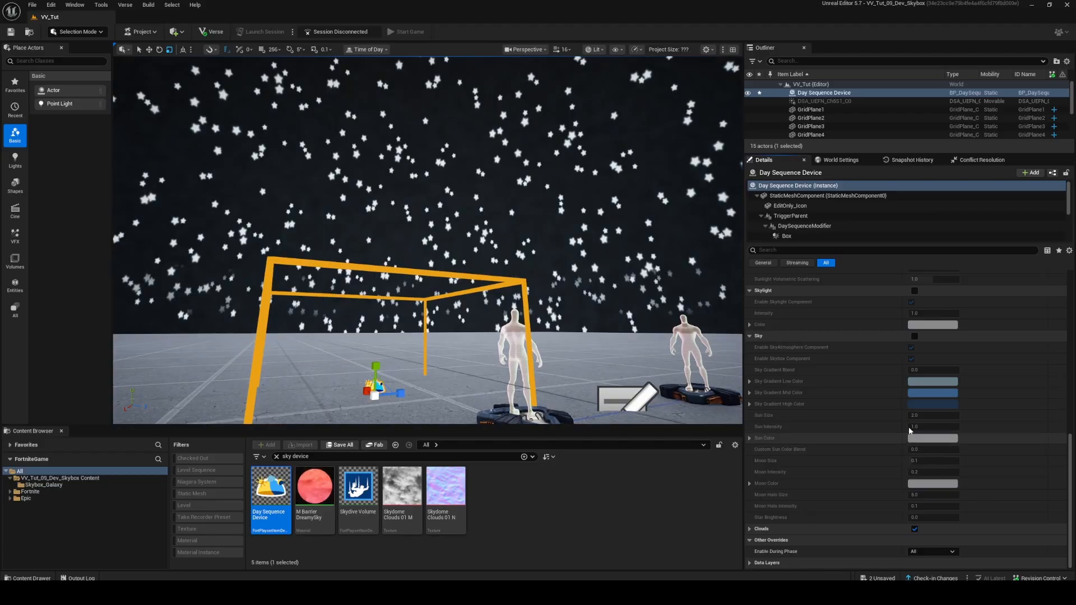
click(839, 541)
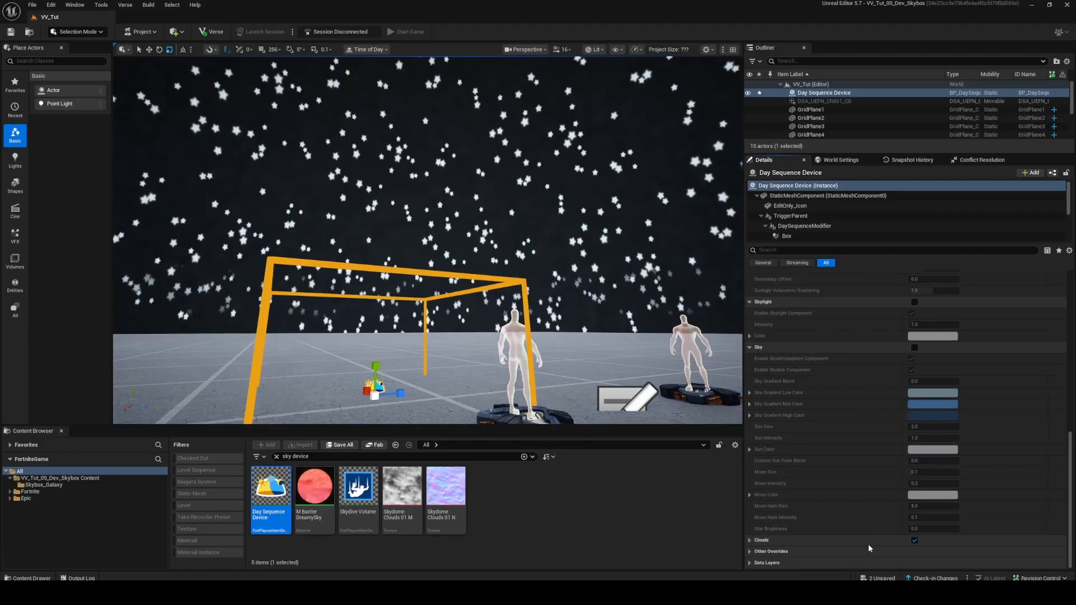
click(872, 541)
scroll(882, 529, down, 3)
click(915, 439)
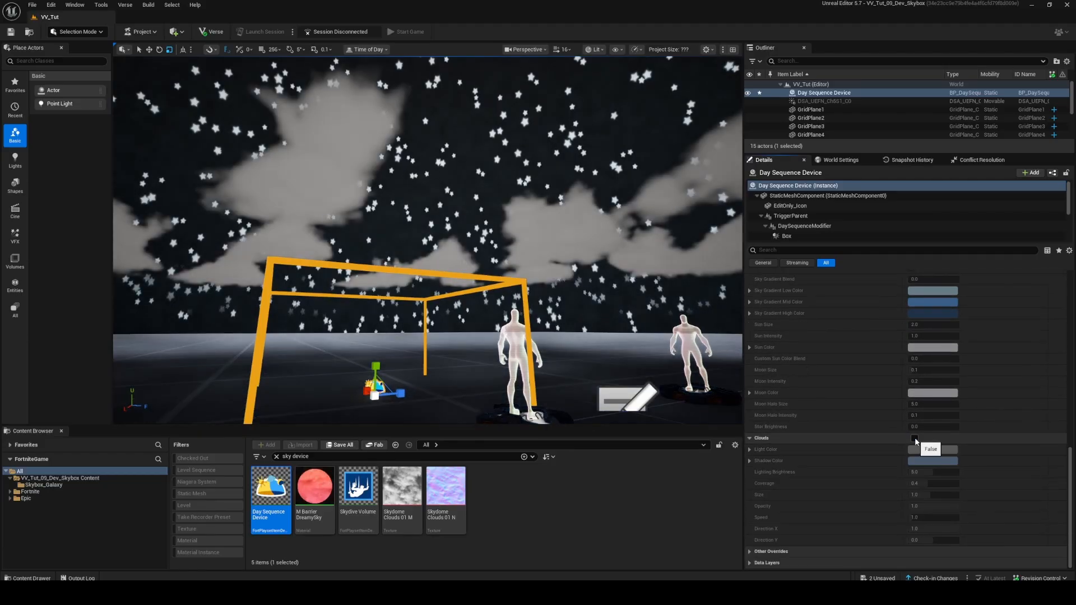
click(914, 439)
right_drag(545, 312, 582, 168)
key(g)
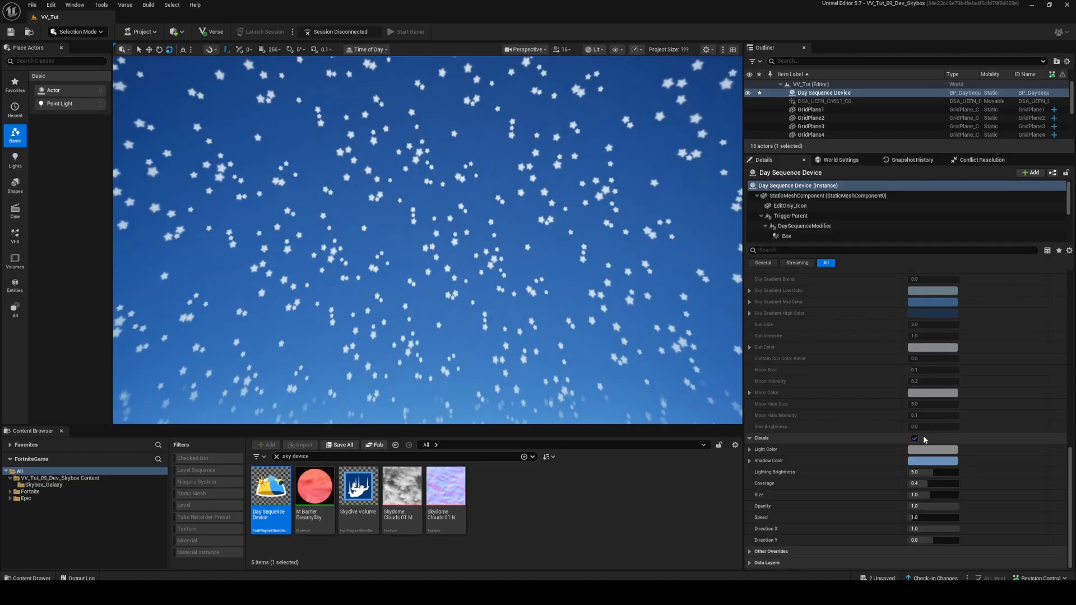
Look over the starry sky and the level's floor, open the Skybox_Galaxy folder and clear the content search.
scroll(874, 363, up, 6)
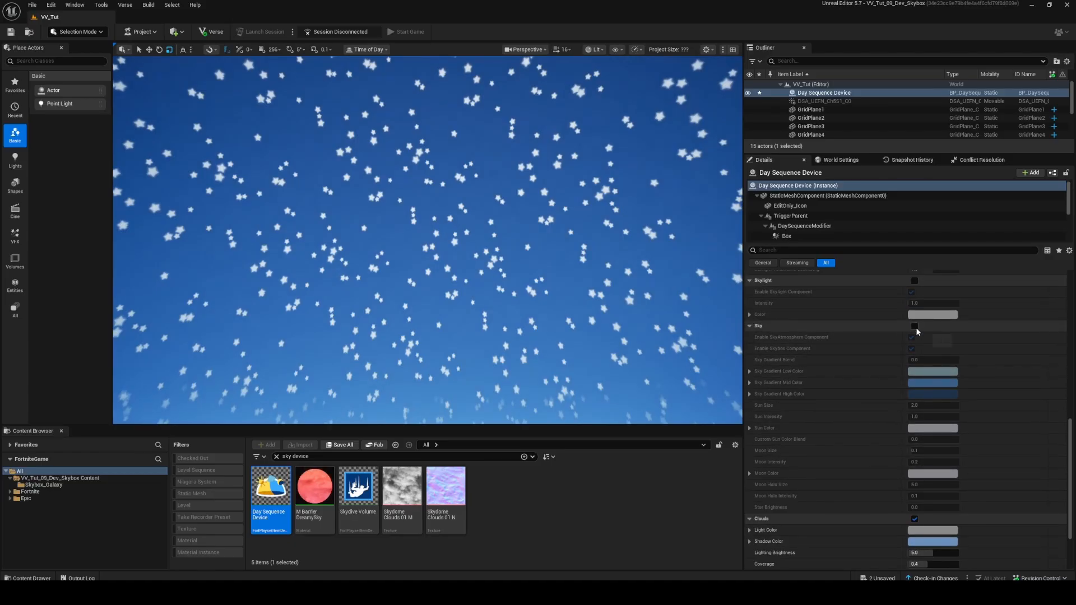
right_drag(583, 280, 583, 314)
right_drag(648, 319, 658, 393)
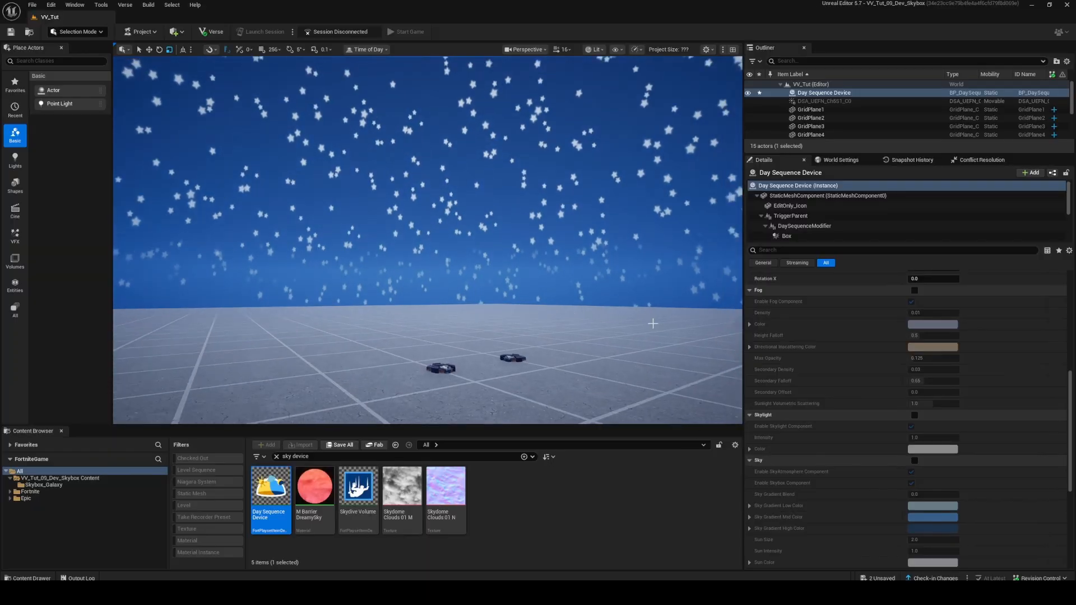
click(43, 485)
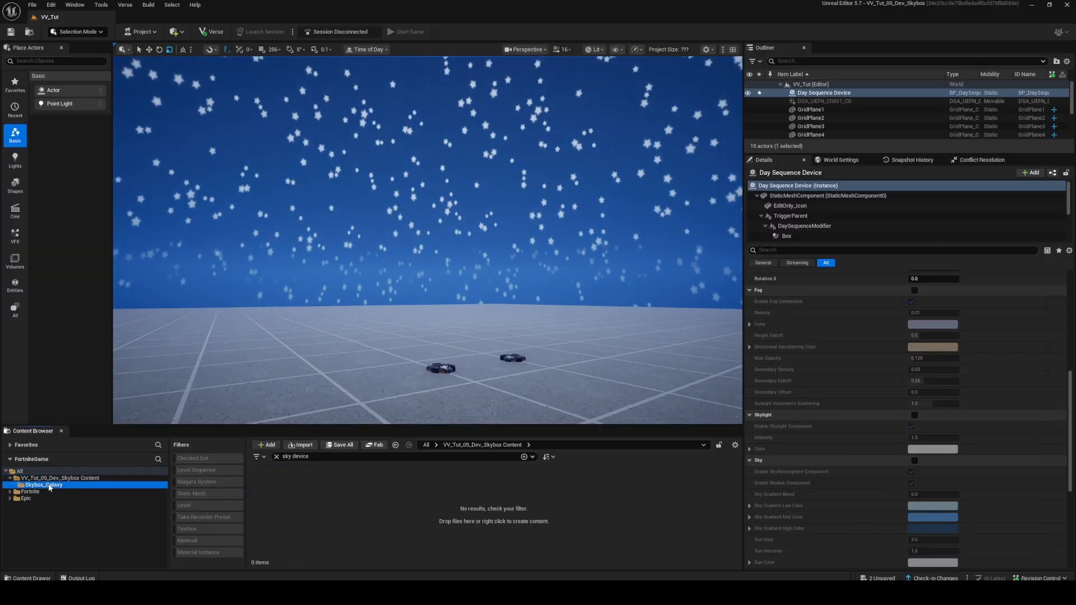
click(277, 457)
Enable the Day Sequence Device's Fog override and turn off Enable Fog Component, comparing the sky with and without fog.
scroll(863, 454, up, 5)
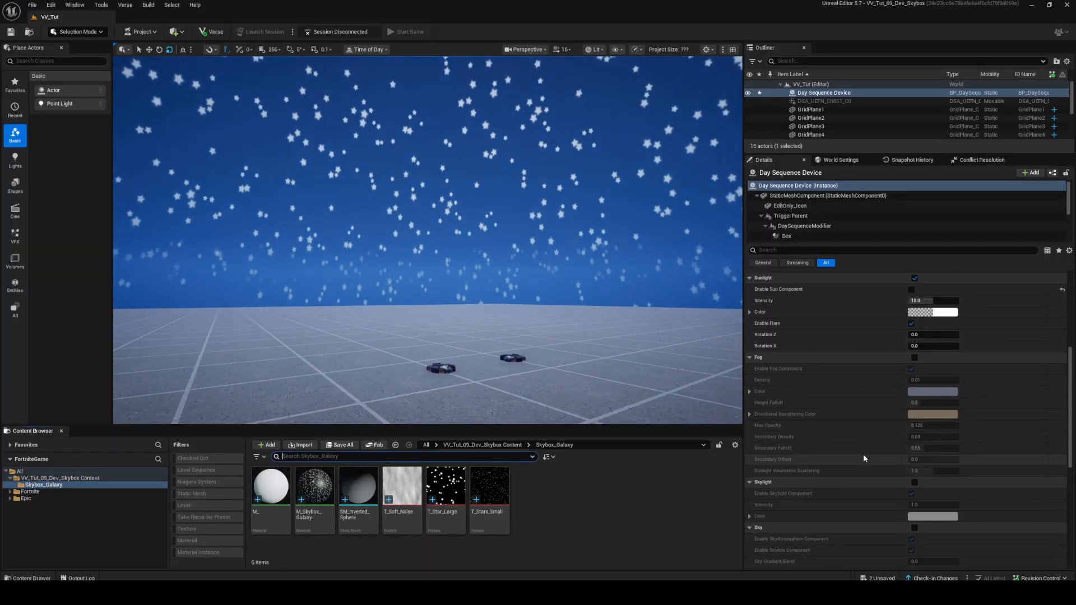
click(914, 371)
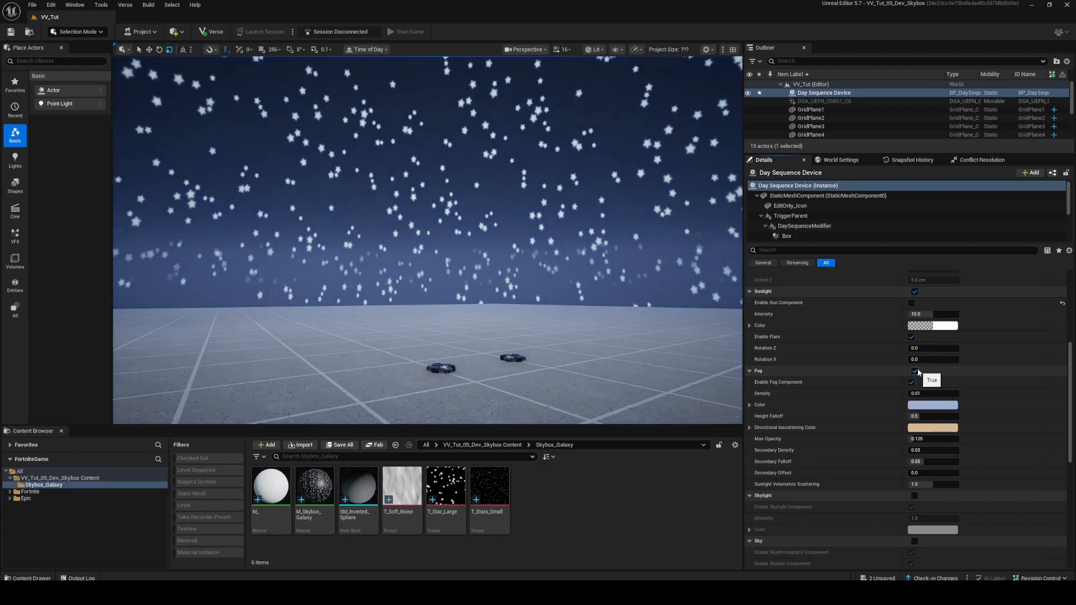
click(911, 382)
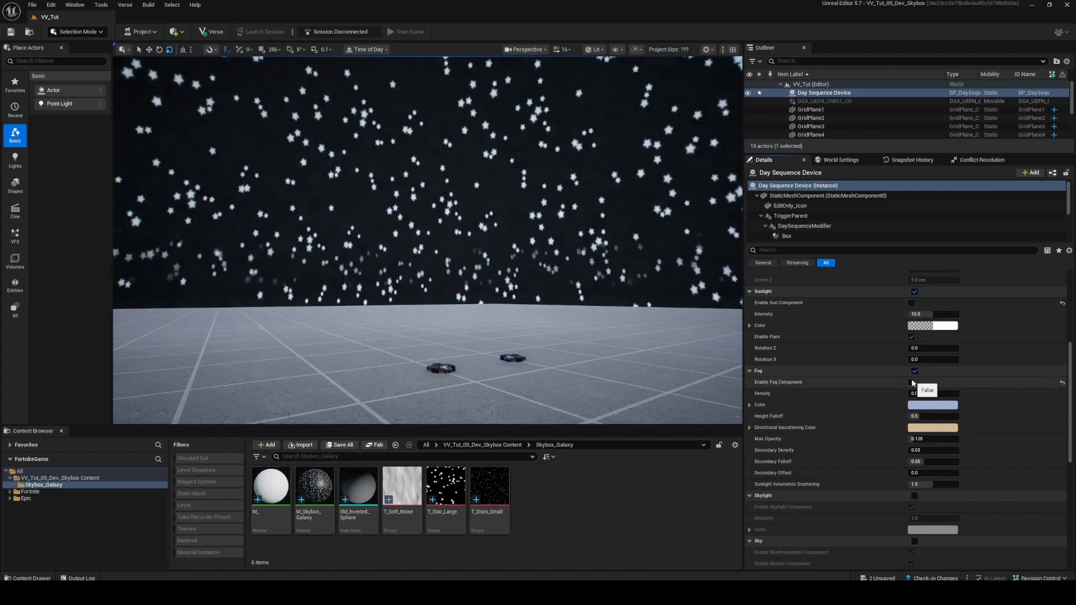
click(912, 383)
click(912, 382)
click(911, 382)
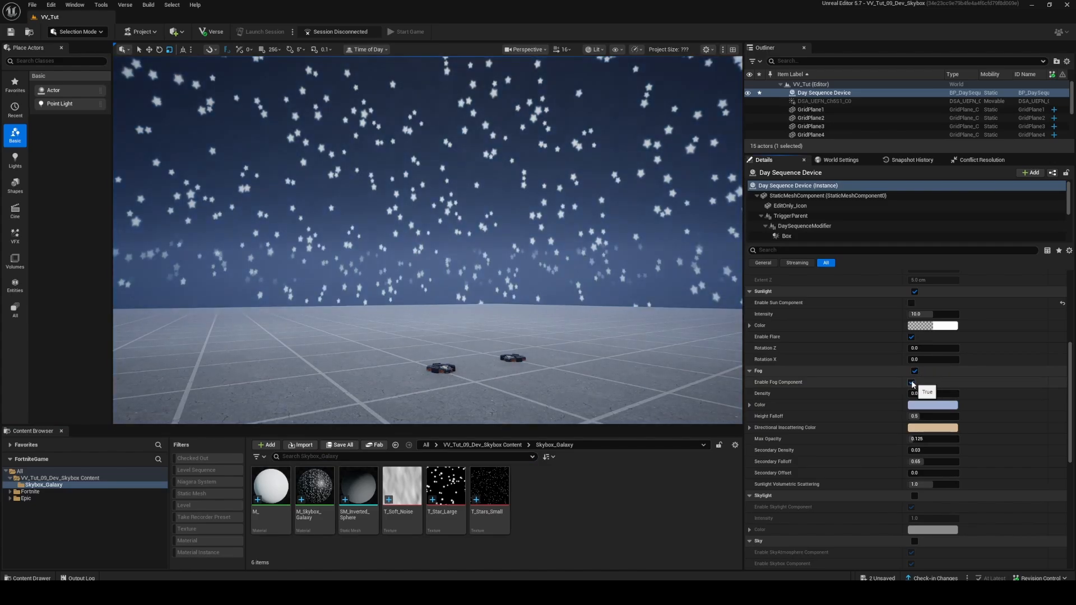
right_drag(673, 359, 706, 320)
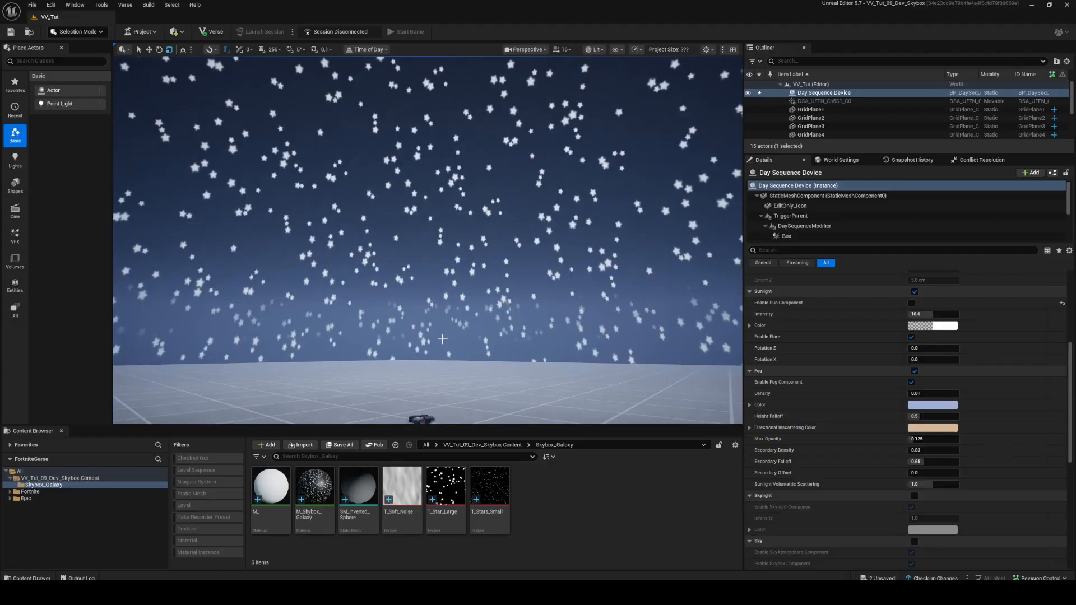
click(910, 383)
right_drag(503, 255, 500, 292)
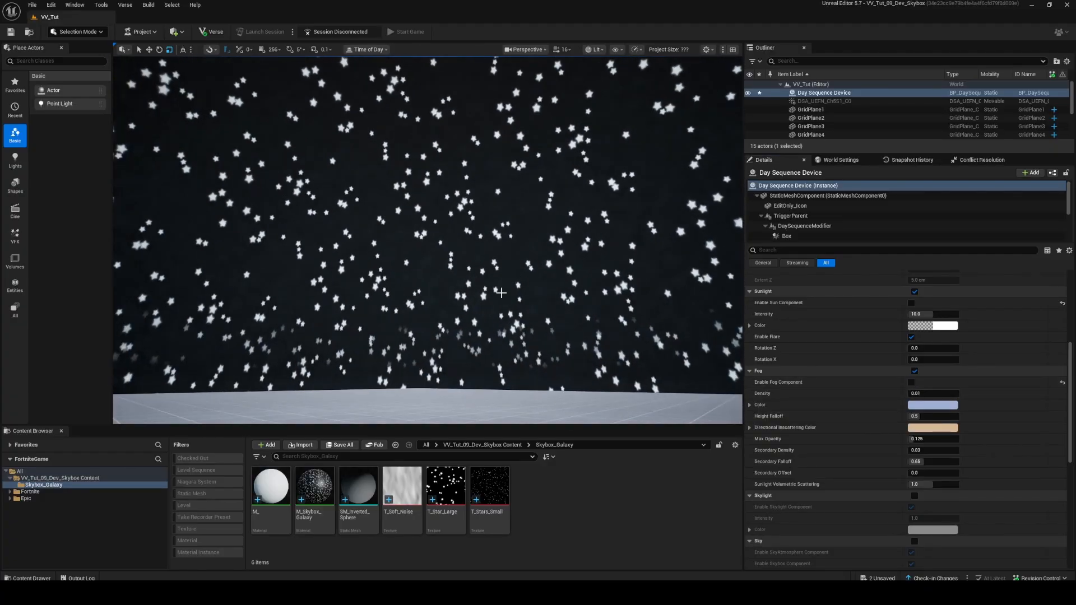
Switch to the M_Skybox_Galaxy material graph and move the upper UV conversion nodes left, away from the Star_Texture_Scale nodes.
click(402, 456)
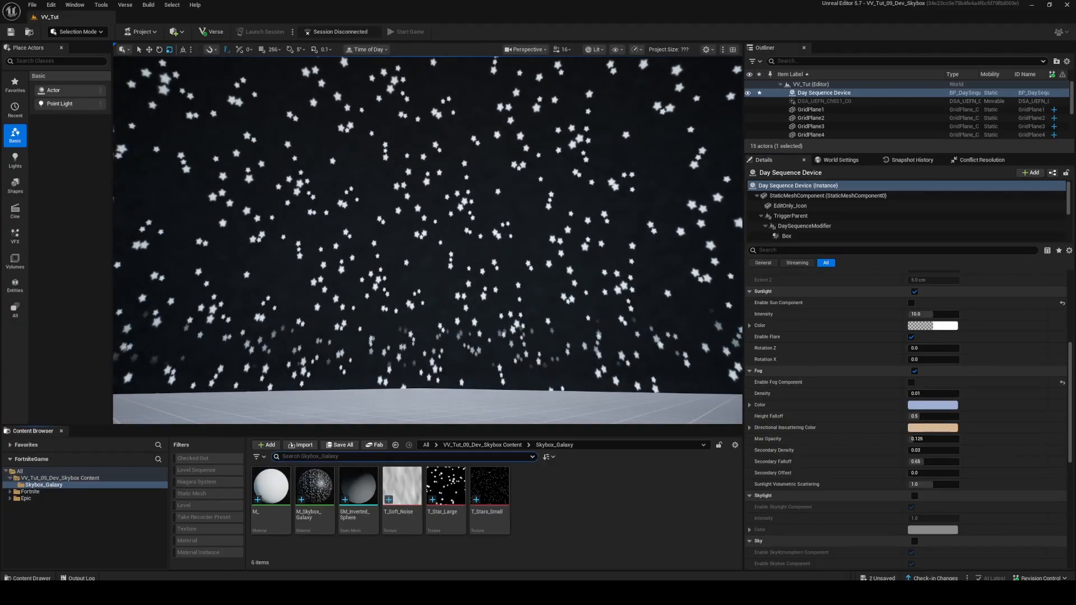
key(alt+Tab)
right_drag(462, 229, 795, 305)
scroll(785, 314, down, 6)
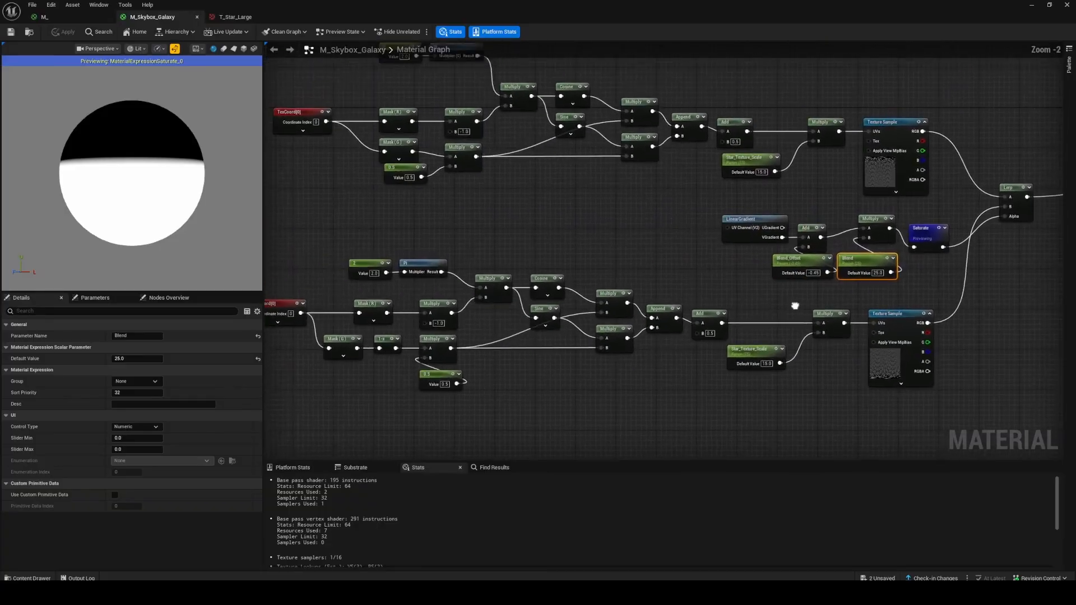
right_drag(653, 214, 590, 225)
drag(402, 166, 513, 236)
click(540, 252)
right_drag(540, 251, 546, 244)
drag(528, 193, 567, 250)
drag(567, 200, 713, 206)
click(496, 221)
right_drag(496, 221, 718, 229)
drag(432, 127, 735, 252)
scroll(641, 231, up, 4)
right_drag(532, 250, 680, 276)
click(680, 276)
Tidy the upper UV chain by moving TexCoord closer to the masks and aligning the lower Mask and 0.5 constant with their Multiply.
drag(396, 81, 1001, 298)
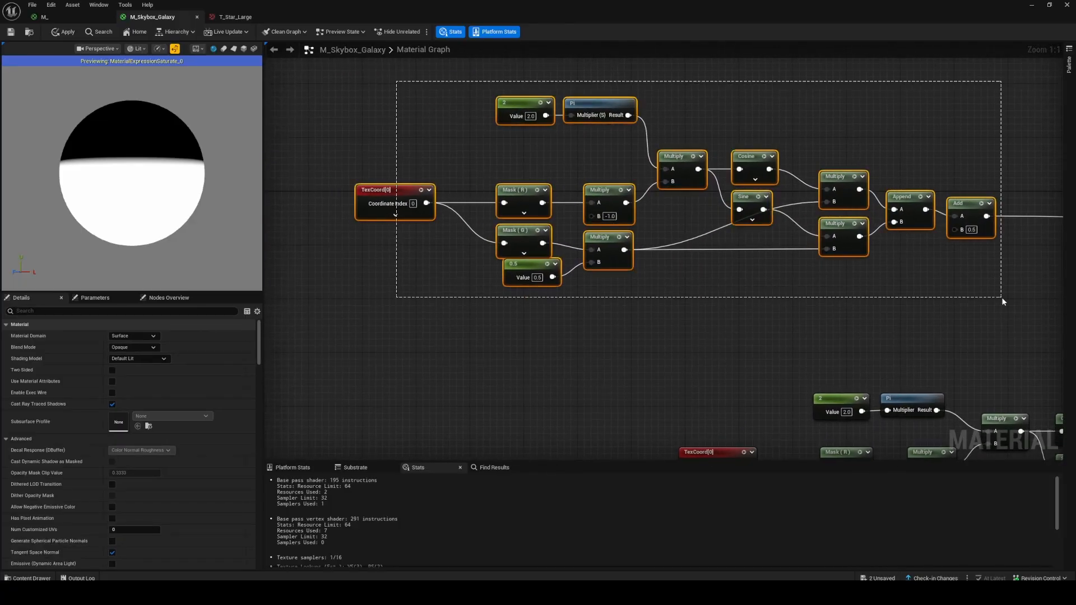
click(405, 106)
drag(411, 110, 445, 188)
drag(397, 163, 634, 211)
click(479, 165)
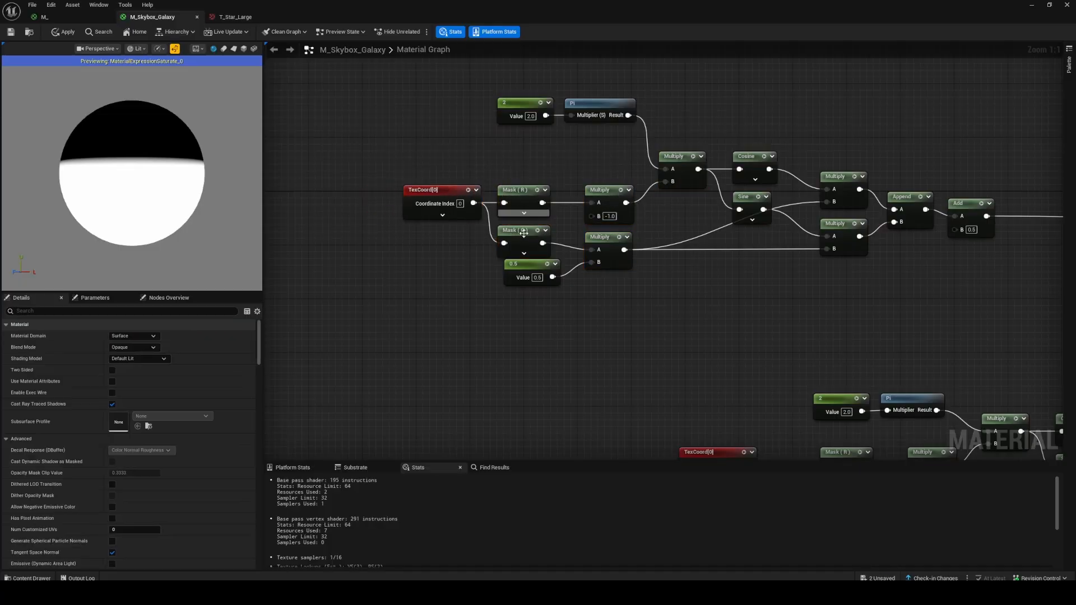
key(q)
drag(536, 238, 530, 270)
click(498, 292)
click(649, 292)
right_drag(752, 291, 669, 295)
scroll(667, 300, down, 2)
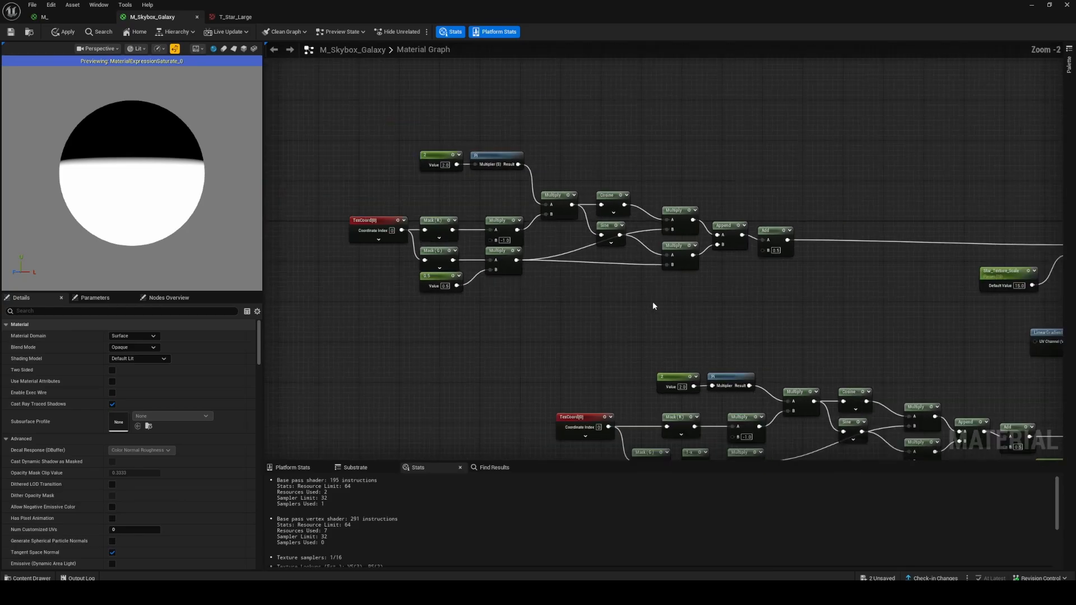
Add a Named Reroute Declaration node below the upper chain and name it Cartesian_To_Polar_UV's.
right_click(835, 269)
text(named)
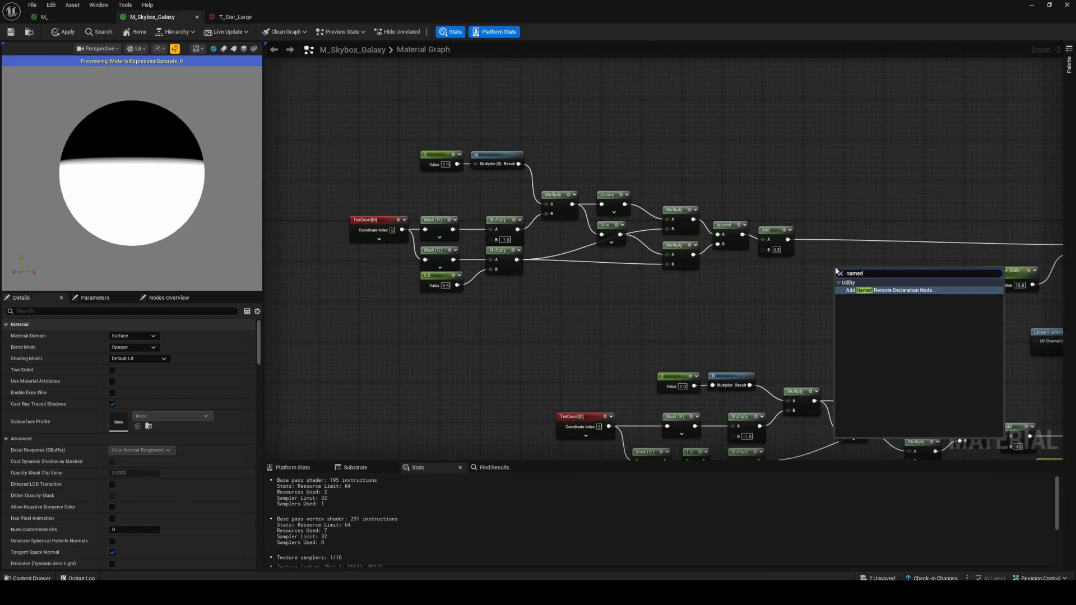
key(Return)
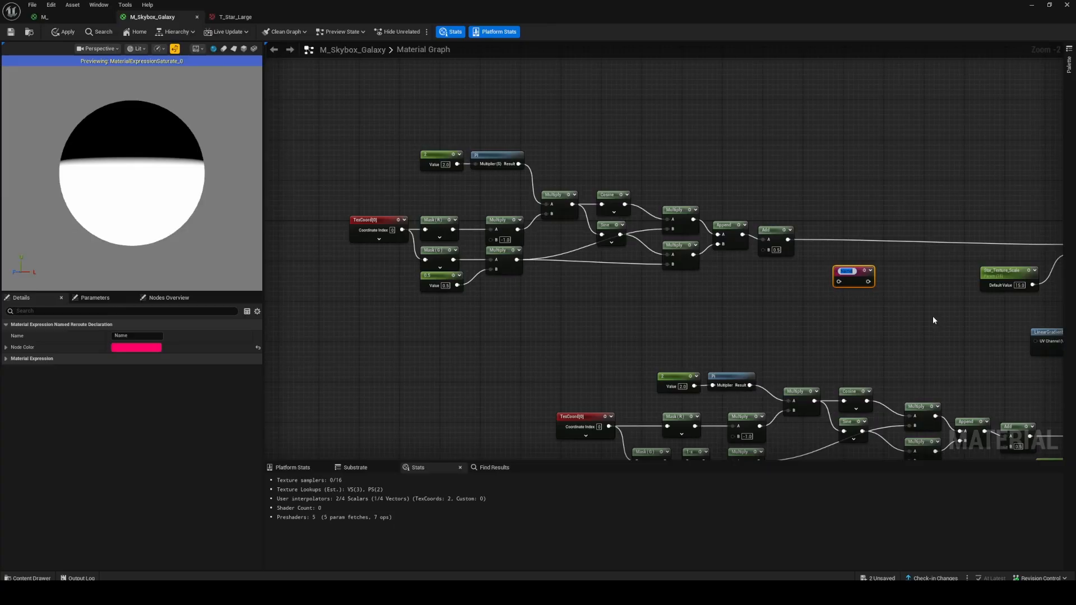
text(Polar_To_Cartesian)
key(ctrl+a)
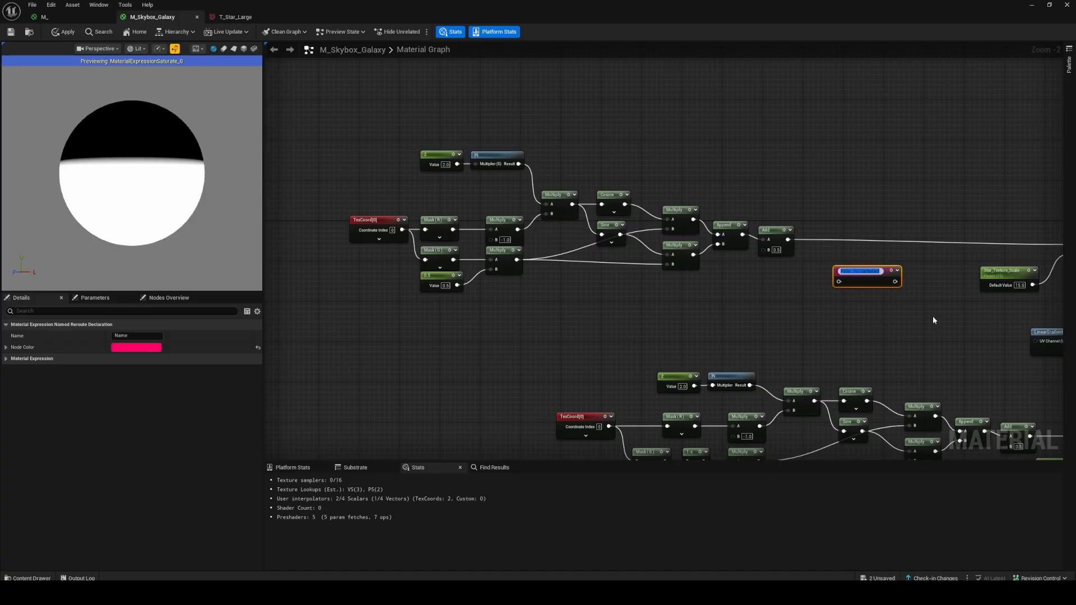
text(Car)
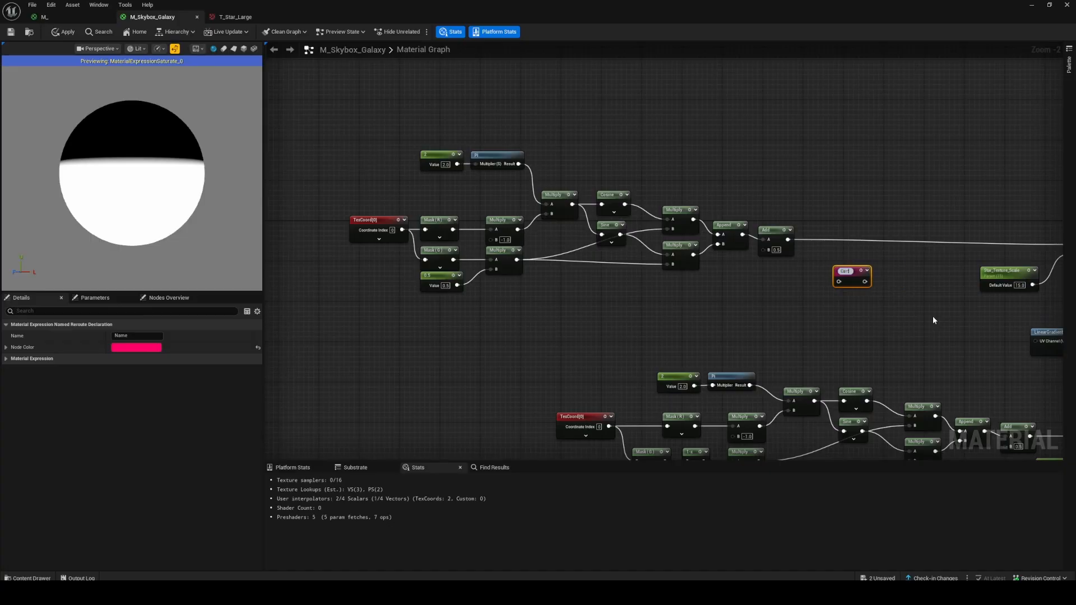
text(tesian_To)
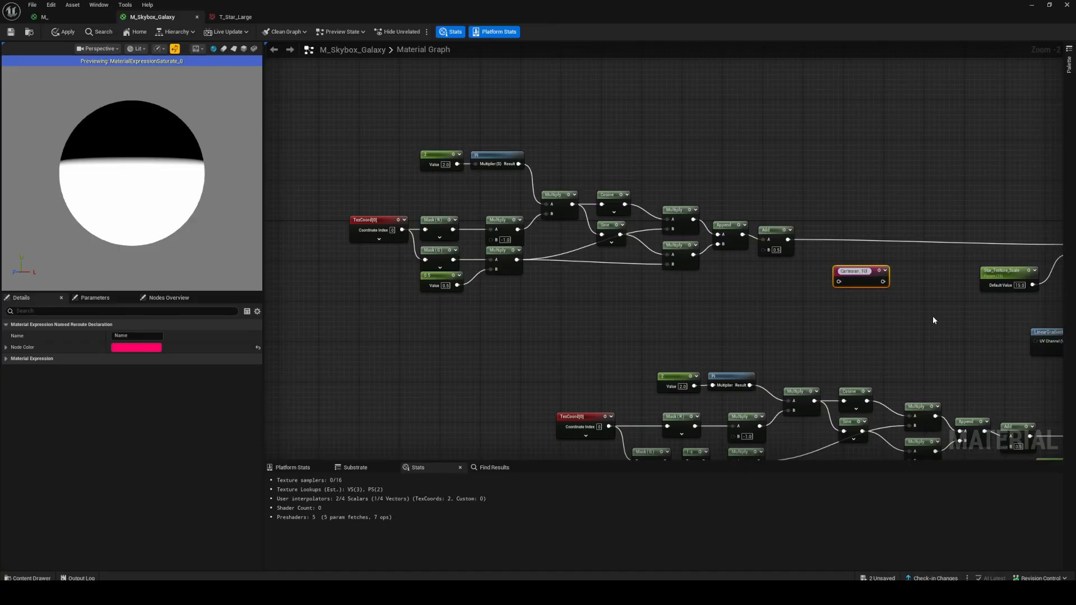
text(_Polar_UV's)
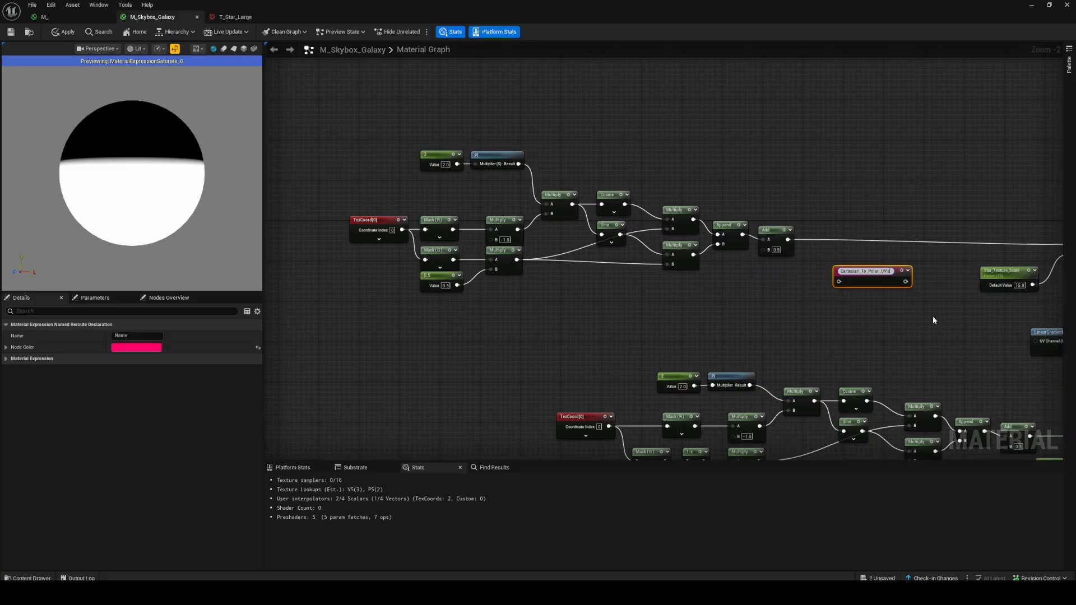
key(Return)
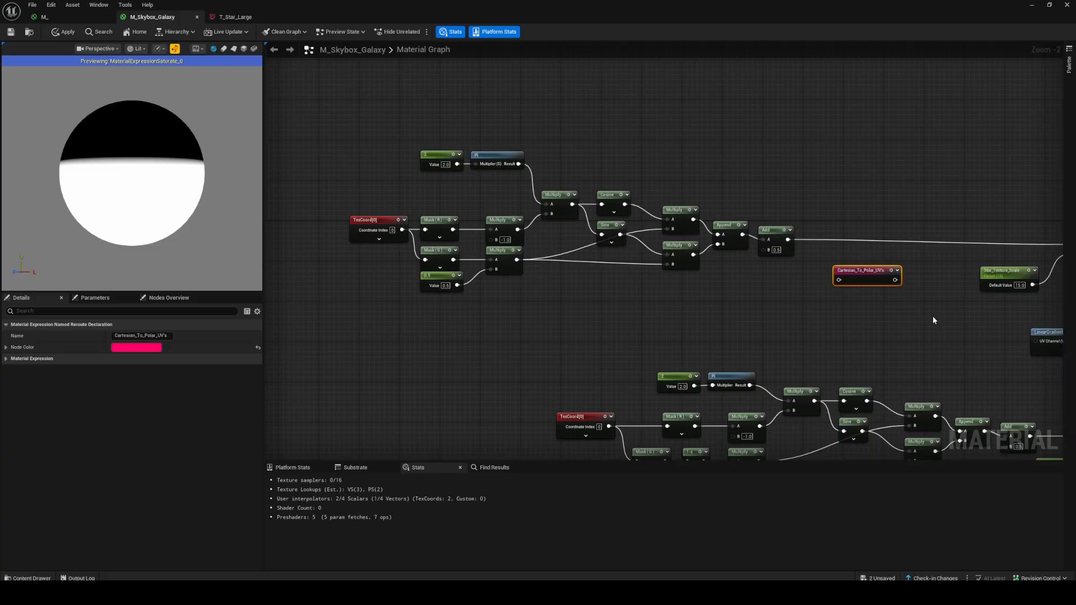
Connect the upper chain's final Add output to the Cartesian_To_Polar_UV's reroute and place the reroute just beside the Add node.
click(770, 291)
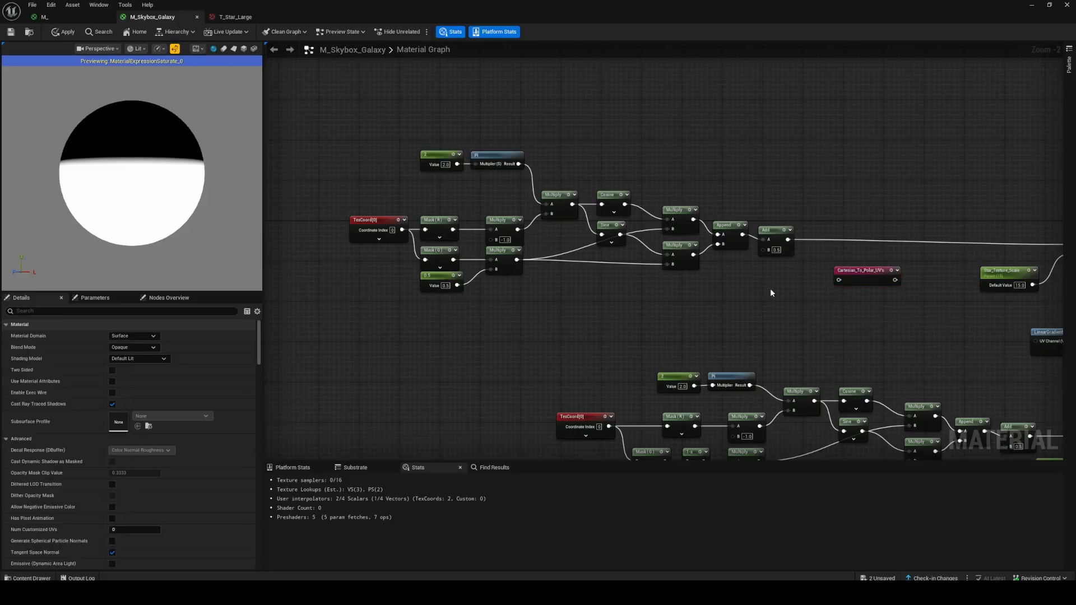
right_drag(770, 288, 743, 257)
scroll(743, 257, up, 2)
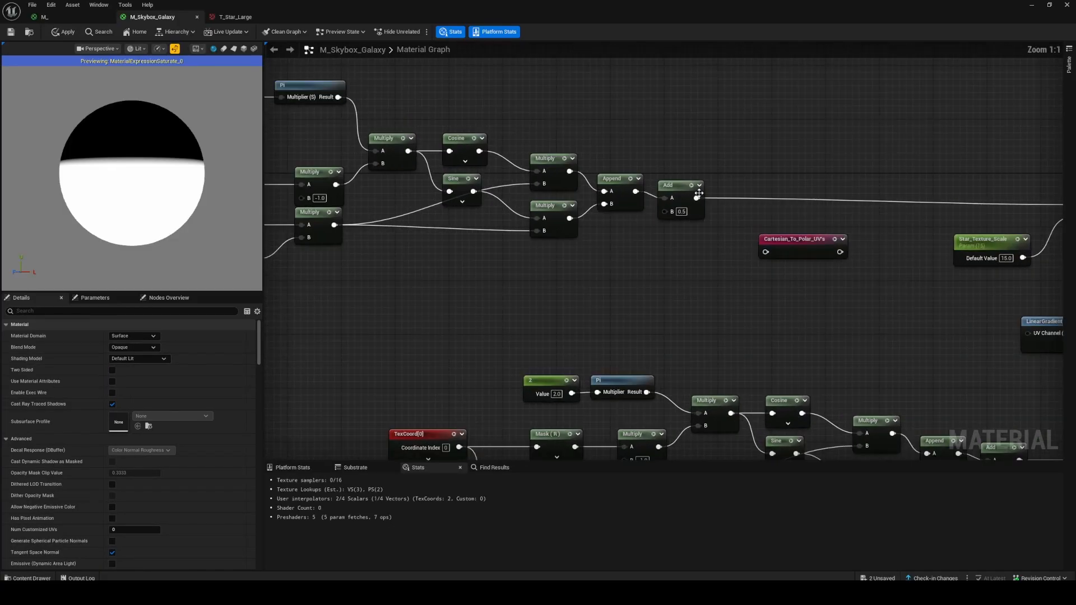
drag(696, 198, 772, 251)
drag(809, 236, 769, 216)
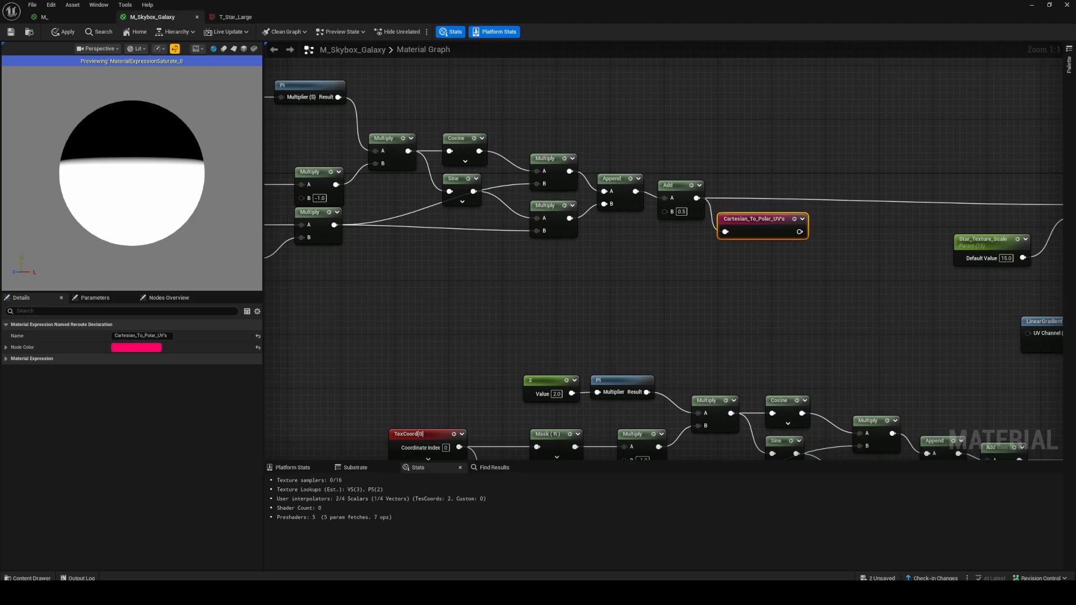
Rename the Cartesian_To_Polar_UV's reroute declaration to Polar_To_Cartesian_UV's.
click(127, 336)
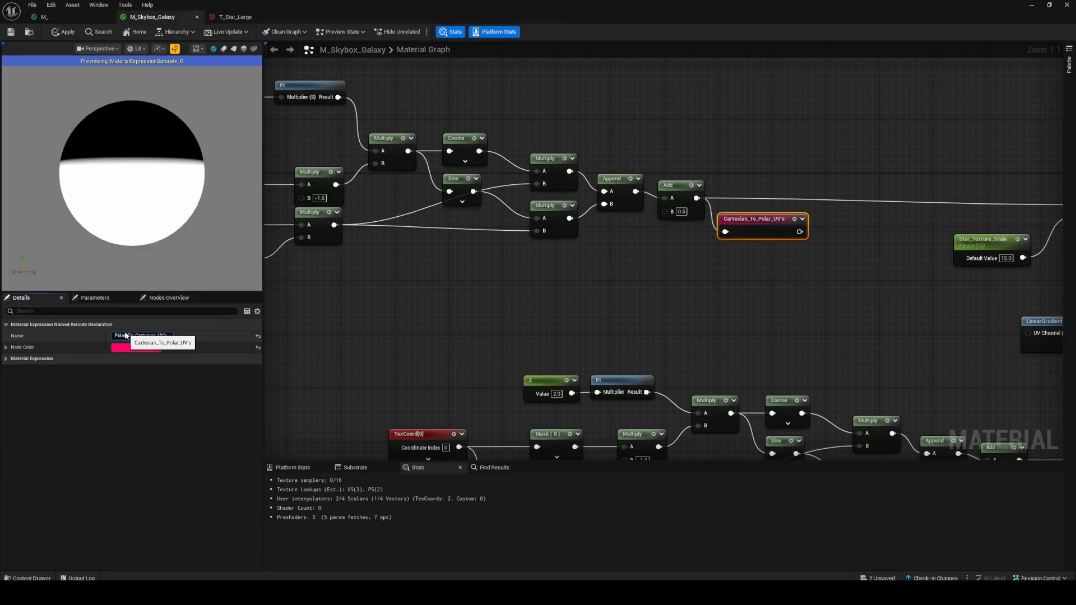
click(668, 254)
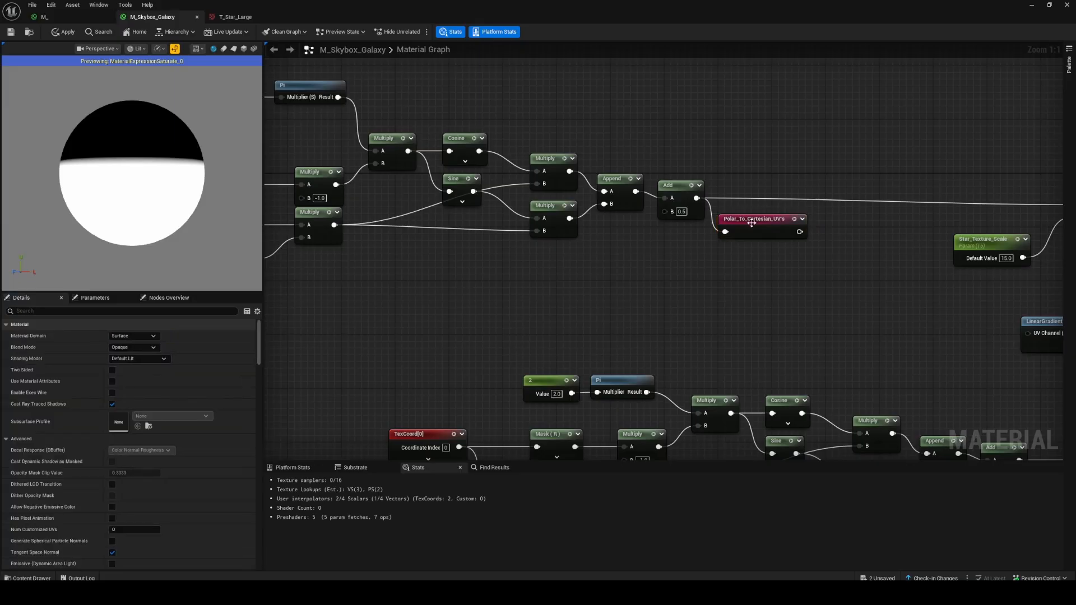
drag(729, 229, 743, 228)
Add a Polar_To_Cartesian_UV's reroute, connect it to the A input of the upper Star_Texture_Scale Multiply, and place it beside that node.
scroll(826, 230, down, 2)
right_drag(825, 230, 604, 237)
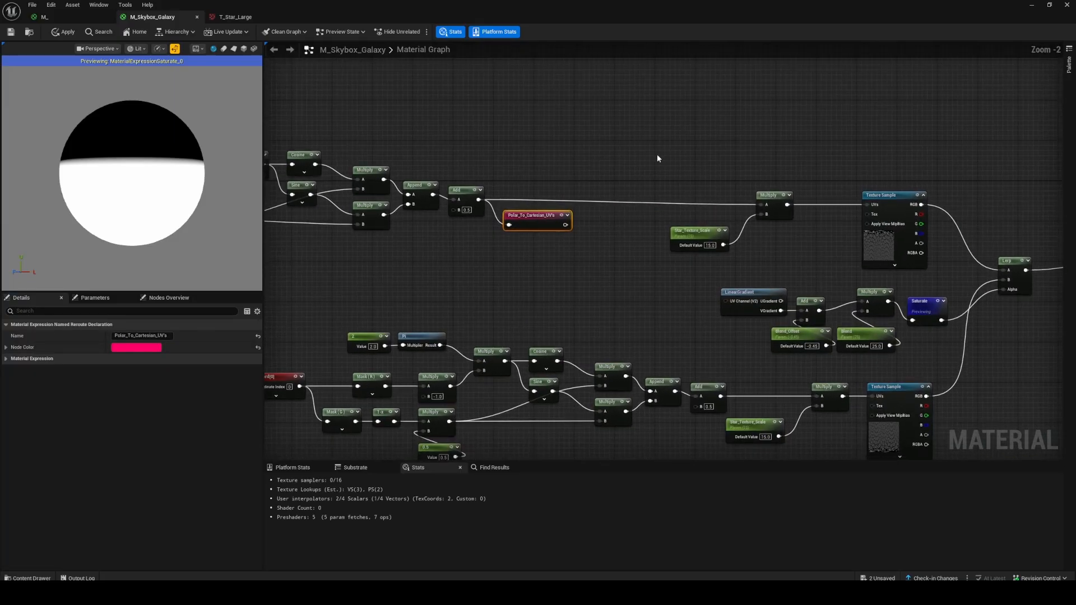
right_click(651, 161)
text(pan)
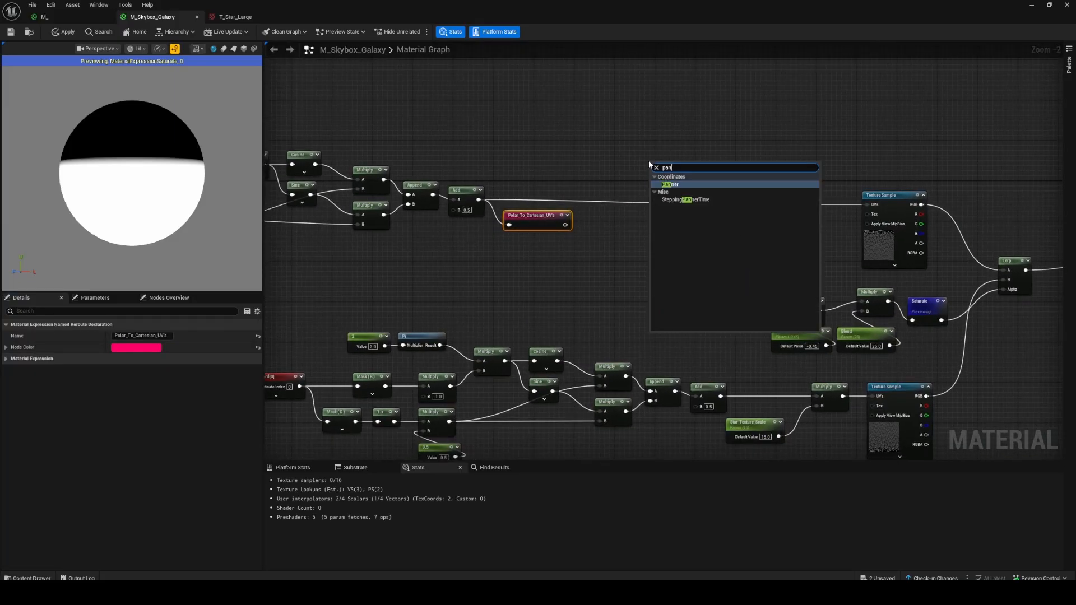
key(BackSpace)
key(BackSpace)
text(ol)
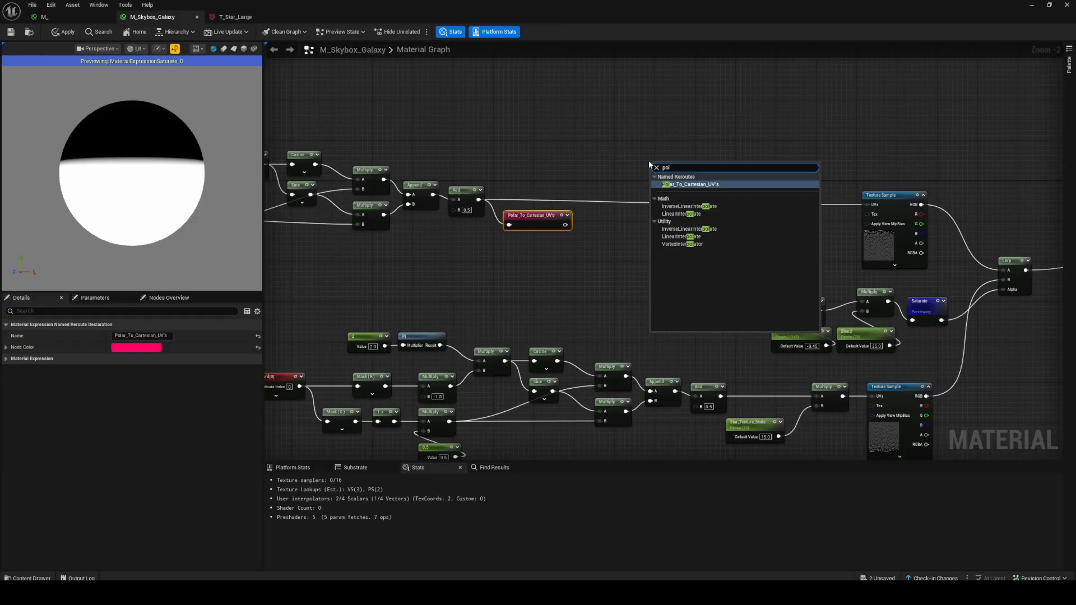
key(Return)
scroll(719, 177, up, 2)
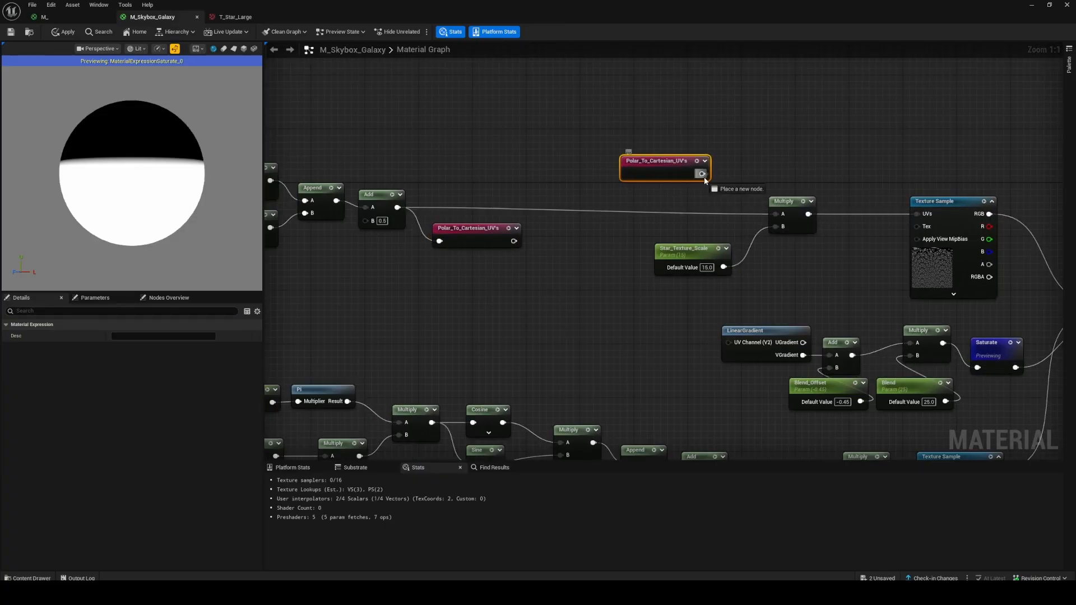
drag(782, 218, 782, 217)
drag(641, 159, 667, 199)
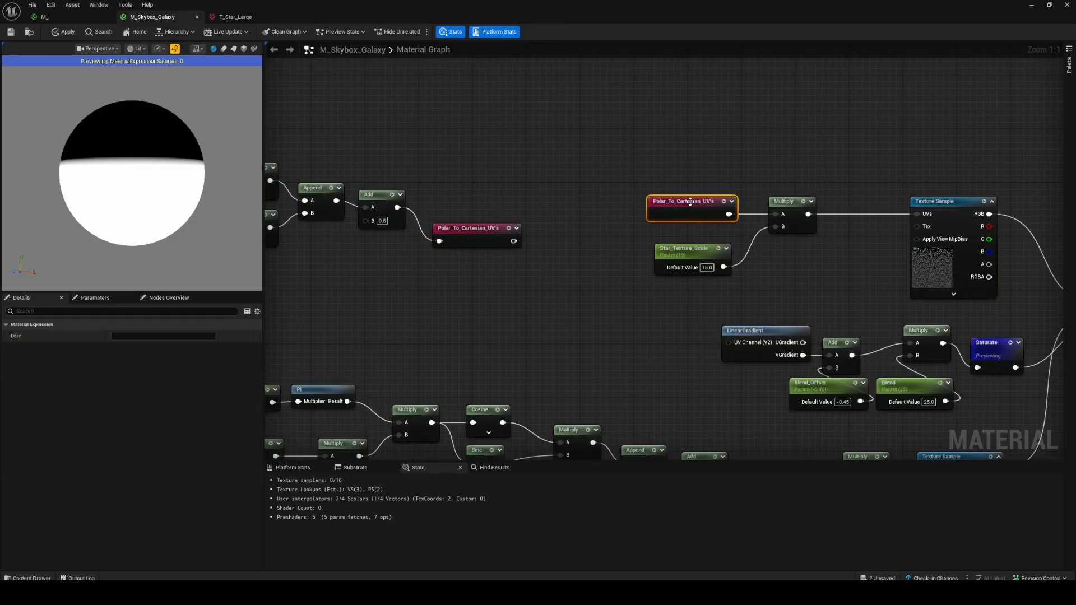
Move the upper reroute, Star_Texture_Scale and Multiply together closer to the upper Texture Sample.
right_drag(667, 199, 512, 189)
shift+click(532, 242)
shift+click(632, 207)
drag(472, 162, 649, 261)
drag(636, 193, 717, 200)
drag(591, 175, 727, 263)
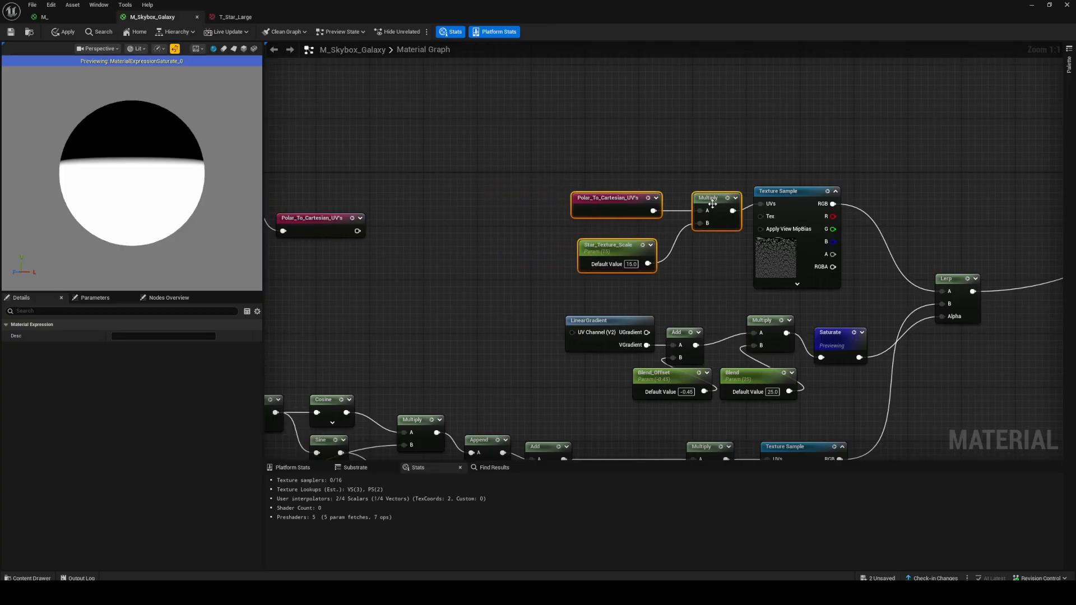
drag(711, 203, 710, 196)
Align the Polar_To_Cartesian_UV's declaration with the upper chain's final Add node and nudge the reroute that feeds the texture Multiply.
right_drag(630, 185, 933, 192)
click(610, 184)
drag(610, 222, 593, 191)
drag(891, 216, 919, 218)
mouse_move(915, 205)
mouse_down()
mouse_move(899, 178)
mouse_move(932, 203)
mouse_move(923, 206)
mouse_up()
Select the whole upper UV chain with its reroute declaration and move it up and left, away from the texture nodes.
right_drag(849, 252, 583, 168)
scroll(588, 217, down, 3)
right_drag(587, 216, 806, 229)
right_drag(678, 218, 877, 213)
right_drag(703, 124, 682, 179)
drag(682, 180, 806, 214)
click(642, 240)
drag(678, 254, 674, 239)
drag(379, 117, 814, 295)
drag(800, 211, 630, 93)
click(622, 235)
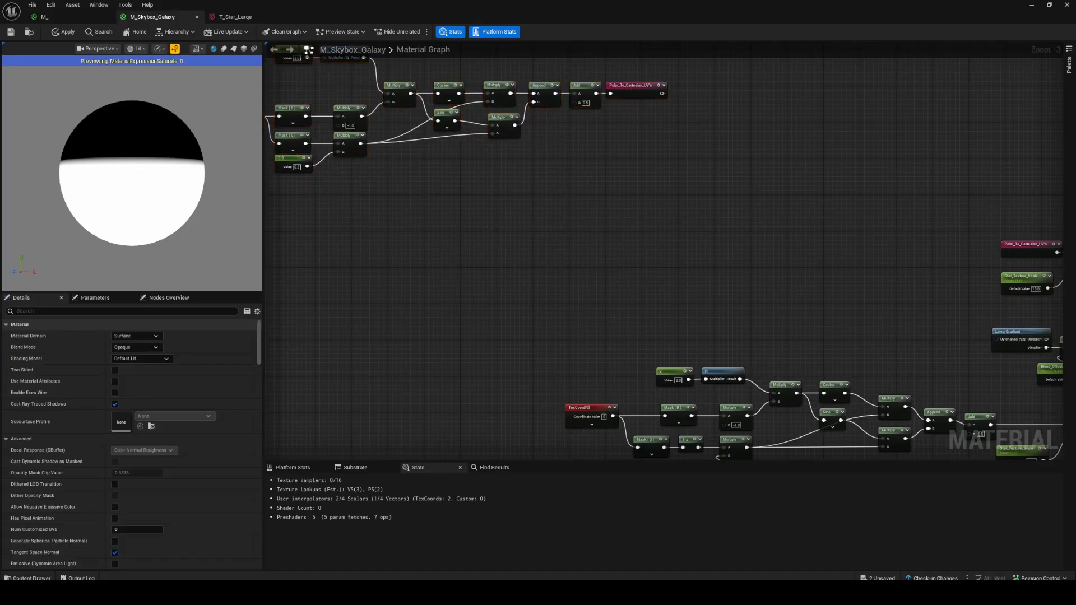
Select the whole lower UV chain and move it directly beneath the upper UV chain.
right_drag(613, 341, 432, 247)
drag(431, 247, 800, 414)
drag(800, 324, 471, 107)
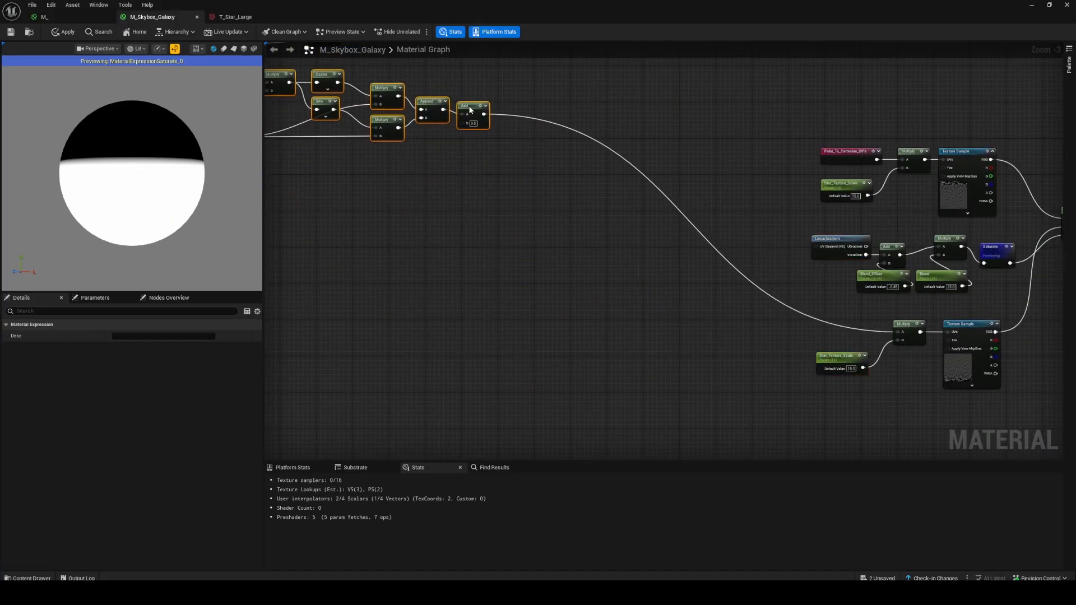
right_drag(471, 106, 807, 278)
drag(798, 275, 794, 308)
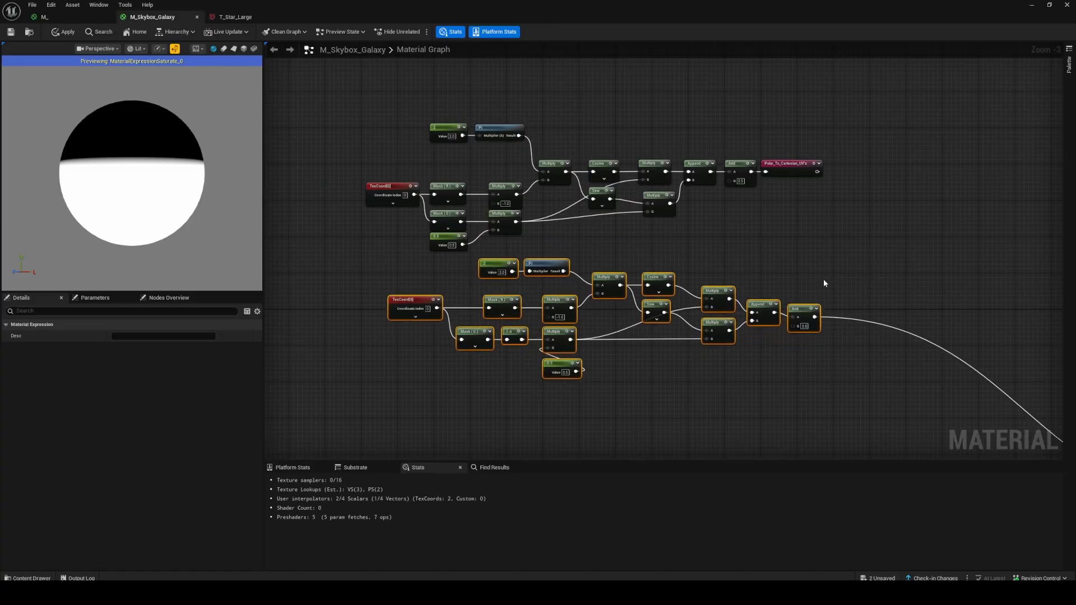
click(823, 246)
Duplicate the Polar_To_Cartesian_UV's declaration and place the copy beside the lower chain's final Add node.
right_drag(823, 209, 724, 174)
click(693, 128)
key(ctrl+d)
scroll(779, 261, up, 2)
drag(790, 245, 773, 279)
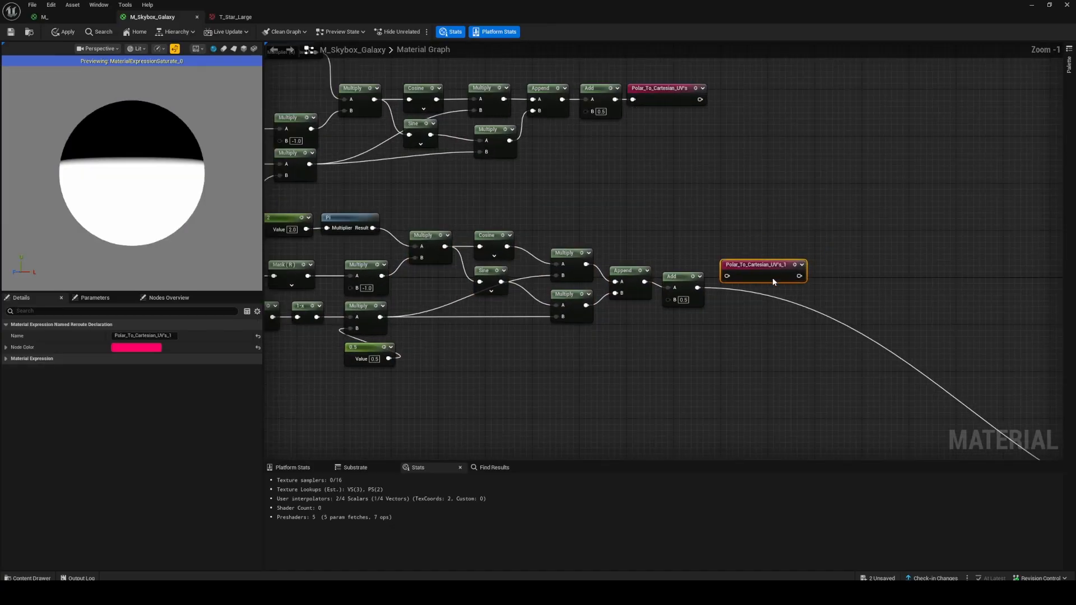
Rename the duplicated declaration Polar_To_Cartesian_UV's_Flipped and connect the lower chain's Add output to it.
click(166, 335)
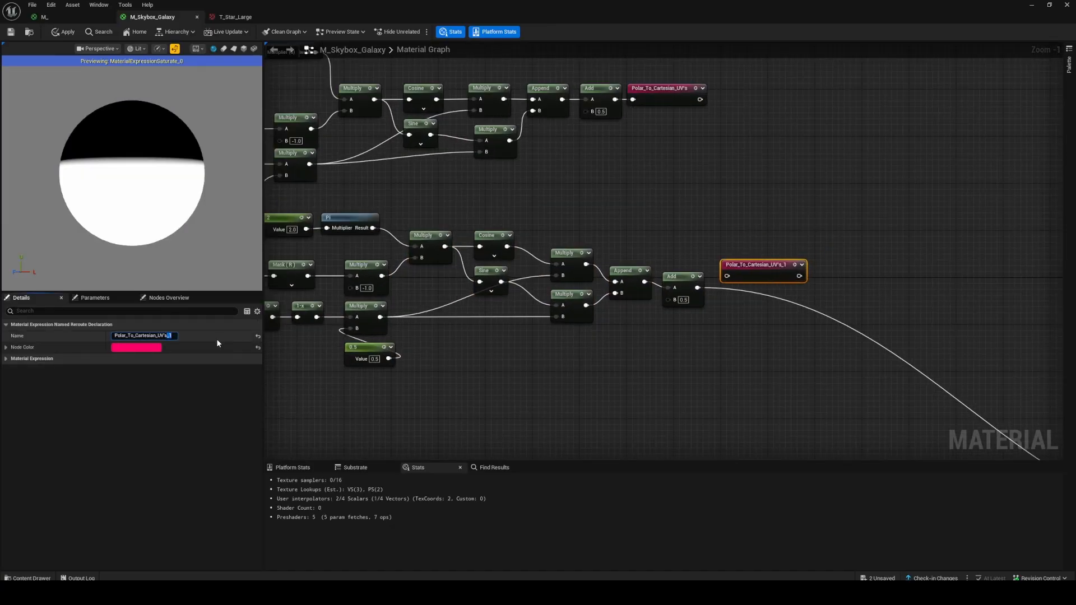
text(Flipped)
key(Return)
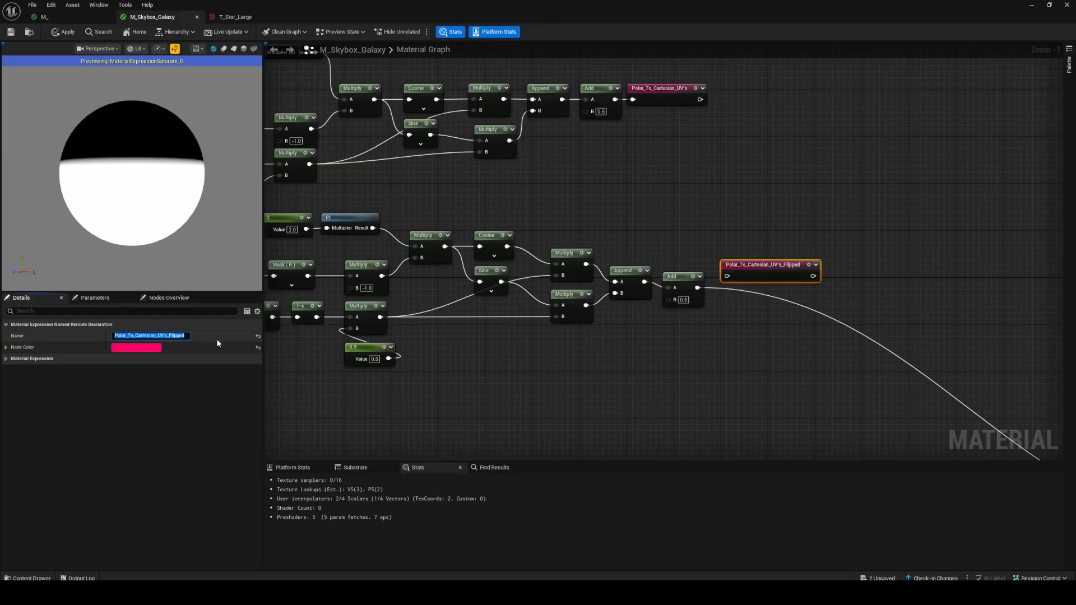
click(831, 359)
drag(696, 287, 749, 271)
Add a Polar_To_Cartesian_UV's_Flipped reroute, connect it to the lower texture Multiply's A input, and line up the nodes of that row.
right_drag(749, 270, 352, 49)
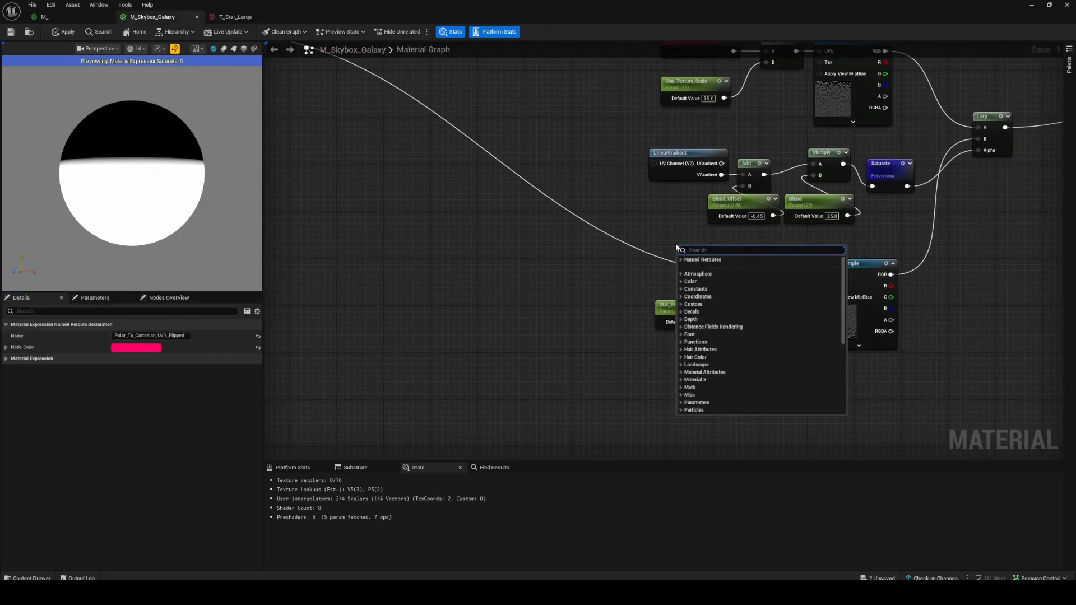
text(pol)
key(Down)
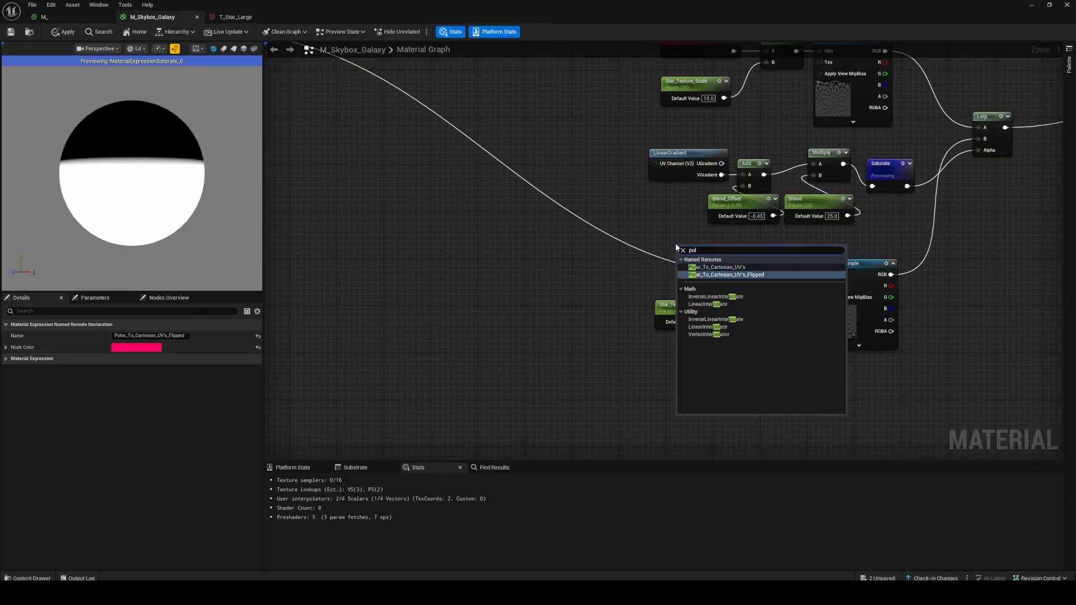
key(Up)
key(Down)
key(Return)
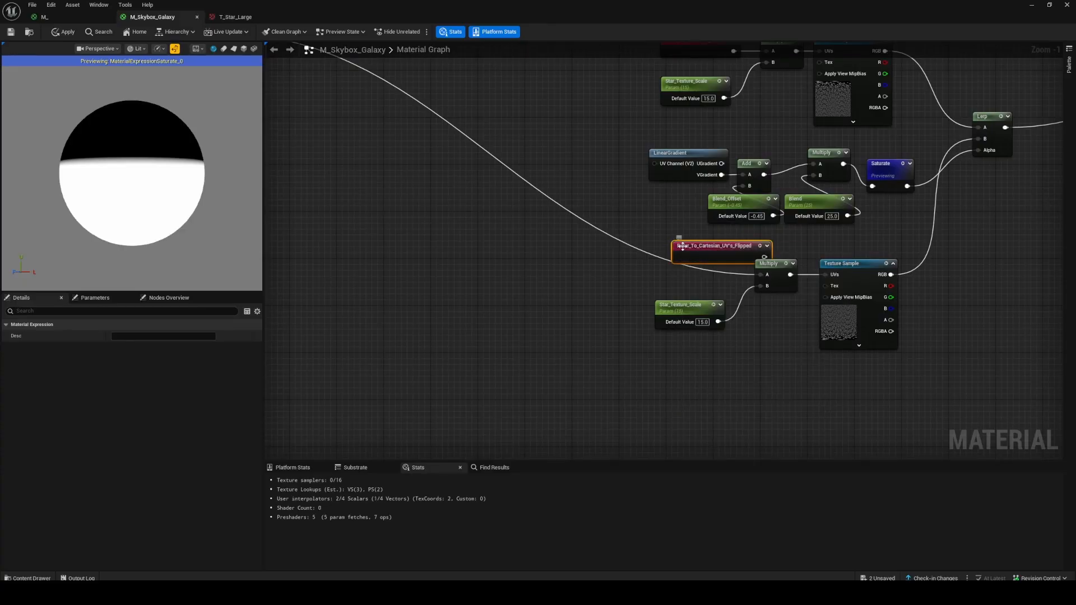
drag(679, 244, 638, 251)
drag(722, 264, 762, 274)
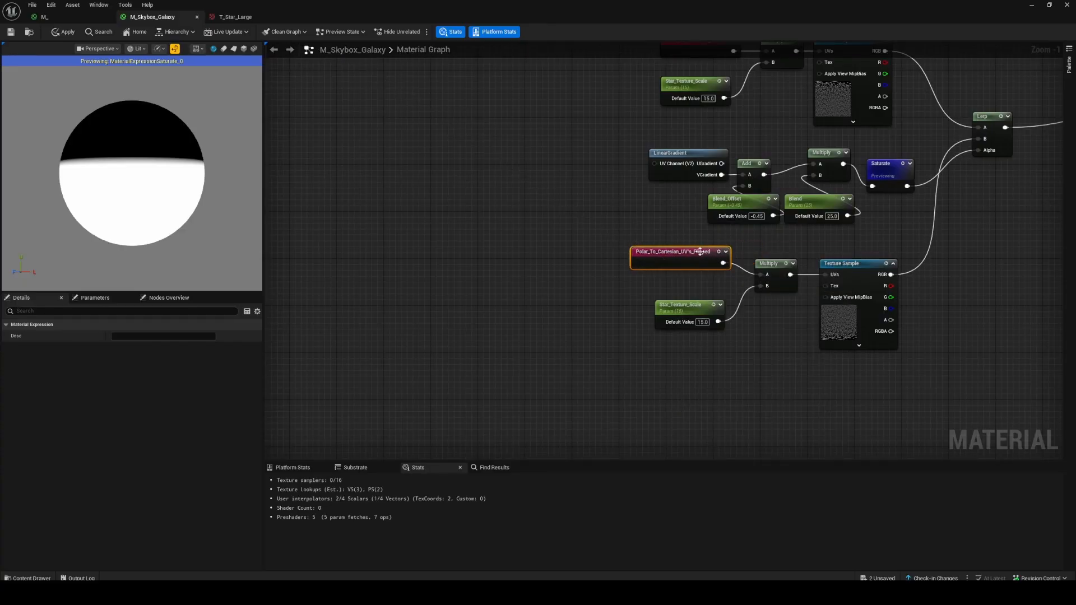
drag(669, 268, 846, 310)
Move the LinearGradient blend nodes left and add a Named Reroute Declaration called Gradient_Blend beside Saturate.
drag(575, 142, 888, 227)
drag(890, 182, 525, 176)
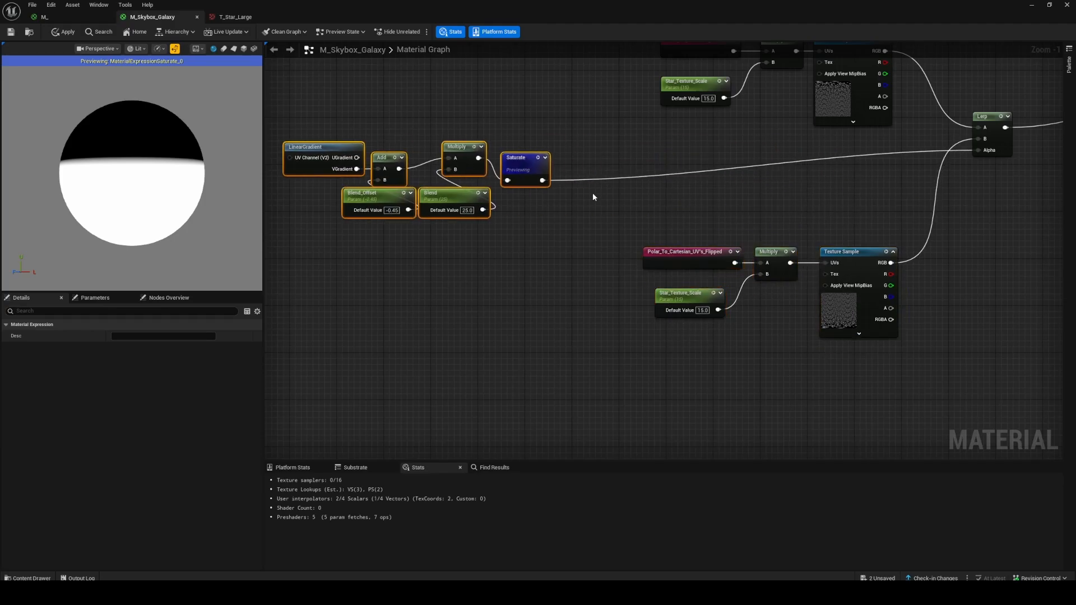
right_click(592, 193)
text(named)
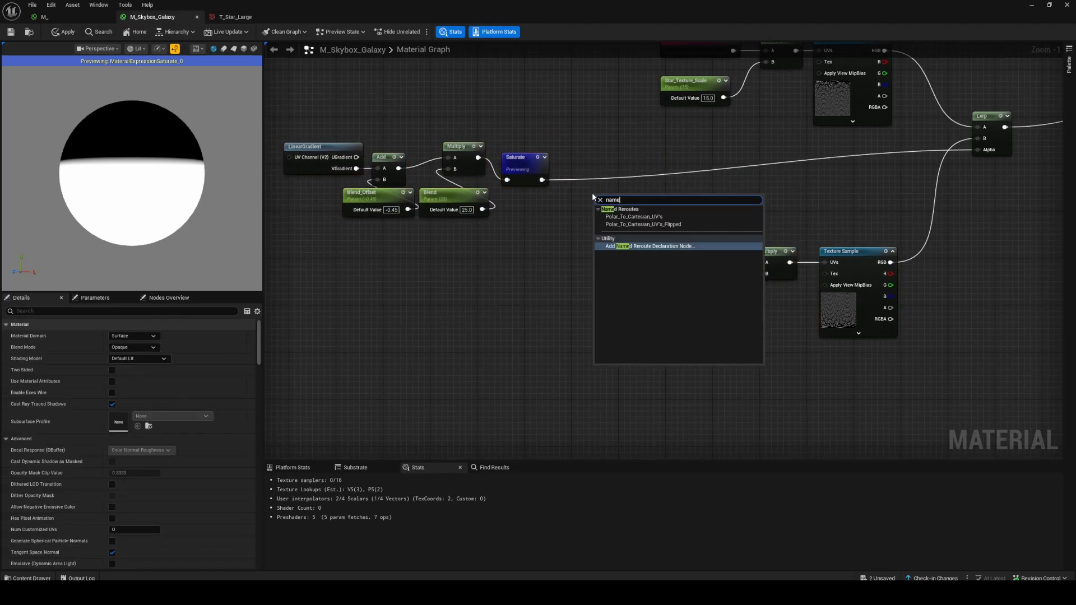
key(Return)
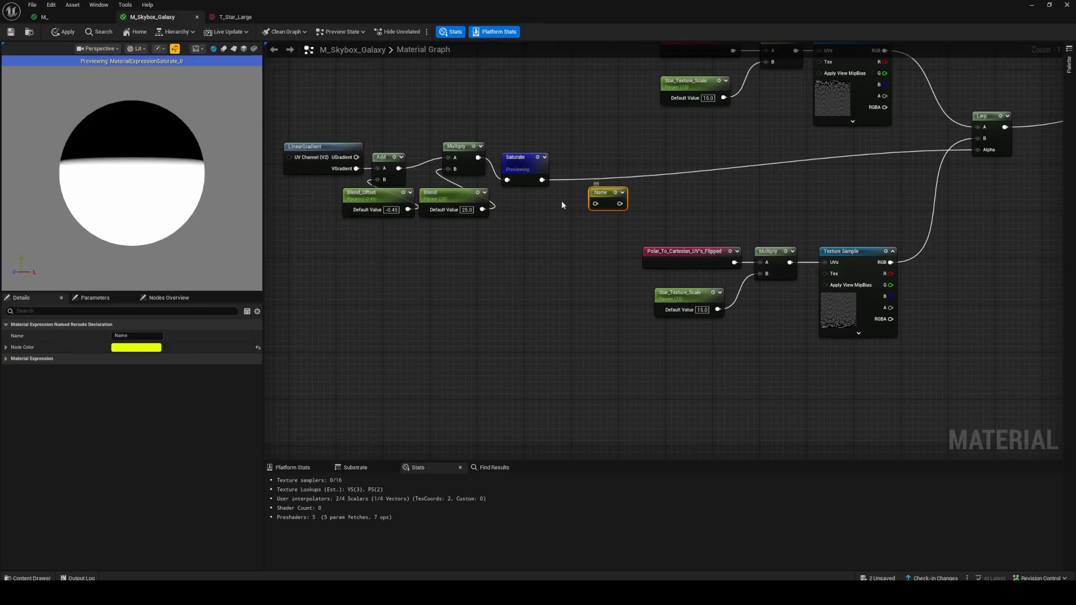
drag(538, 230, 605, 199)
drag(134, 335, 62, 333)
key(Return)
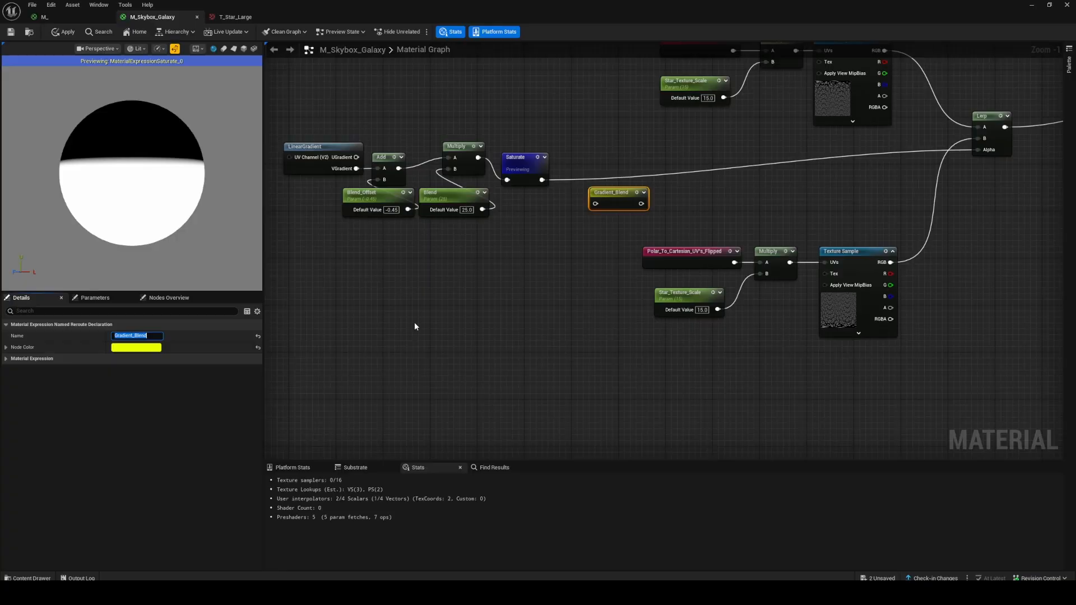
Connect Saturate to the Gradient_Blend declaration and feed the Lerp's Alpha from a Gradient_Blend reroute placed under the upper Texture Sample.
click(488, 280)
drag(542, 180, 595, 204)
right_click(784, 196)
text(grad)
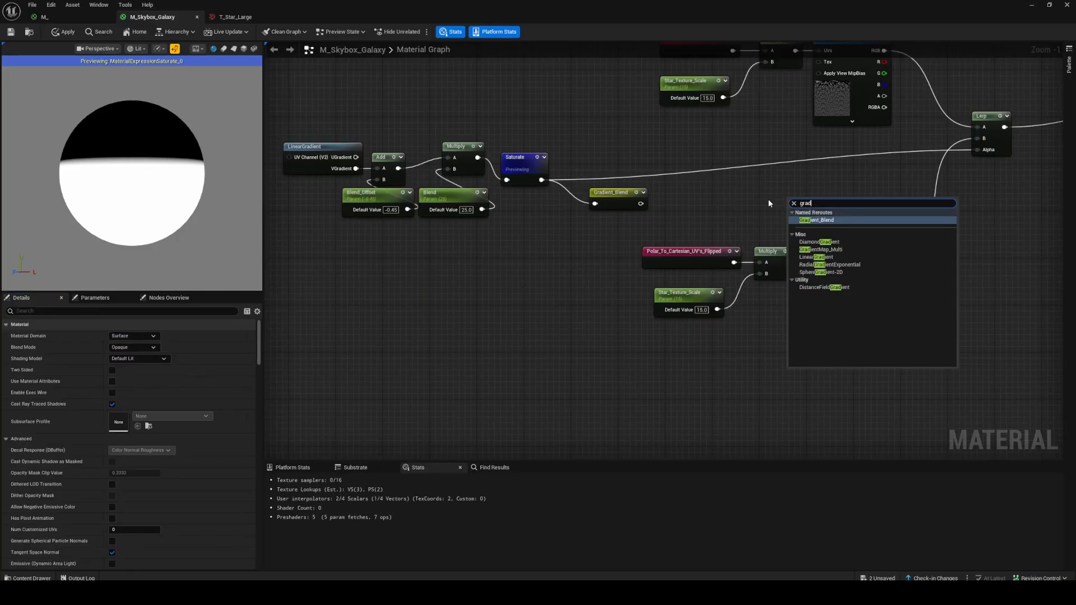
key(Return)
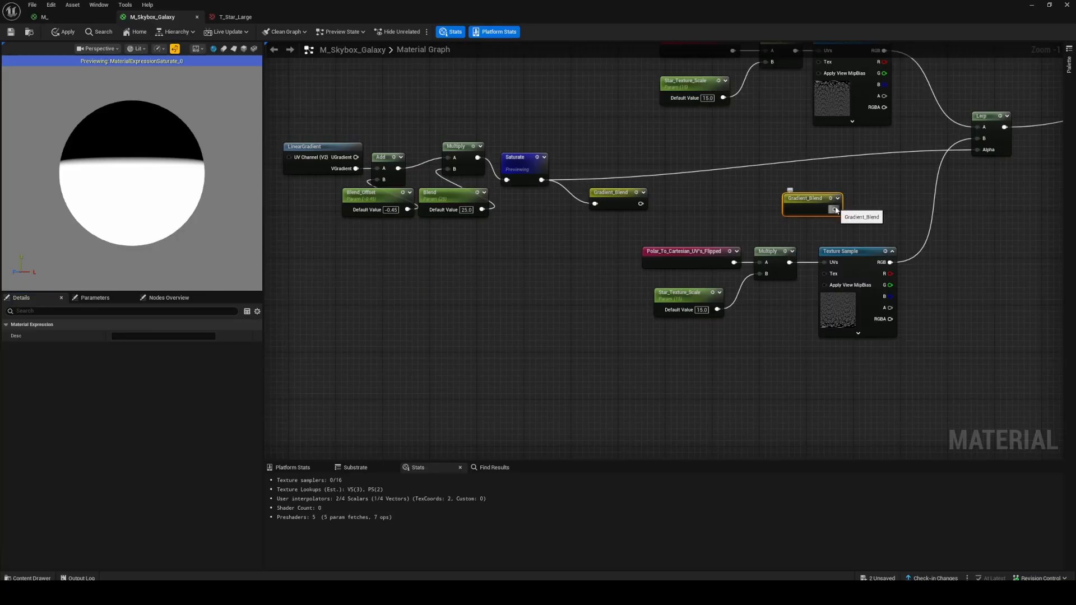
drag(835, 209, 978, 149)
drag(792, 211, 843, 144)
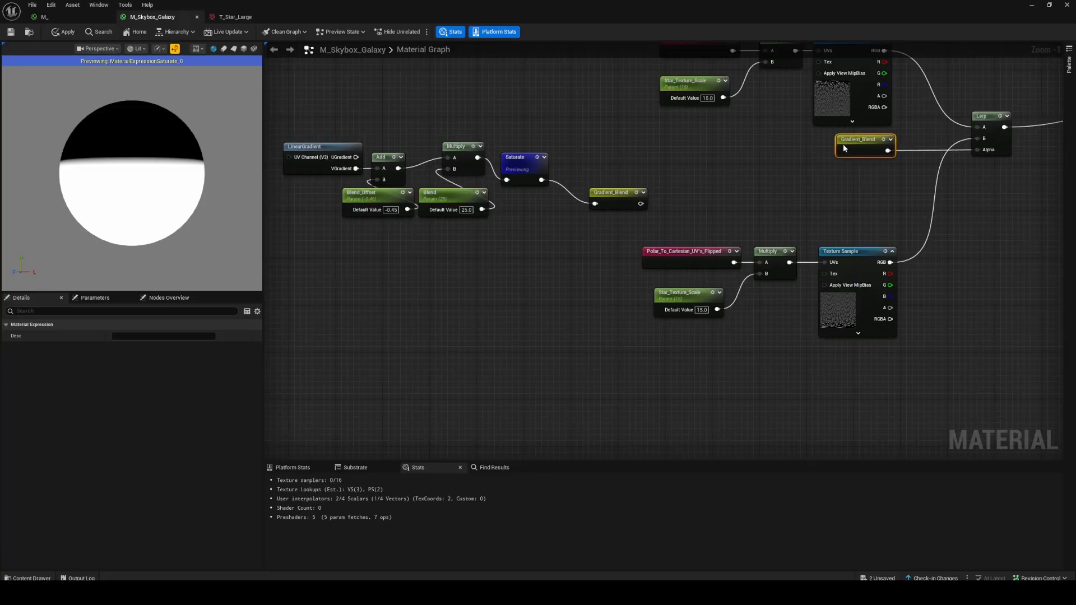
click(723, 181)
Place the Gradient_Blend declaration beside Saturate and straighten the connections along the gradient chain.
right_drag(447, 135, 595, 227)
drag(748, 284, 719, 262)
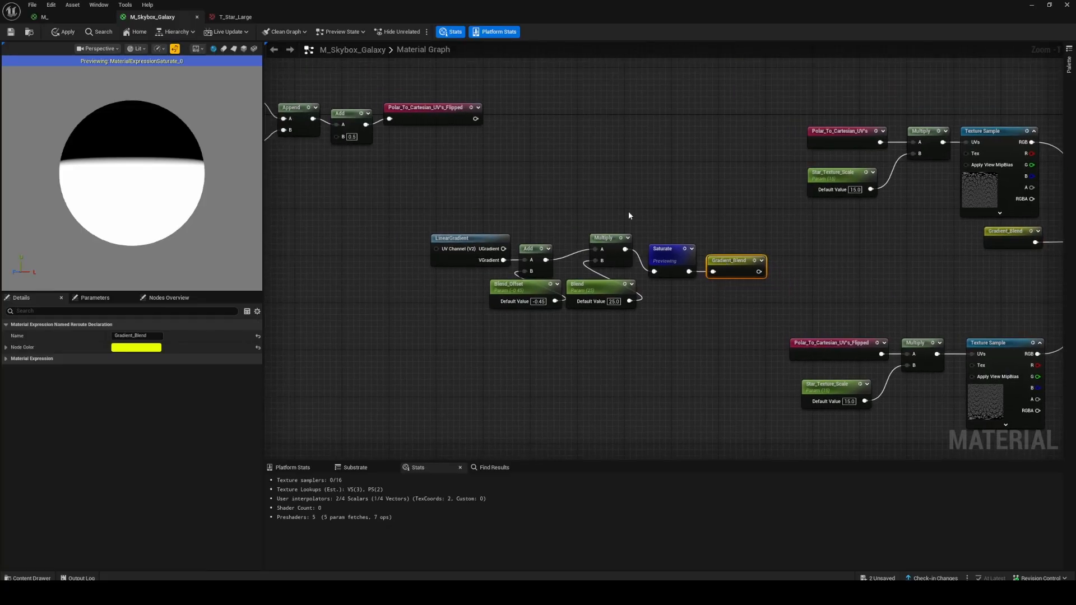
drag(630, 213, 725, 252)
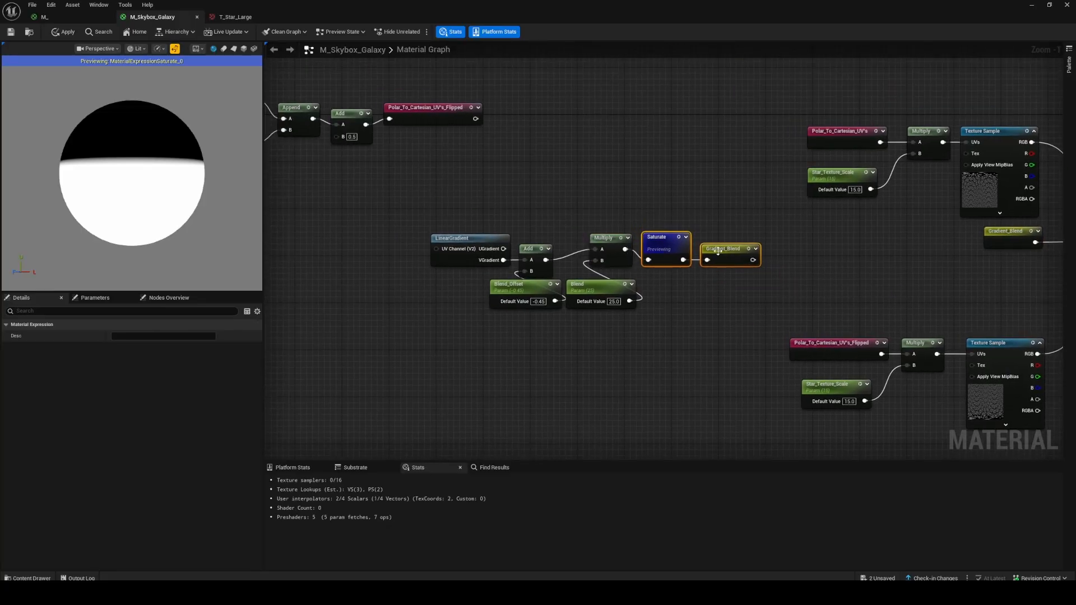
drag(436, 202, 760, 278)
key(q)
Move the complete gradient blend chain beneath the lower UV chain.
drag(489, 209, 766, 345)
drag(730, 240, 428, 221)
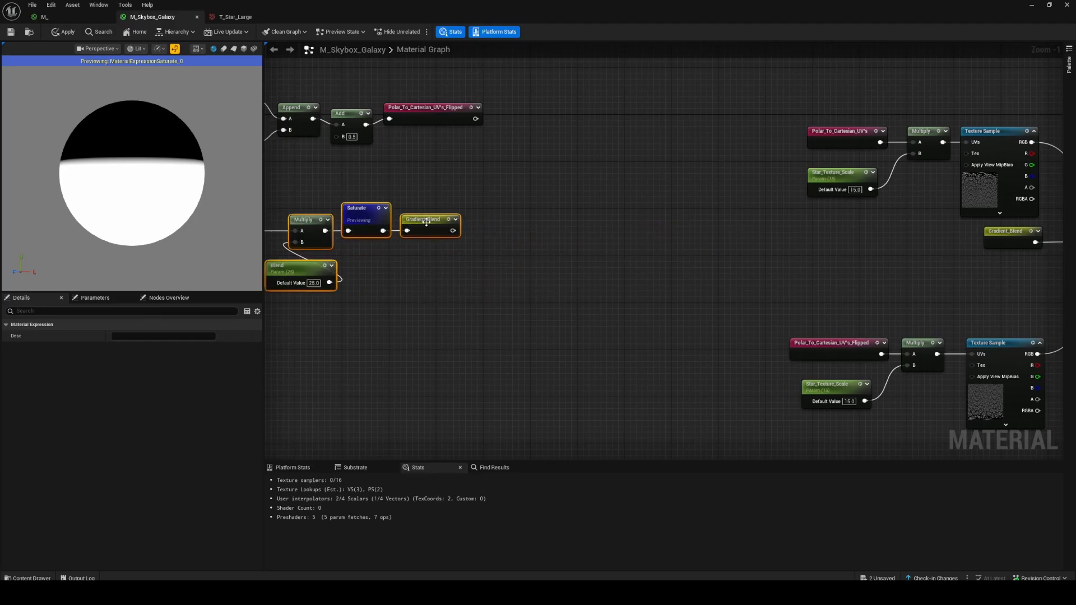
right_drag(428, 222, 841, 258)
drag(841, 258, 559, 288)
scroll(572, 280, down, 3)
right_drag(572, 280, 630, 299)
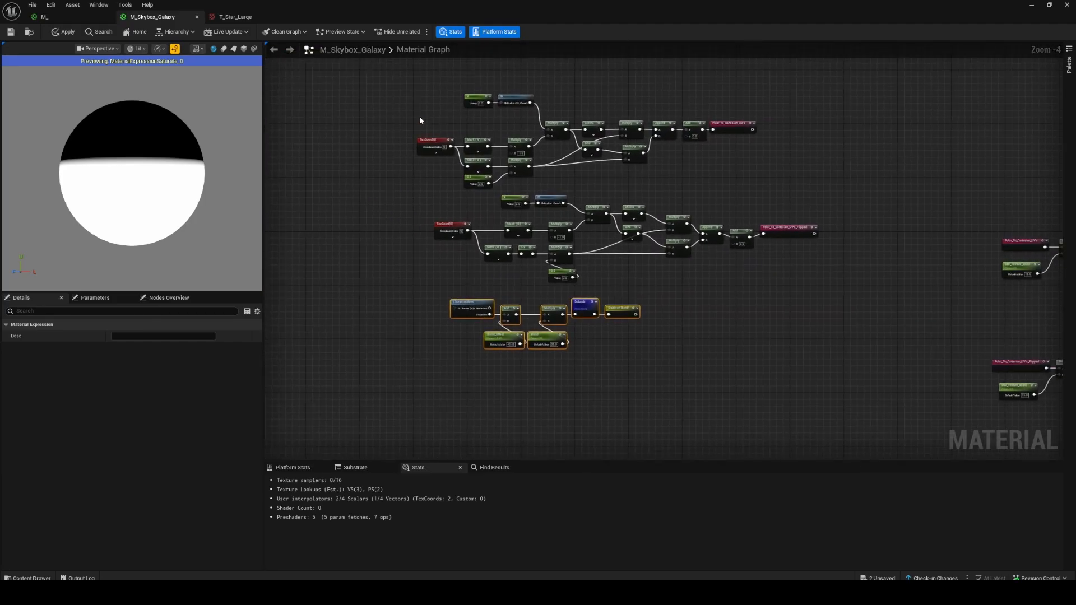
Shift both UV chains slightly up and left and enclose them in a comment box titled UV's.
drag(380, 72, 816, 286)
drag(778, 228, 721, 200)
text(c)
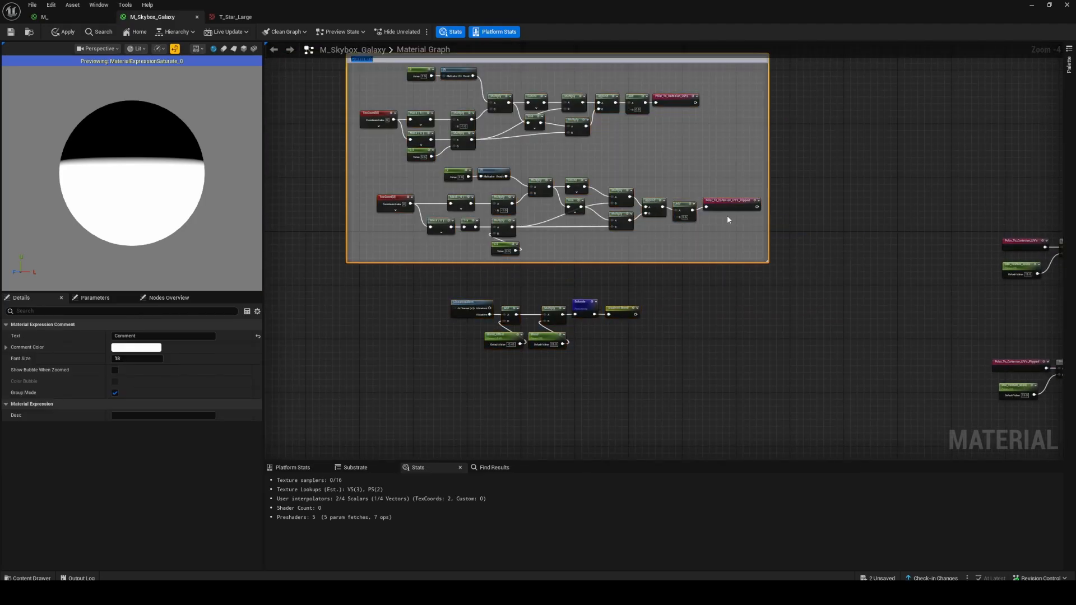
text(UV's)
key(Return)
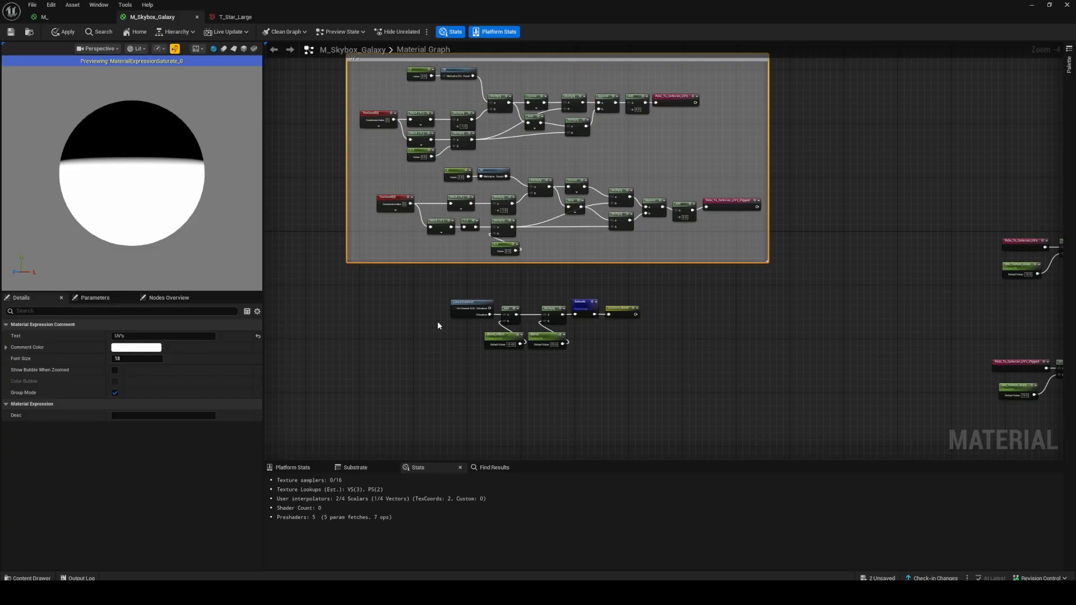
Move the gradient chain just below the UV's comment and enclose it in a comment box titled Blends.
drag(436, 289, 645, 359)
drag(636, 311, 559, 294)
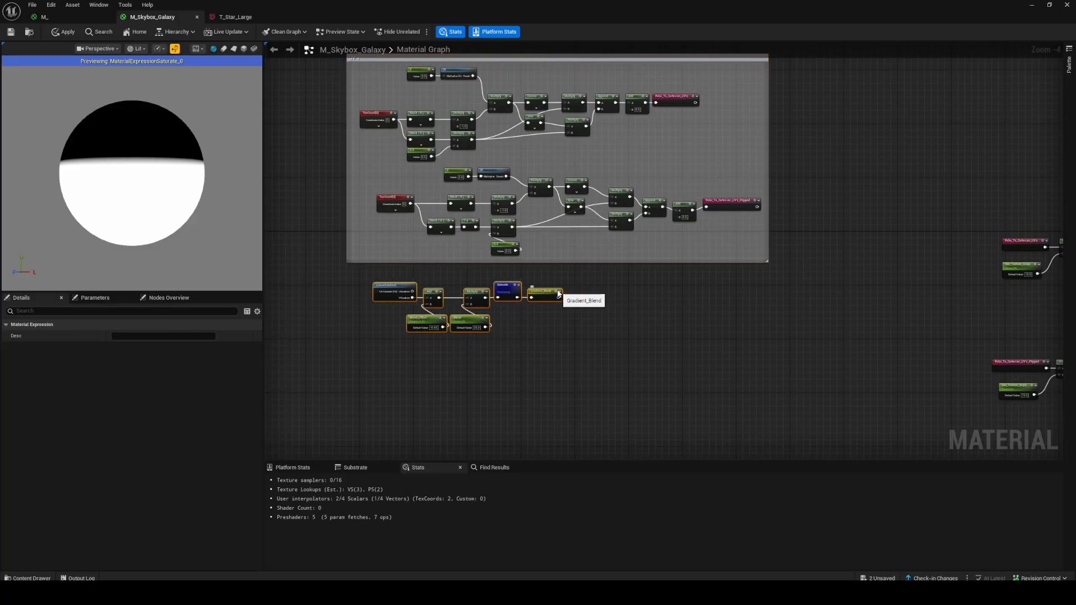
key(c)
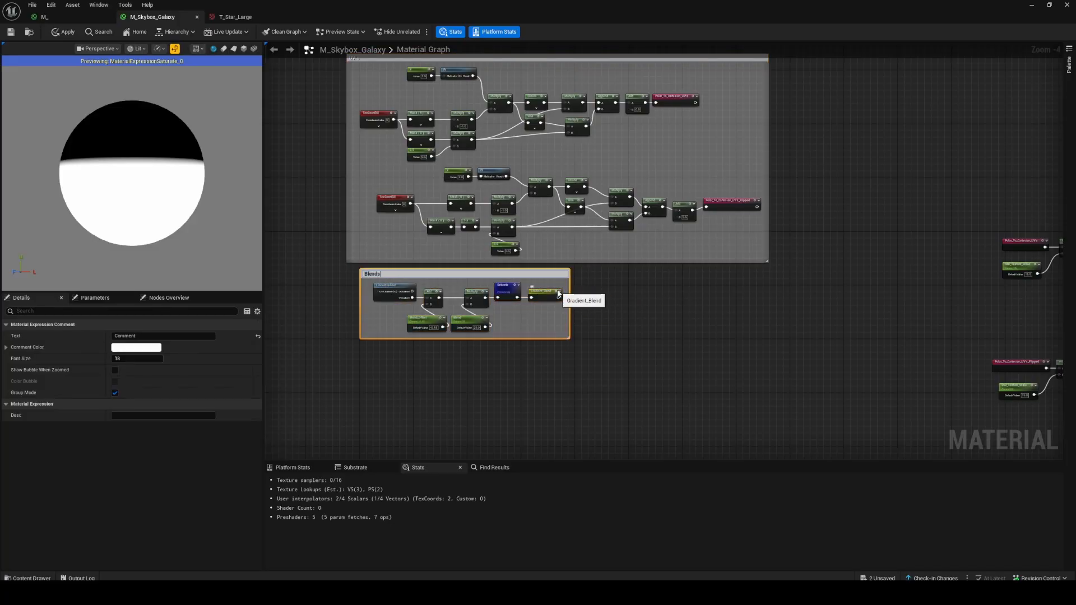
key(Return)
click(777, 319)
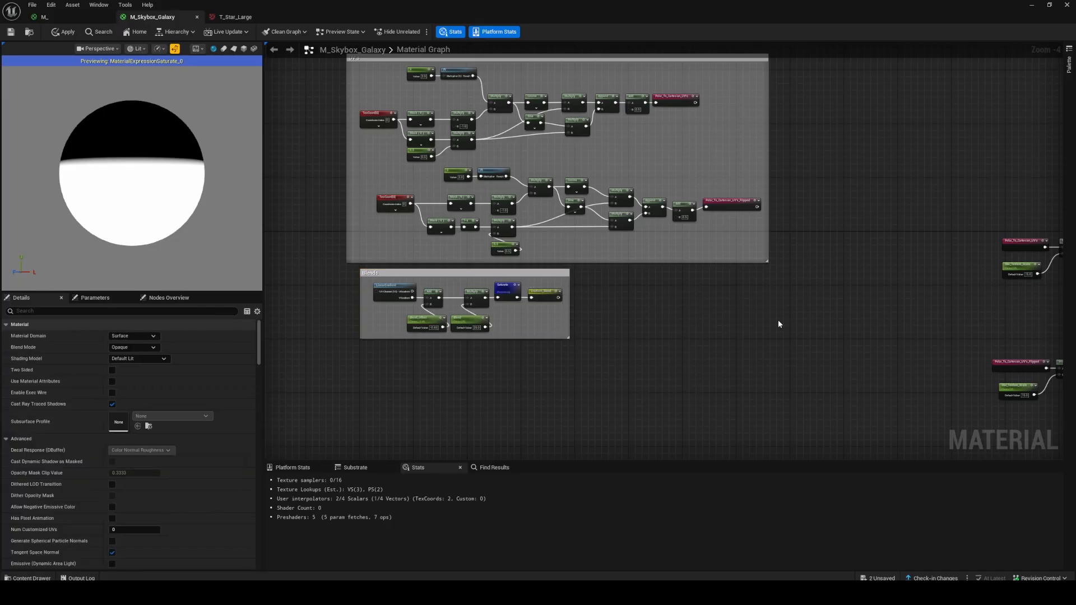
Move the two texture rows, Gradient_Blend reroute and Lerp together upward so the Lerp lines up with the material output's first input.
right_drag(934, 298, 357, 229)
drag(368, 149, 633, 348)
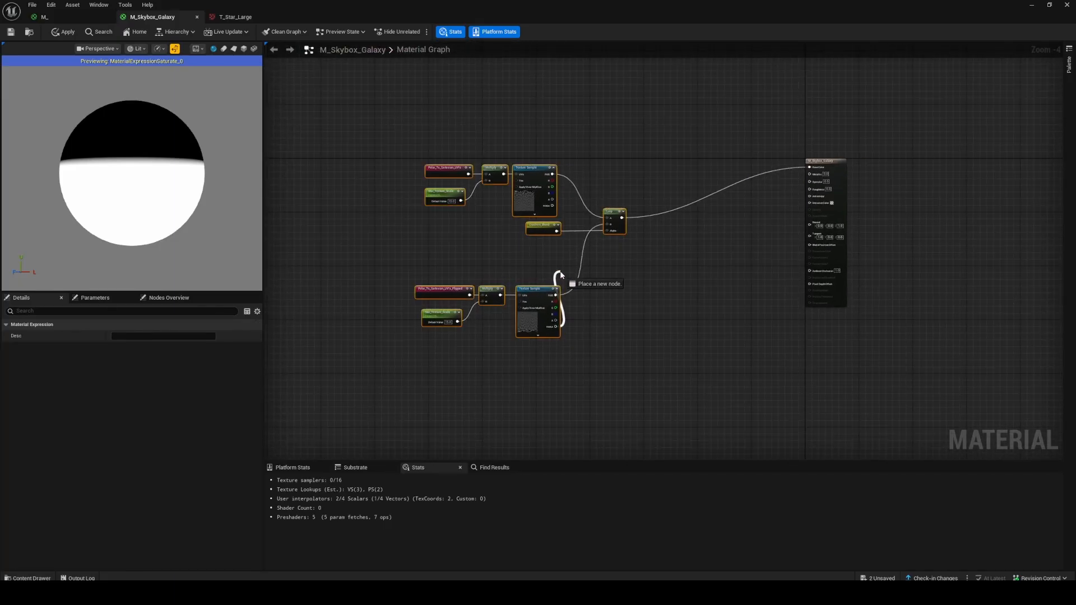
drag(534, 288, 542, 238)
click(593, 245)
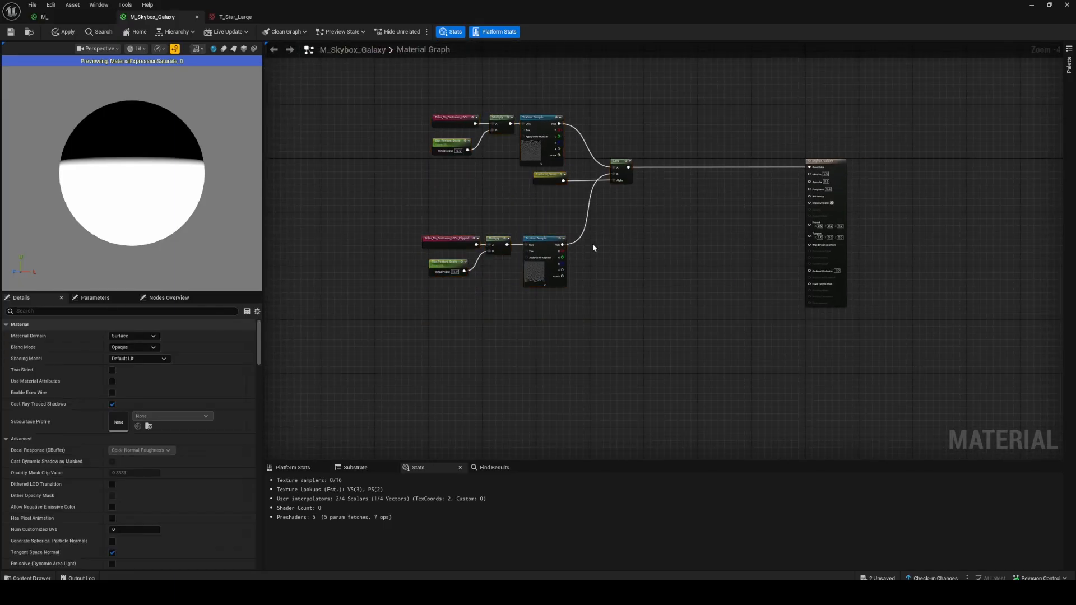
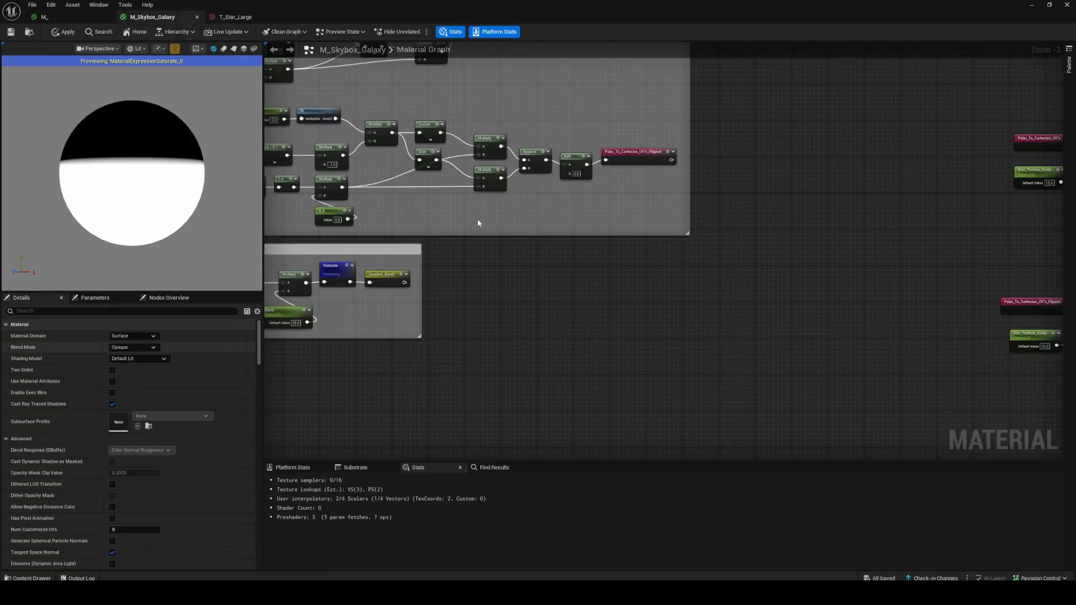
right_drag(478, 223, 639, 322)
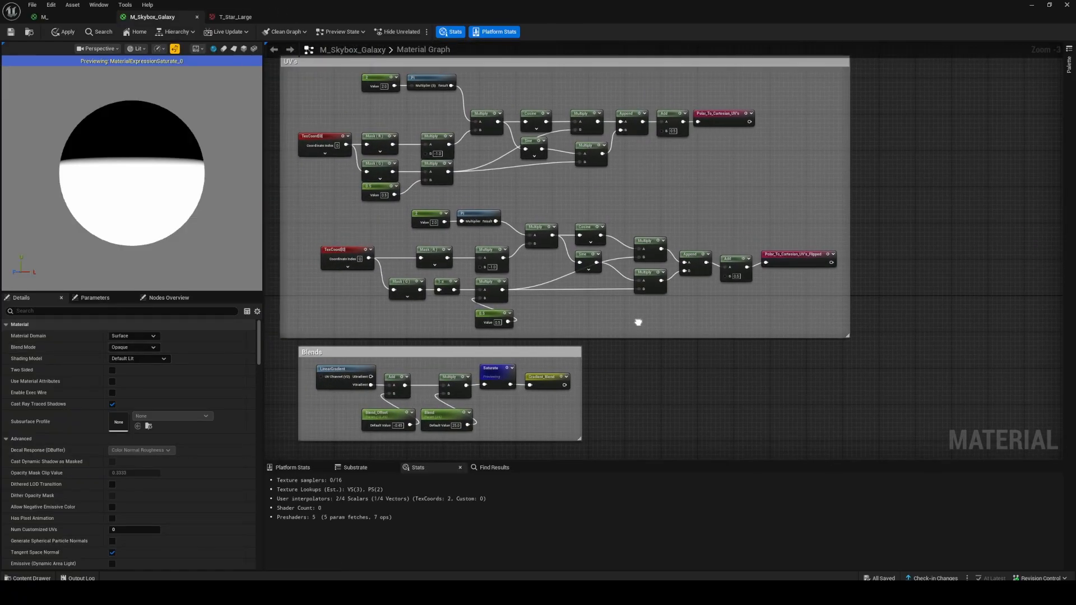
right_drag(488, 184, 496, 226)
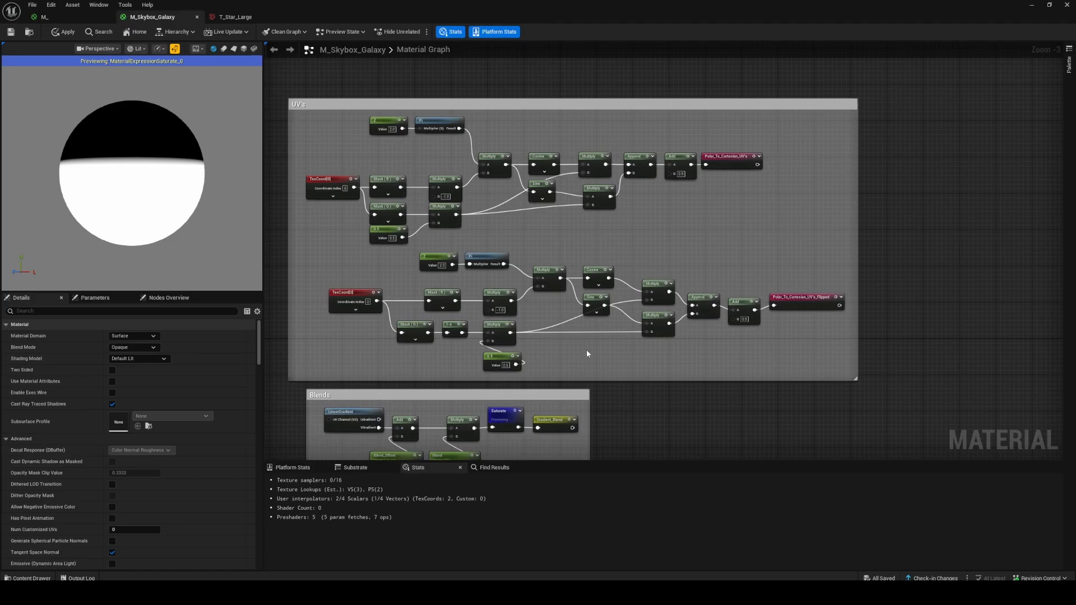
Nudge the polar-to-cartesian node group and the flipped group to tidier positions inside the UVs comment box.
right_drag(586, 353, 560, 251)
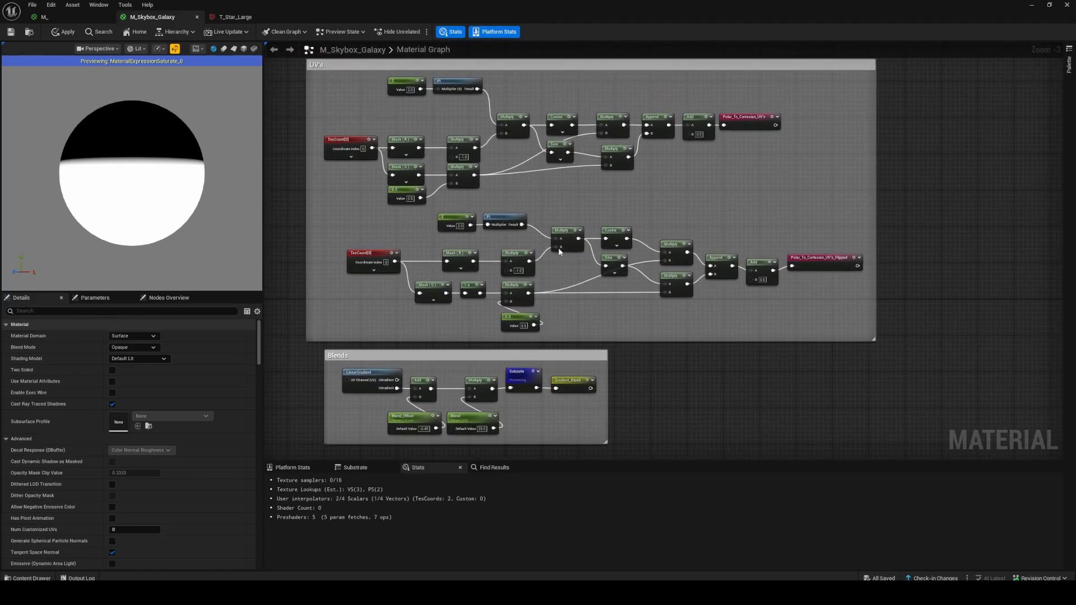
scroll(533, 166, up, 1)
right_drag(531, 163, 594, 224)
drag(359, 133, 860, 260)
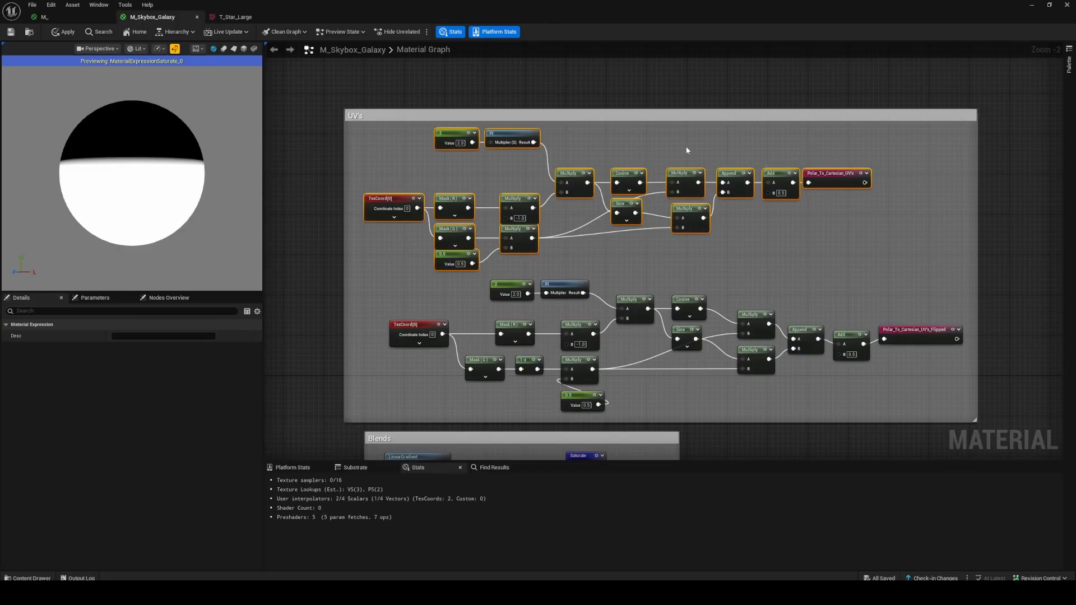
drag(822, 181, 810, 173)
right_drag(798, 236, 779, 201)
right_drag(503, 195, 506, 169)
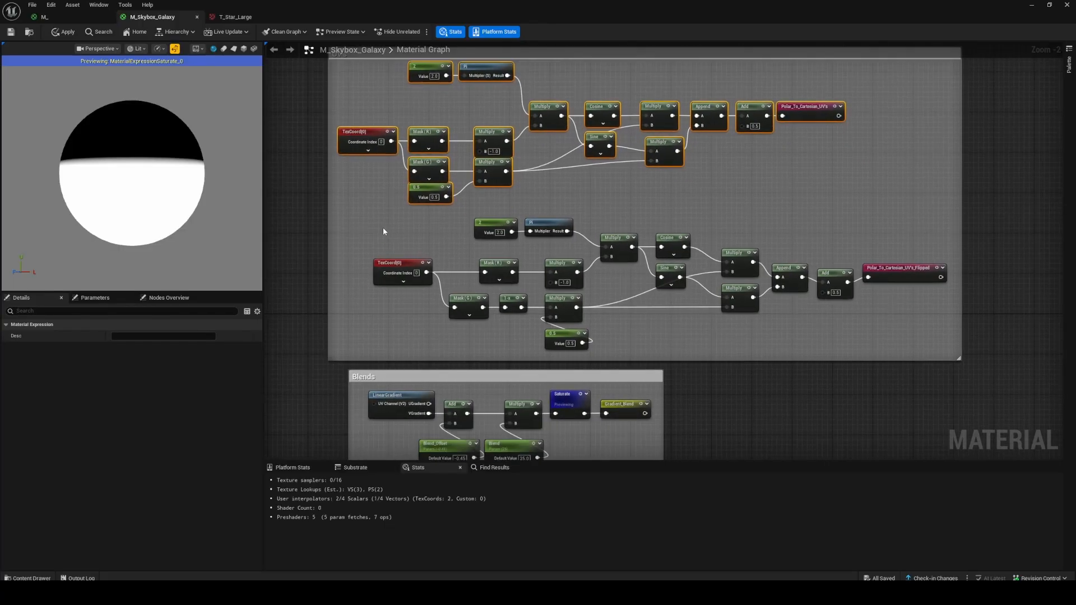
drag(383, 231, 900, 342)
drag(513, 306, 498, 311)
click(496, 329)
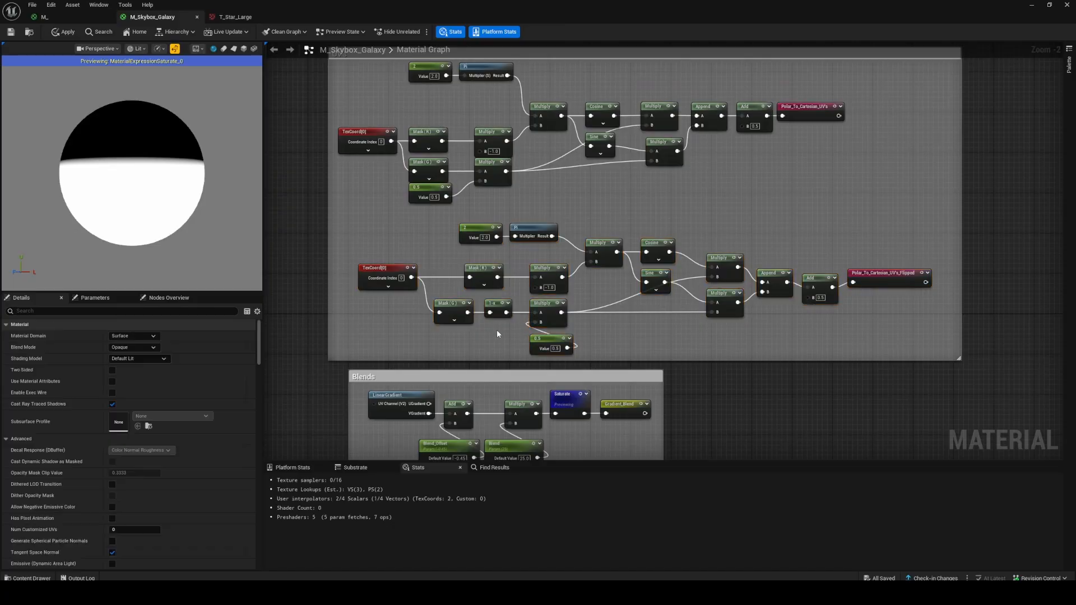
Review the Blends gradient nodes and the star texture network through the Lerp to the material output.
scroll(497, 329, up, 2)
click(506, 311)
click(513, 342)
right_drag(512, 342, 554, 142)
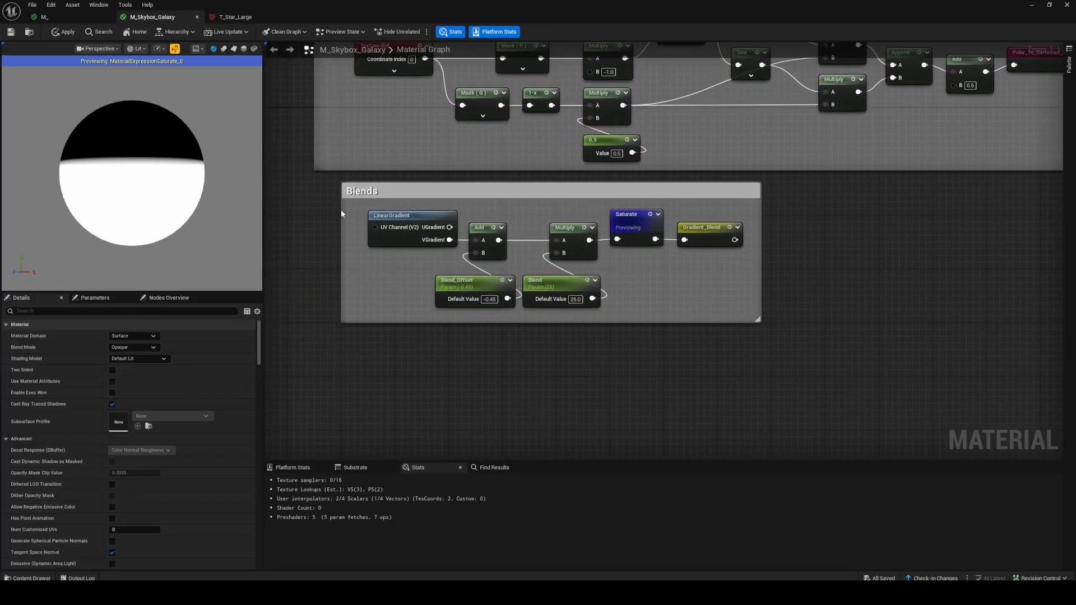
drag(341, 209, 730, 311)
click(731, 311)
scroll(736, 291, down, 3)
right_drag(852, 285, 369, 285)
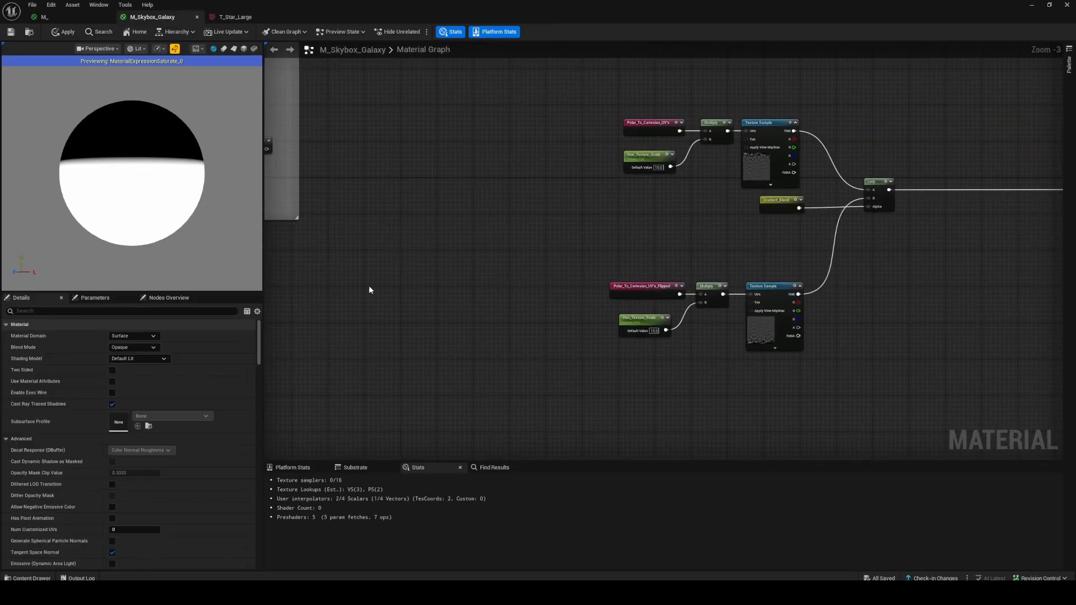
right_drag(598, 120, 386, 120)
drag(362, 103, 712, 372)
click(708, 314)
right_drag(708, 307, 624, 405)
right_drag(610, 331, 689, 256)
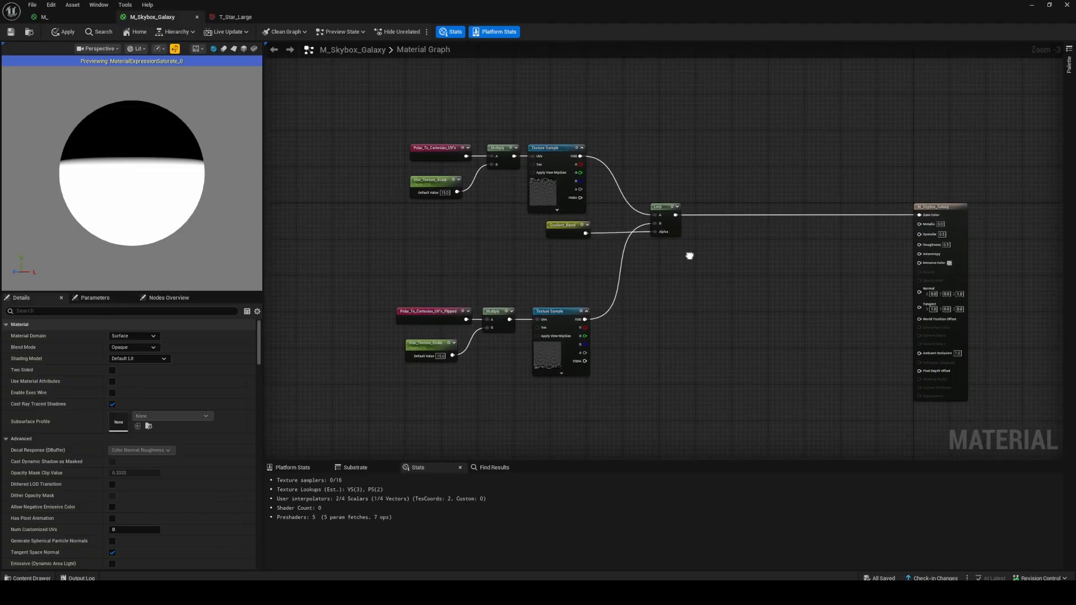
scroll(498, 228, up, 2)
right_drag(777, 290, 683, 290)
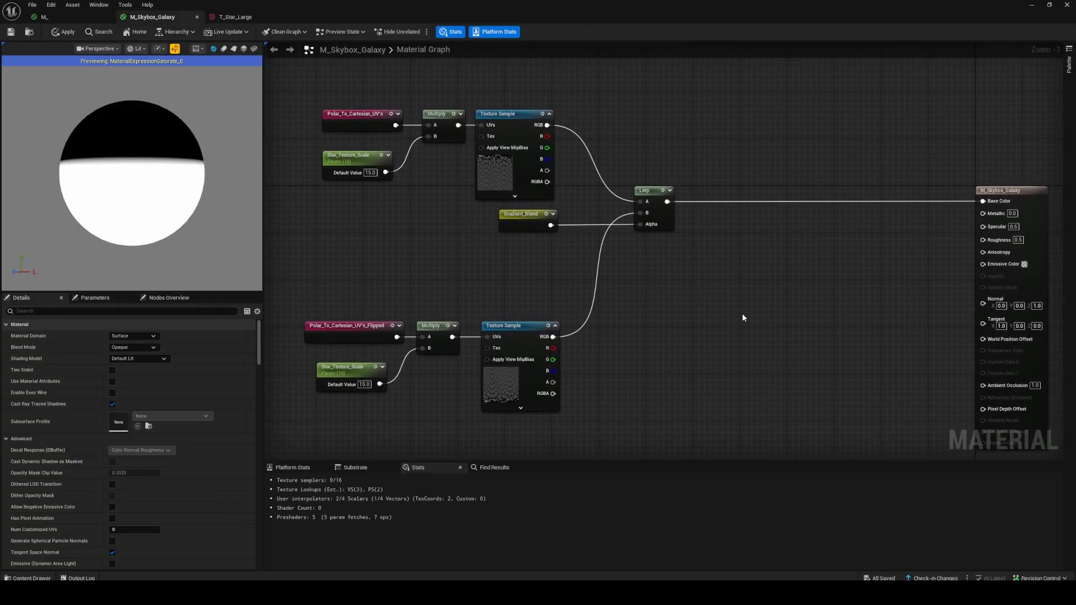
Add a three-component constant above the Lerp, convert it to a parameter and name it Stars_Colour.
right_drag(742, 315, 715, 338)
key(3)
click(595, 90)
right_drag(671, 177, 655, 183)
right_click(627, 147)
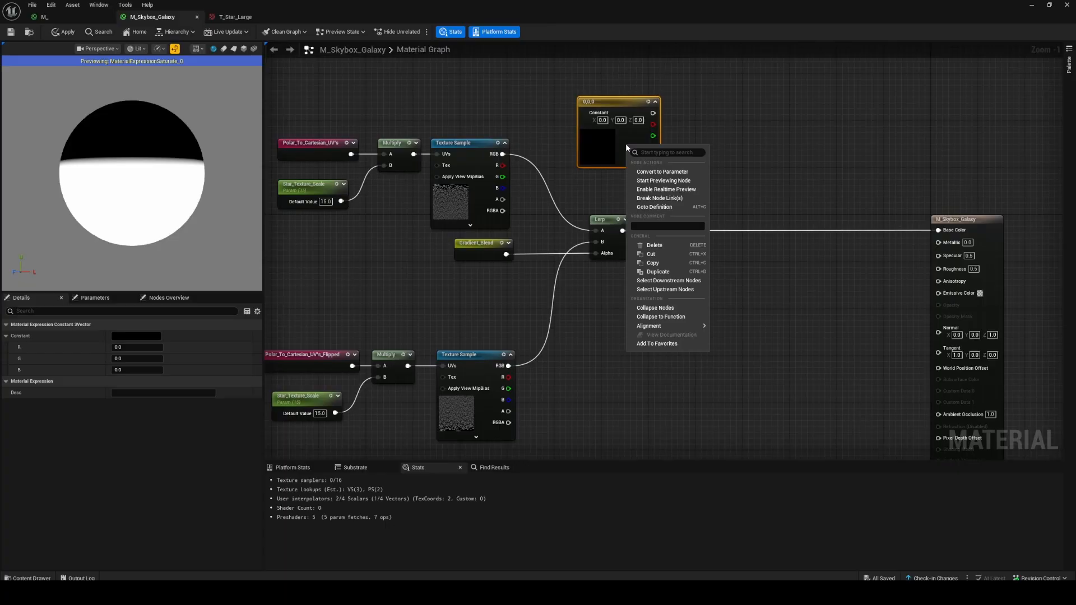
click(662, 171)
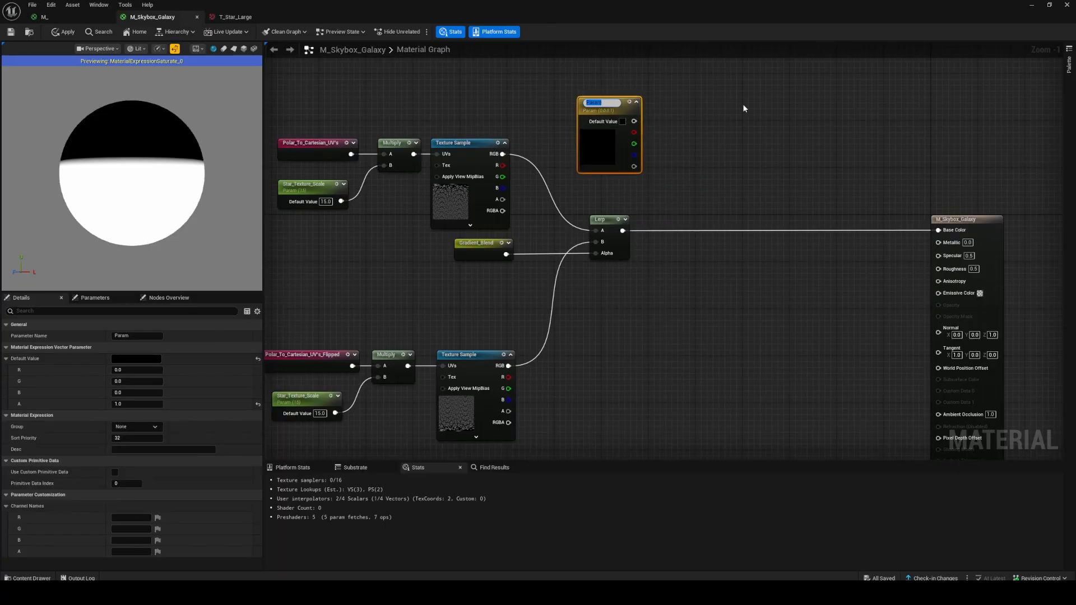
text(Stars_Colour)
key(Return)
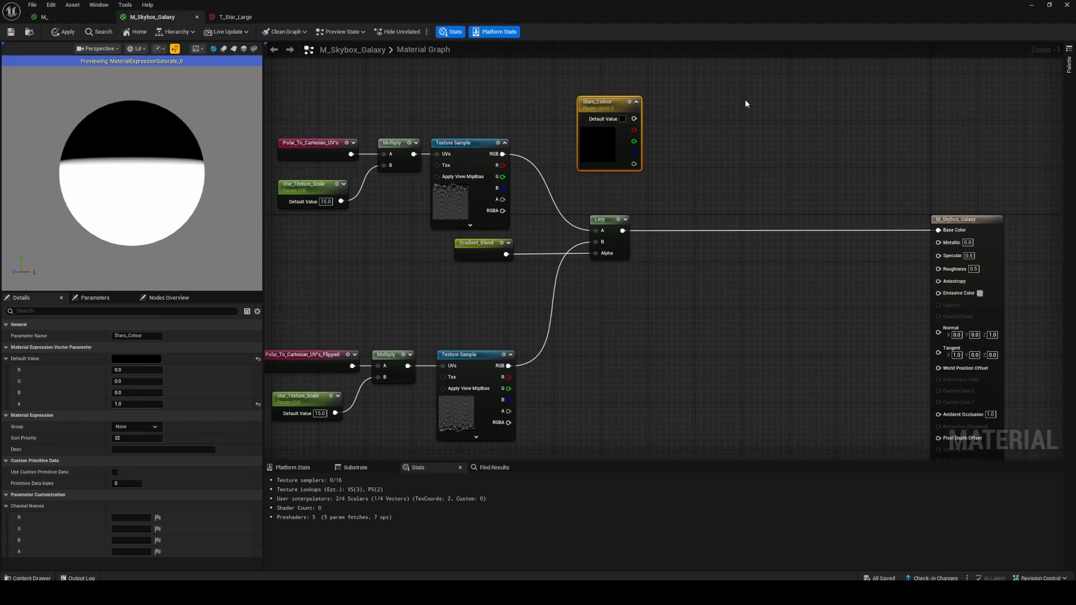
Multiply Stars_Colour by the Lerp output and connect the result to both Base Color and Emissive Color.
click(675, 144)
key(m)
click(661, 185)
drag(622, 230, 633, 118)
drag(677, 190, 939, 230)
drag(713, 190, 951, 293)
right_drag(845, 285, 689, 262)
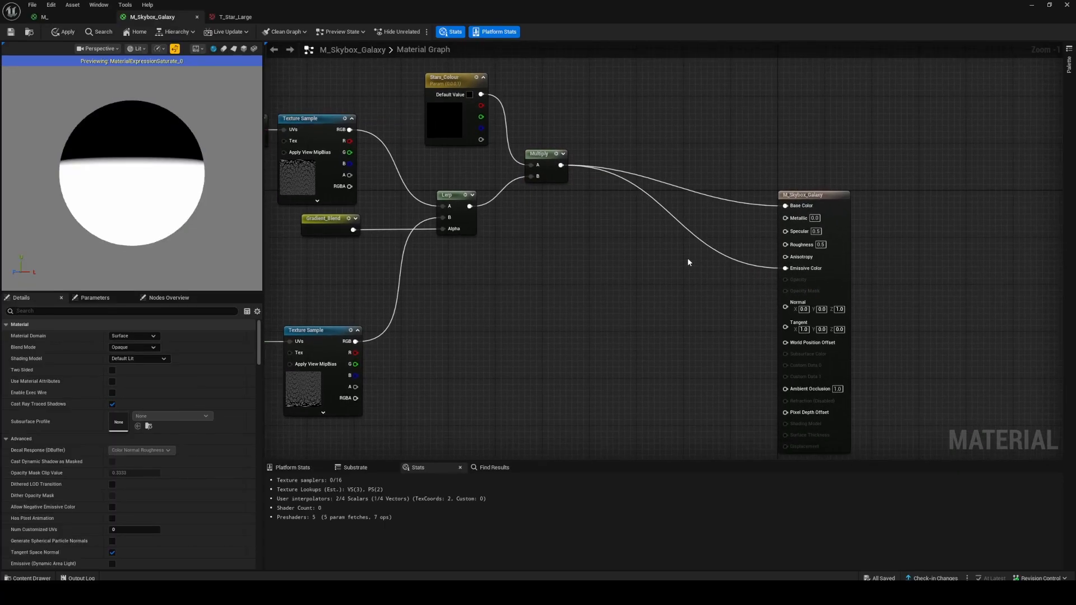
Add two scalar parameters above the material output and name them Metallic and Roughness.
click(690, 117)
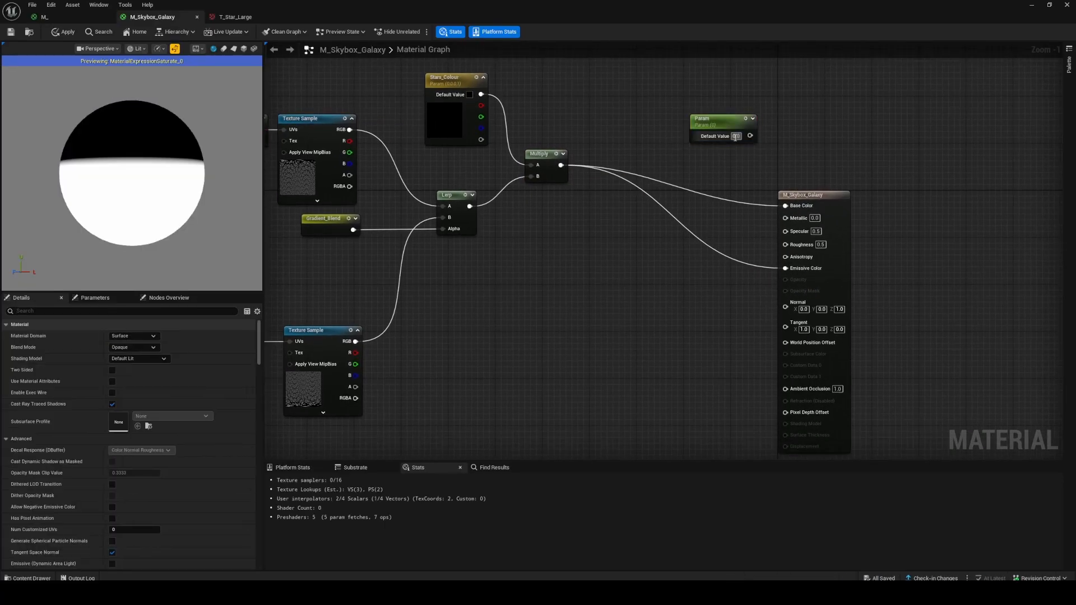
click(691, 147)
click(707, 128)
drag(137, 336, 64, 326)
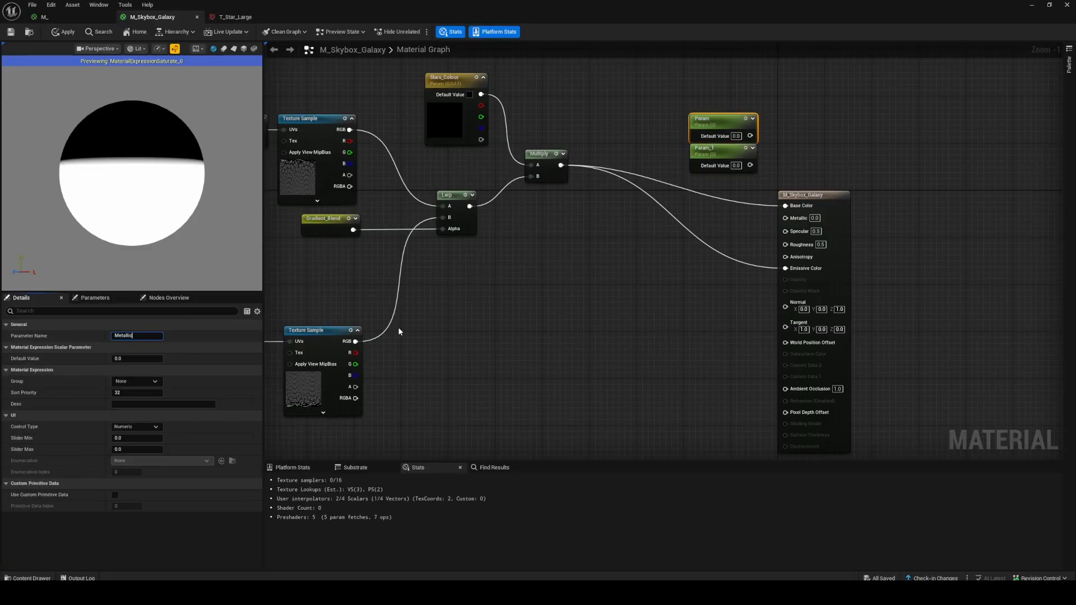
click(707, 149)
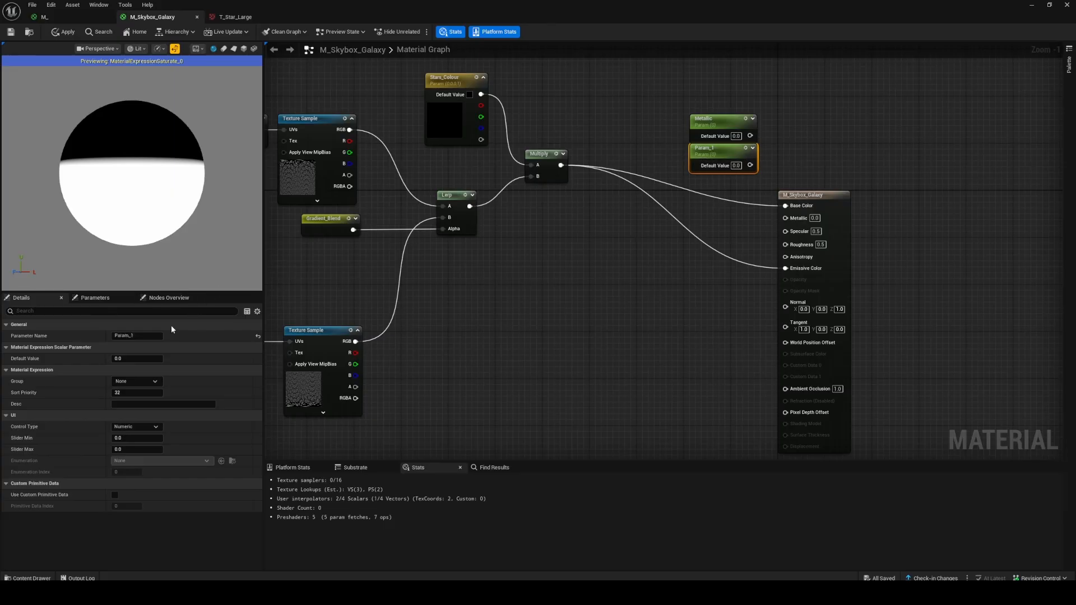
double_click(138, 336)
text(Roughness)
key(Return)
Connect the Metallic and Roughness parameters to their matching material inputs, set Roughness to 1.0 and save the material.
drag(755, 135, 785, 217)
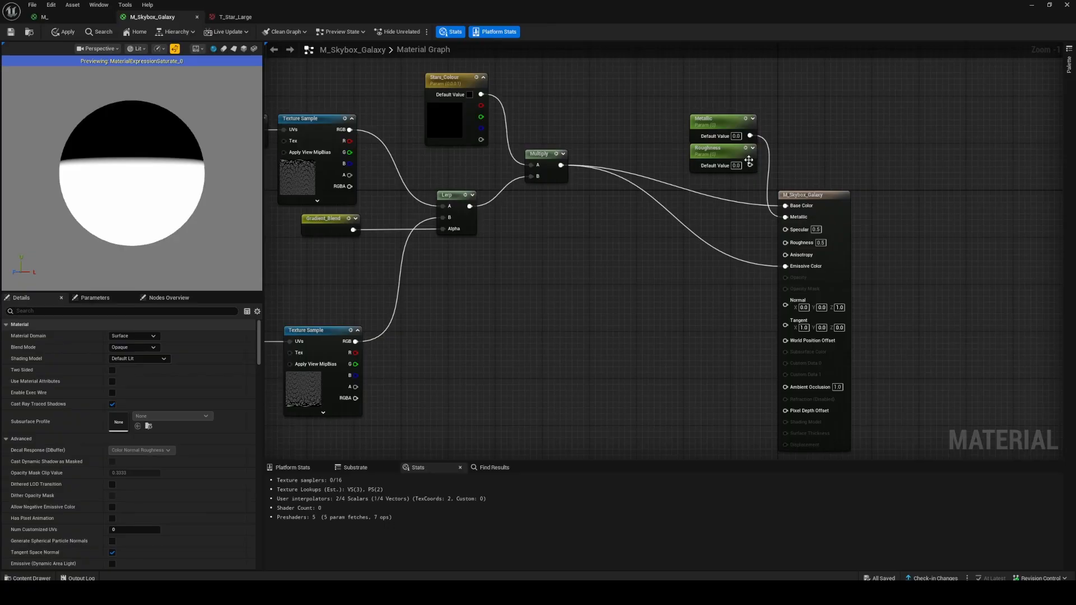
drag(750, 165, 785, 243)
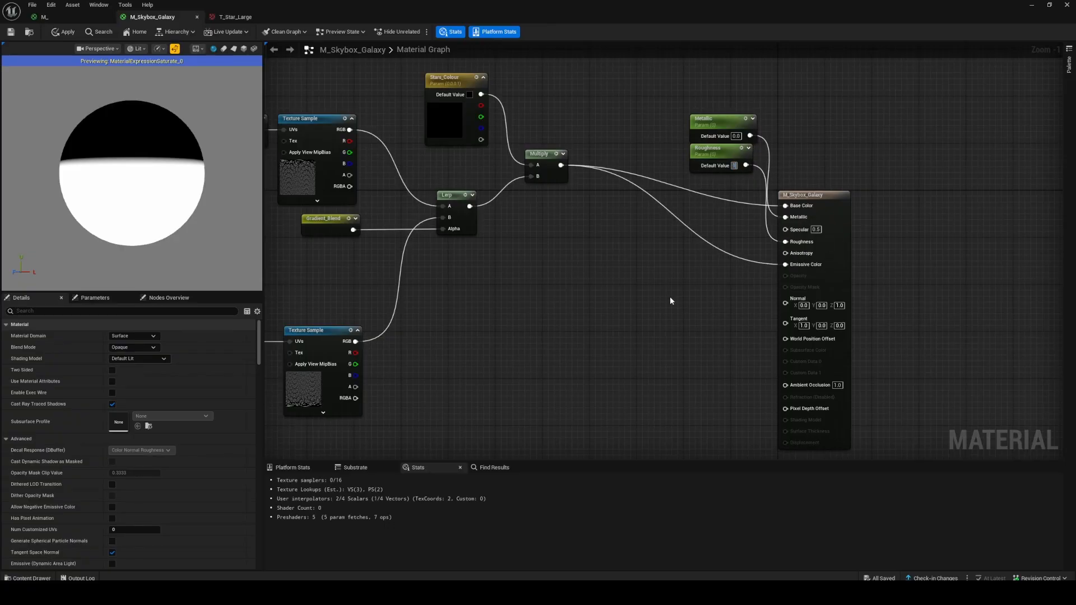
click(11, 32)
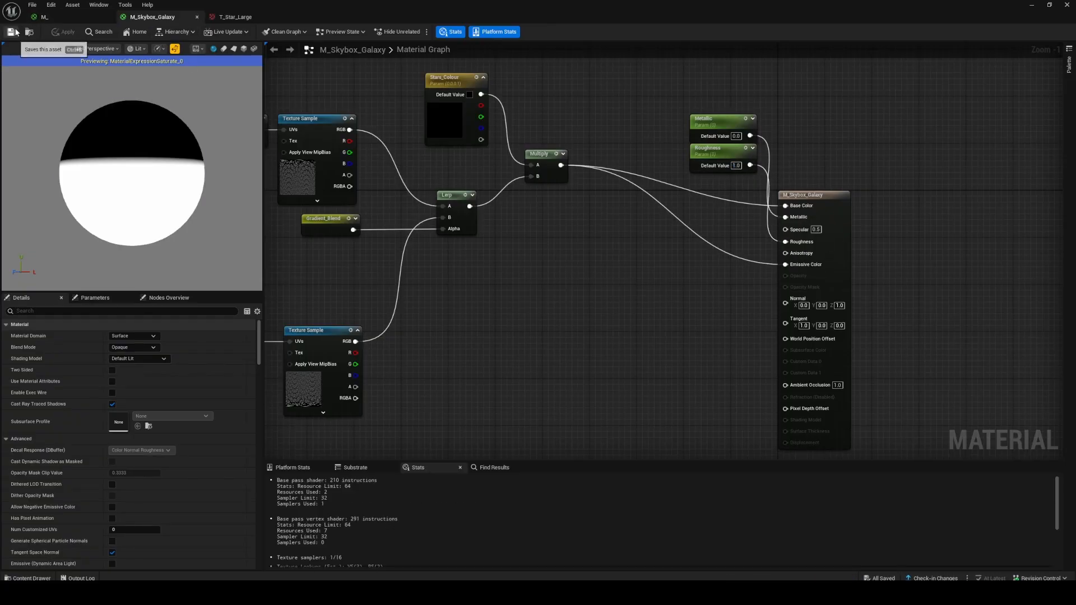
Set the Stars_Colour default to blue-violet with R 0.081, G 0.0 and B 1.0, keeping the level viewport in view.
drag(459, 4, 1, 263)
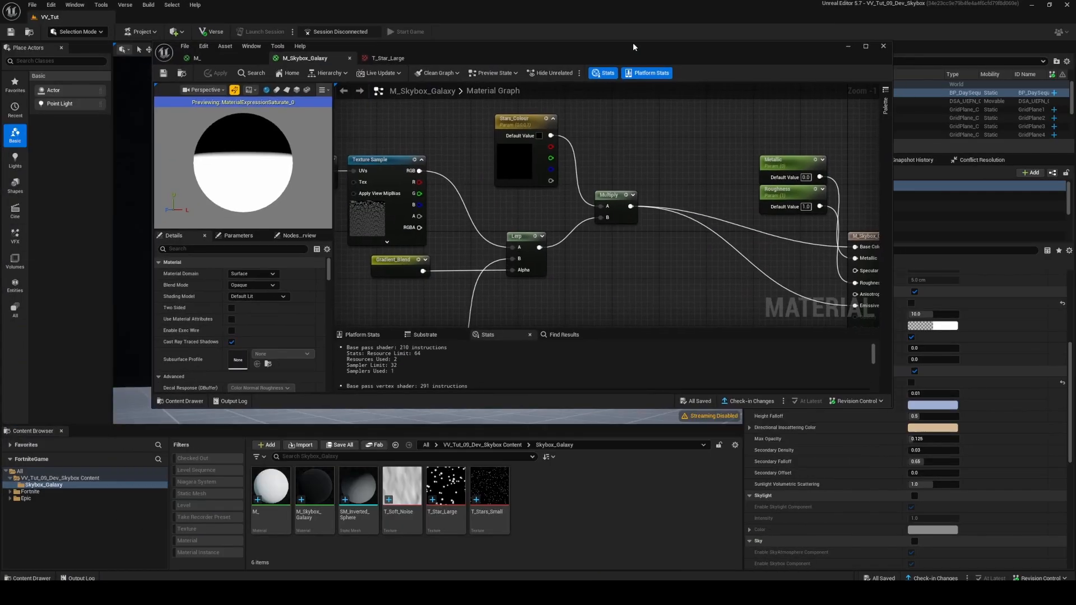
drag(426, 46, 407, 91)
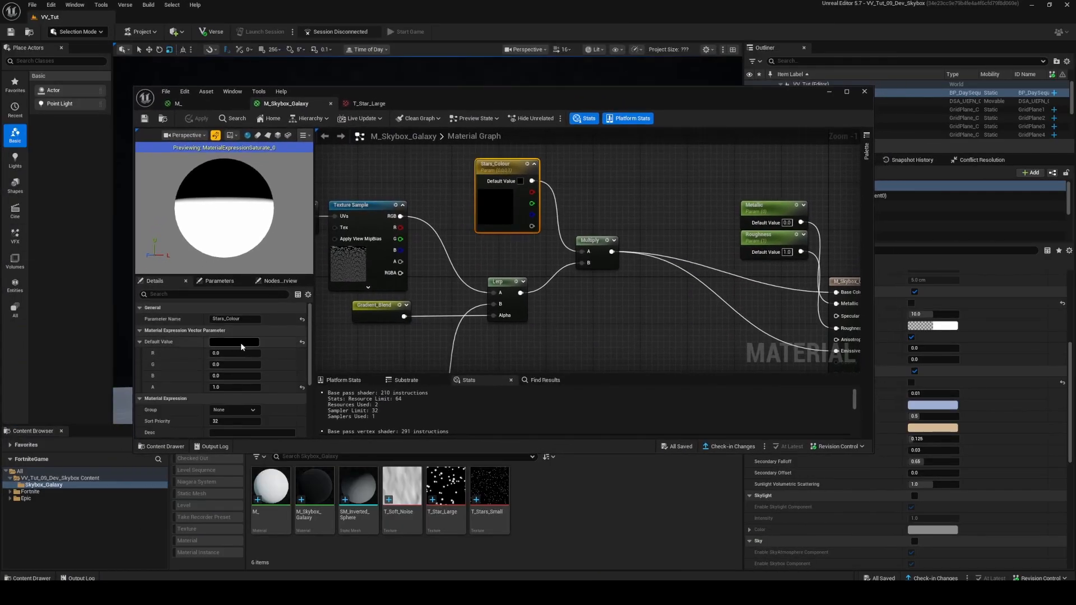
click(241, 343)
drag(264, 387, 329, 390)
drag(473, 98, 447, 362)
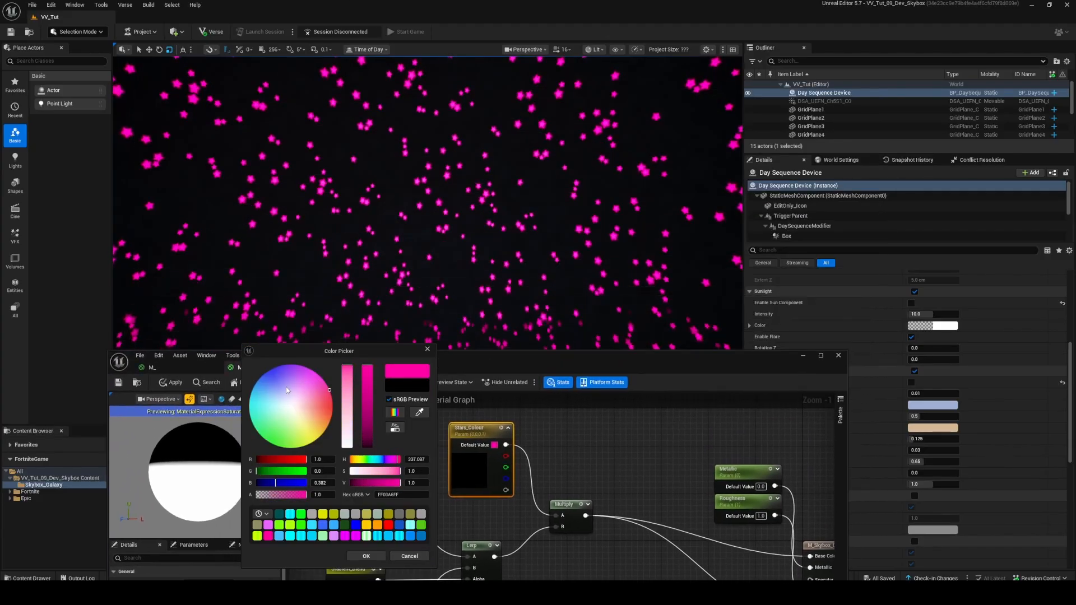
mouse_move(286, 387)
mouse_down()
mouse_move(290, 405)
mouse_move(316, 399)
mouse_move(303, 408)
mouse_move(314, 441)
mouse_move(289, 446)
mouse_move(255, 418)
mouse_move(262, 375)
mouse_move(283, 366)
mouse_move(272, 368)
mouse_up()
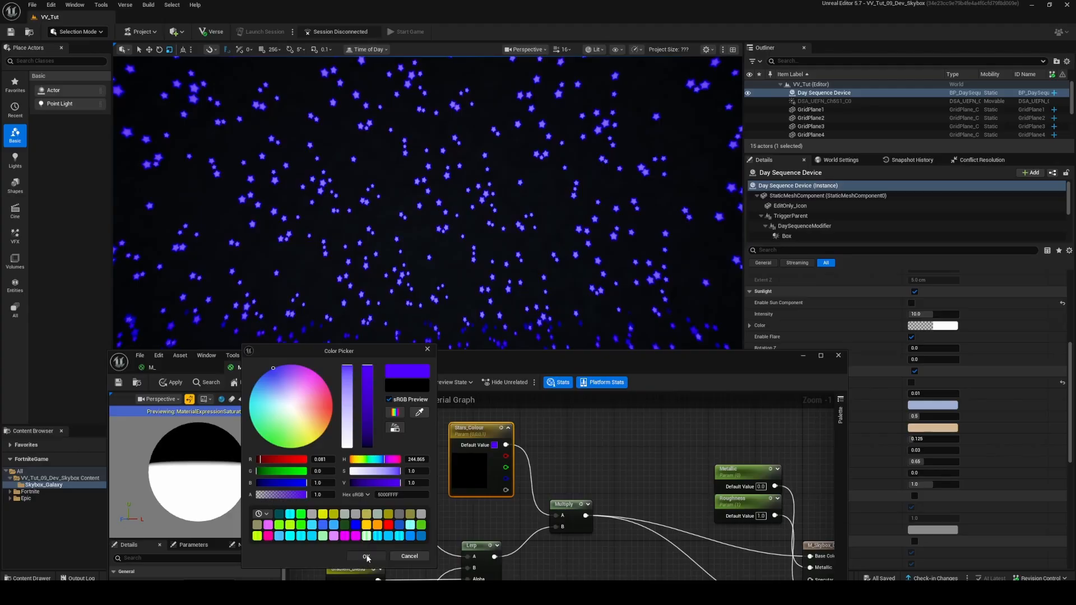
click(367, 557)
Move the flipped-UV star texture nodes up closer to the first star branch and maximize the material editor.
drag(468, 357, 466, 86)
right_drag(551, 332, 685, 144)
scroll(595, 293, down, 3)
right_drag(594, 293, 605, 315)
drag(412, 266, 572, 365)
drag(534, 287, 535, 245)
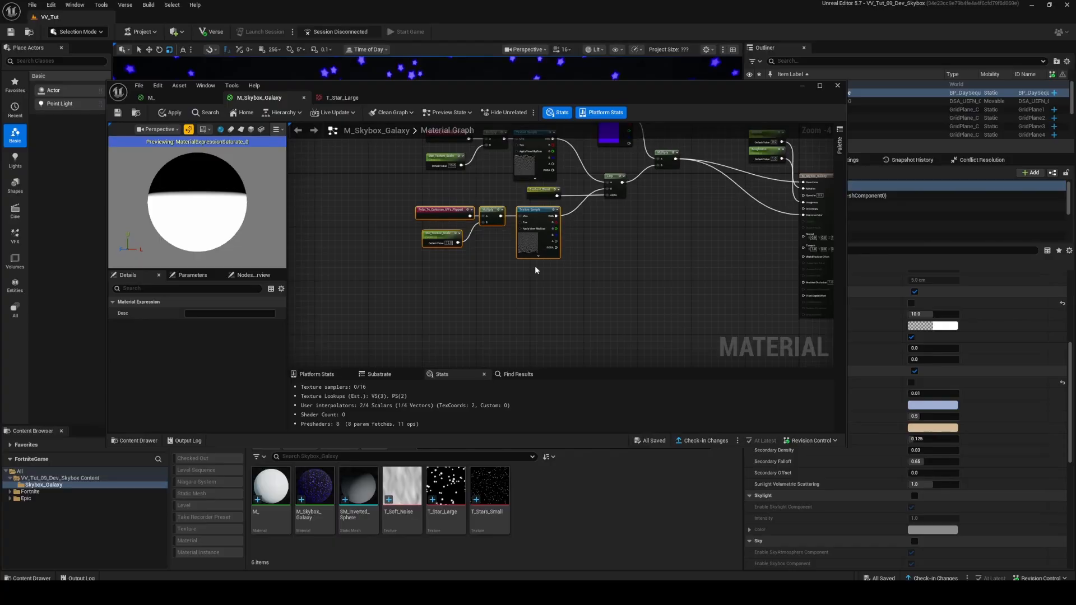
click(535, 268)
double_click(581, 86)
scroll(499, 219, up, 3)
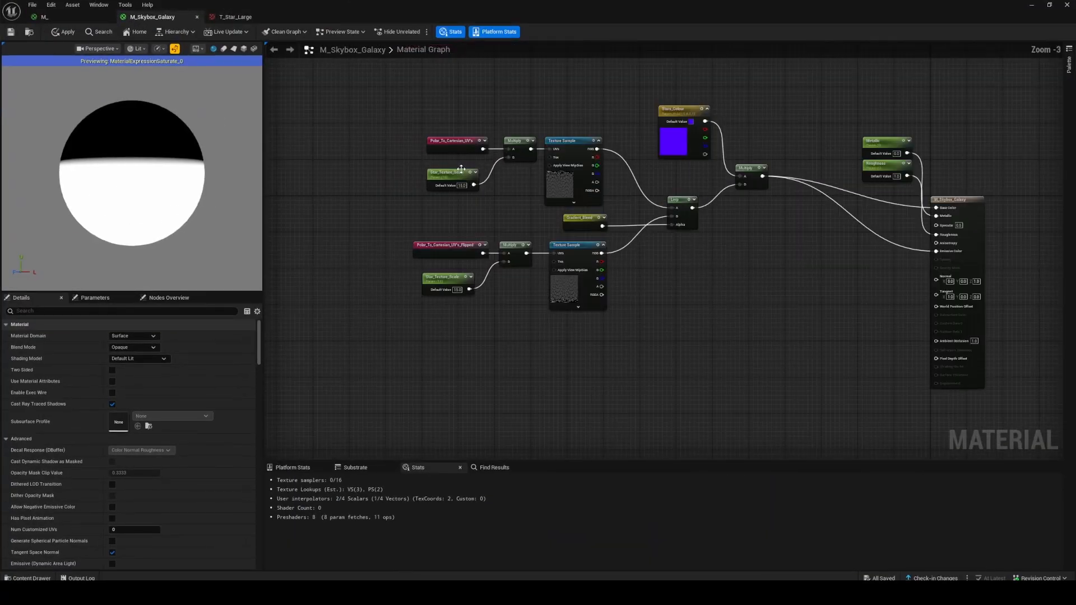
Duplicate the complete star texture network below the original and move the copied Lerp closer to its texture samples.
right_drag(469, 388, 465, 328)
drag(360, 364, 720, 70)
right_drag(733, 278, 753, 149)
key(ctrl+v)
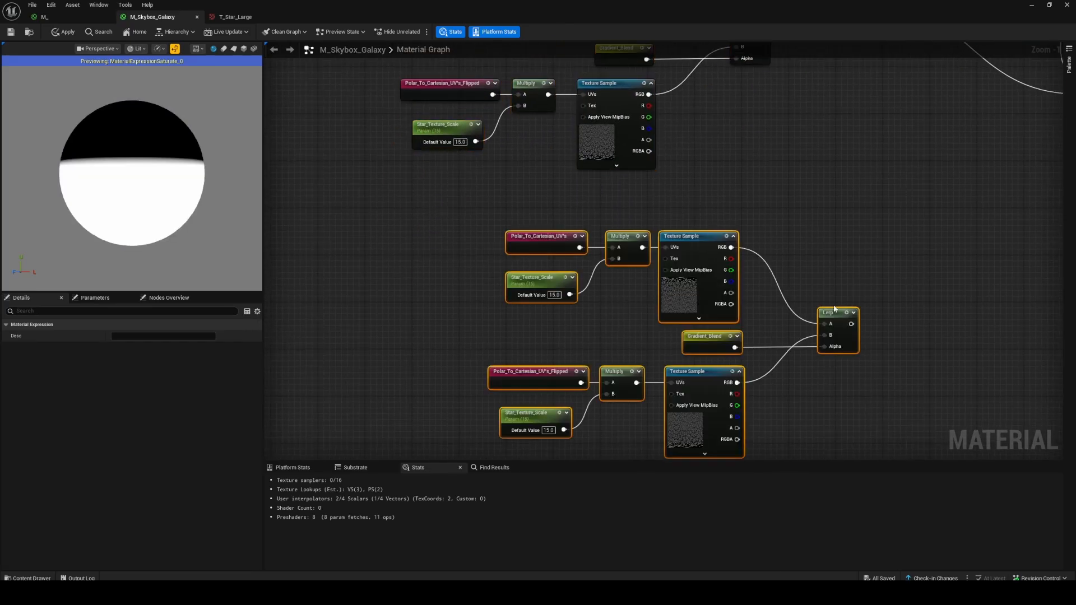
drag(834, 307, 710, 326)
Add a three-component constant above the duplicated Lerp.
key(3)
click(677, 237)
click(793, 317)
right_drag(792, 316, 746, 231)
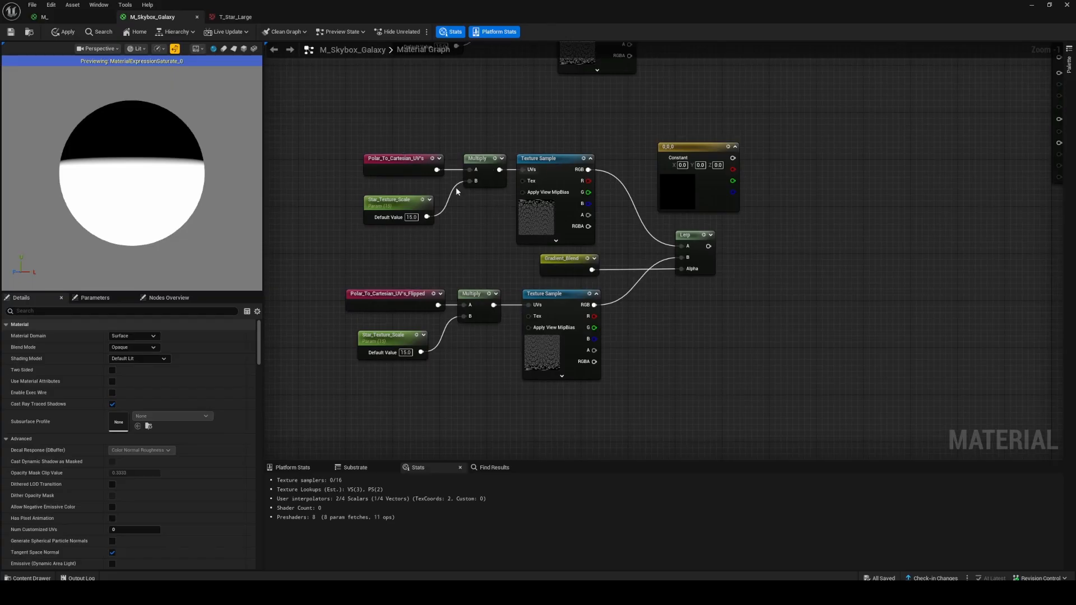
click(669, 146)
Rename both duplicated scale parameters to Small_Star_Texture_Scale.
click(356, 240)
click(382, 204)
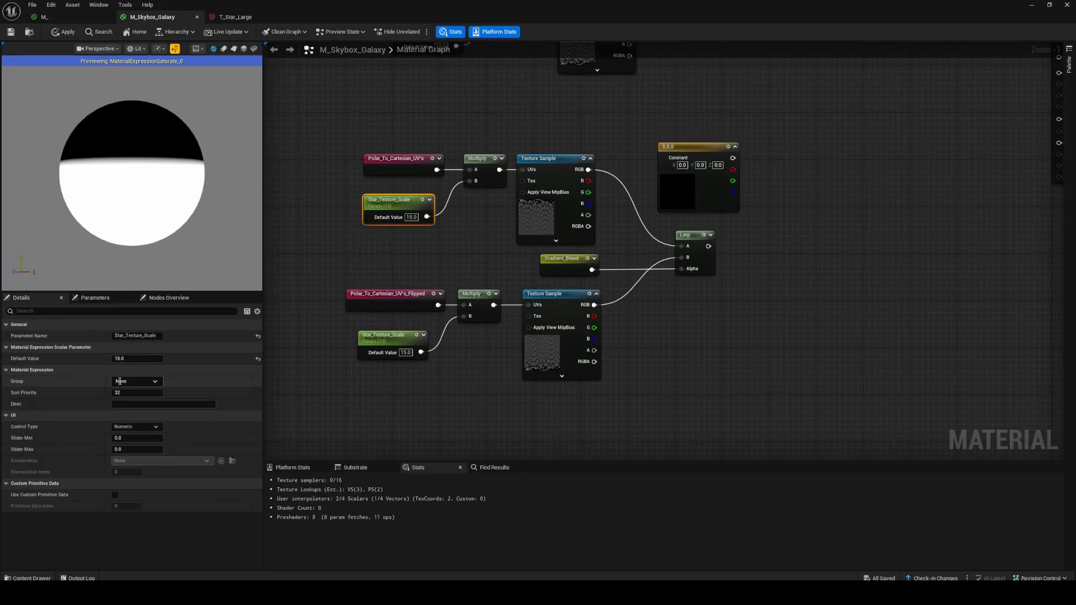
click(123, 335)
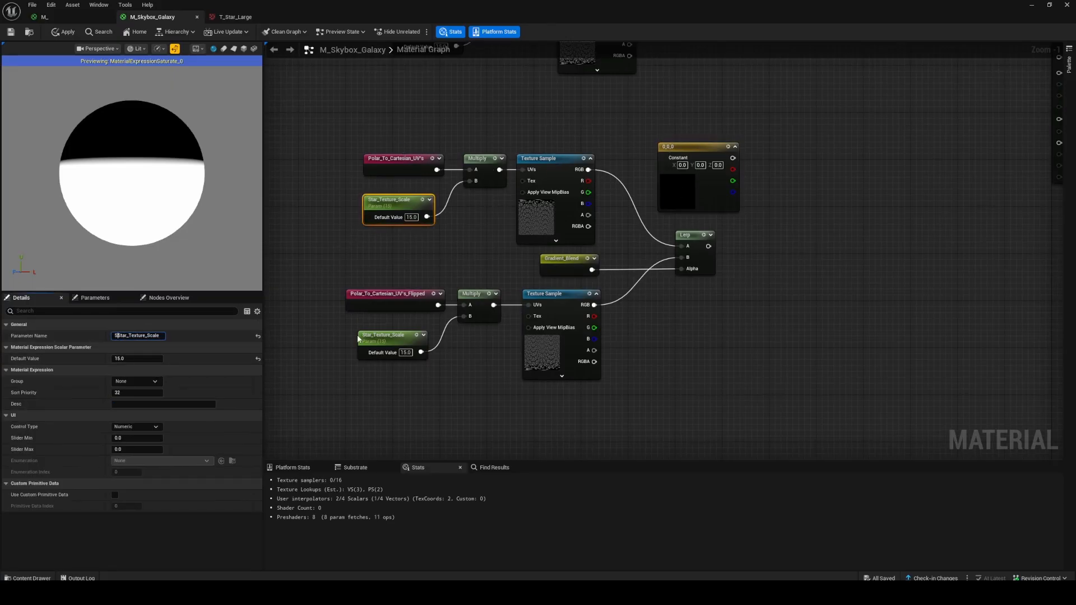
text(Small_)
key(Return)
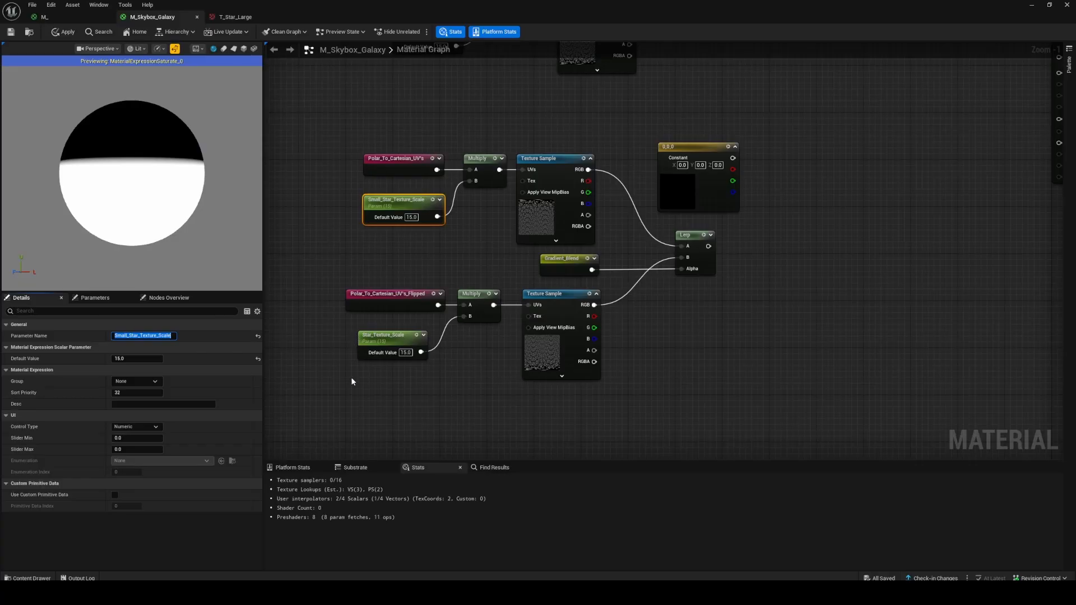
drag(330, 347, 380, 381)
click(116, 336)
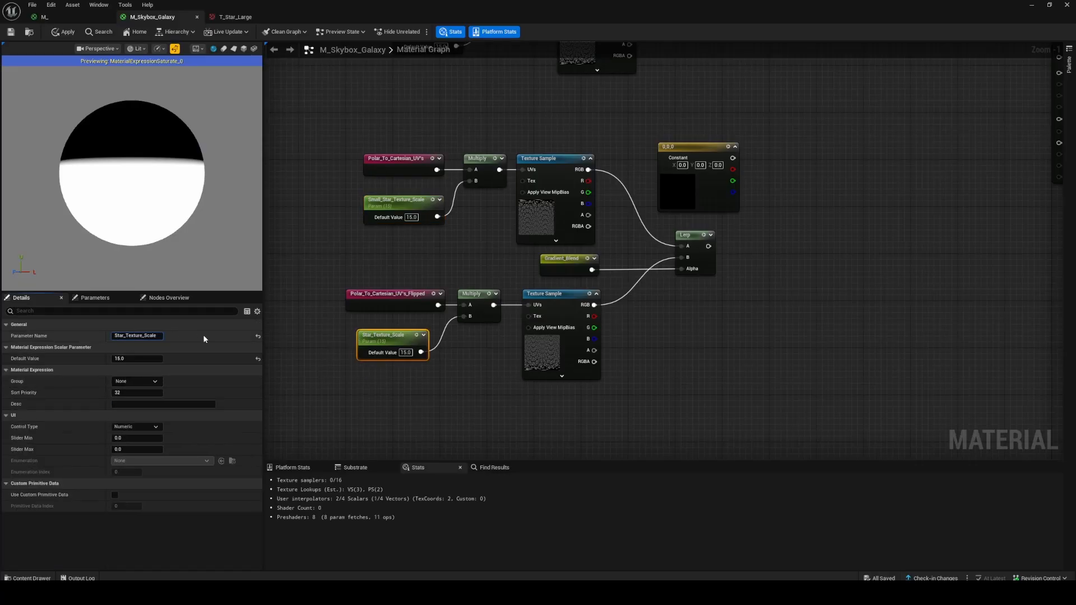
text(Small_)
key(Return)
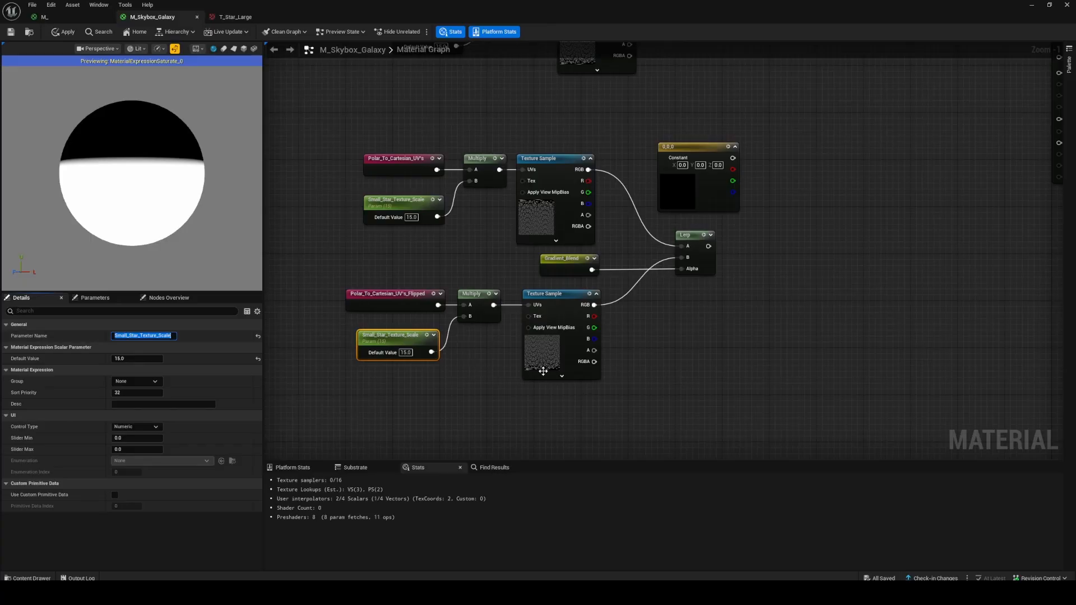
Align the duplicated texture samples and assign the T_Stars_Small texture to both.
mouse_move(540, 368)
mouse_down()
mouse_move(521, 356)
mouse_move(529, 350)
mouse_up()
drag(546, 5, 546, 42)
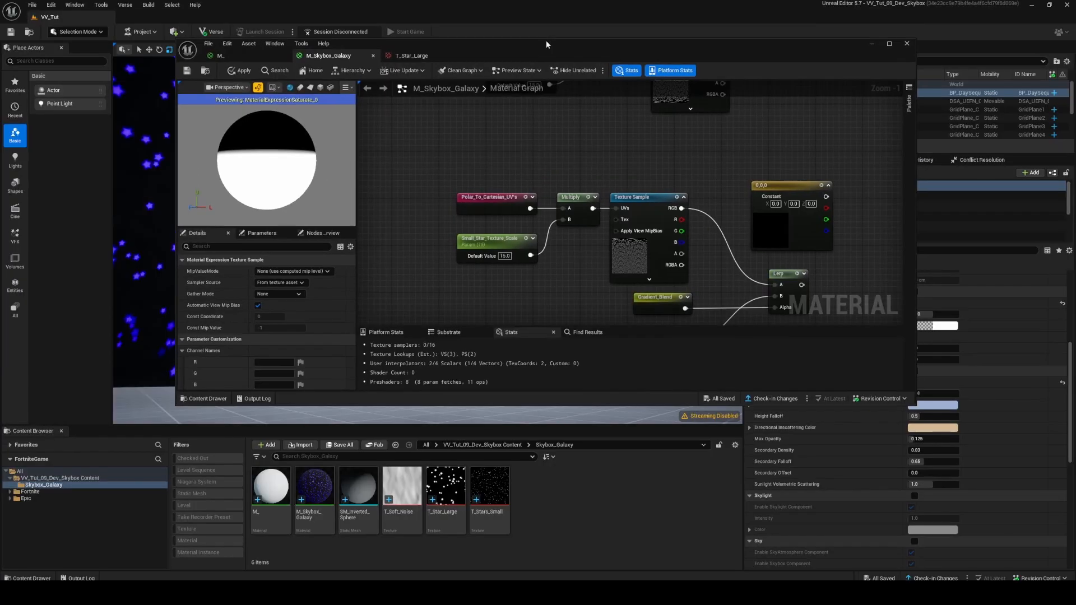
click(493, 488)
drag(677, 51, 659, 5)
shift+click(524, 219)
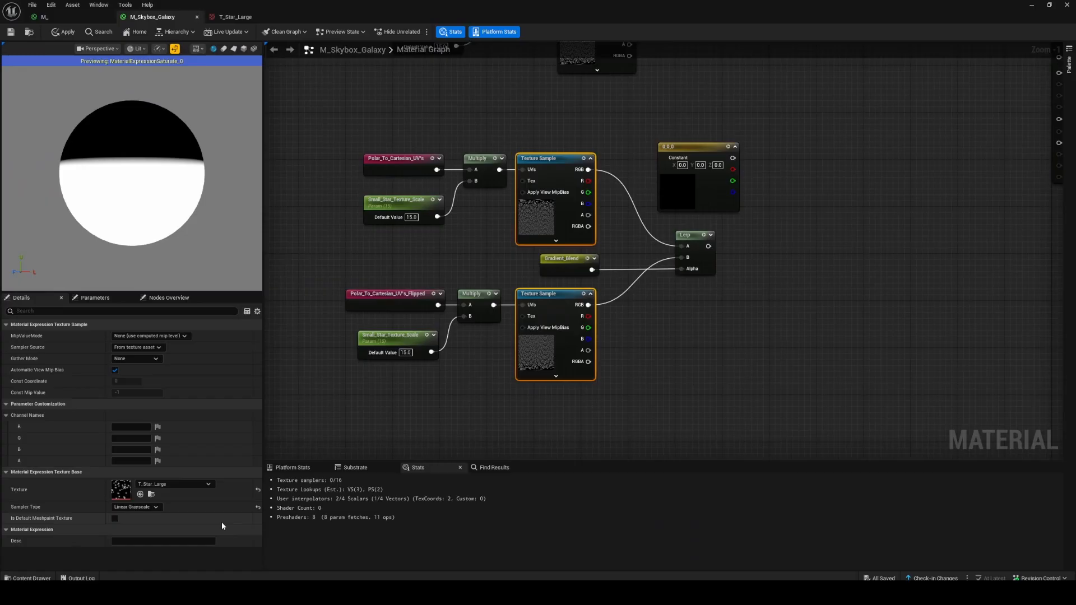
click(141, 495)
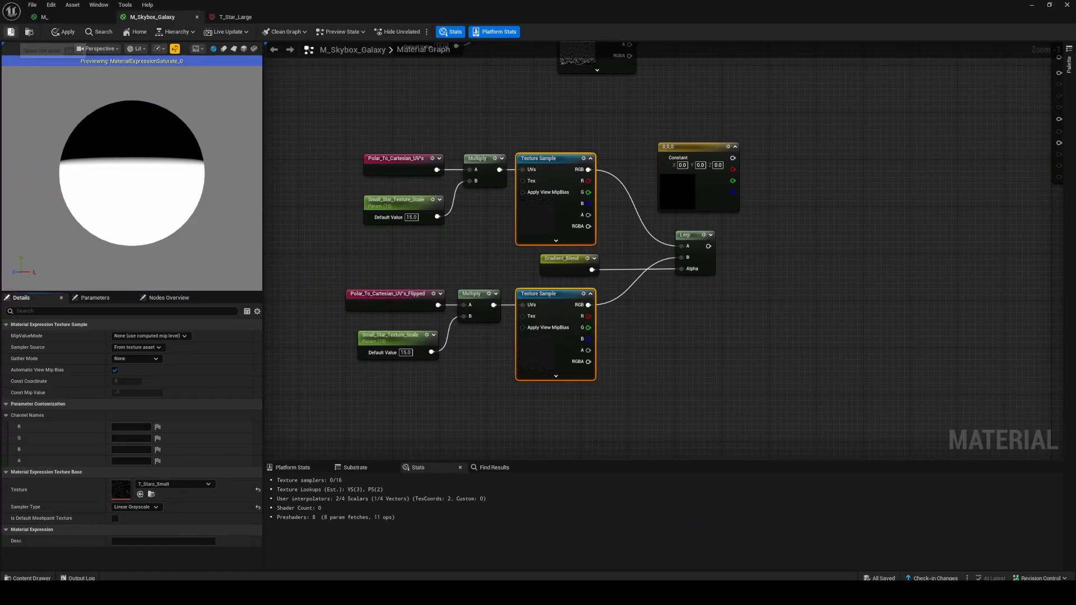
Add a Multiply node beside the small-star Lerp and feed it the Lerp output and the three-component constant.
right_drag(821, 179, 677, 193)
drag(538, 207, 500, 208)
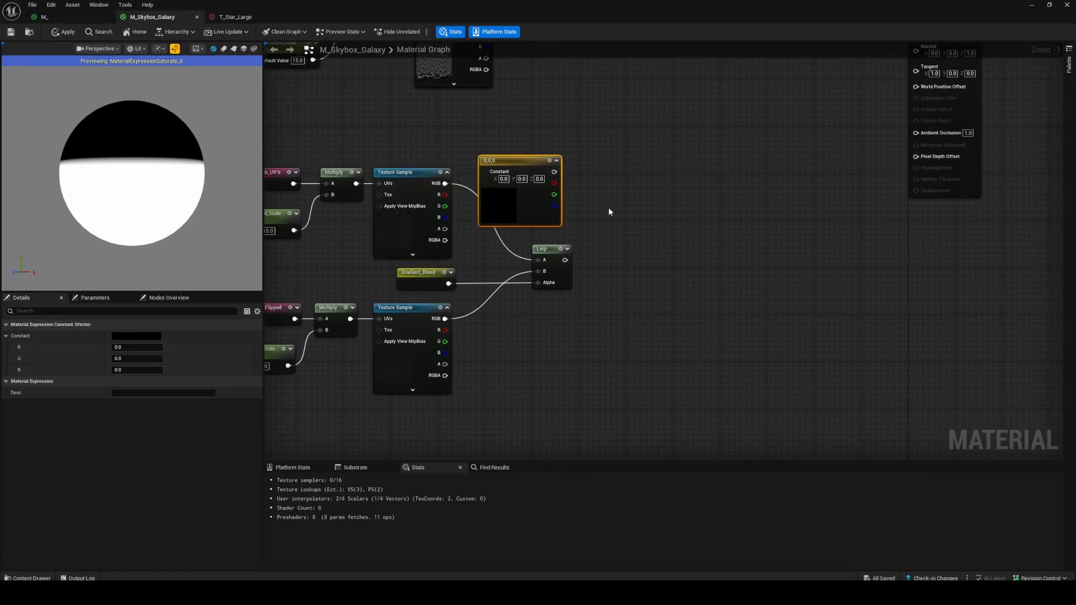
click(609, 212)
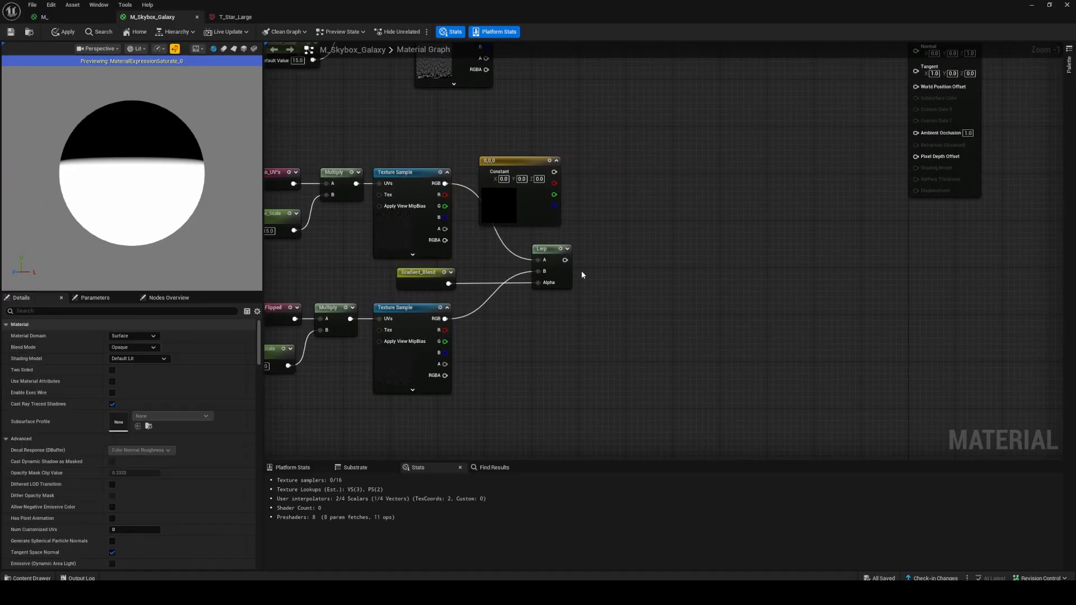
key(m)
click(594, 230)
drag(565, 260, 598, 256)
drag(596, 243, 554, 173)
Convert the constant to a parameter named Small_Stars_Colour and set its default colour to yellow.
right_drag(610, 230, 605, 426)
right_drag(593, 387, 591, 306)
right_click(508, 323)
click(512, 275)
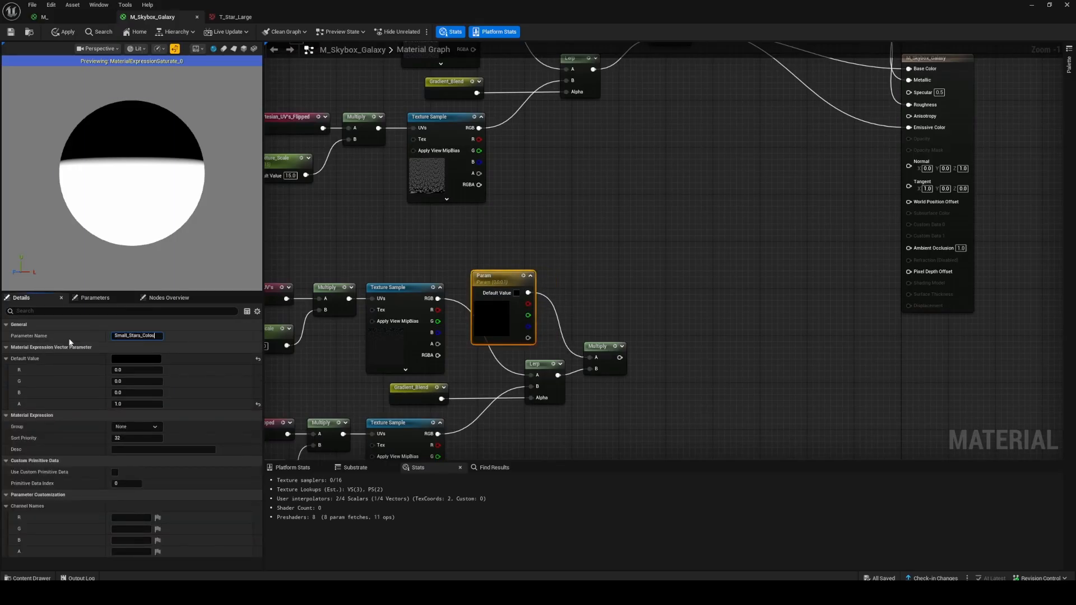
text(r)
key(Return)
drag(216, 429, 202, 443)
click(258, 556)
Combine the large-star and small-star Multiply outputs in an Add node and feed its result to Base Color and Emissive Color.
right_drag(675, 292, 606, 386)
key(a)
click(553, 220)
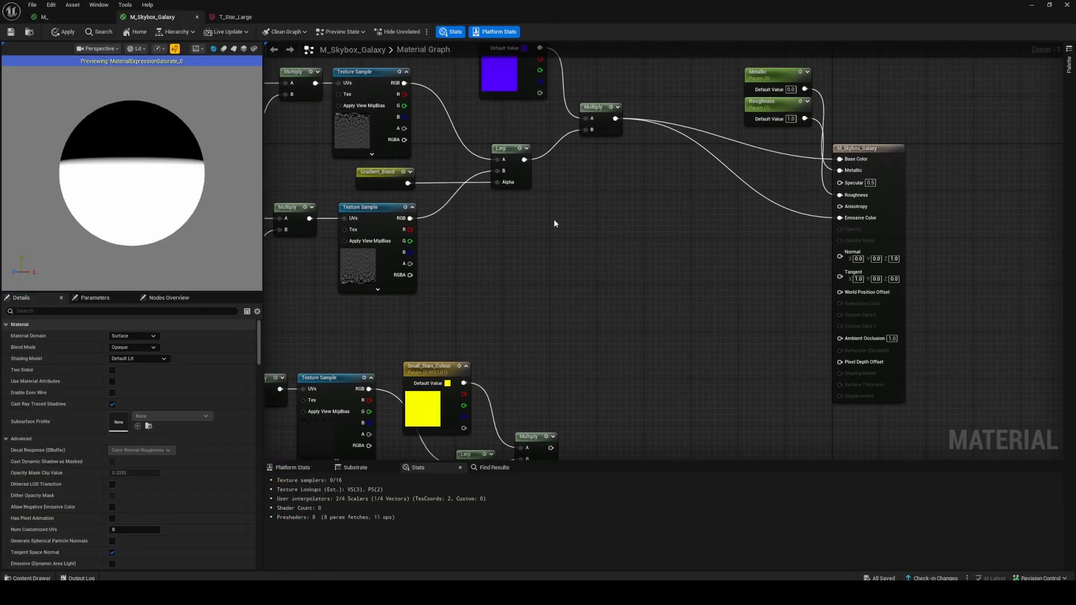
right_drag(559, 339, 559, 302)
drag(551, 413, 656, 195)
click(619, 88)
drag(616, 84, 849, 124)
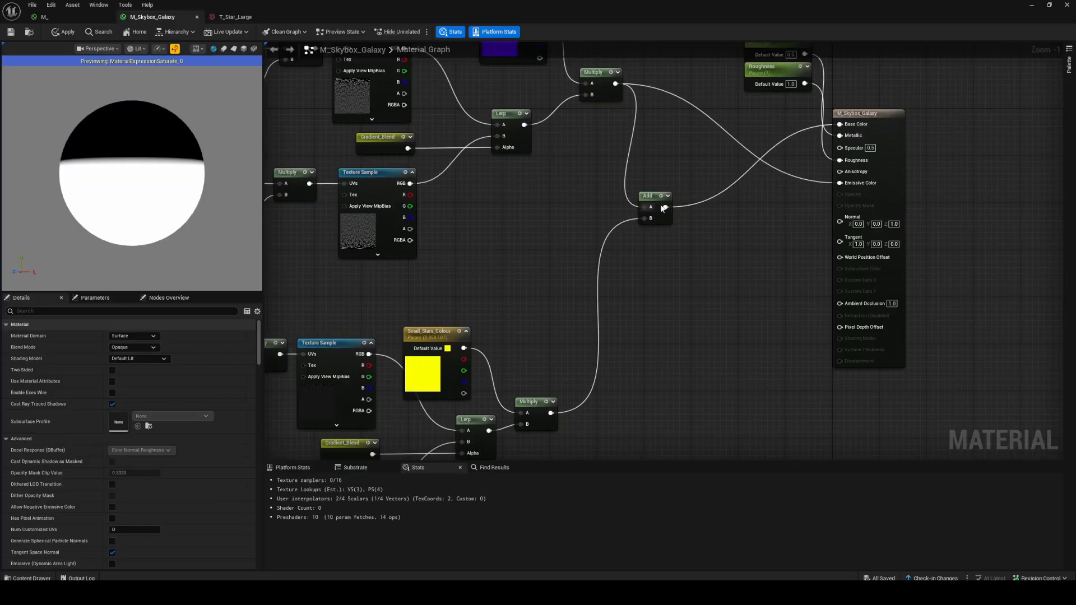
drag(665, 208, 839, 183)
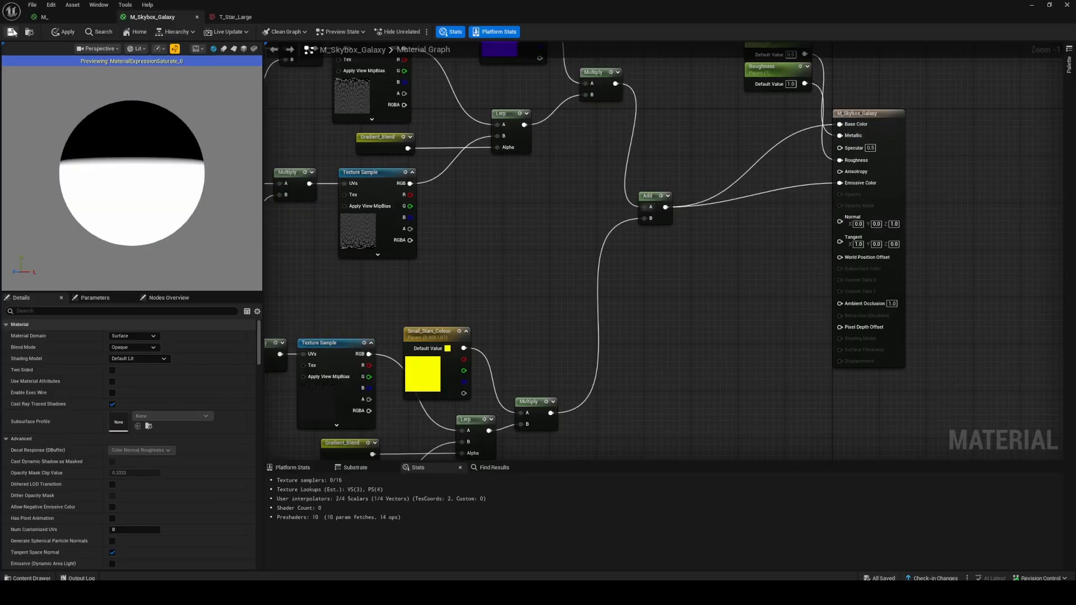
Change the Small_Stars_Colour default to light blue while keeping the level's sky in view.
drag(538, 6, 453, 310)
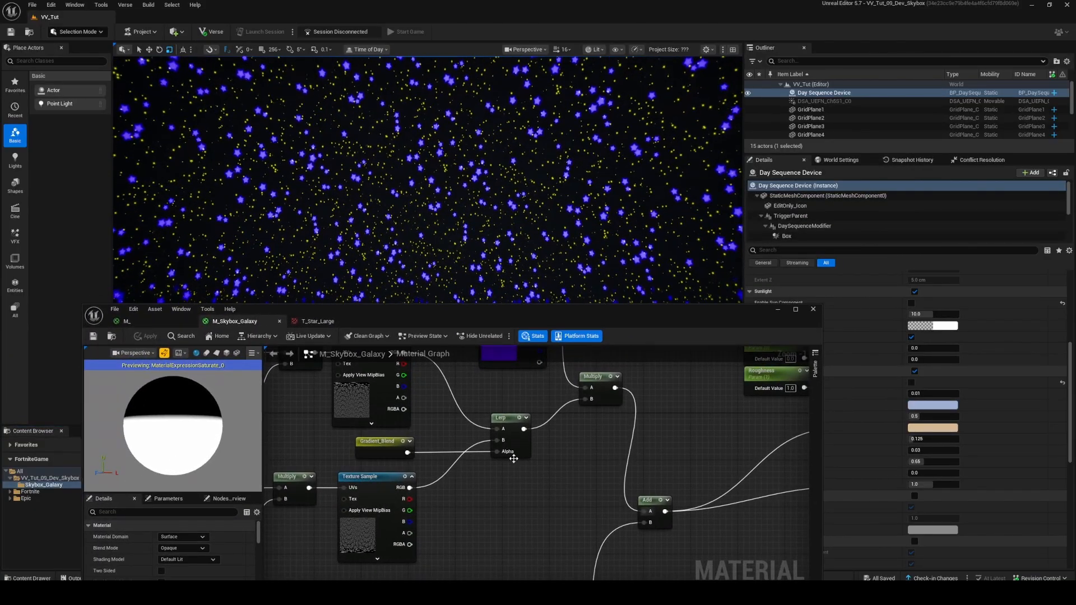
right_drag(510, 455, 476, 553)
drag(428, 486, 435, 480)
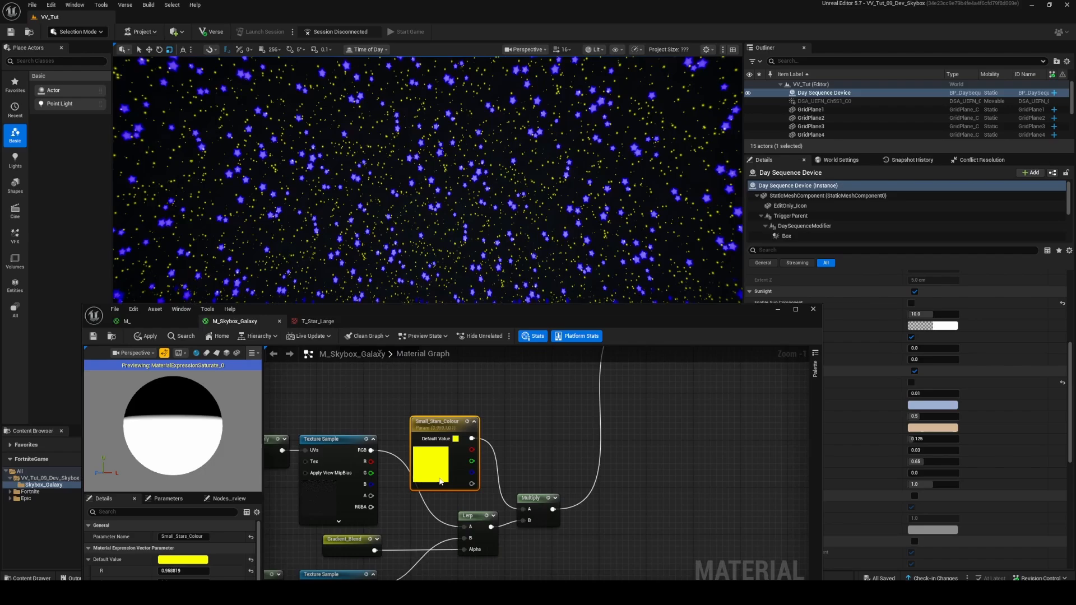
click(209, 558)
drag(268, 424, 232, 387)
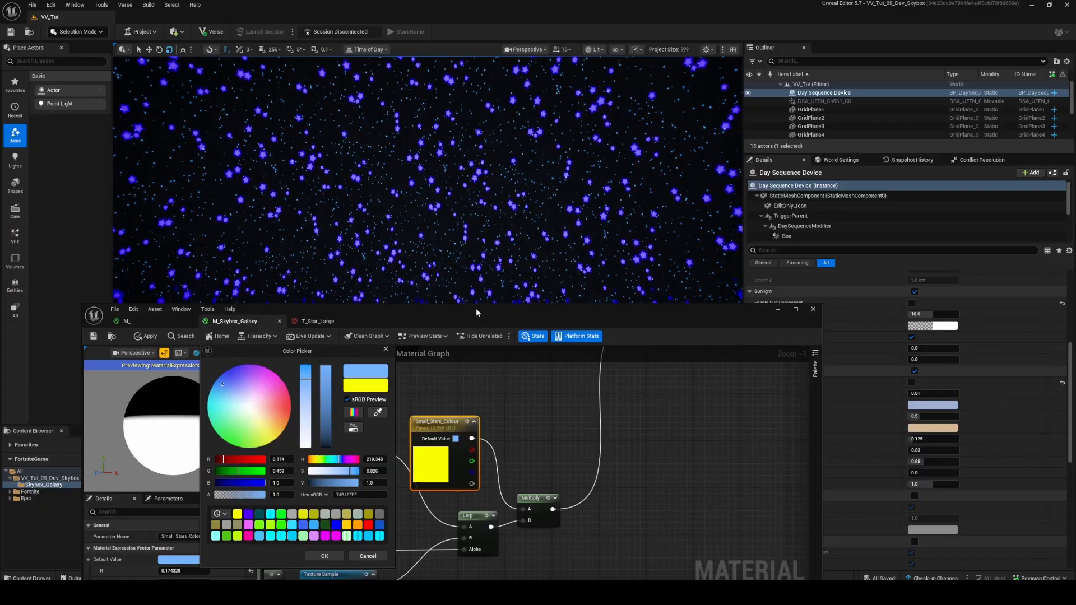
drag(475, 308, 471, 272)
click(324, 556)
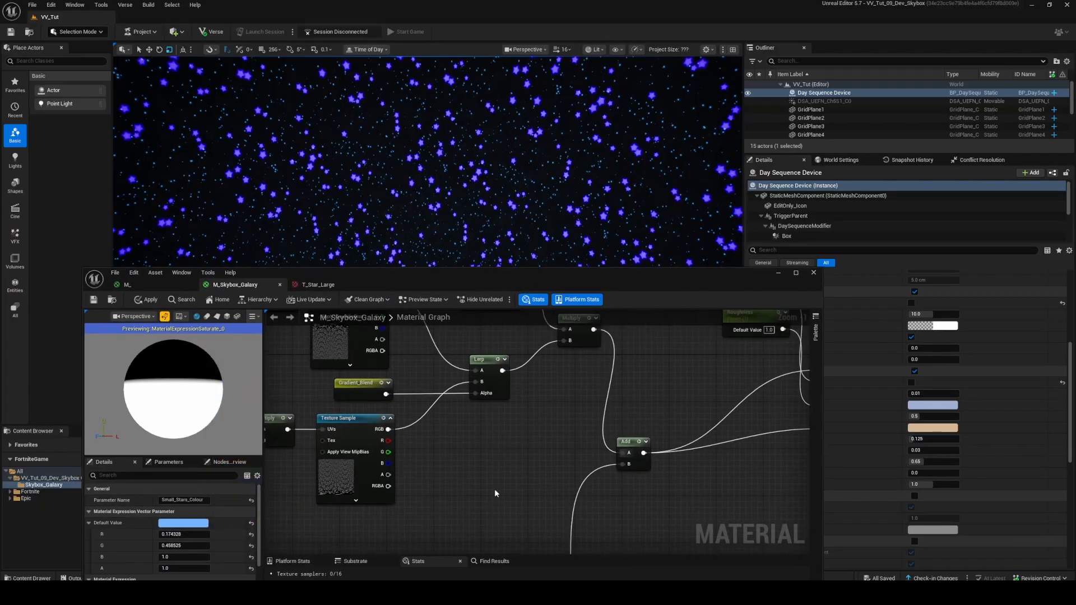
Set the large-star Stars_Colour default to a slightly lighter blue-violet.
right_drag(527, 366, 545, 454)
click(500, 374)
click(183, 523)
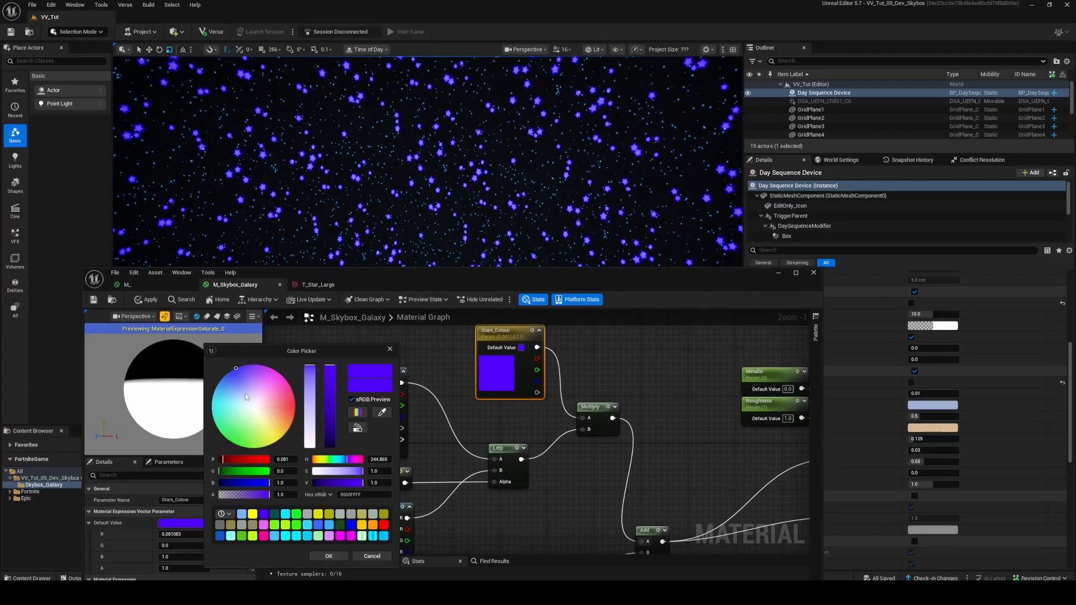
mouse_move(254, 352)
mouse_down()
mouse_move(262, 359)
mouse_move(243, 377)
mouse_up()
click(250, 377)
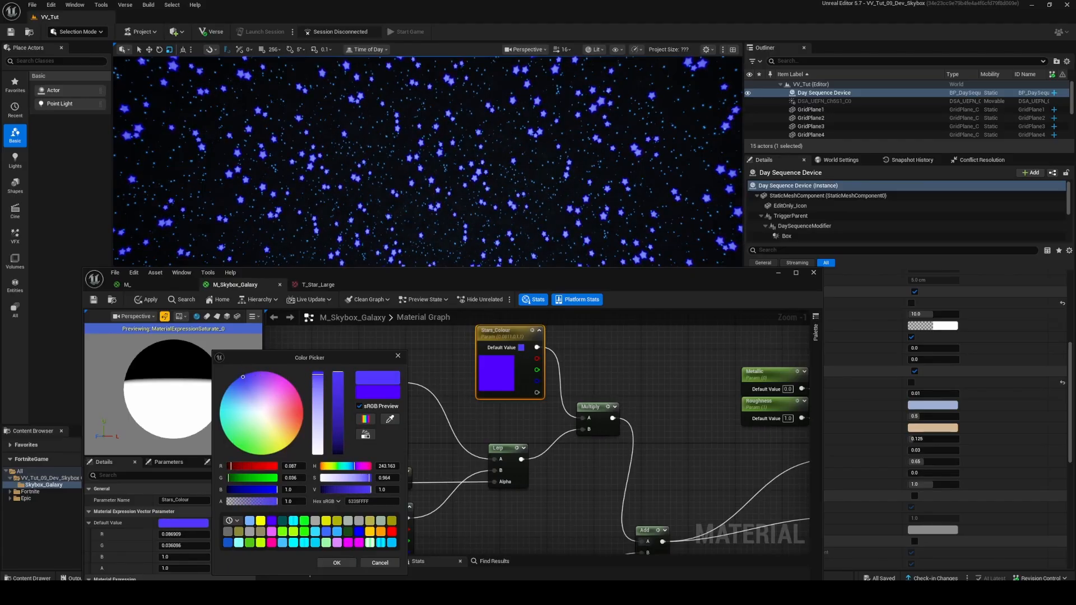
click(336, 562)
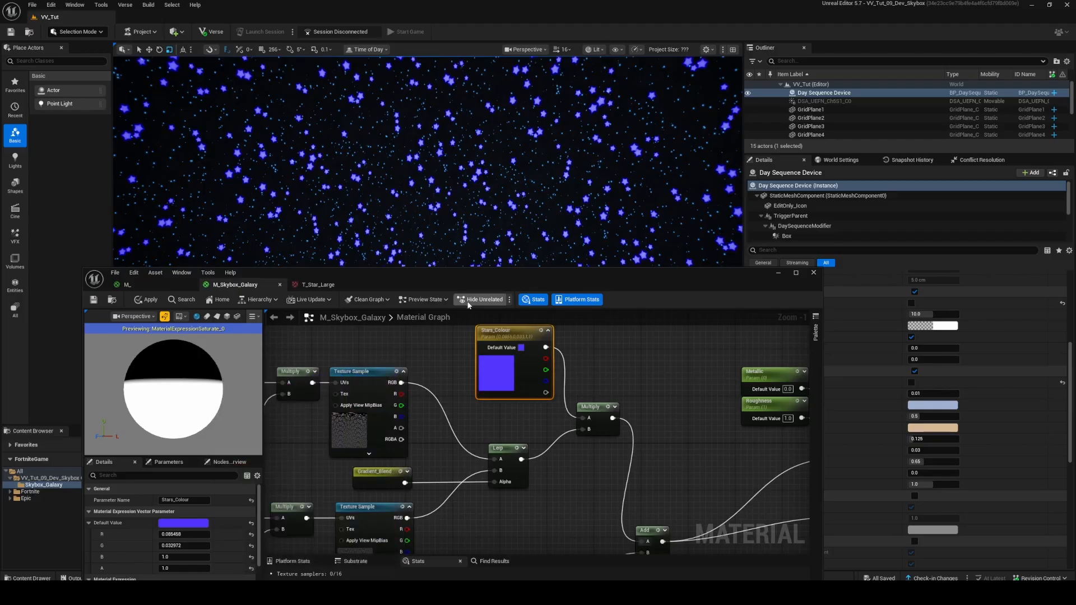
Minimize the material editor and examine both star layers on the sky in the level viewport.
drag(478, 283, 485, 143)
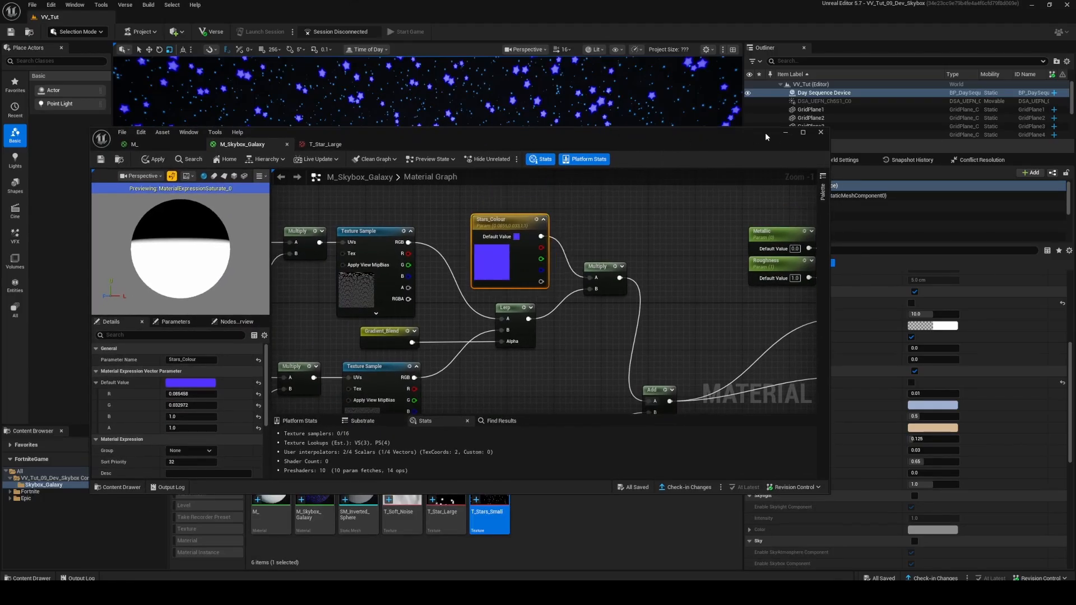
click(786, 133)
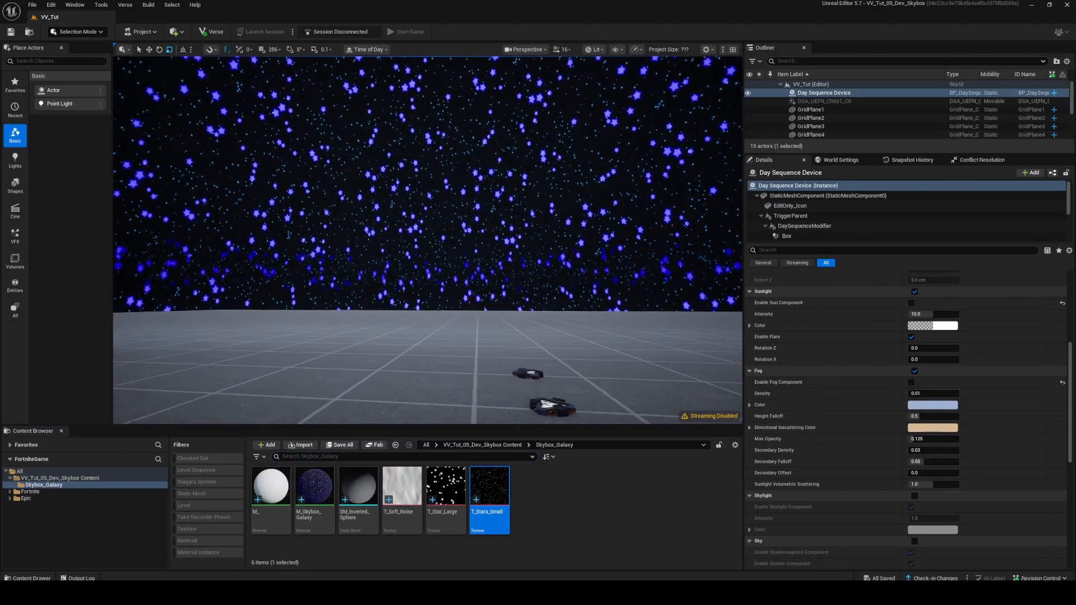
right_drag(521, 223, 521, 222)
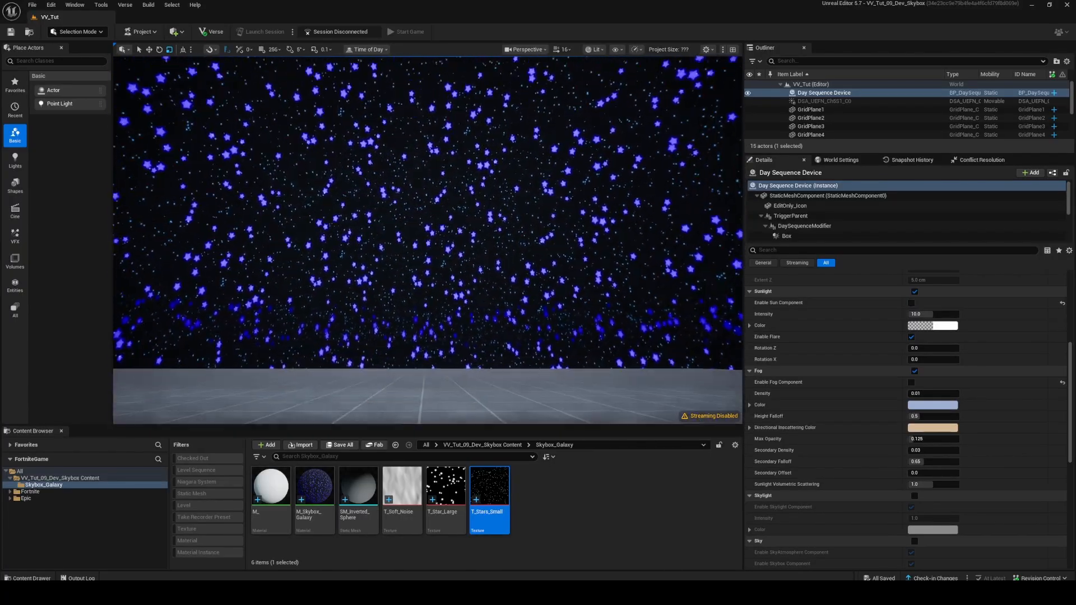
right_drag(478, 354, 478, 355)
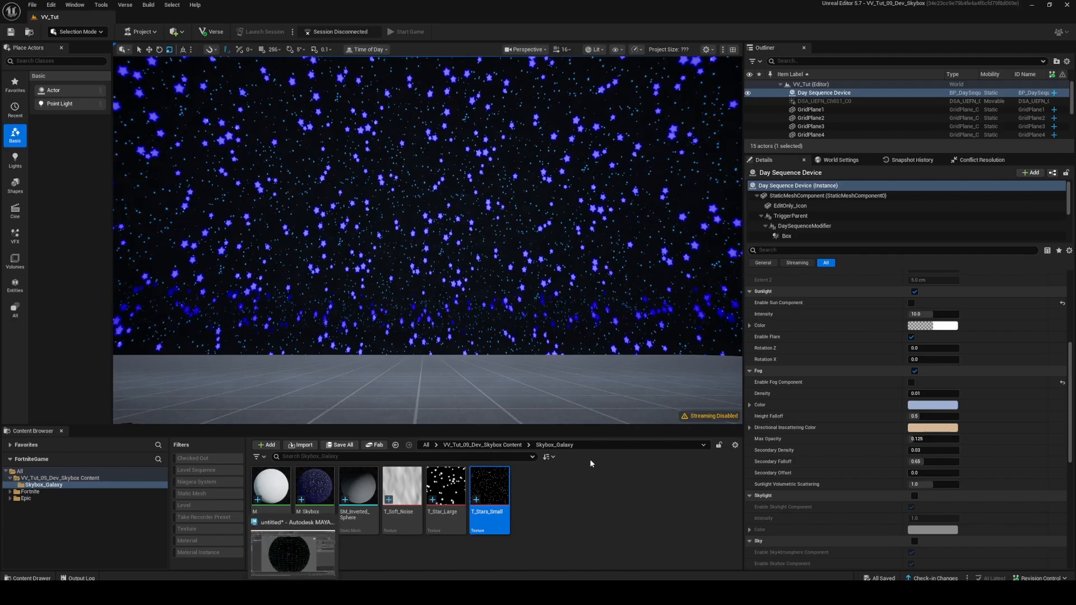
Reopen the M_Skybox_Galaxy material and bring the Blends group's parameters into view beneath the level's sky.
double_click(325, 499)
right_drag(441, 355, 816, 202)
scroll(516, 277, down, 2)
scroll(516, 277, down, 1)
right_drag(449, 241, 576, 288)
right_drag(356, 273, 586, 238)
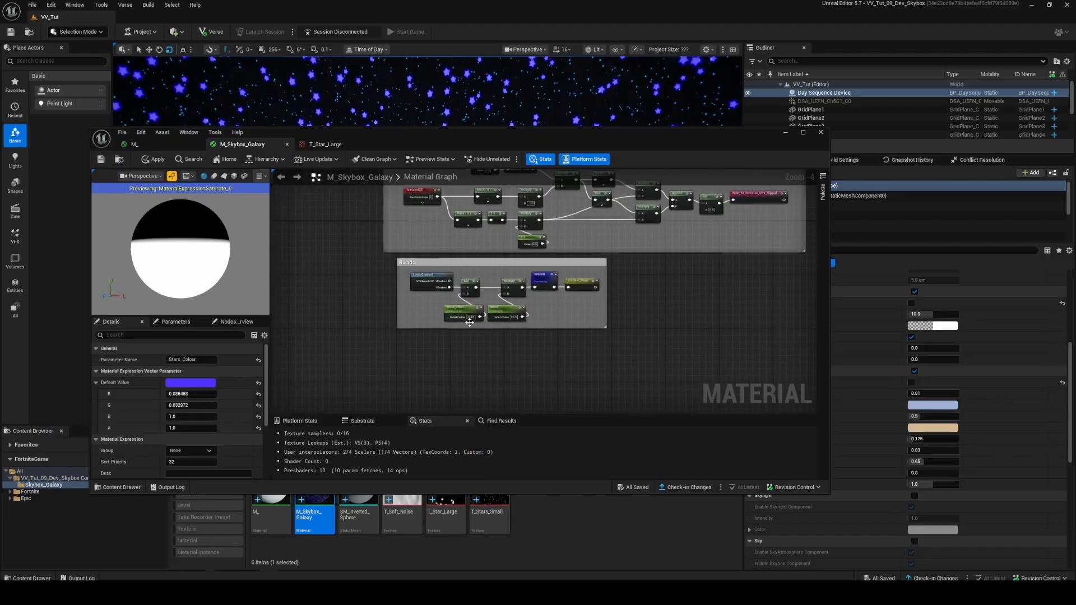
scroll(469, 317, up, 4)
drag(561, 134, 565, 266)
click(443, 435)
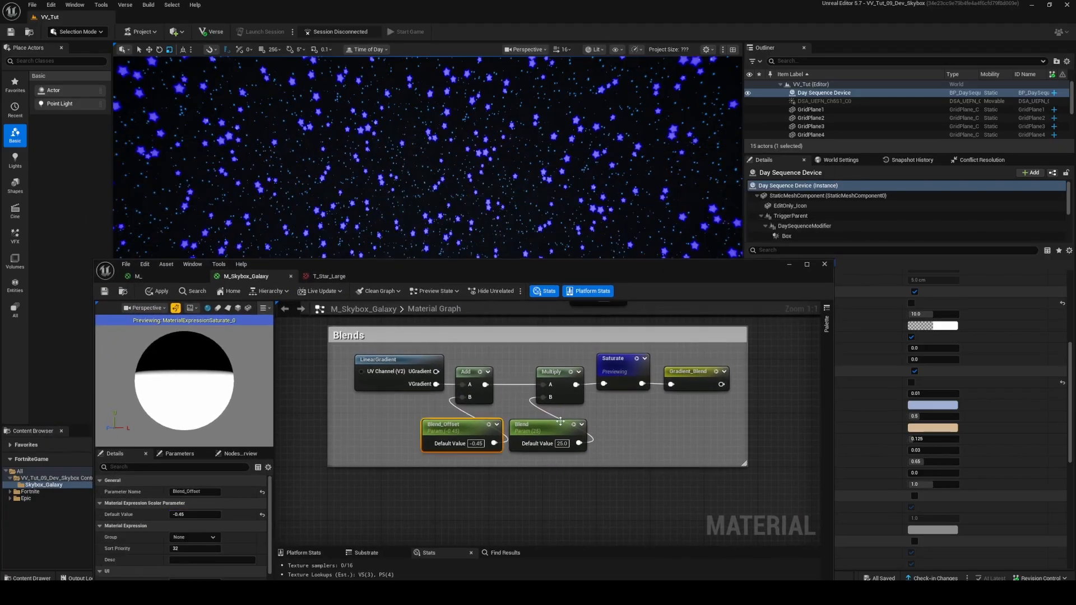
Try Blend parameter default values of 155, 15 and 5, comparing the gradient transition.
click(555, 431)
click(200, 515)
text(155)
key(Return)
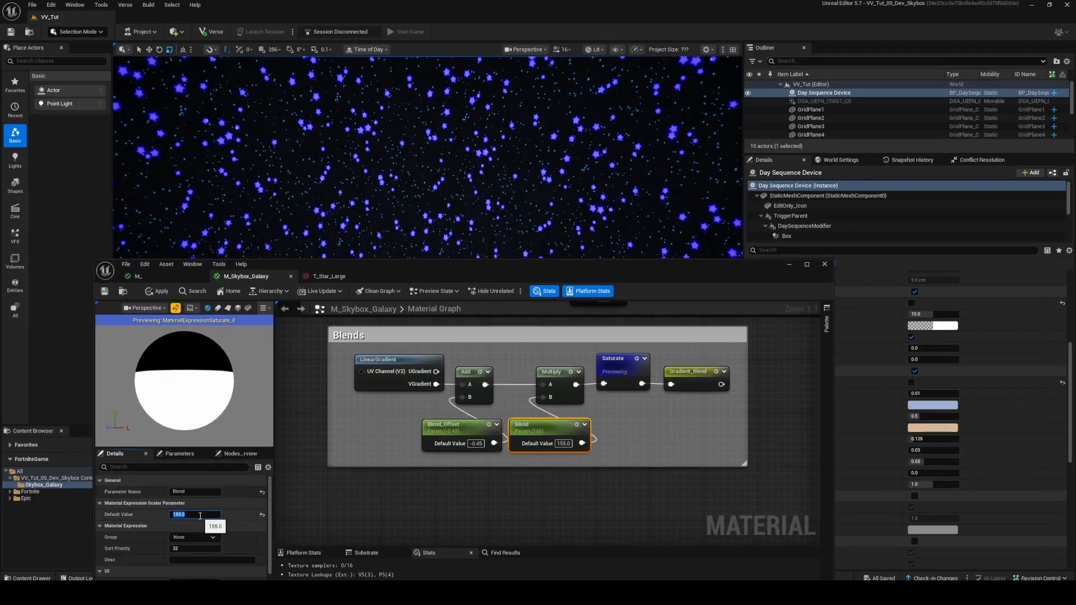
text(15)
key(Return)
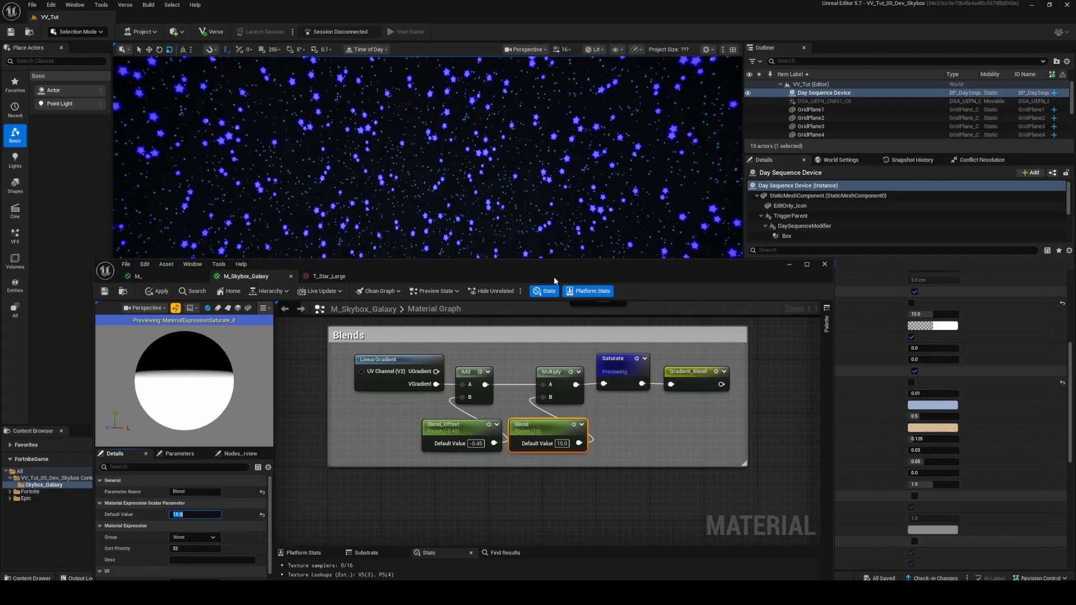
drag(553, 276, 519, 382)
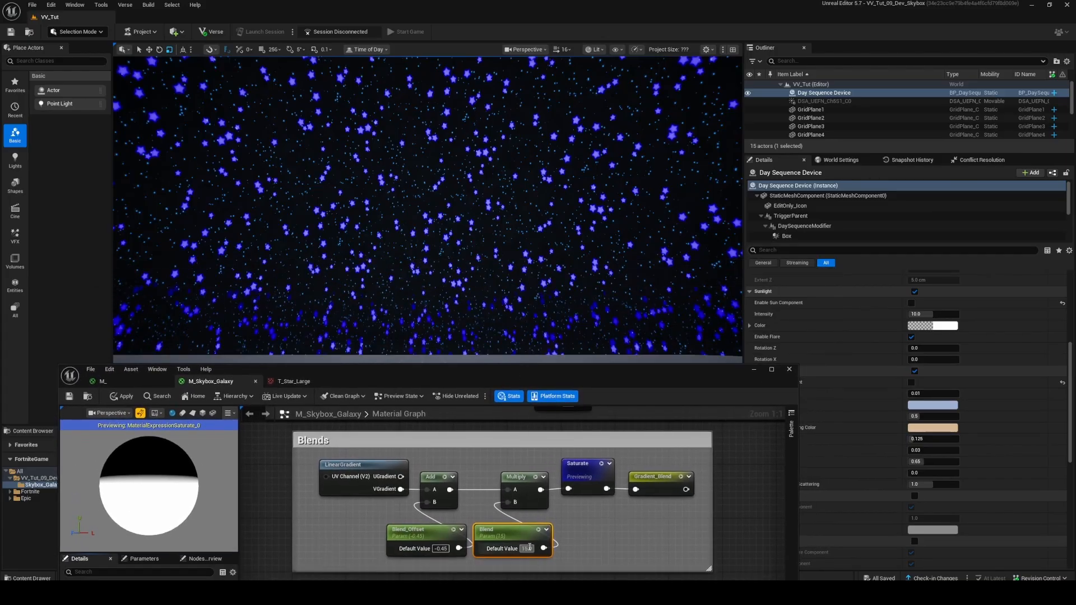
text(5)
click(421, 537)
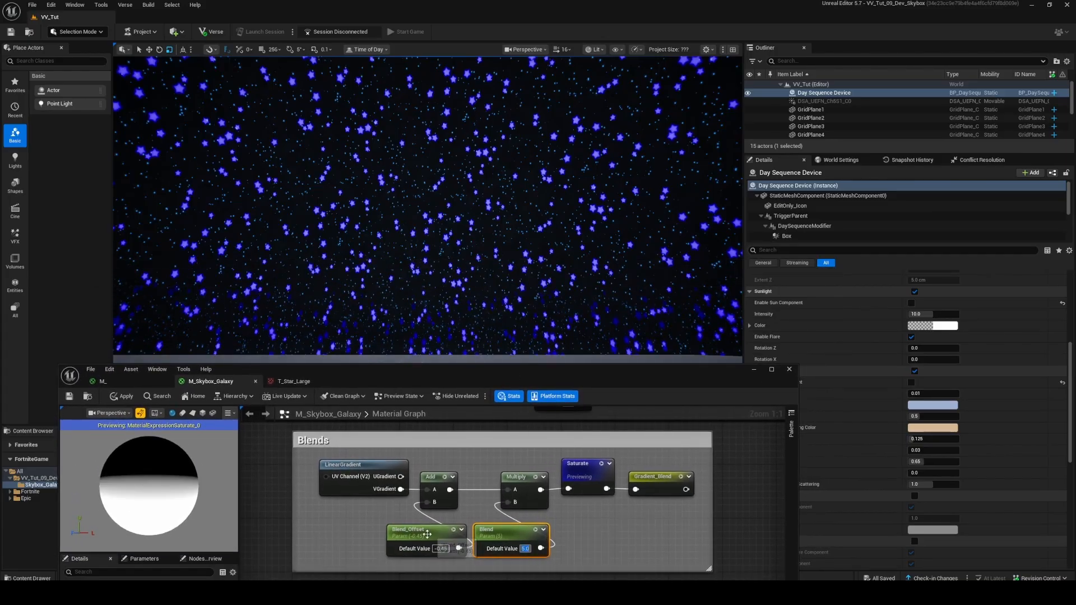
Try Blend_Offset values of about -0.538 and -0.46 while watching the blend seam on the sky.
drag(359, 367, 466, 227)
click(362, 531)
click(457, 387)
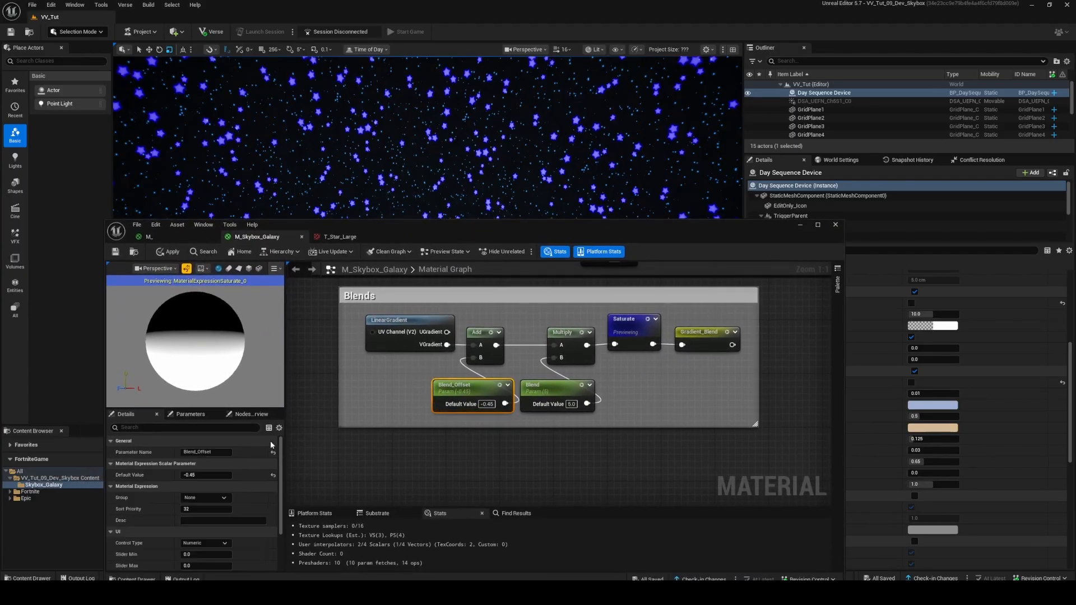
drag(379, 232, 601, 293)
mouse_move(440, 537)
mouse_down()
mouse_move(489, 536)
mouse_move(448, 536)
mouse_up()
right_drag(425, 168, 429, 235)
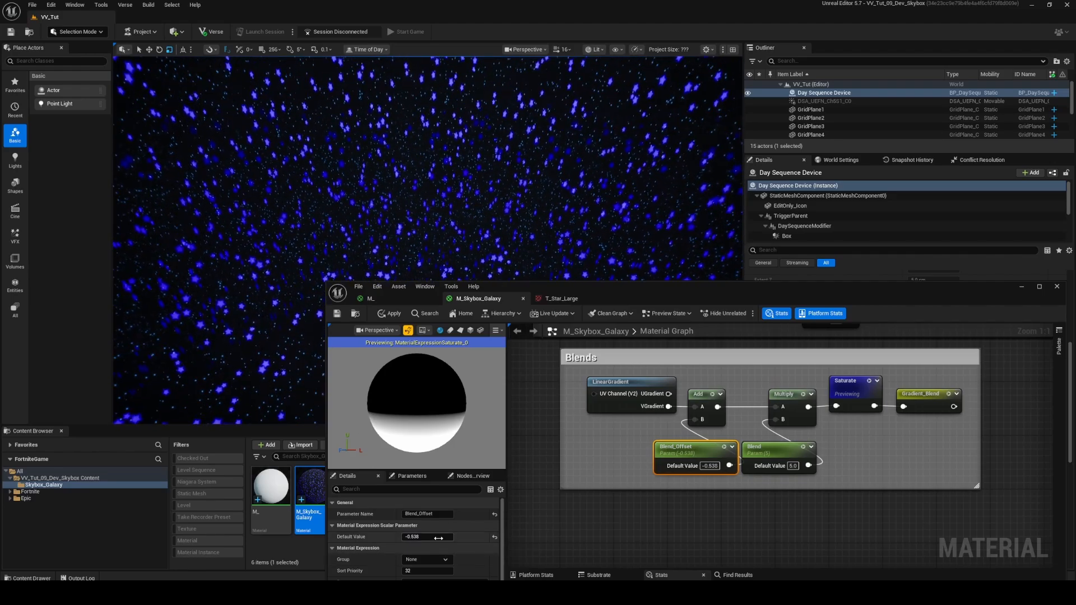
drag(432, 537, 442, 537)
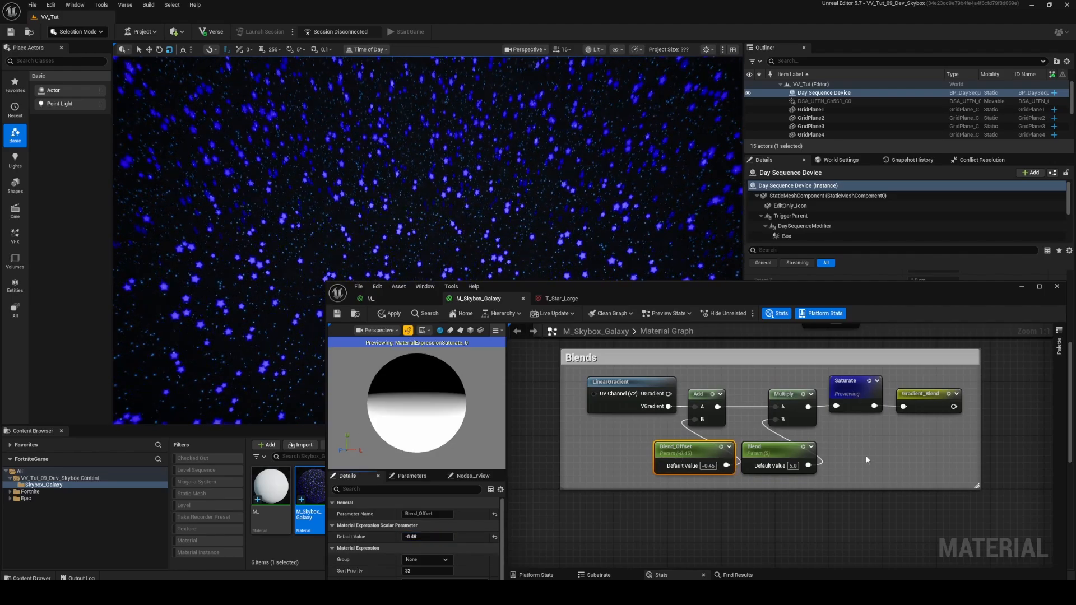
Set the Blend parameter to 15 and Blend_Offset to about -0.562, checking the seam in the level.
click(797, 467)
text(15)
key(Return)
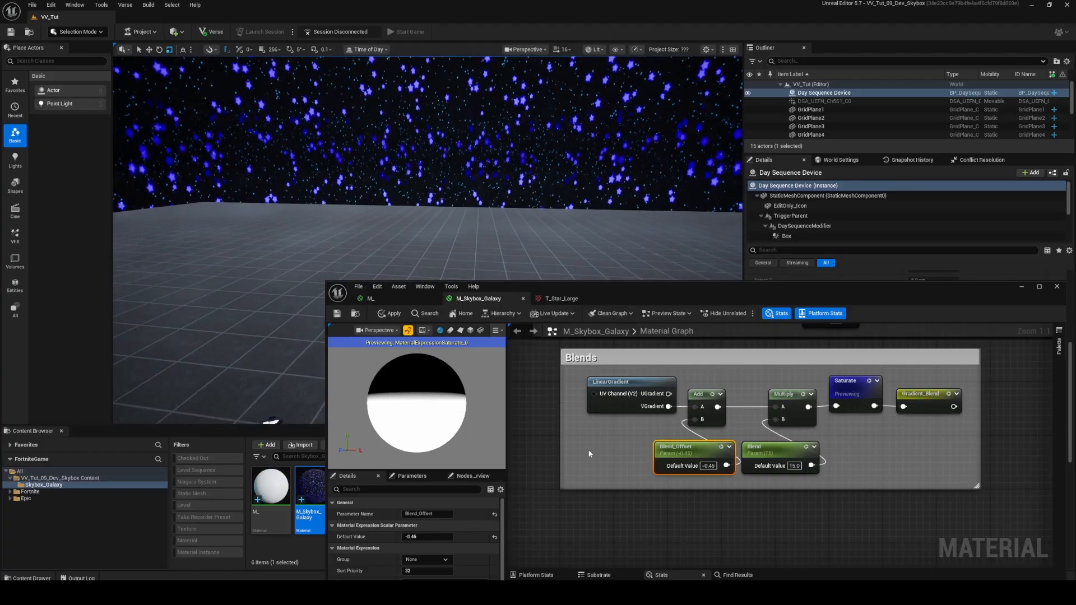
drag(427, 537, 418, 537)
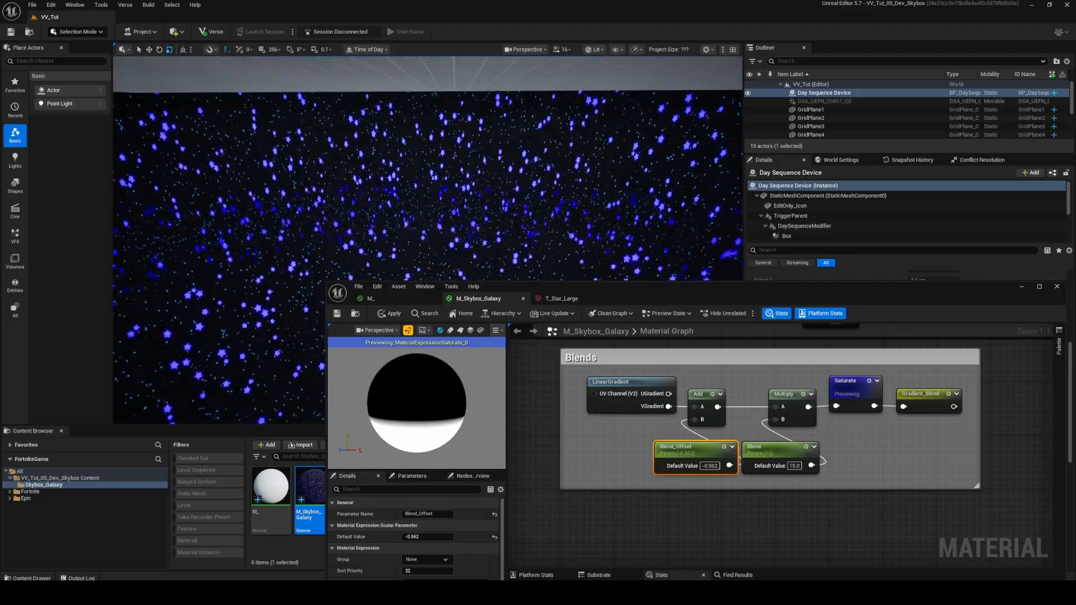
right_drag(170, 258, 147, 255)
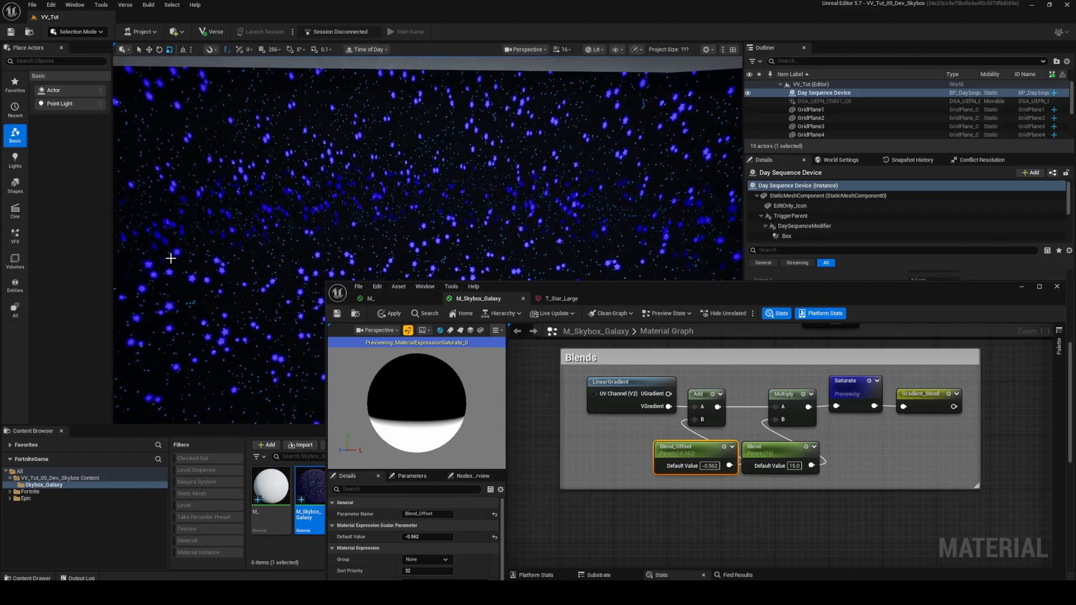
right_drag(428, 219, 417, 211)
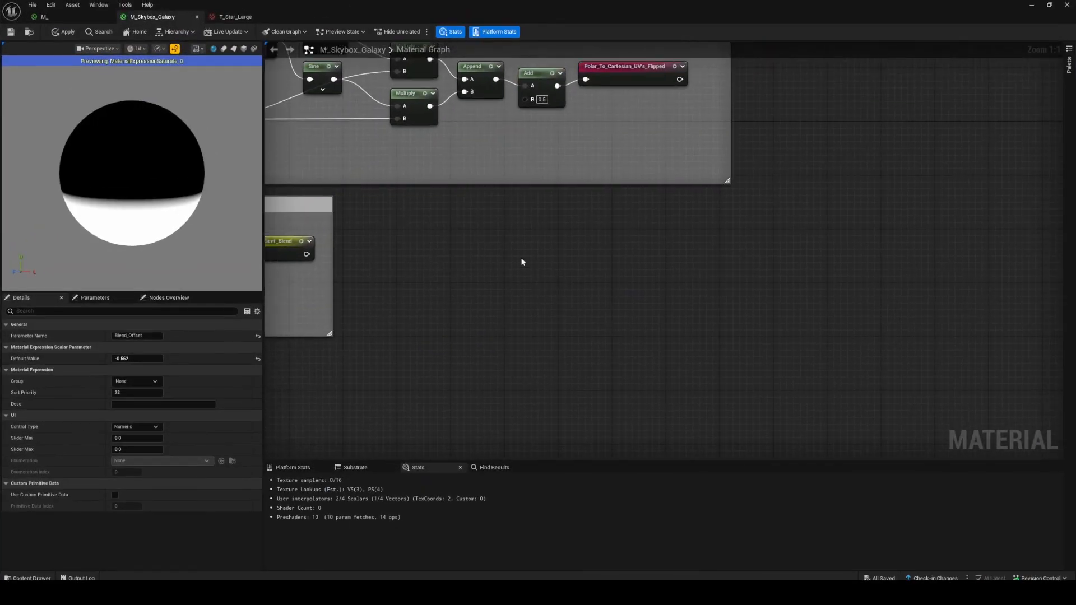
Enclose the small-star node network in a comment box titled Small Stars.
scroll(521, 260, down, 2)
right_drag(522, 260, 193, 185)
right_drag(707, 243, 631, 232)
scroll(560, 226, up, 1)
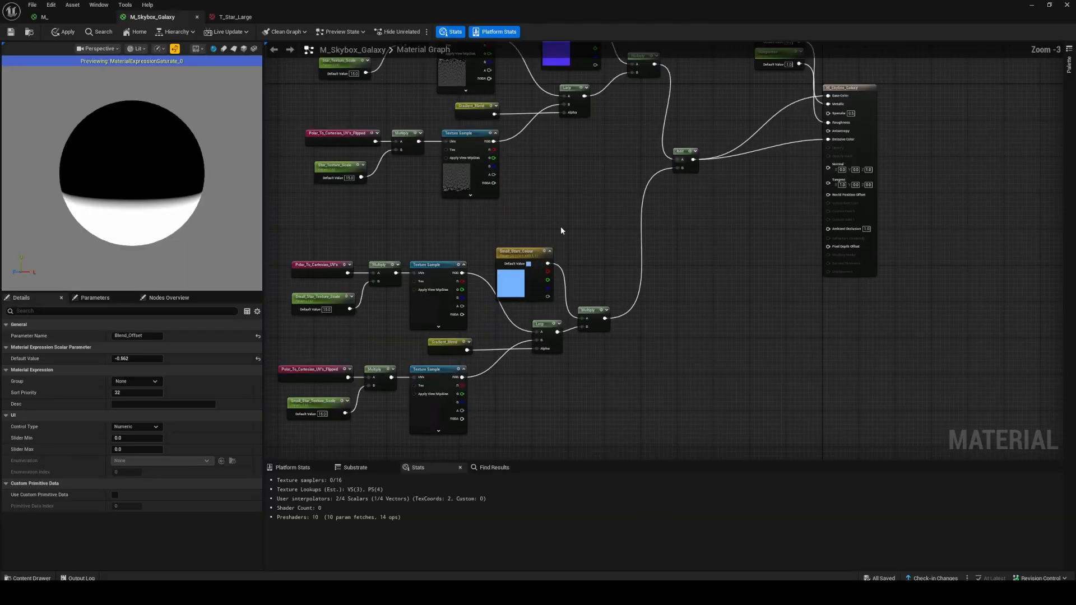
right_drag(300, 227, 382, 209)
drag(382, 210, 691, 353)
key(c)
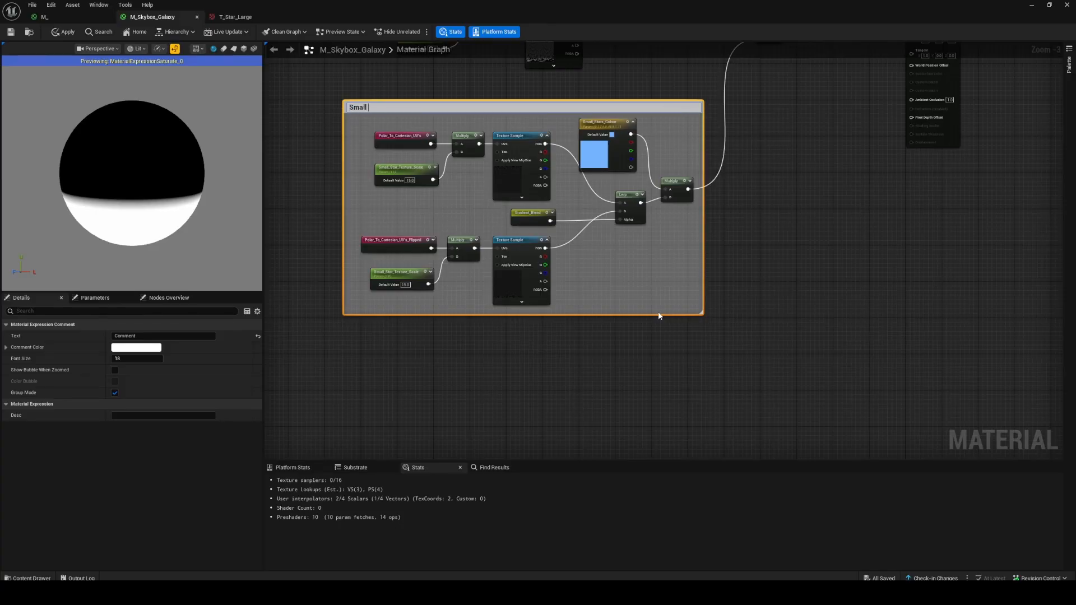
text(Small Stars)
key(Return)
Enclose the large-star node network in a comment box titled Large Stars and apply the material to check the sky.
click(747, 238)
right_drag(747, 237, 726, 503)
drag(361, 139, 699, 340)
key(c)
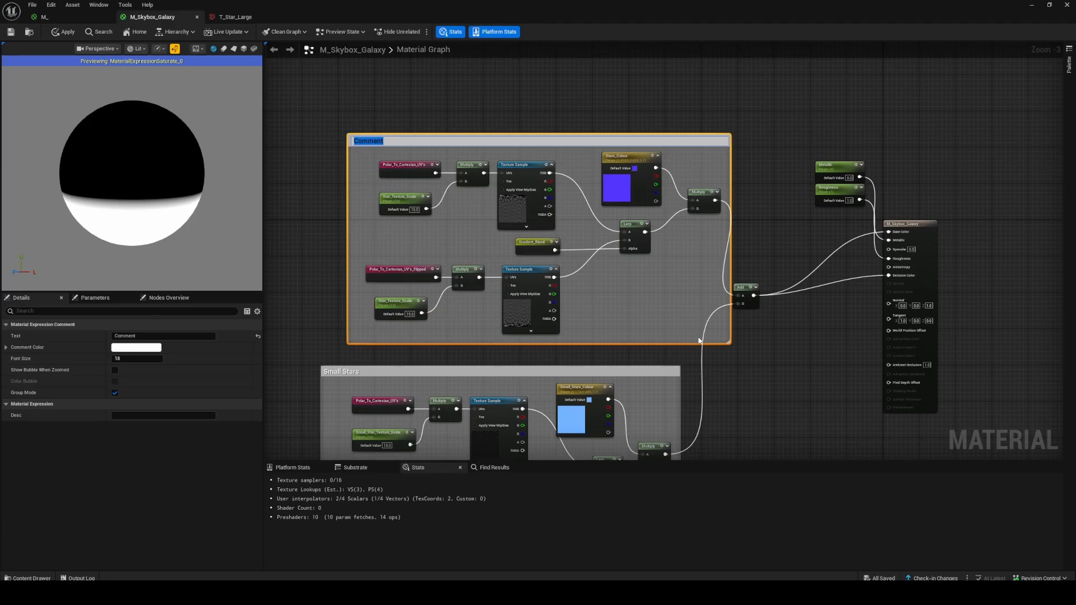
text(Large Stars)
key(Return)
click(64, 32)
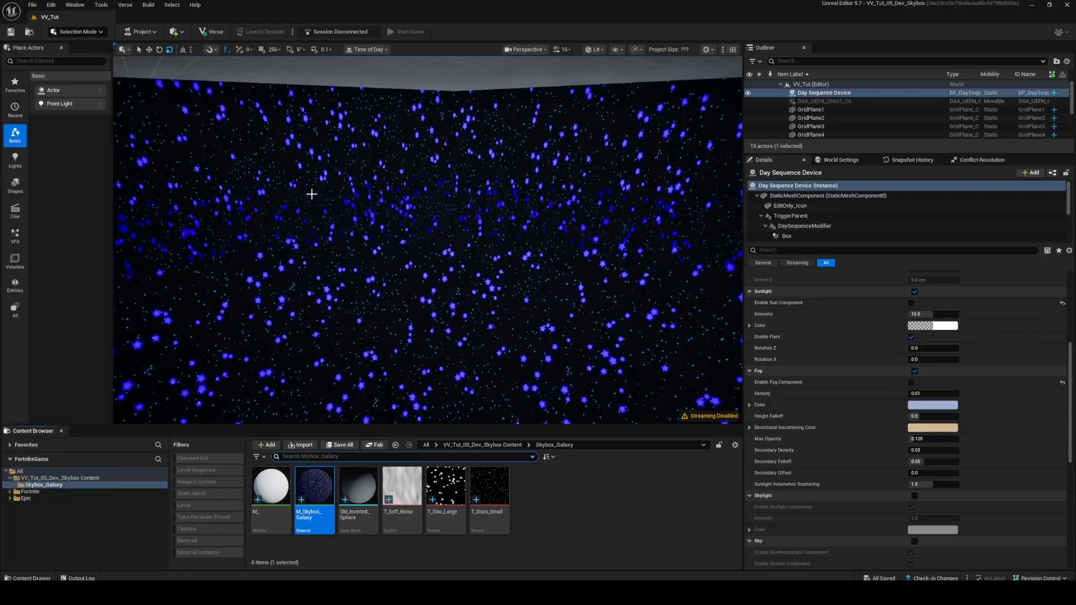
mouse_move(312, 187)
right_down()
mouse_move(312, 252)
mouse_move(311, 197)
right_up()
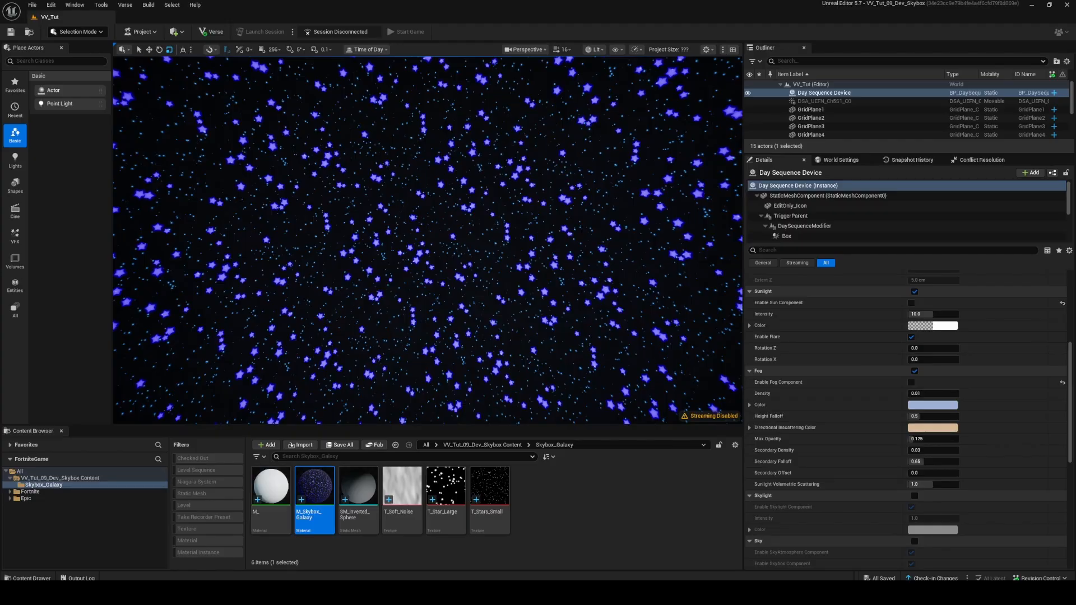
Set both Small_Star_Texture_Scale parameters to 5 and check the small stars in the level's sky.
right_drag(471, 278, 461, 337)
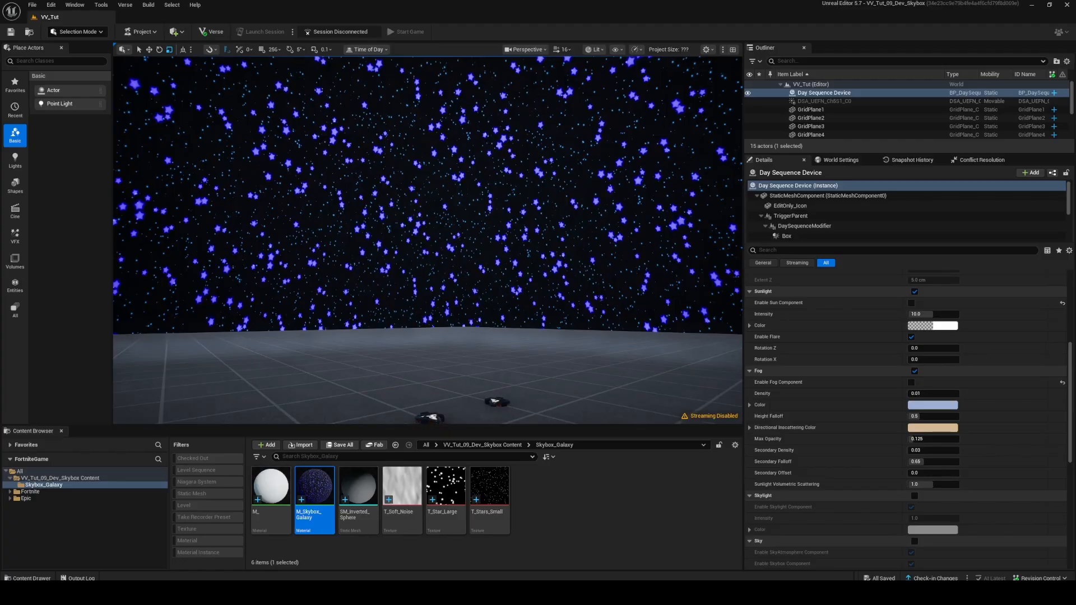
drag(46, 234, 469, 156)
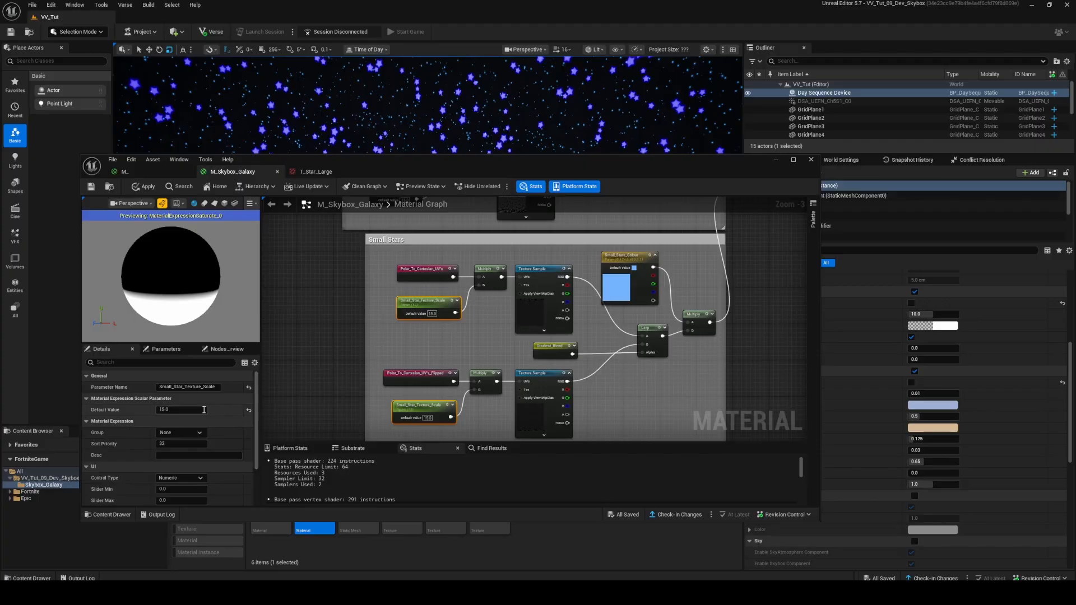
text(5.0)
key(Return)
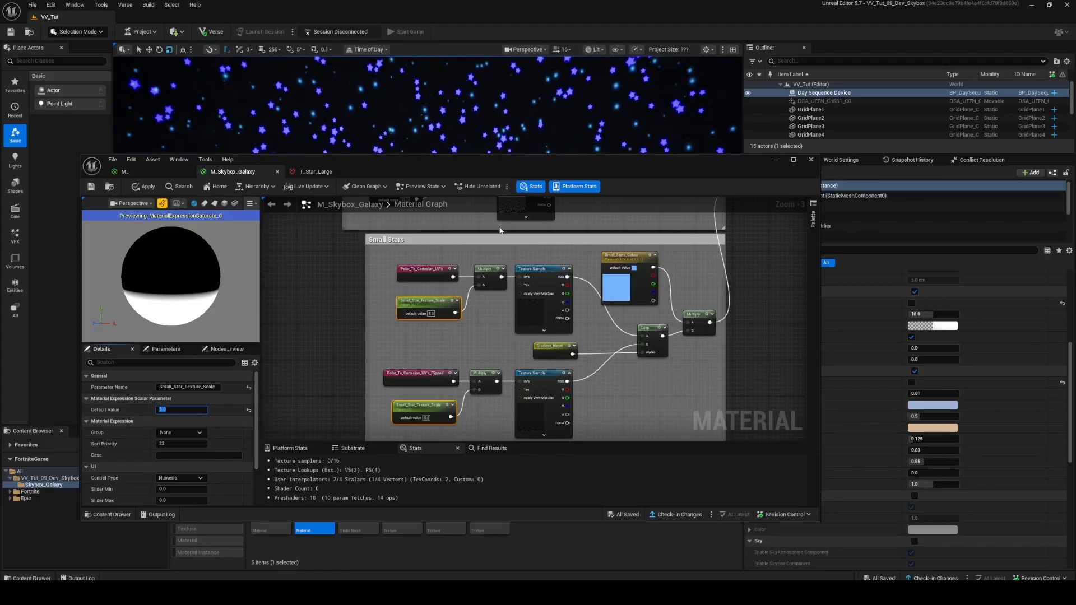
drag(522, 163, 490, 412)
right_drag(471, 315, 471, 258)
right_drag(485, 367, 428, 362)
Try Small_Star_Texture_Scale values of 25 and 50, checking the star density in the sky.
drag(451, 426, 459, 175)
click(148, 423)
text(20)
key(Return)
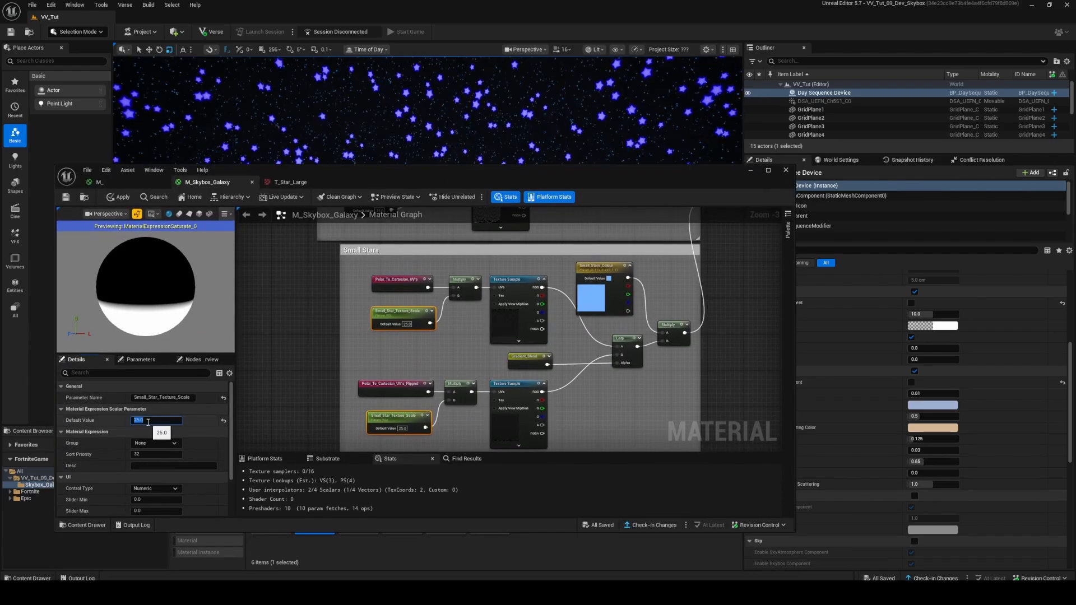
text(50)
key(Return)
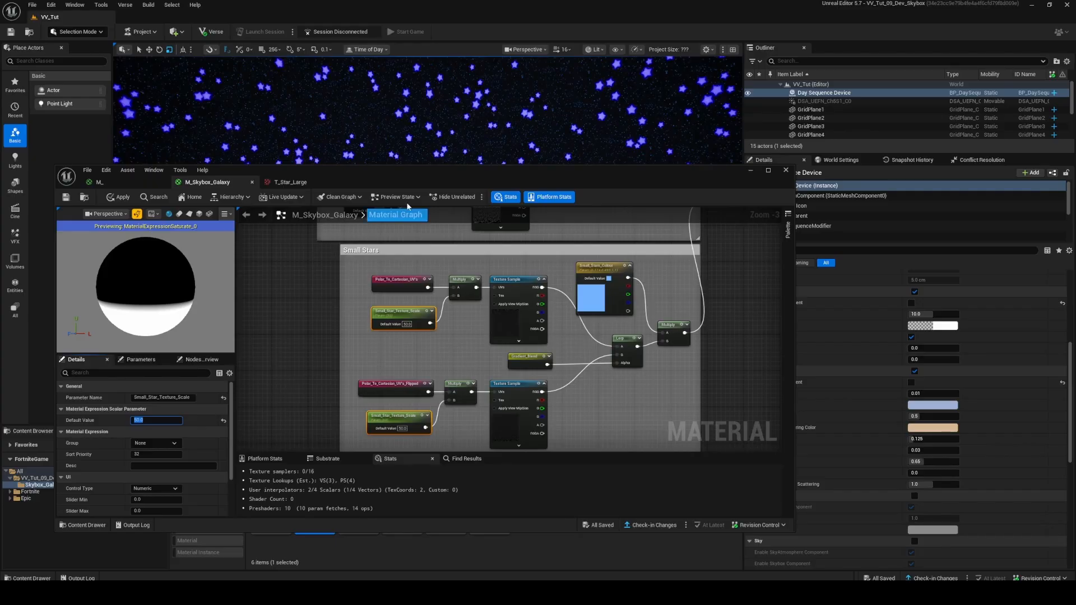
drag(429, 177, 428, 511)
right_drag(428, 240, 417, 121)
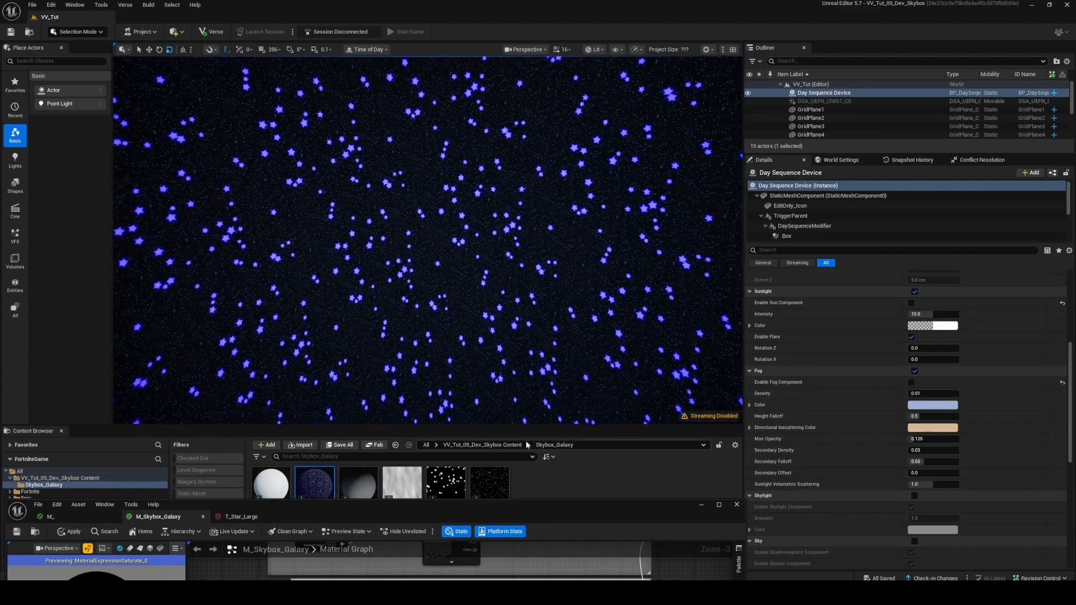
Try a darker blue for the Small_Stars_Colour parameter, discard it and look over the sky in the level.
drag(425, 508, 350, 171)
right_drag(450, 386, 456, 407)
click(380, 319)
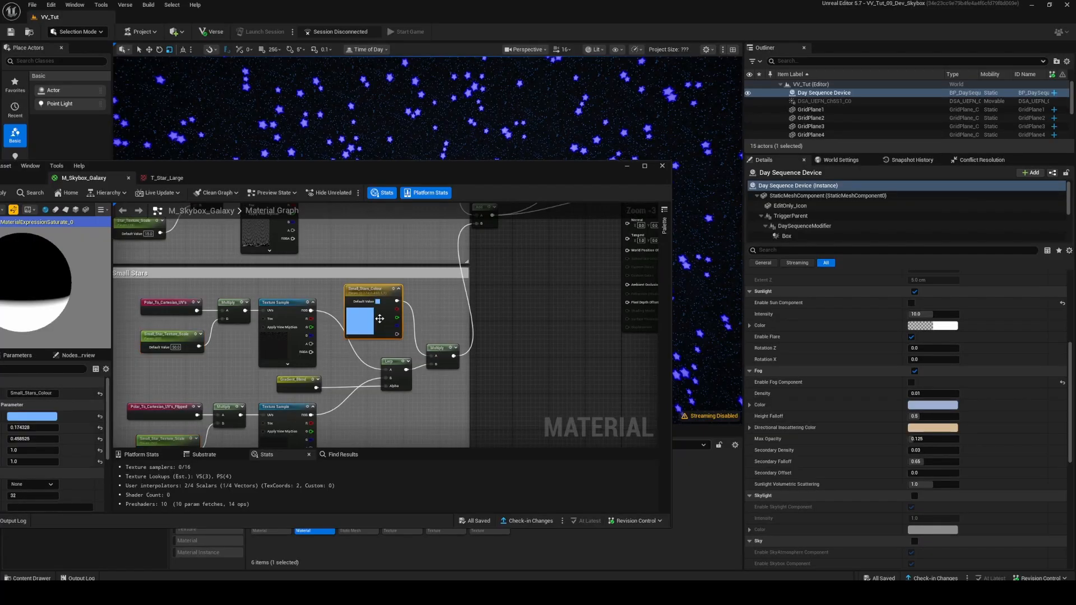
drag(340, 169, 429, 164)
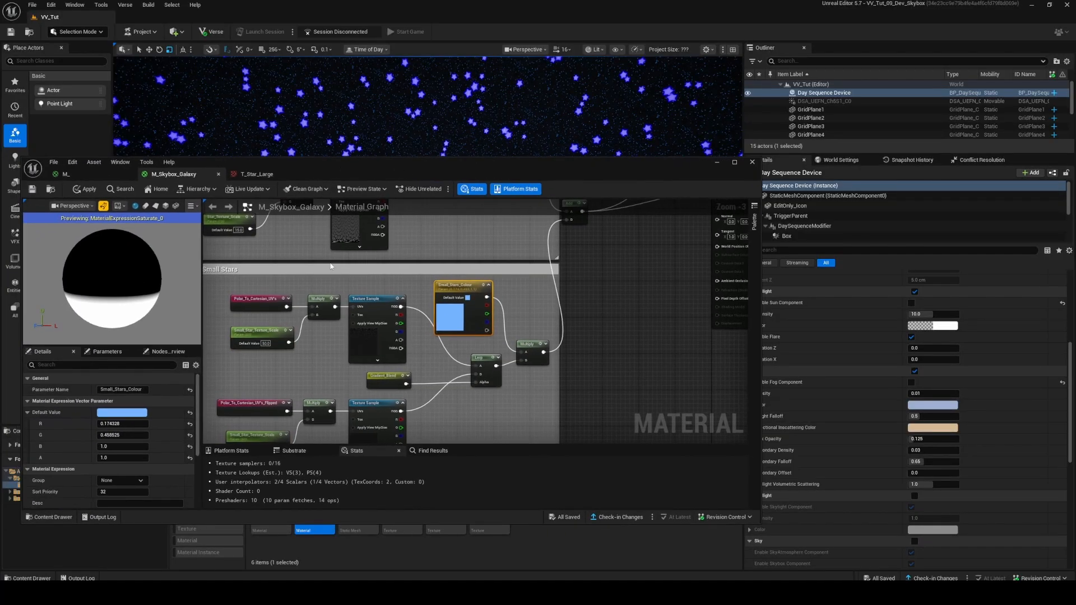
click(131, 414)
drag(257, 378, 259, 401)
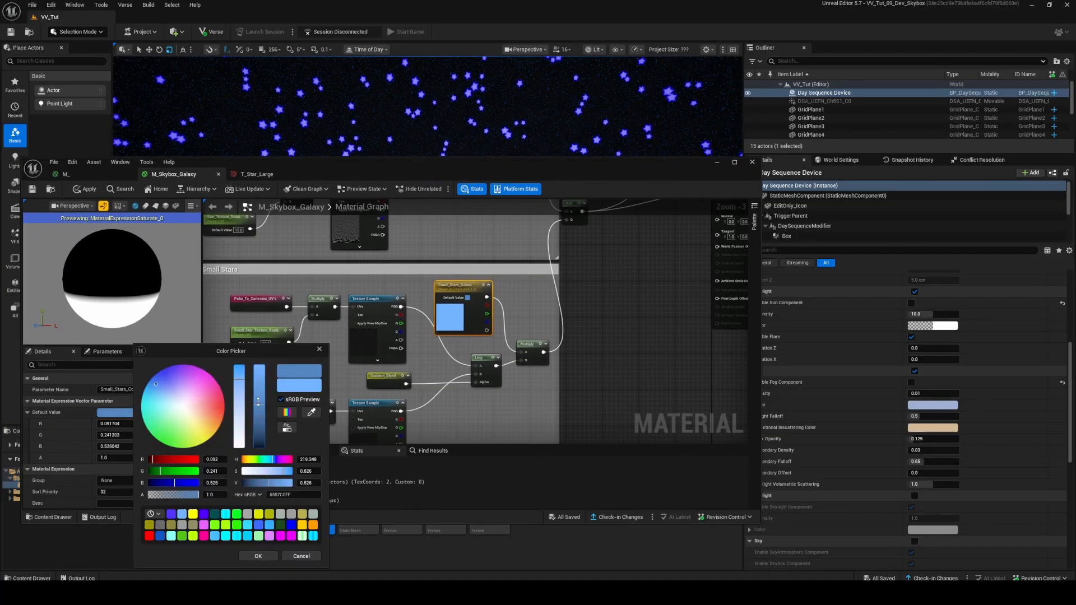
click(297, 555)
click(719, 165)
mouse_move(567, 185)
right_down()
mouse_move(566, 163)
mouse_move(567, 213)
mouse_move(566, 186)
right_up()
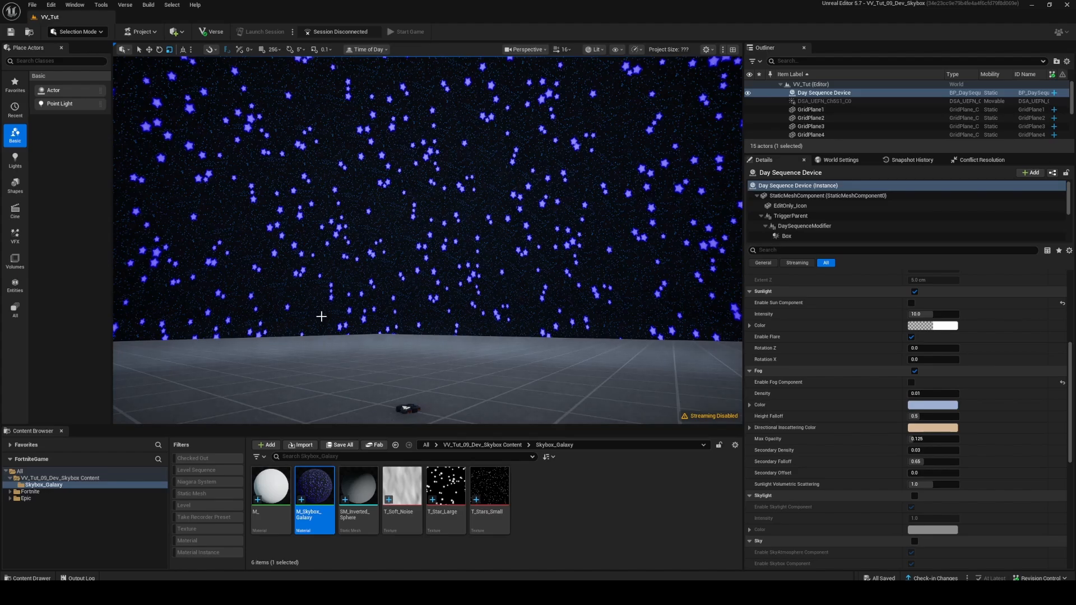
mouse_move(369, 288)
right_down()
mouse_move(359, 236)
mouse_move(369, 288)
right_up()
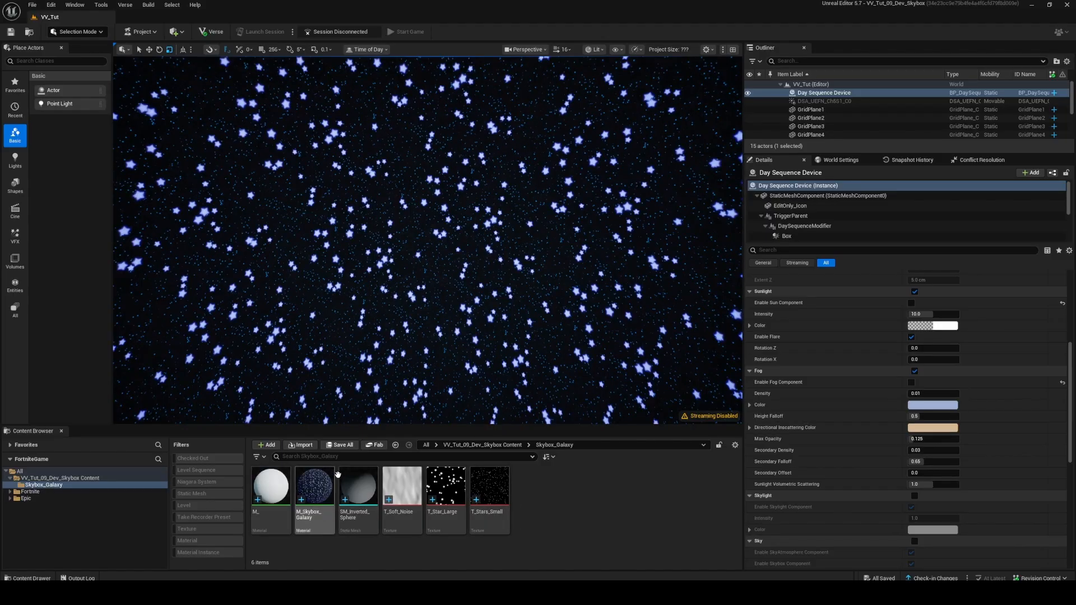
Add the T_Soft_Noise texture to the M_Skybox_Galaxy graph as a texture sample below the Small Stars group.
mouse_move(402, 493)
mouse_down()
mouse_move(218, 437)
mouse_move(397, 494)
mouse_up()
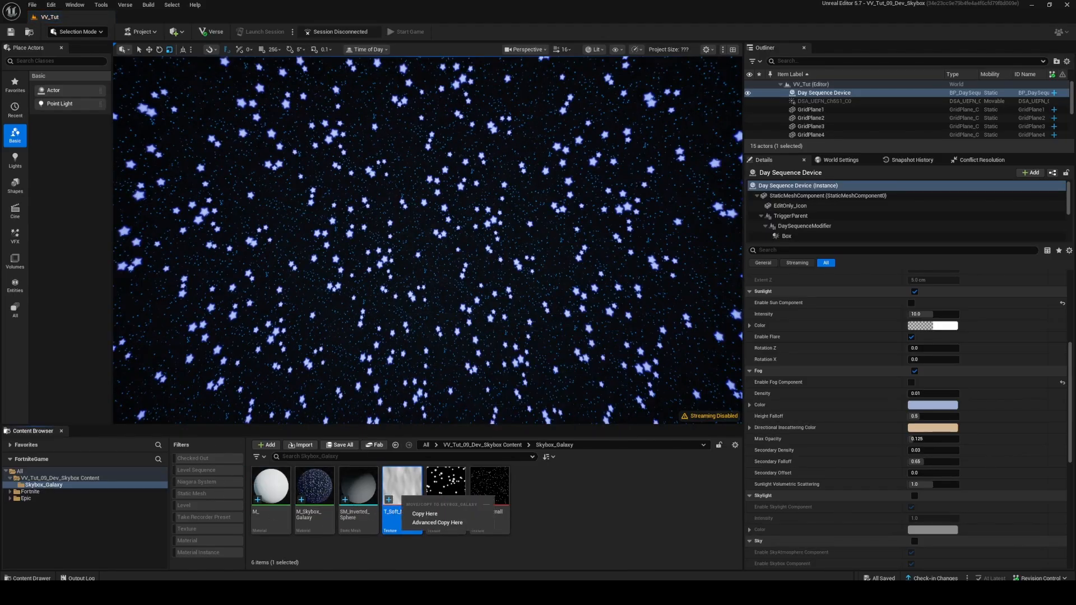
drag(2, 218, 561, 87)
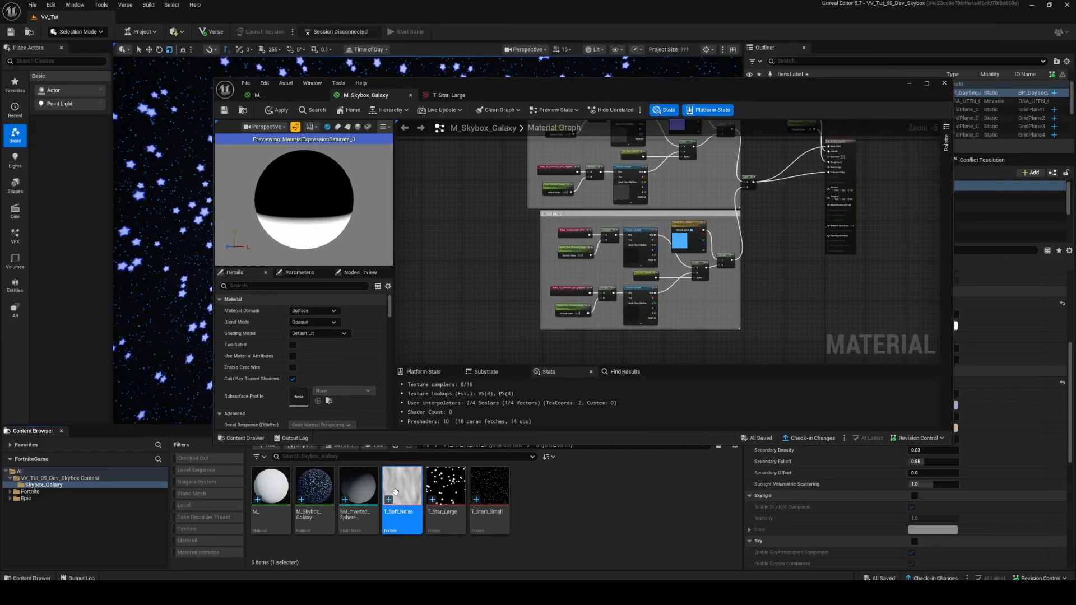
drag(401, 496, 482, 306)
drag(552, 88, 552, 1)
scroll(451, 281, up, 3)
right_drag(451, 282, 588, 306)
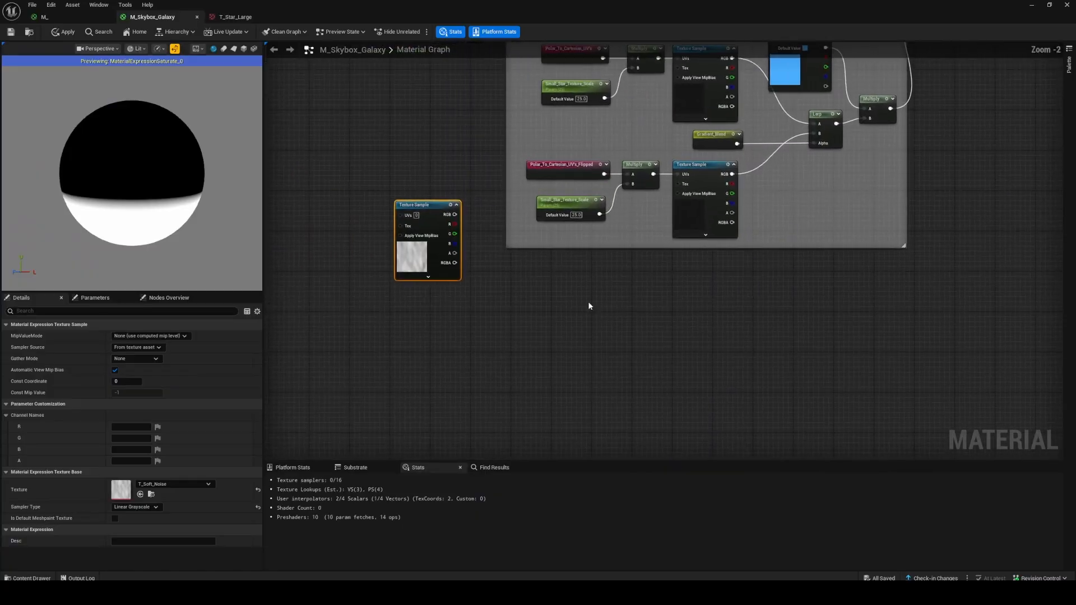
drag(435, 251, 626, 376)
Duplicate the small-star node network below its comment box, beside the soft-noise texture sample.
right_drag(614, 262, 503, 335)
drag(378, 141, 765, 287)
right_drag(638, 458, 645, 294)
key(ctrl+c)
key(ctrl+v)
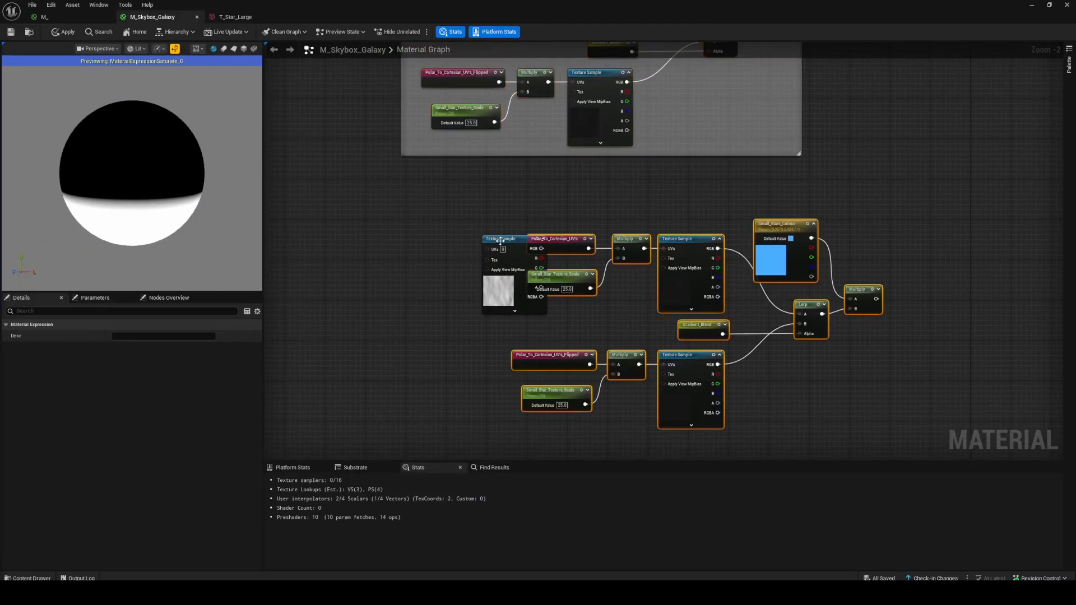
drag(495, 240, 384, 245)
drag(459, 184, 853, 422)
drag(681, 361, 627, 350)
Assign T_Soft_Noise to both texture samples in the duplicated network and delete the spare texture sample.
drag(320, 280, 378, 313)
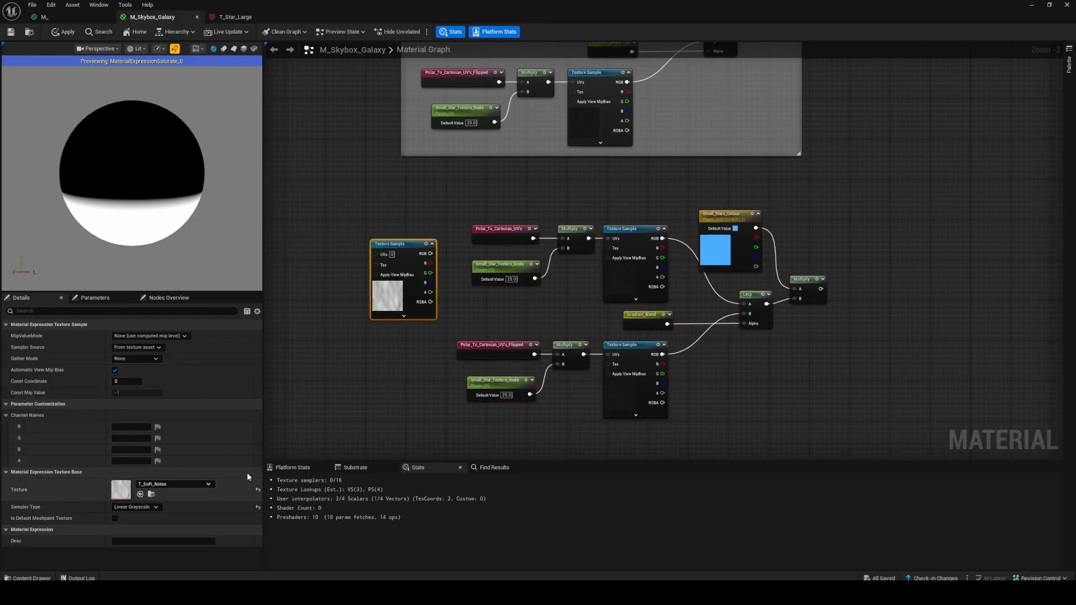
drag(627, 199, 605, 389)
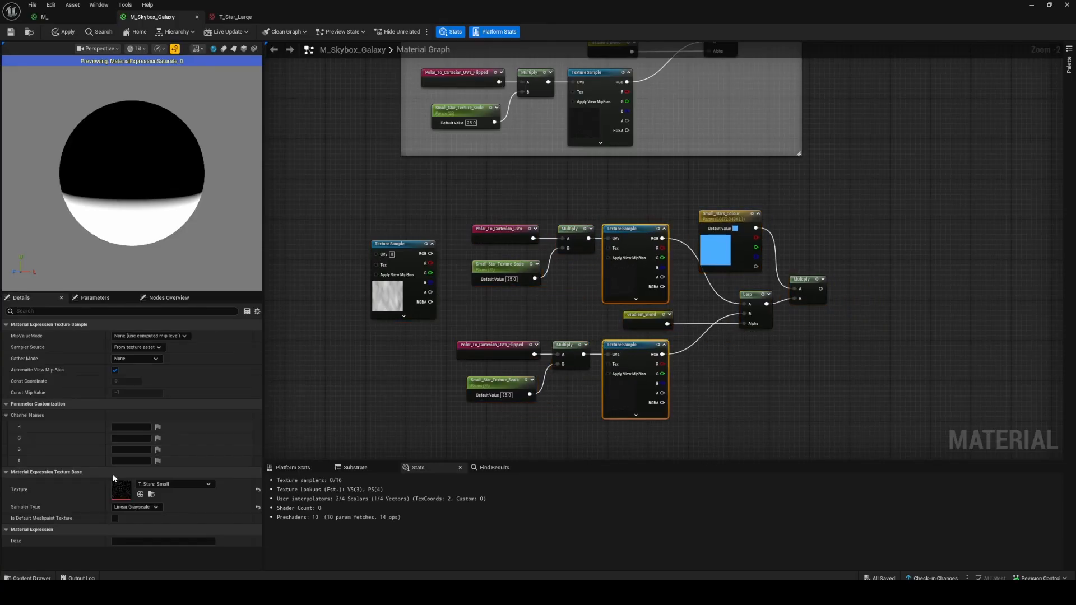
click(709, 345)
scroll(577, 280, up, 2)
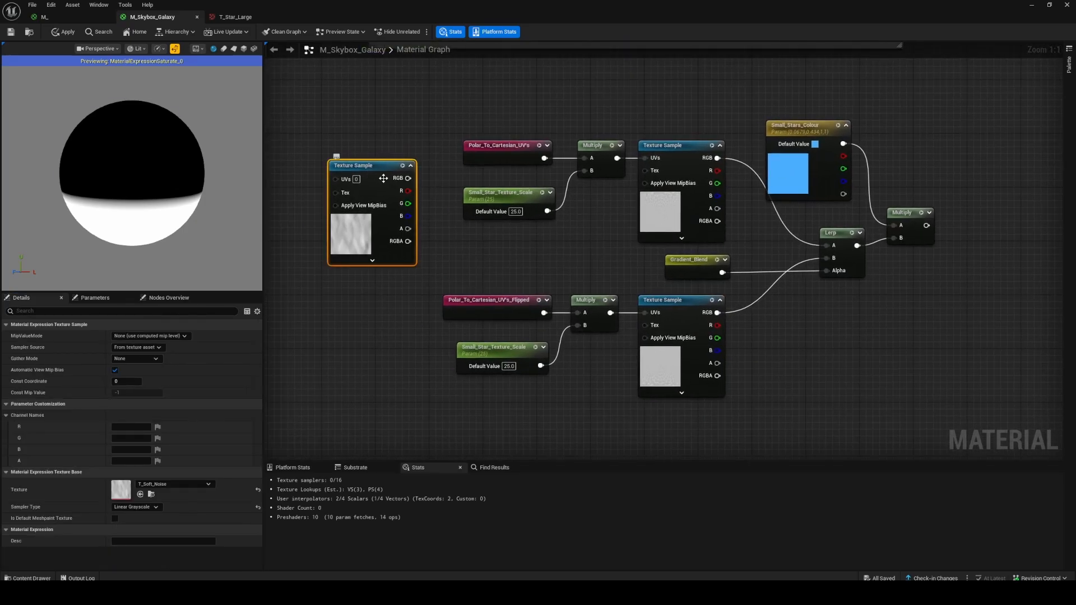
key(Delete)
Rename both scale parameters in the duplicated network to Noise_Texture_Scale.
click(480, 199)
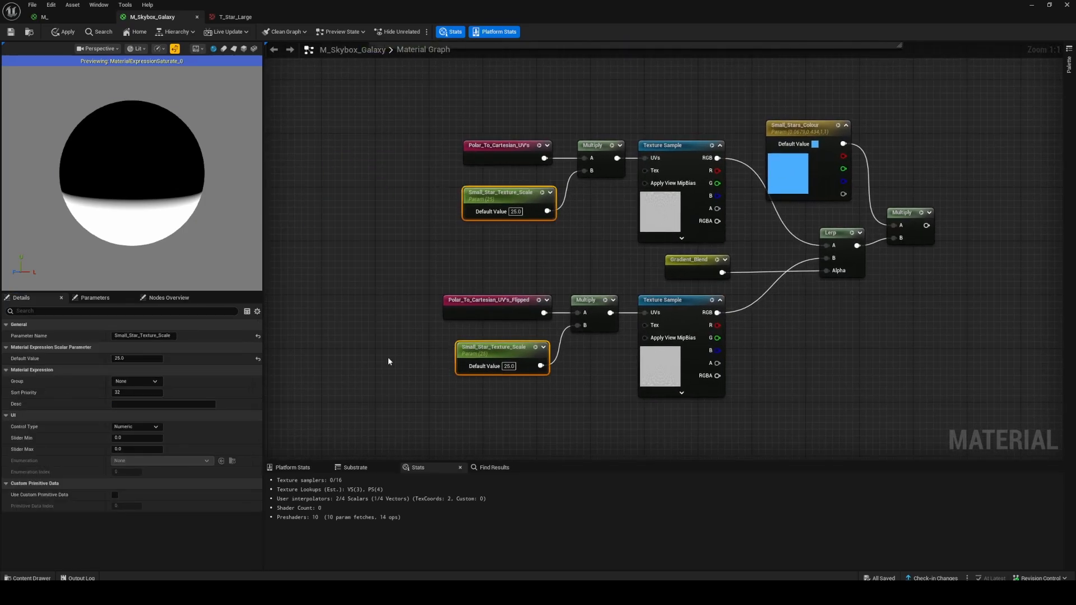
drag(400, 169, 472, 192)
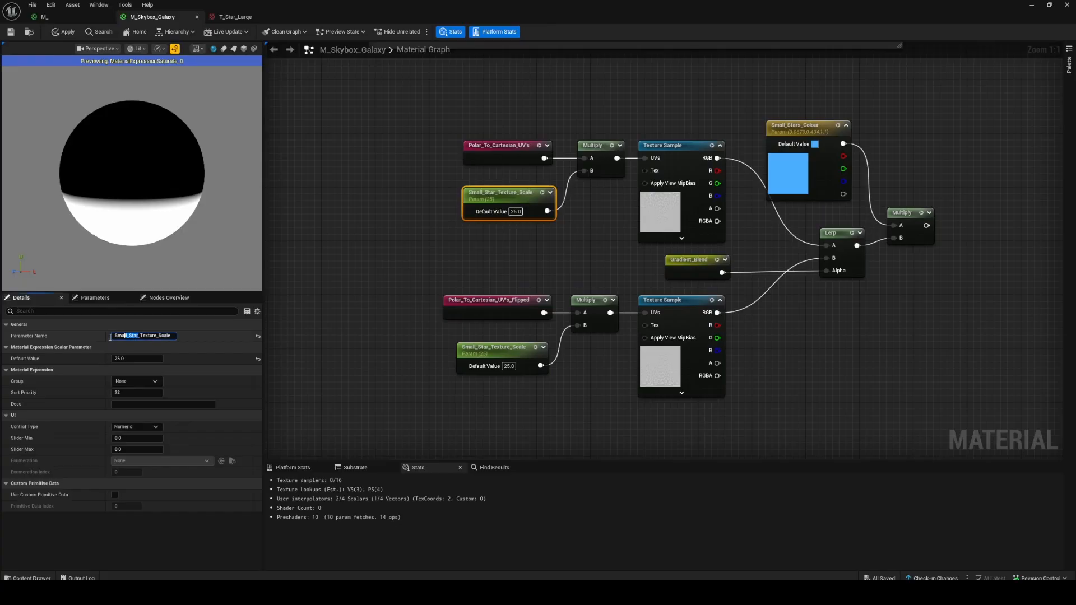
text(Nois)
text(e)
key(Return)
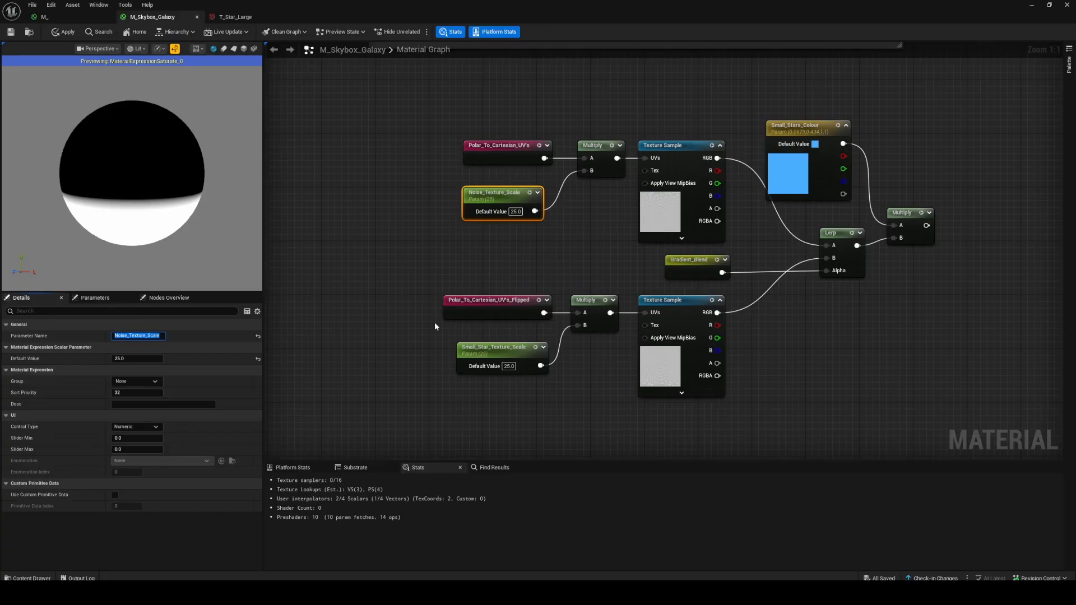
click(493, 359)
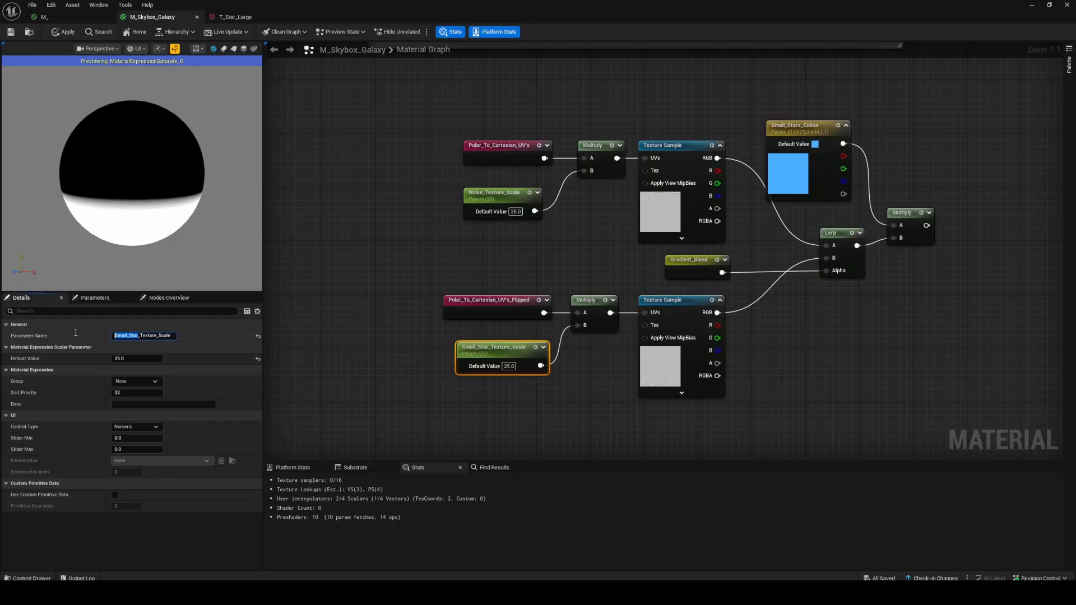
text(Noise)
key(Return)
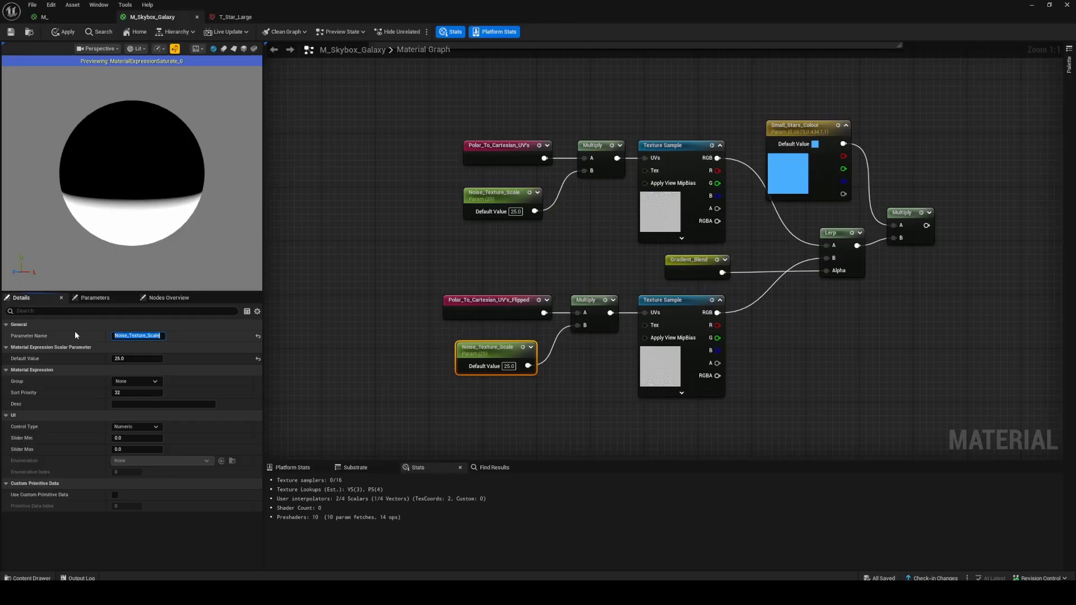
Set the default value of both Noise_Texture_Scale parameters to 5.
click(480, 211)
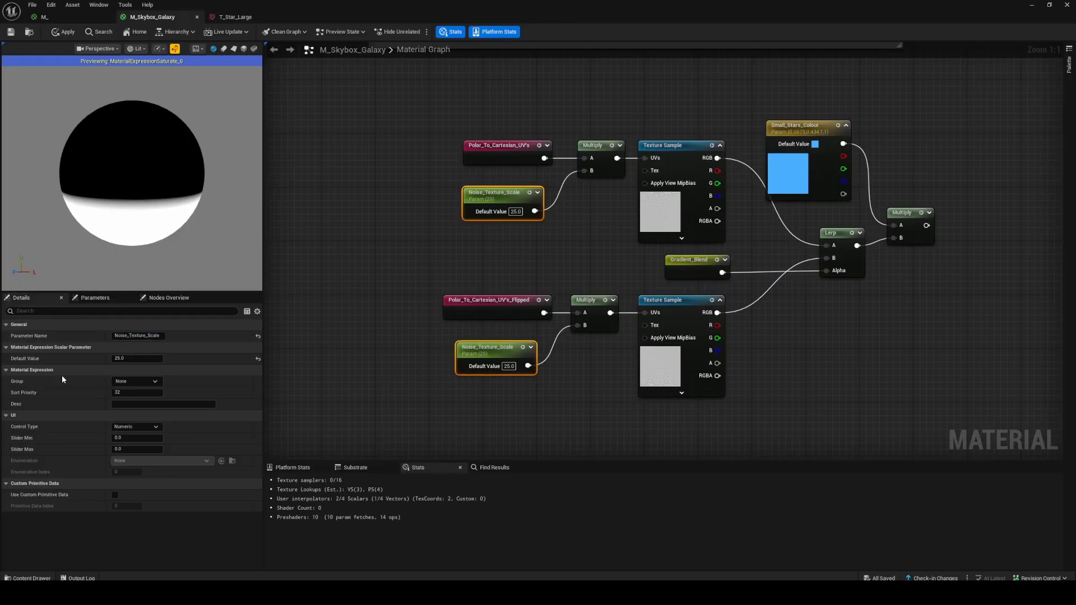
click(136, 358)
text(5)
key(Return)
click(786, 316)
Delete the Small_Stars_Colour parameter and its Multiply node from the duplicated noise network.
right_drag(844, 230, 729, 288)
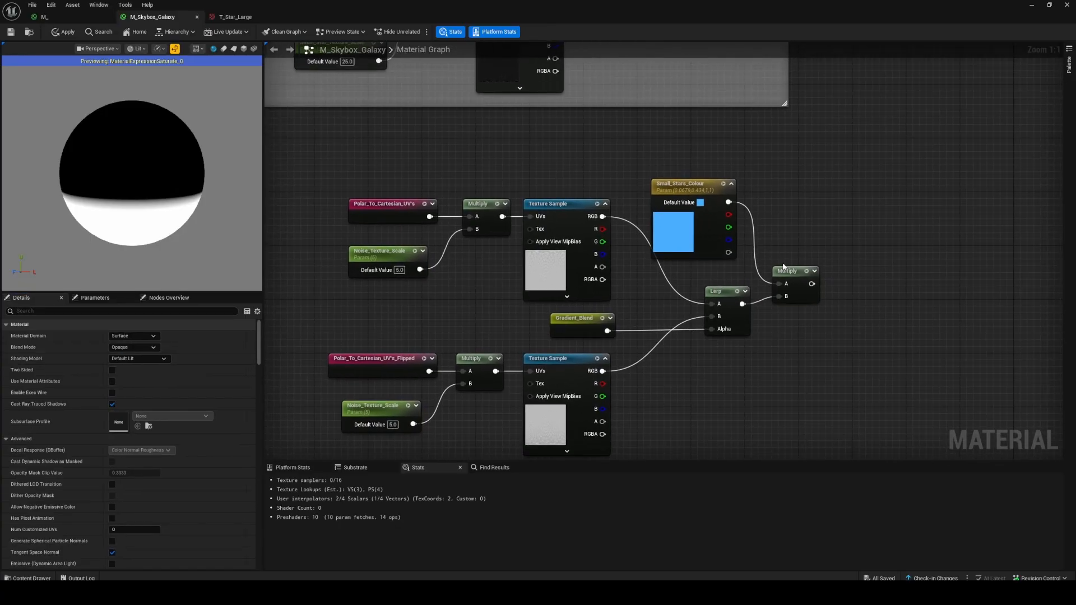
drag(701, 182, 739, 168)
drag(727, 161, 813, 275)
key(Delete)
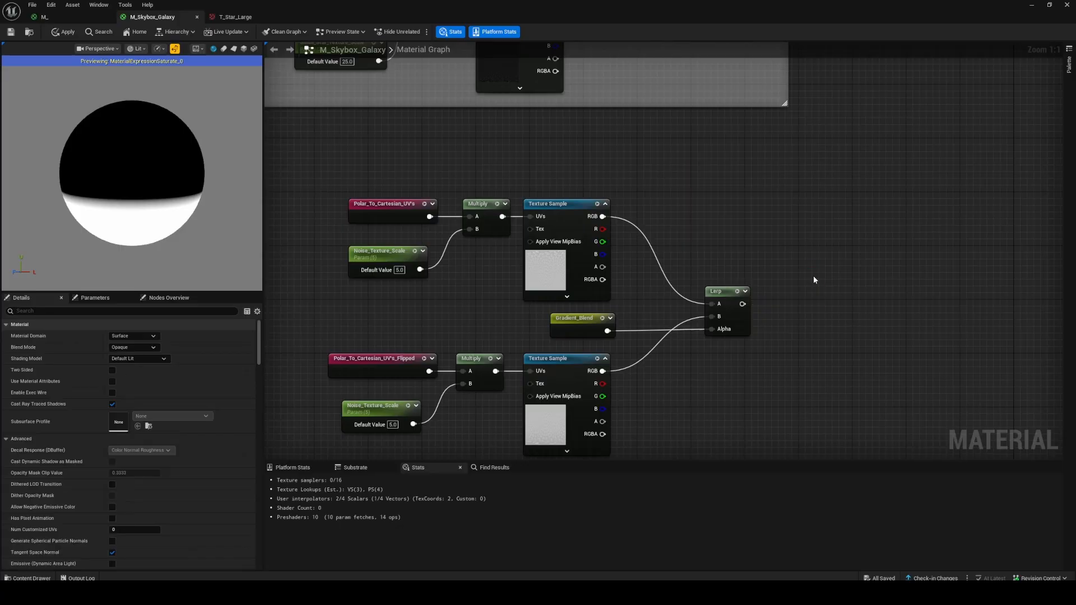
Multiply the combined stars' Add output by the noise network's Lerp output using a new Multiply node.
right_drag(813, 276, 666, 397)
scroll(745, 382, down, 3)
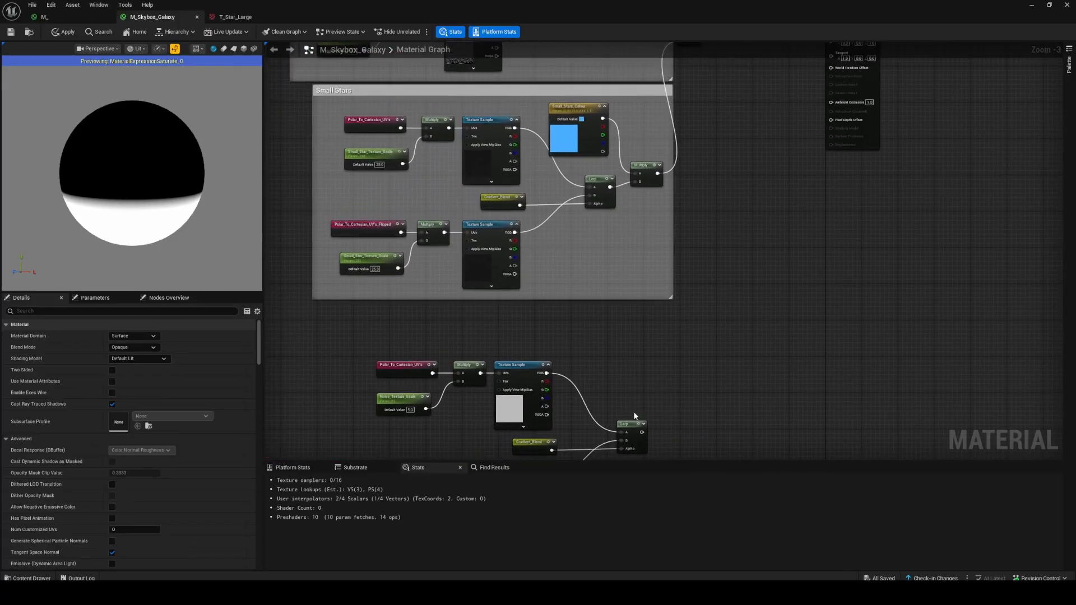
drag(633, 423, 700, 256)
click(659, 364)
key(m)
click(695, 335)
drag(690, 383, 724, 167)
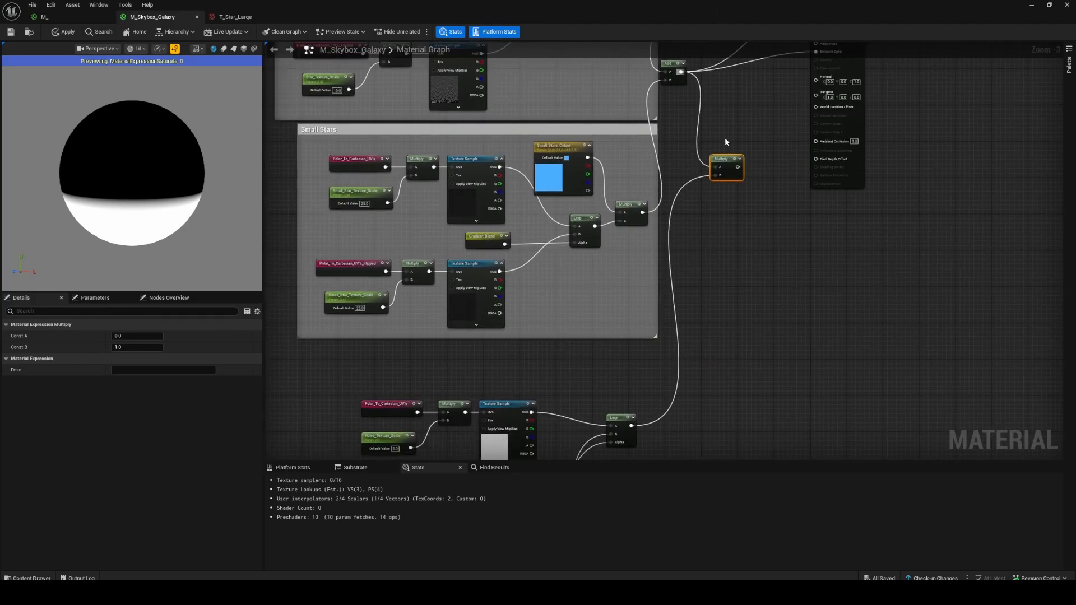
Connect the new Multiply node's output to the material's Base Color and Emissive Color inputs.
right_drag(728, 145, 611, 272)
click(615, 279)
drag(619, 299, 702, 178)
drag(625, 254, 700, 136)
click(605, 135)
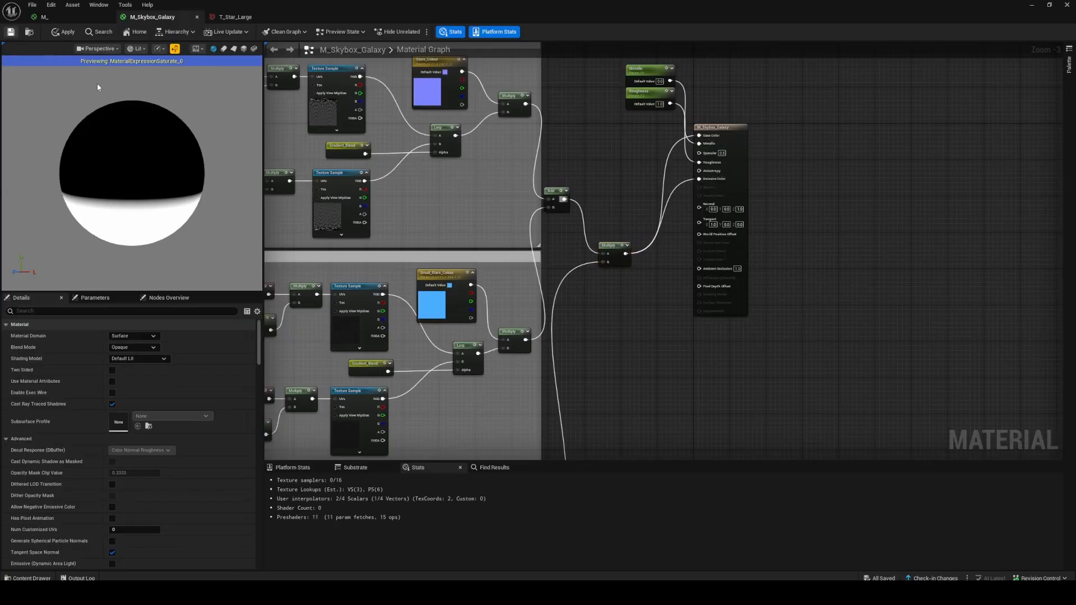
Save the material and inspect the noise-modulated stars across the level's sky.
right_drag(686, 432, 698, 176)
right_drag(546, 255, 620, 239)
scroll(566, 261, up, 3)
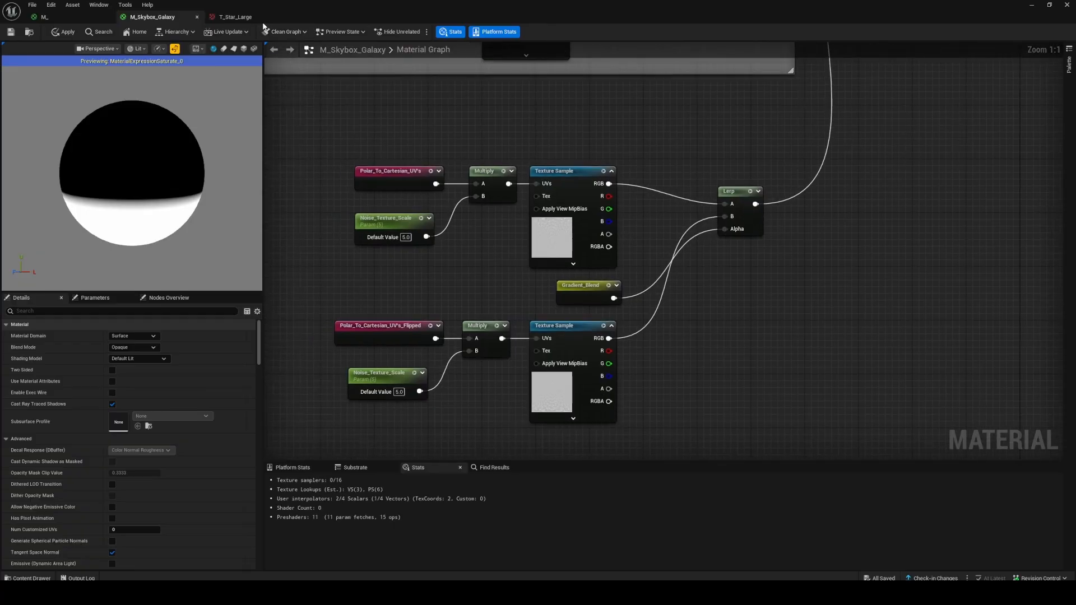
click(15, 32)
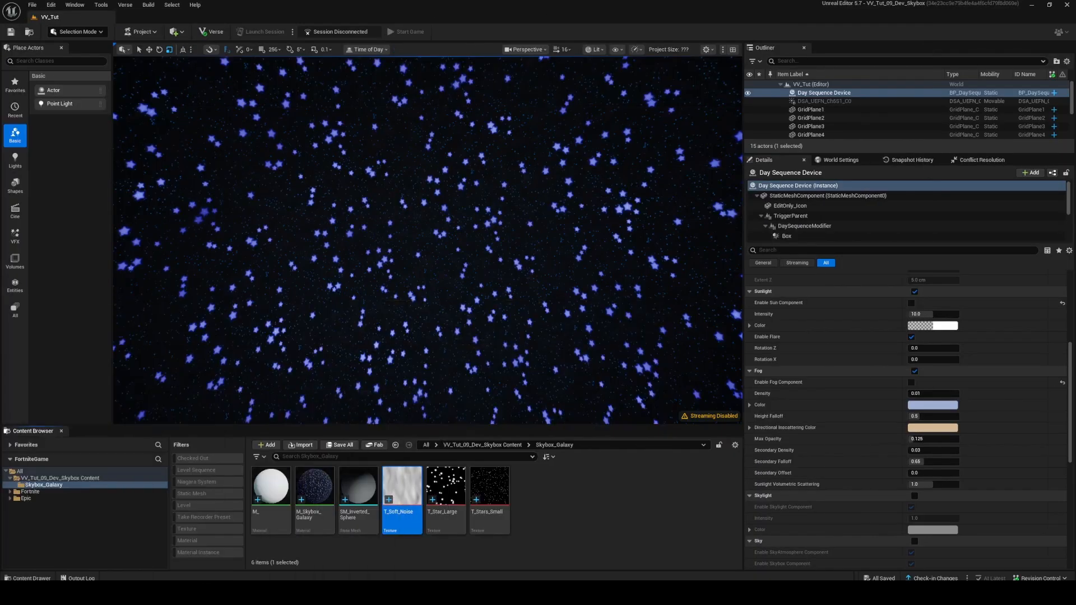
right_drag(427, 240, 419, 235)
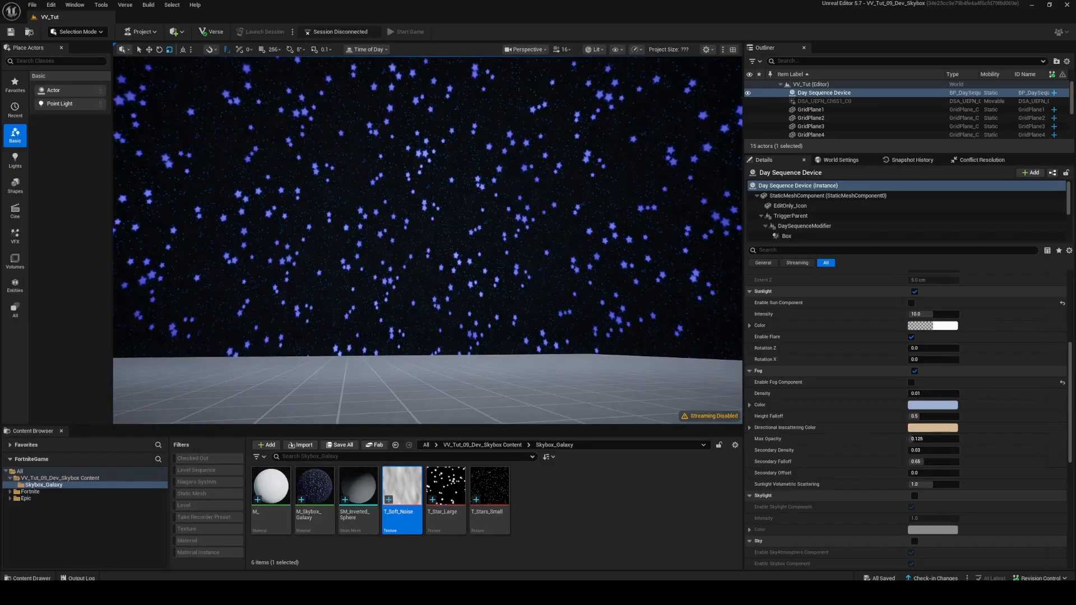
right_drag(412, 231, 399, 187)
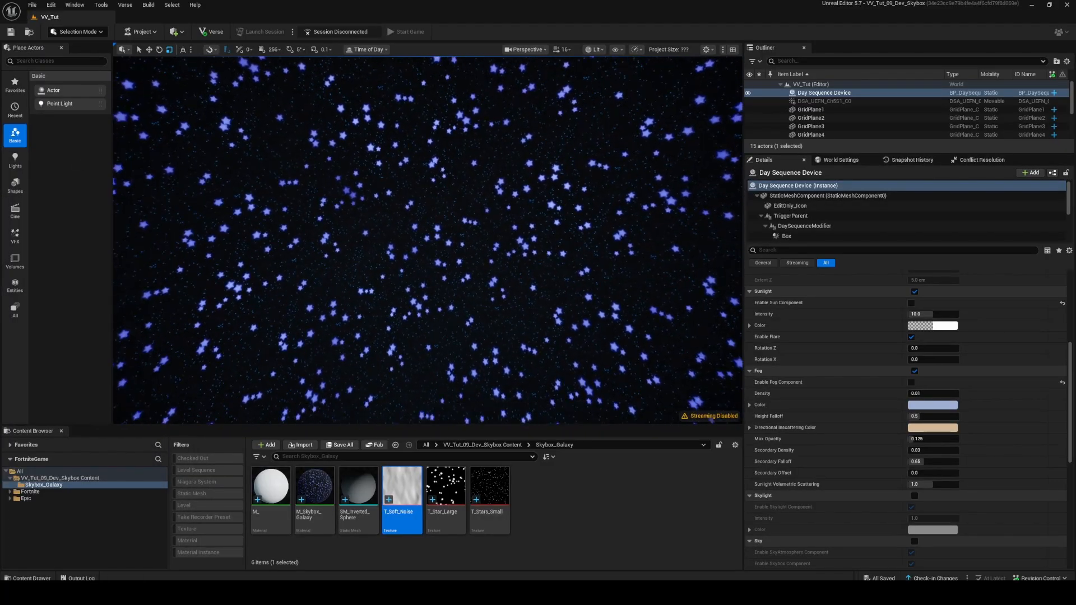
Set both Noise_Texture_Scale parameters to 1 and check the noise variation on the sky.
drag(0, 208, 609, 1)
right_drag(581, 218, 620, 229)
drag(456, 176, 541, 206)
shift+click(521, 332)
click(156, 358)
text(1)
key(Return)
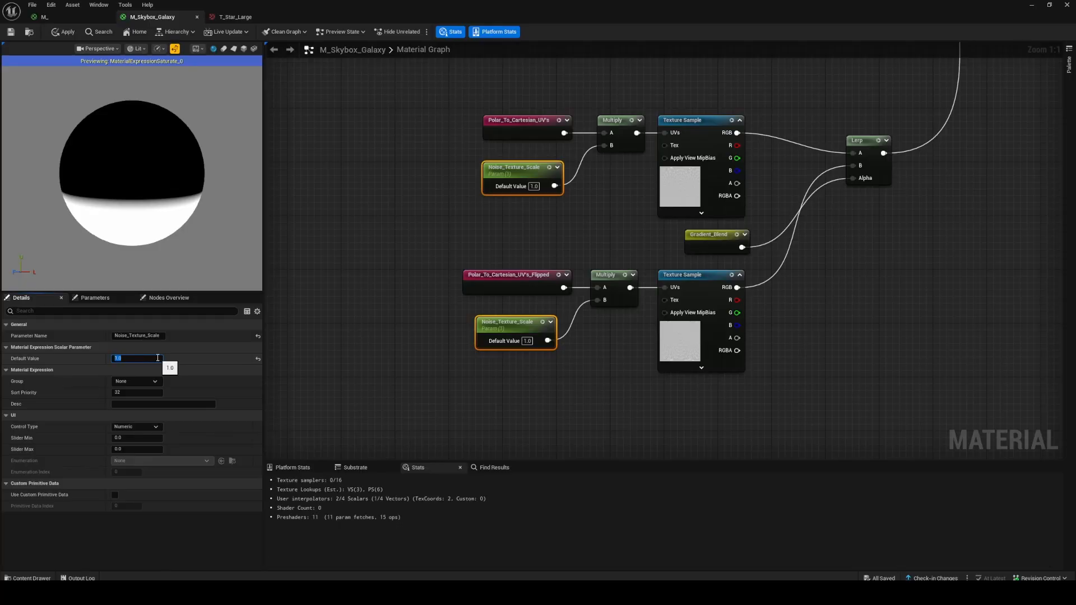
drag(592, 6, 0, 168)
right_drag(271, 246, 268, 224)
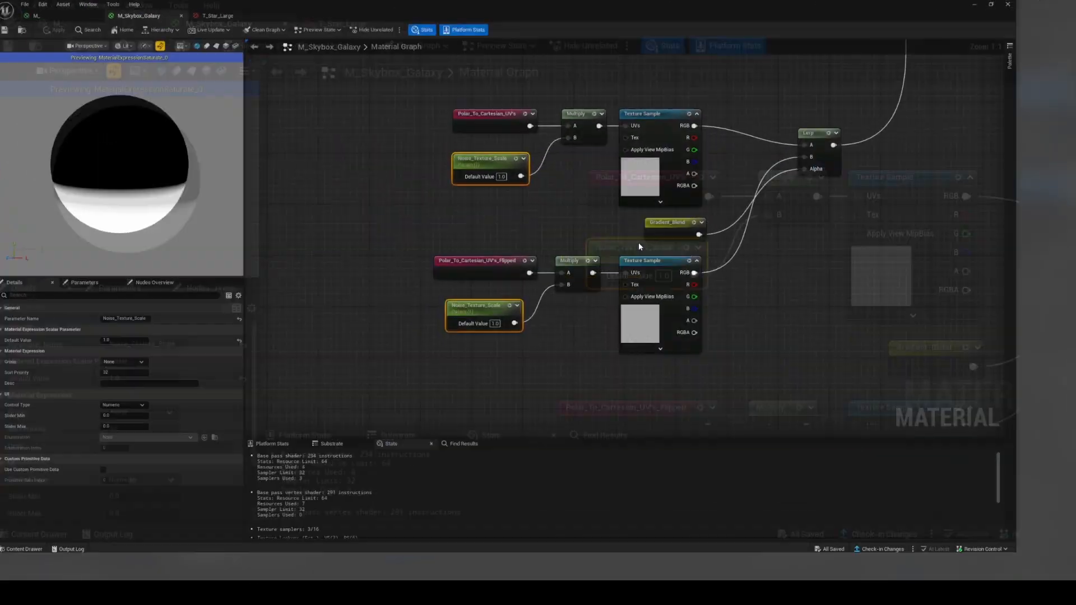
Insert a Power node between the noise network's Lerp and the final Multiply, and place a new scalar parameter beneath it.
scroll(638, 242, up, 2)
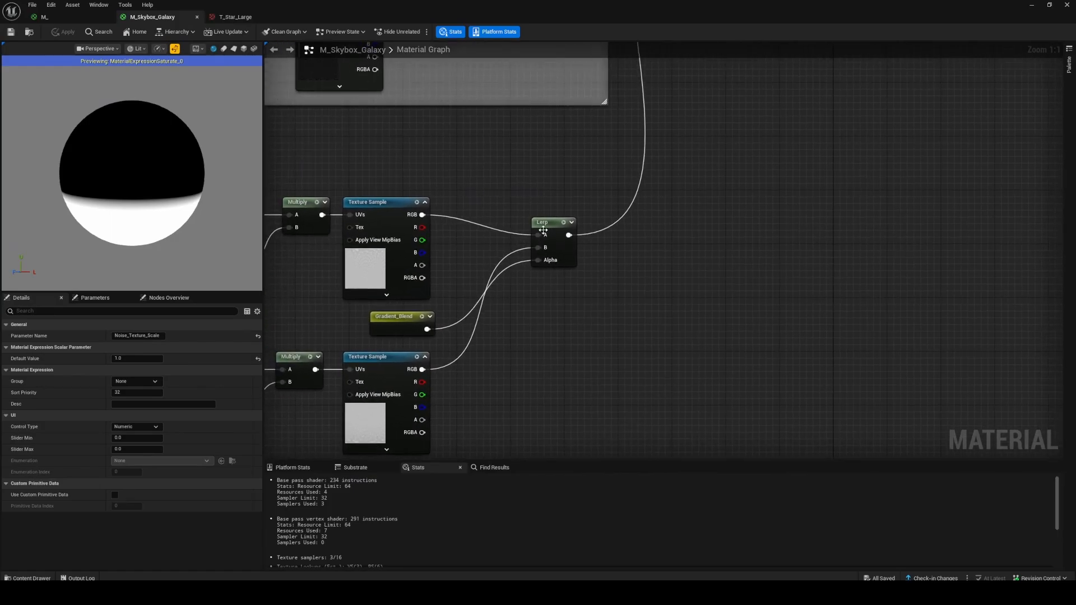
drag(543, 230, 483, 211)
click(556, 234)
right_click(555, 234)
text(po)
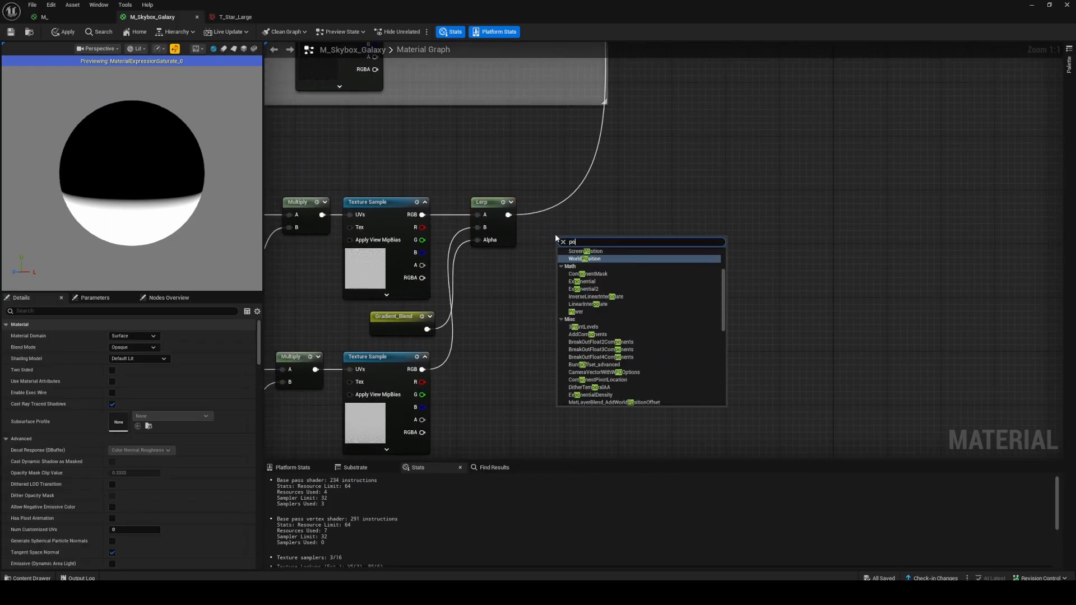
click(576, 312)
ctrl+drag(509, 215, 568, 199)
key(s)
click(539, 253)
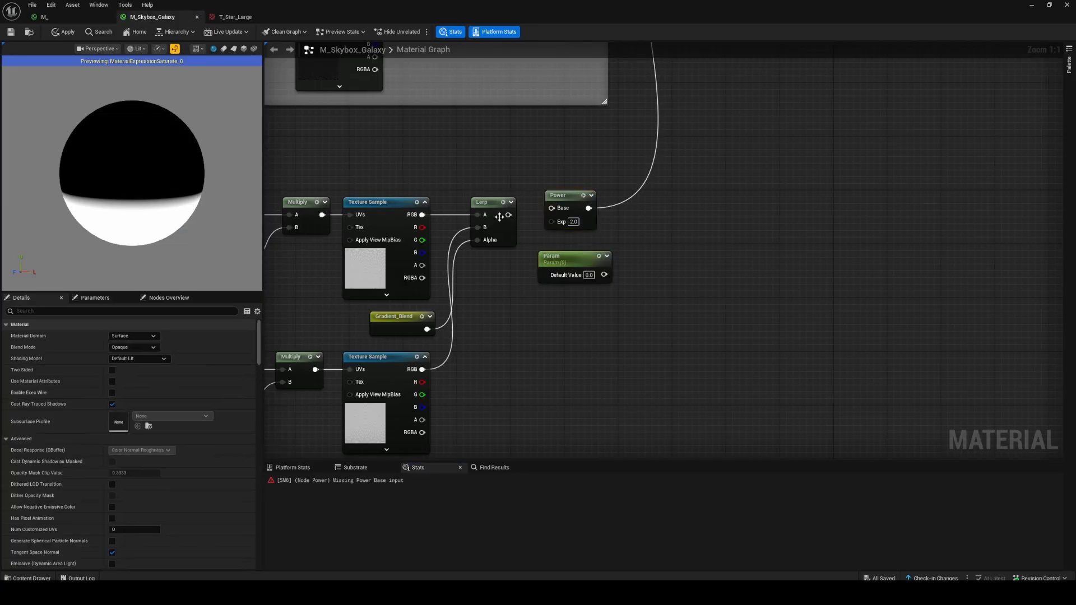
drag(508, 215, 559, 206)
Name the new scalar parameter Noise_Pow and connect it to the Power node's Exp input.
click(573, 258)
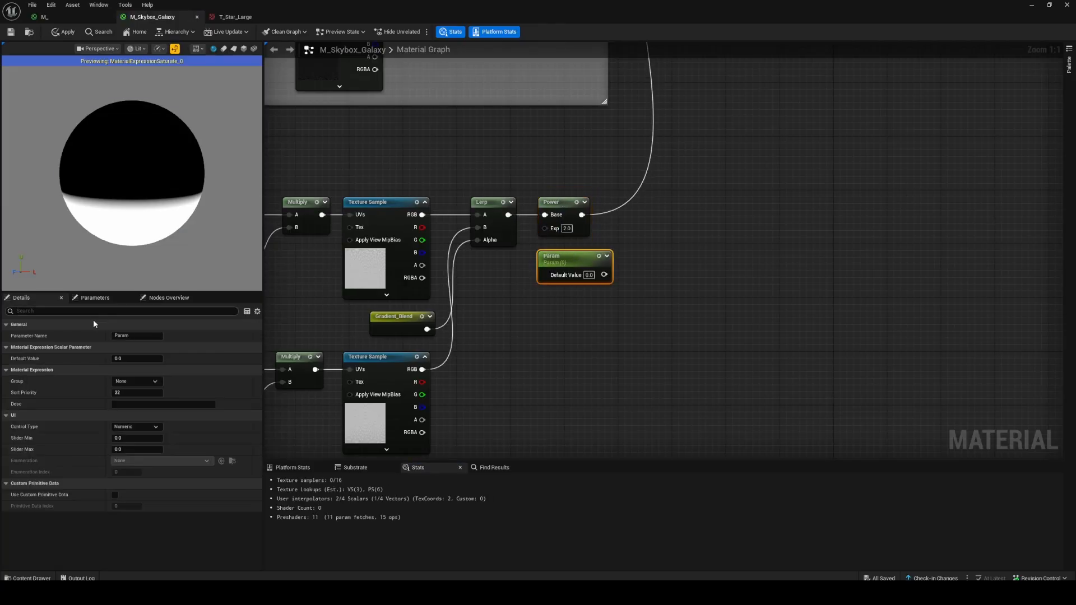
click(122, 336)
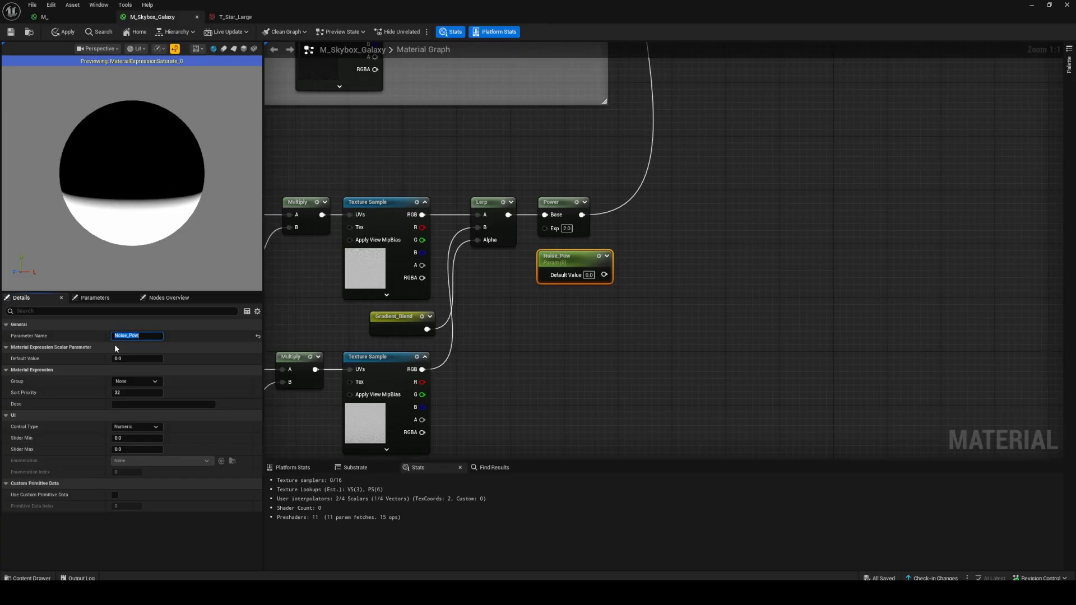
click(929, 328)
drag(604, 275, 545, 228)
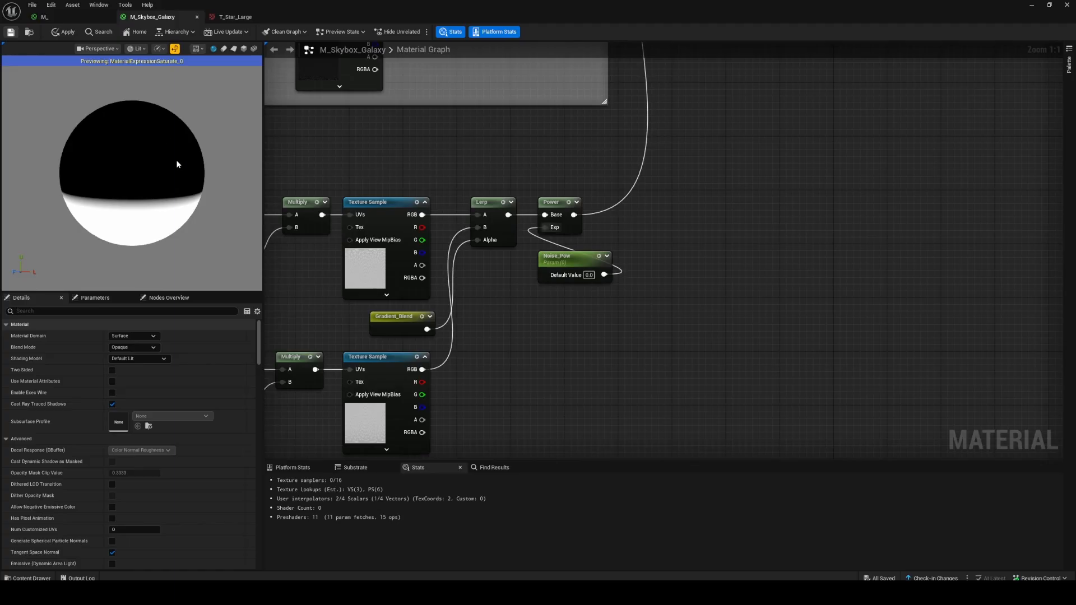
Uncover the level's sky, set Noise_Pow's default value to 5.175072 and preview the Power node's output.
drag(504, 7, 472, 246)
right_drag(568, 506, 555, 415)
click(555, 416)
drag(196, 499, 297, 497)
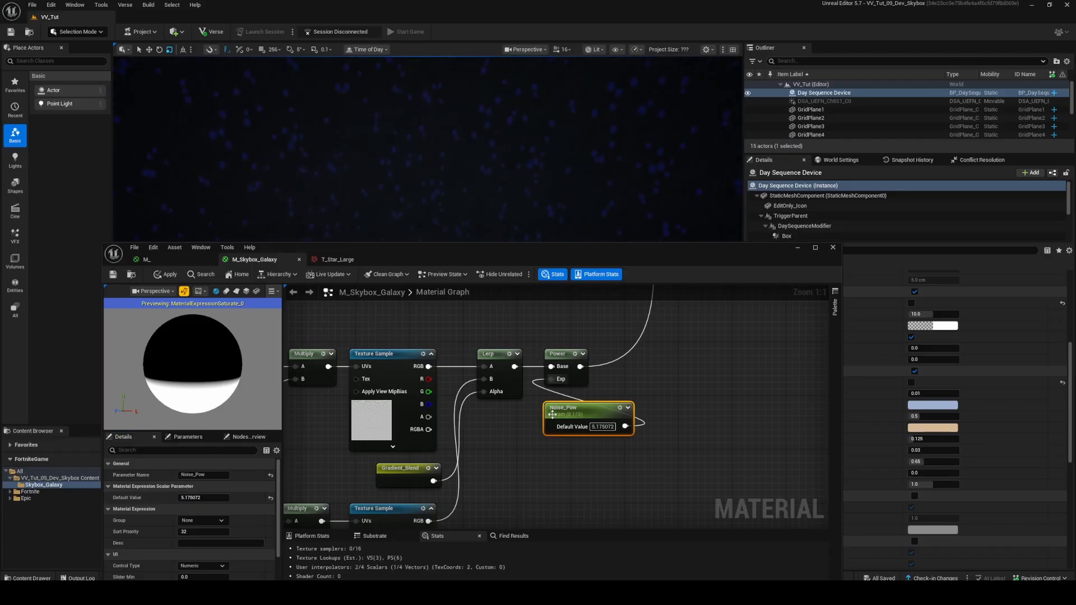
right_drag(511, 380, 539, 344)
click(603, 319)
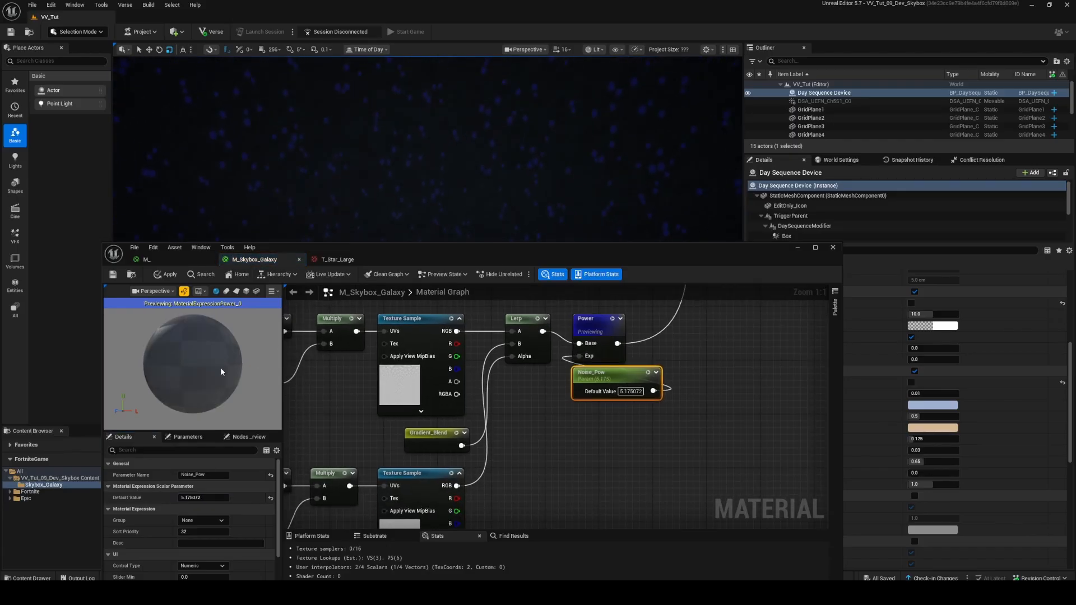
Set the default value of both Noise_Texture_Scale parameters to 5.
right_drag(331, 405, 578, 324)
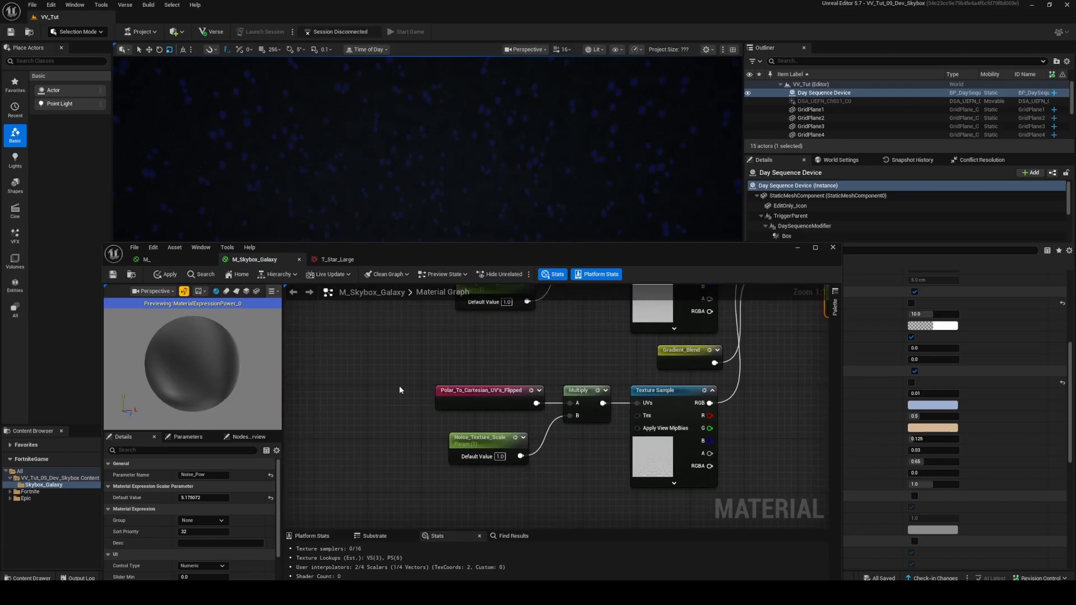
right_drag(408, 429, 385, 409)
click(440, 431)
right_drag(420, 458, 291, 516)
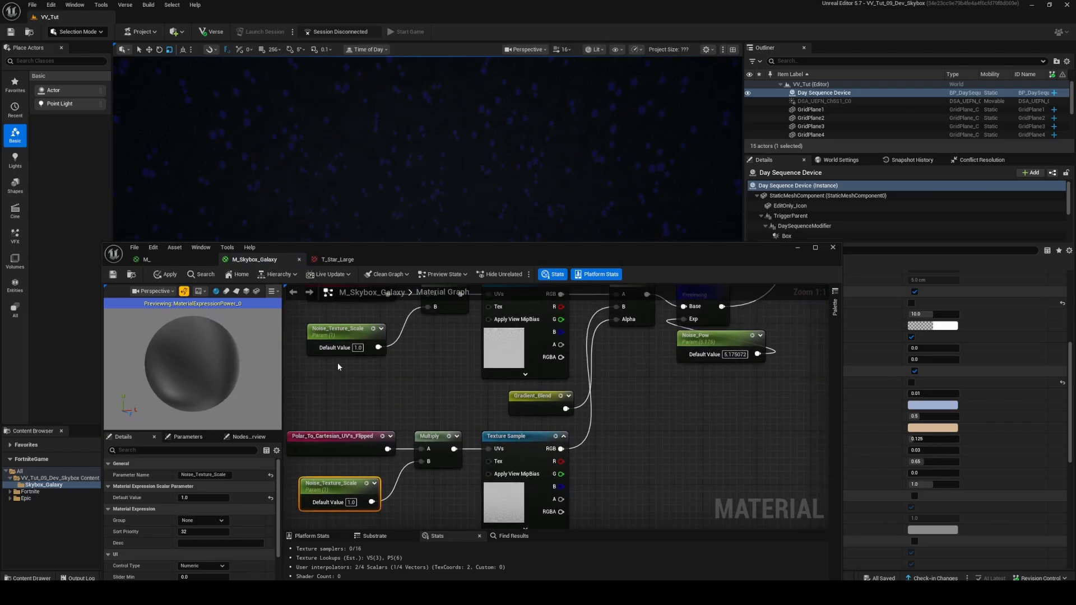
shift+click(338, 341)
click(198, 498)
text(5)
key(Return)
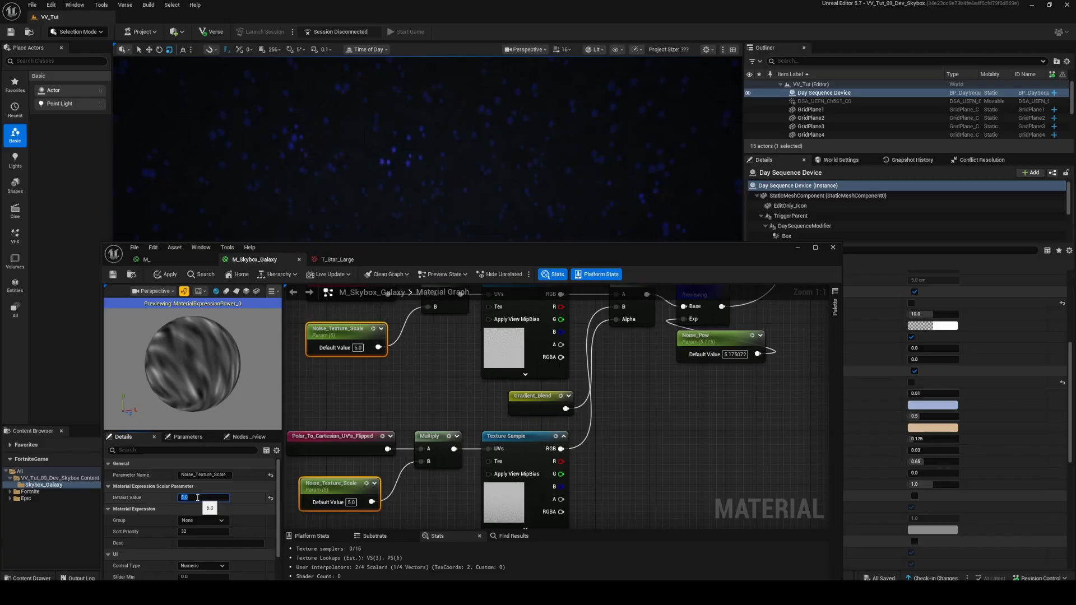
Insert a Multiply node after the Power node and connect a new scalar parameter to its B input.
right_drag(794, 298, 603, 379)
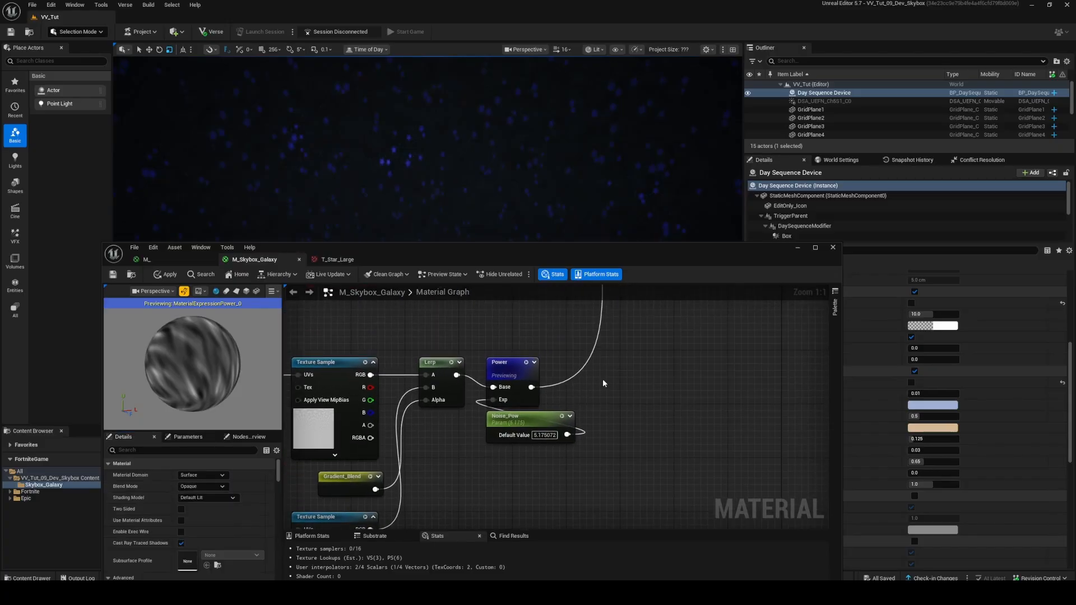
click(603, 379)
mouse_move(529, 389)
ctrl+mouse_down()
mouse_move(597, 377)
mouse_move(640, 395)
mouse_move(529, 387)
ctrl+mouse_up()
drag(614, 382, 614, 362)
right_drag(627, 468, 631, 418)
key(s)
click(606, 370)
drag(669, 392, 611, 339)
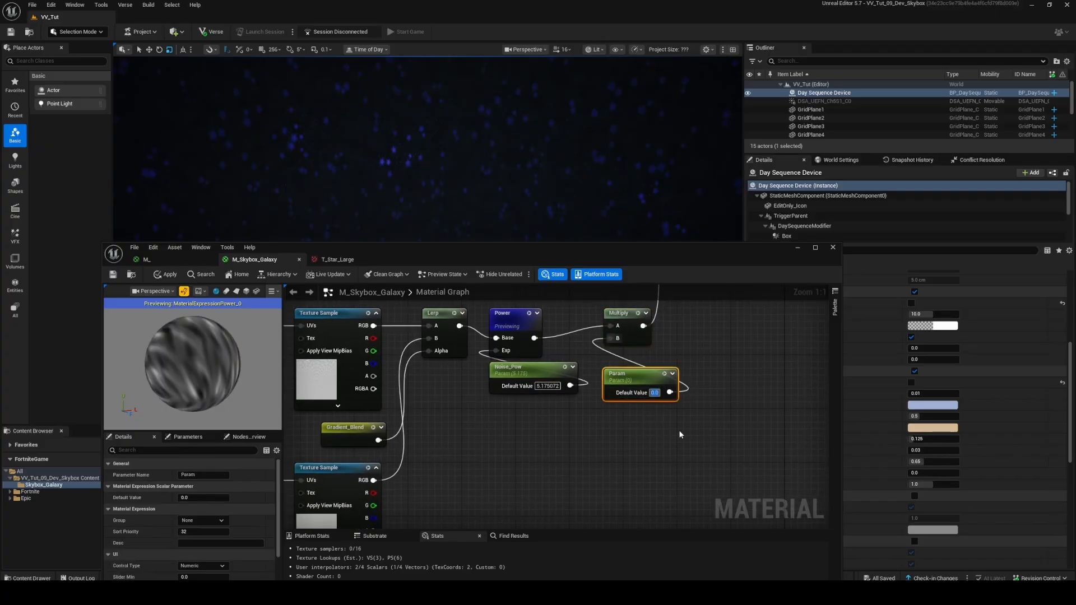
Set the Multiply's scalar parameter to 10, name it Noise_Mult and save the material.
text(10)
key(Return)
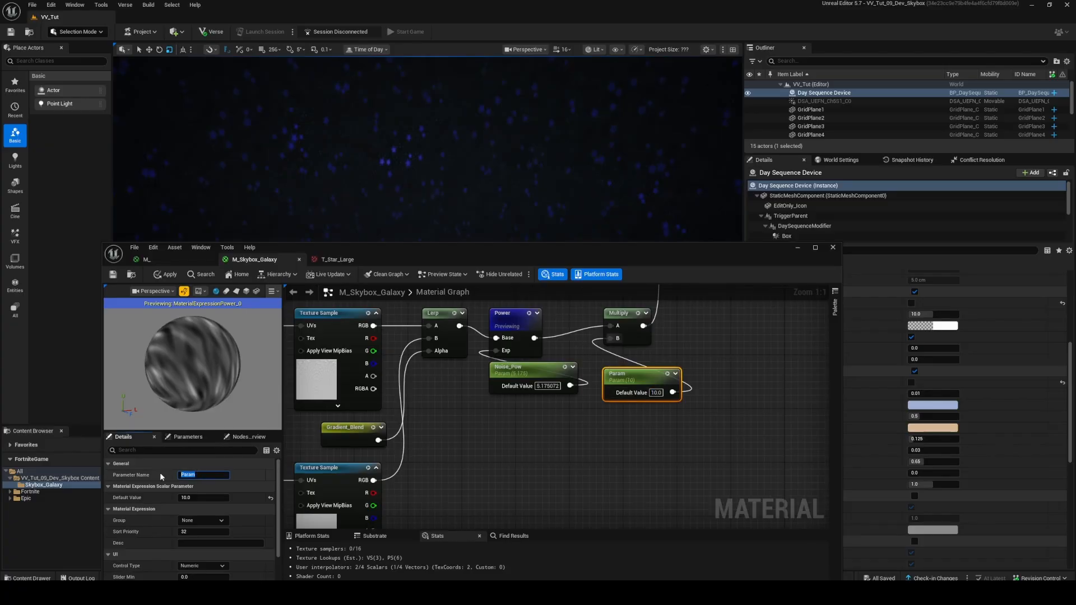
text(Noise_Mult)
key(Return)
key(ctrl+s)
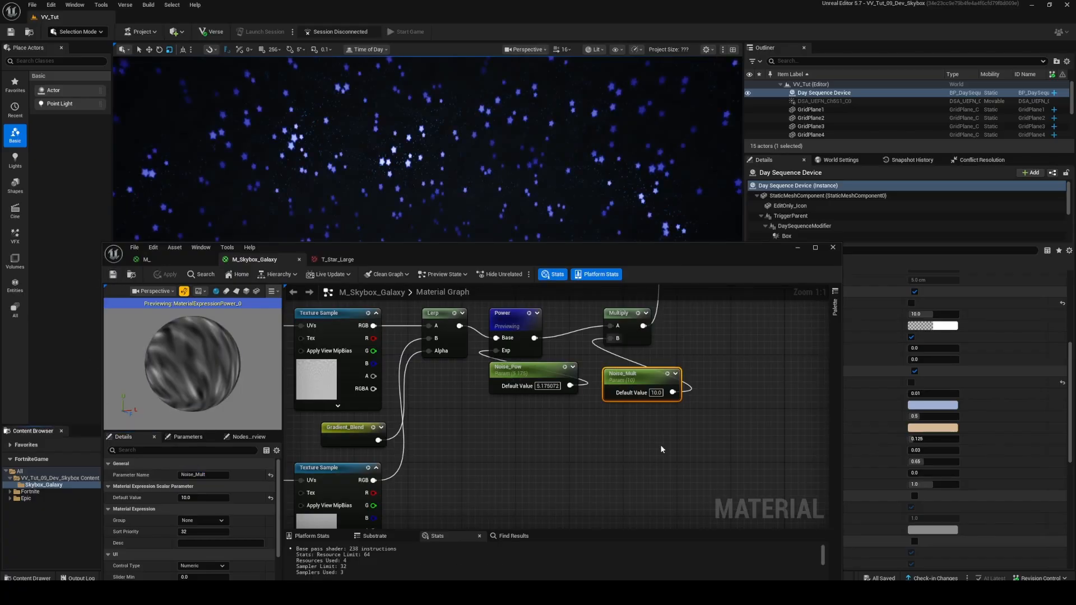
Inspect the noise-driven star brightness across the level's sky, then return to the material graph.
click(646, 429)
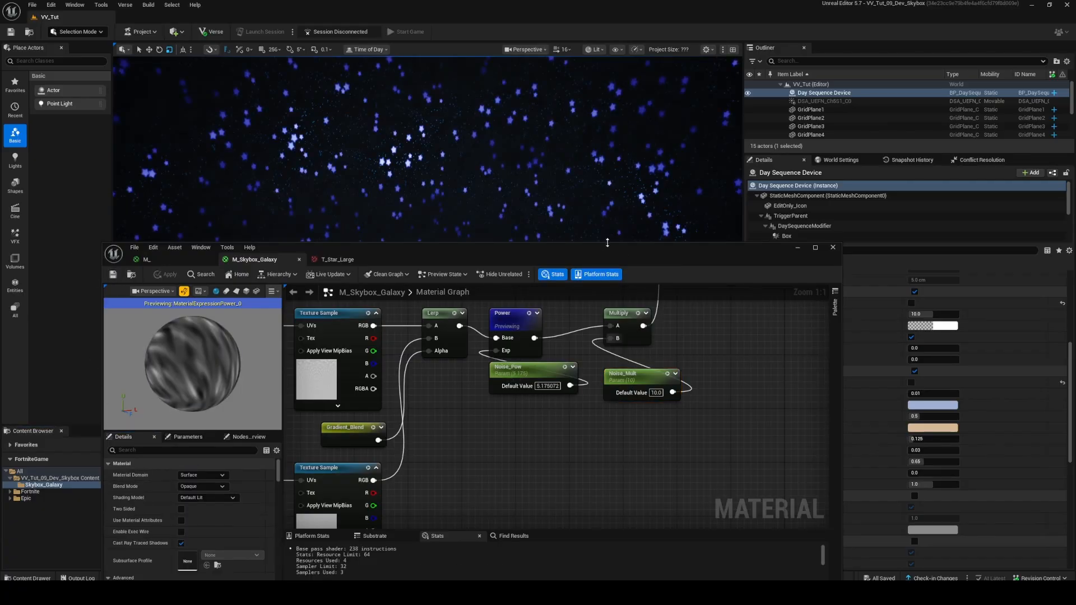
drag(607, 242, 586, 470)
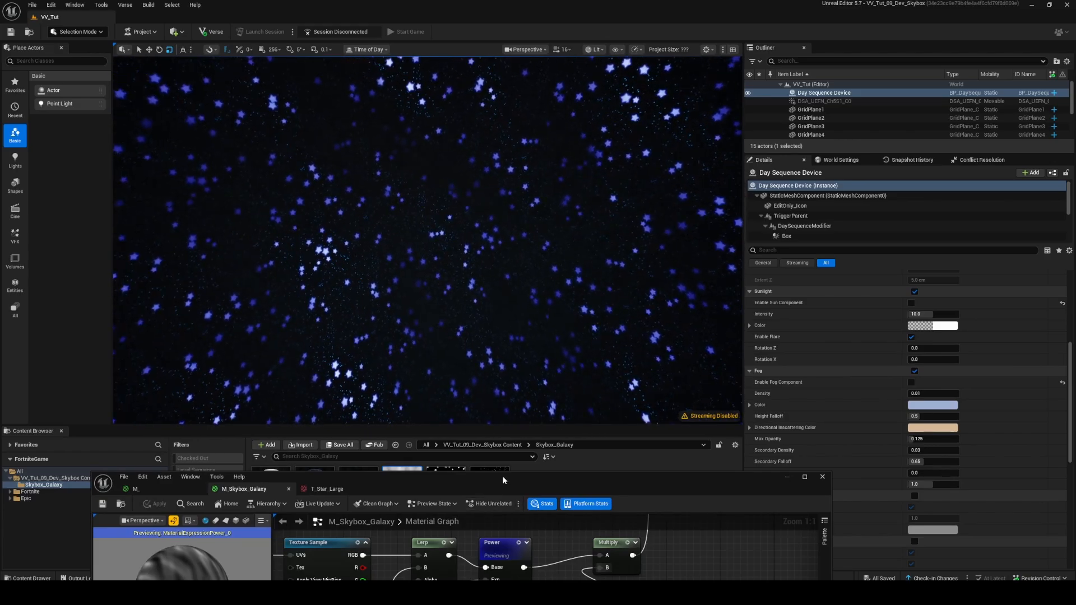
drag(502, 480, 519, 1)
Move the noise UV scaling nodes away from the textures and insert a Panner between the upper Multiply and Texture Sample.
right_drag(376, 210, 741, 254)
drag(400, 90, 597, 359)
drag(586, 269, 452, 267)
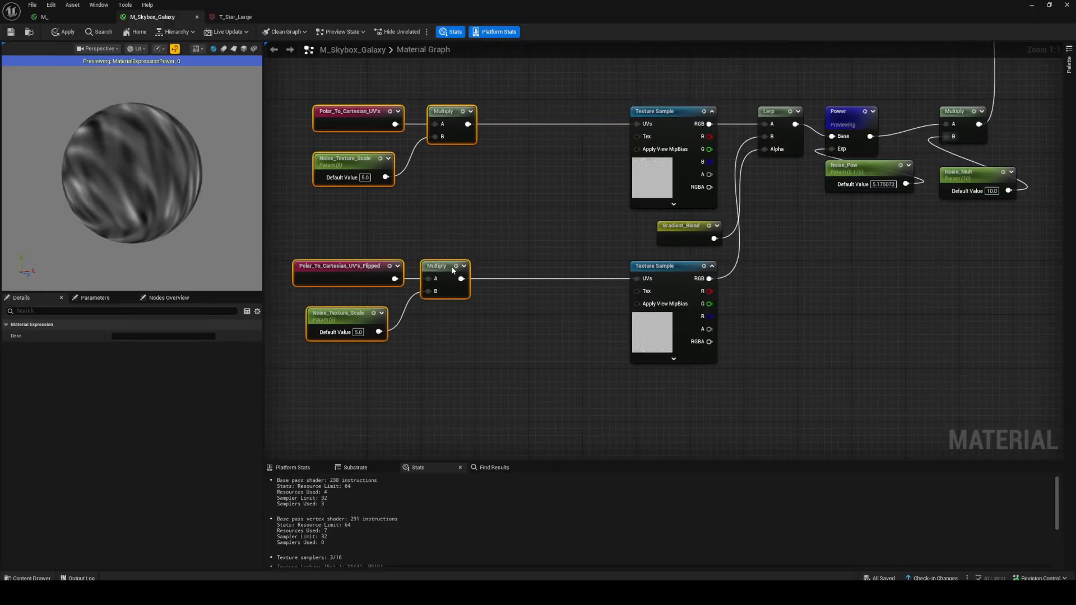
click(510, 175)
right_click(510, 175)
key(Escape)
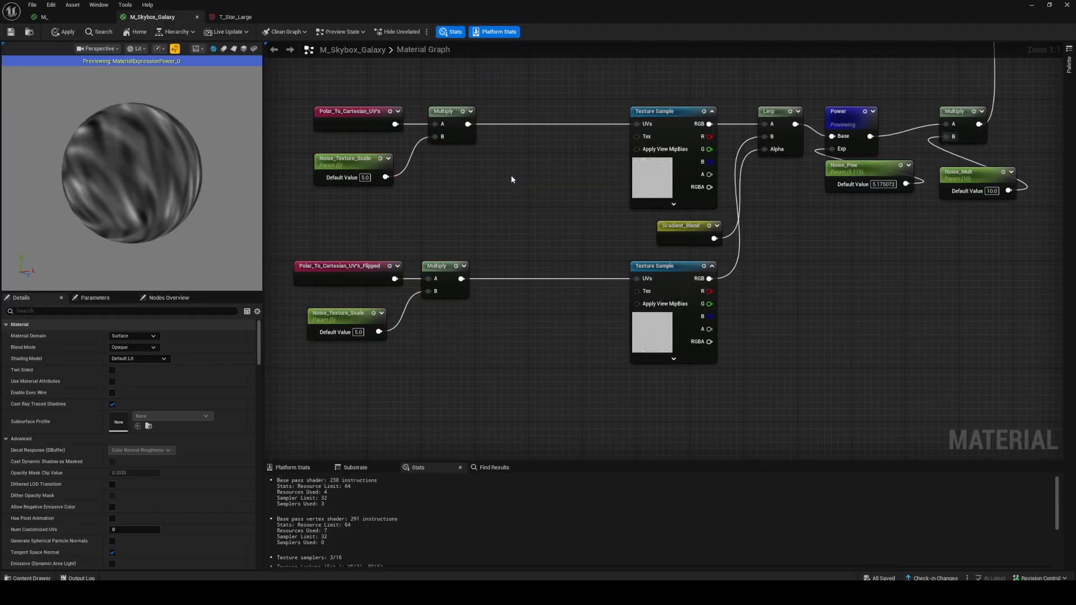
click(492, 160)
drag(453, 121, 529, 116)
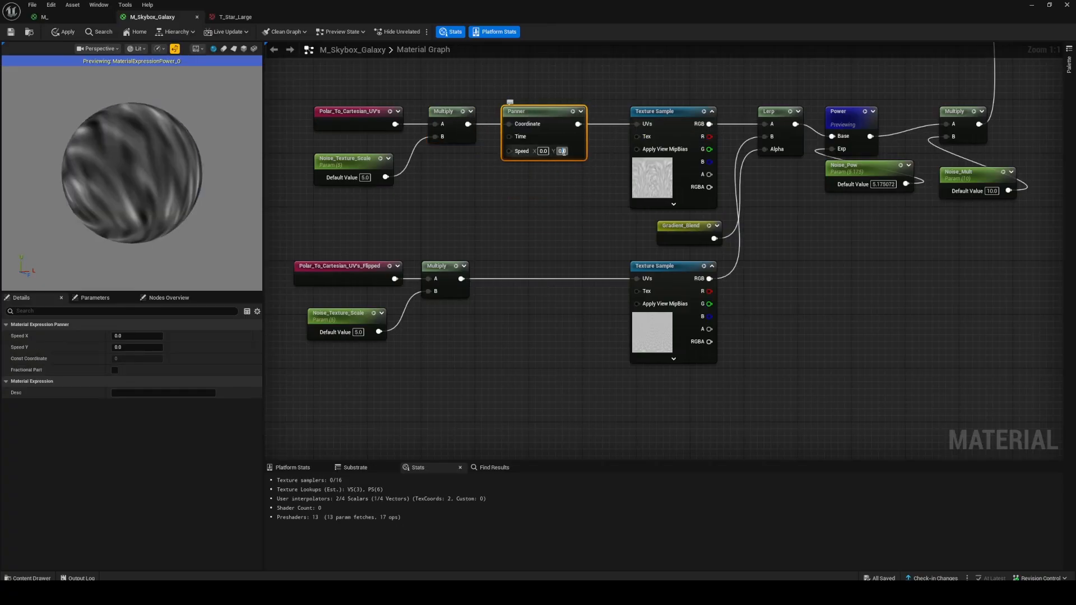
click(566, 181)
Move the flipped UV scaling nodes lower and add two scalar parameters between the two noise branches.
right_drag(422, 188, 534, 187)
drag(442, 226, 552, 323)
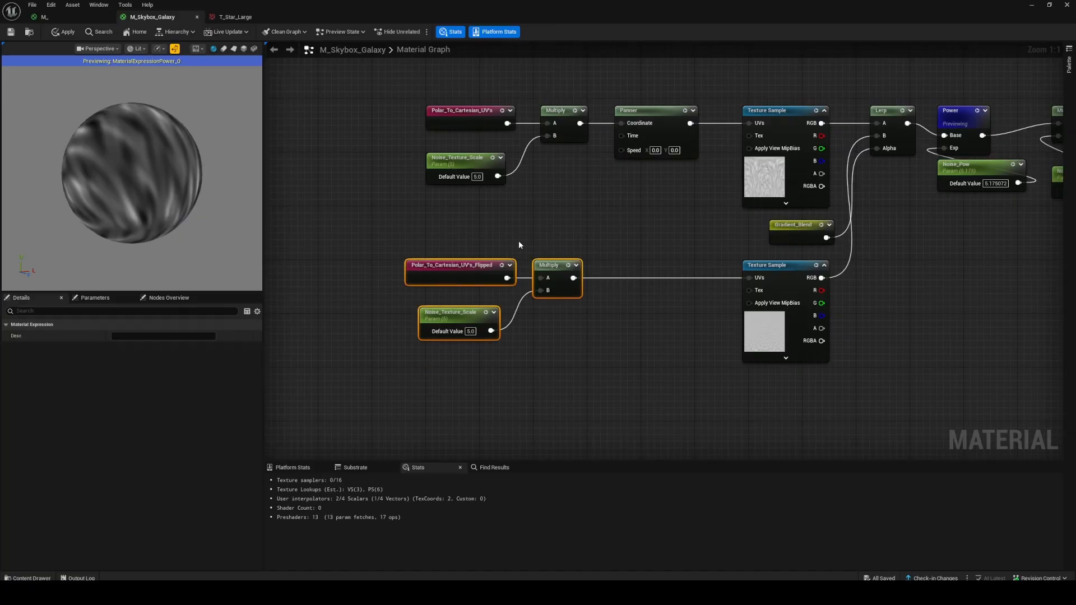
drag(555, 268, 570, 290)
click(570, 290)
key(s)
click(469, 217)
drag(501, 221, 483, 252)
key(s)
click(466, 248)
Name the two new scalar parameters Panner_Speed_X and Panner_Speed_Y.
drag(409, 211, 519, 228)
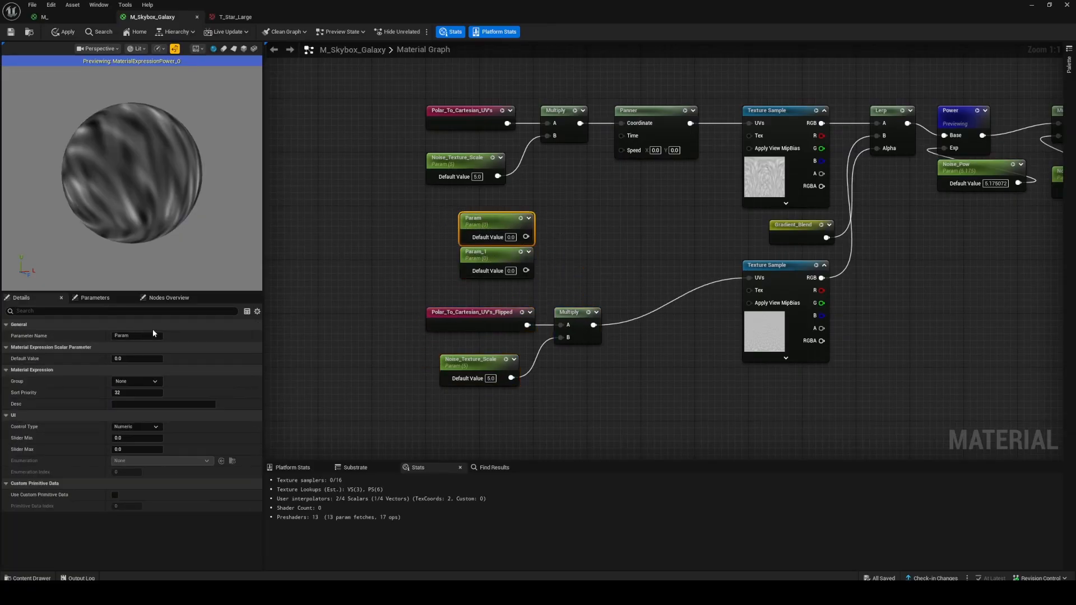
click(149, 328)
click(146, 327)
click(137, 336)
text(Panne)
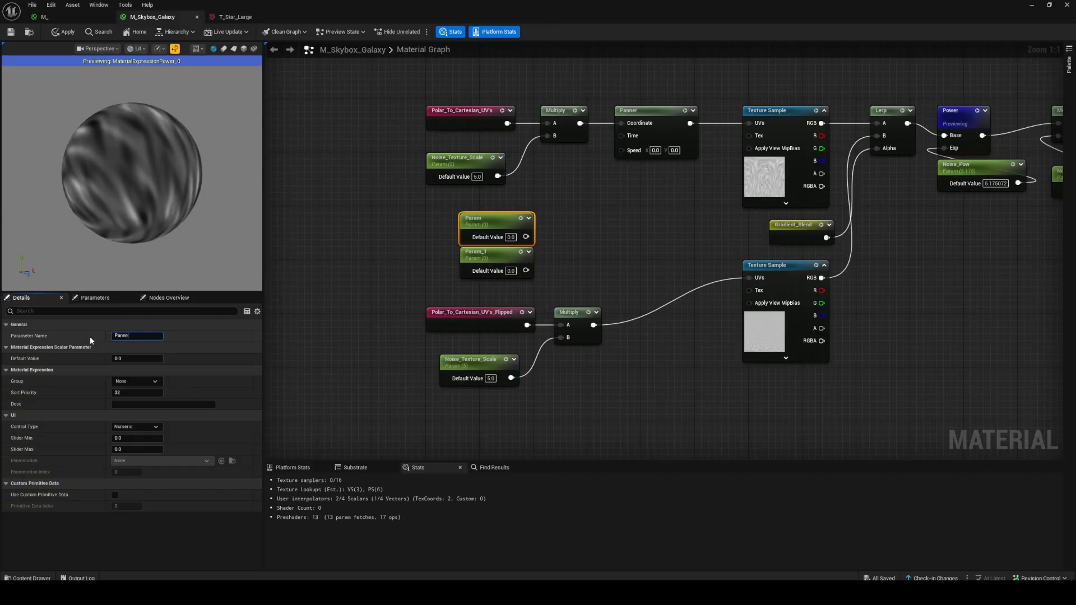
text(r_Speed_X)
key(Return)
click(379, 263)
click(483, 252)
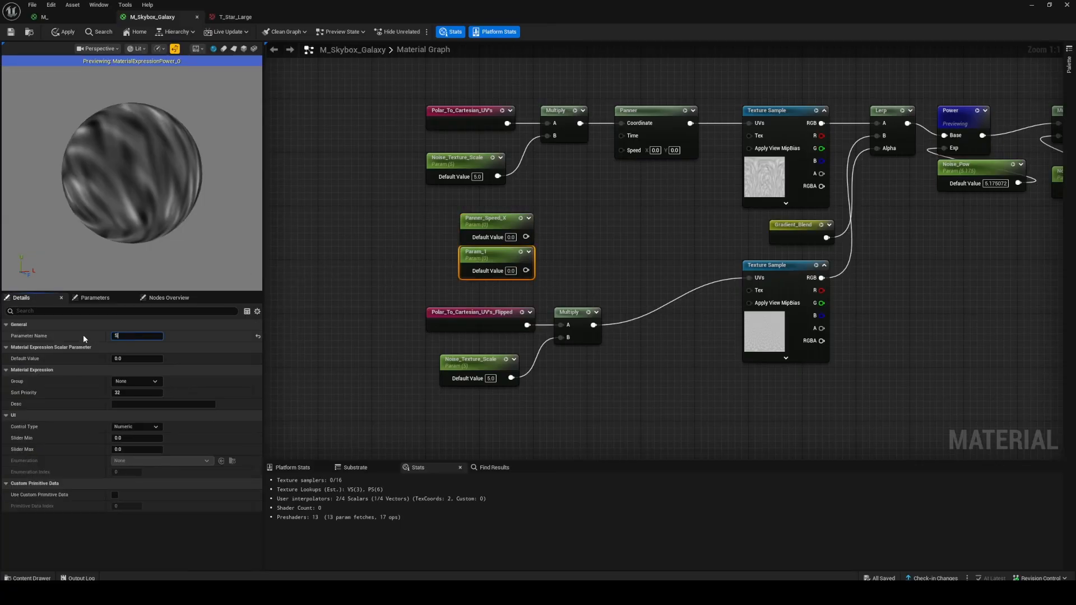
text(Panner_Speed_Y)
click(577, 232)
Duplicate the Panner, wire the copy between the flipped branch's Multiply and Texture Sample, and align it with that branch.
drag(594, 111, 658, 170)
key(ctrl+d)
click(628, 304)
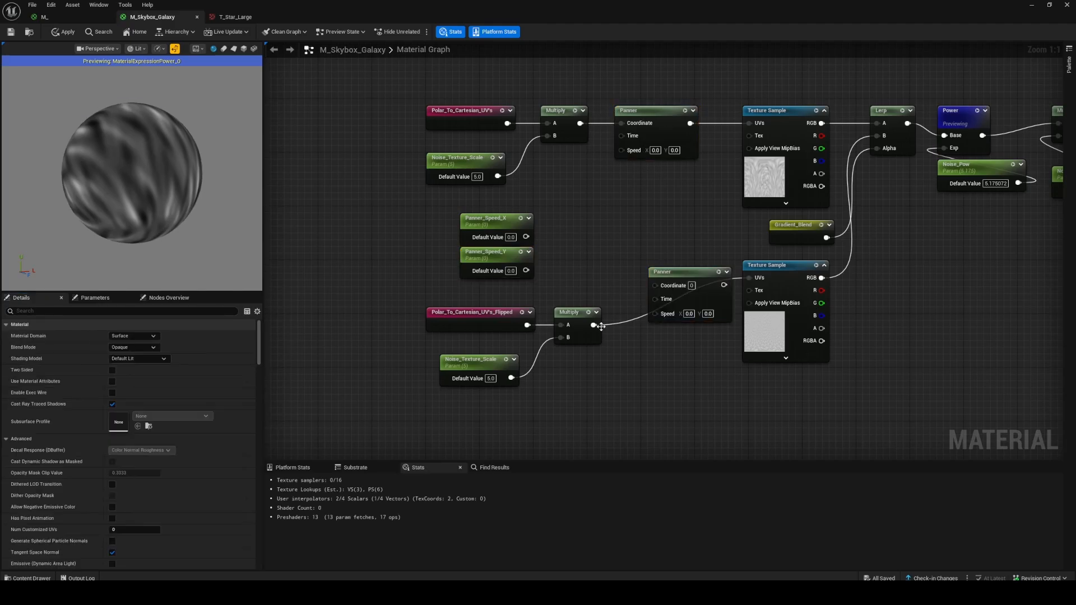
drag(594, 325, 749, 278)
right_drag(660, 229, 648, 332)
scroll(654, 254, down, 4)
right_drag(658, 233, 553, 426)
scroll(575, 188, up, 2)
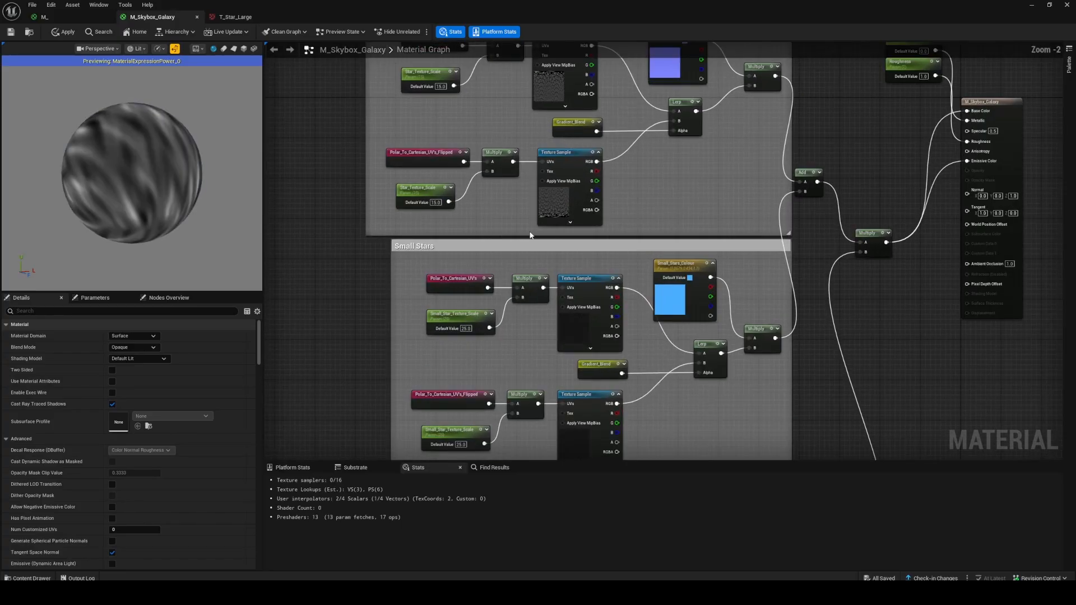
right_drag(511, 287, 549, 230)
right_drag(573, 305, 574, 270)
drag(590, 342, 586, 362)
click(495, 302)
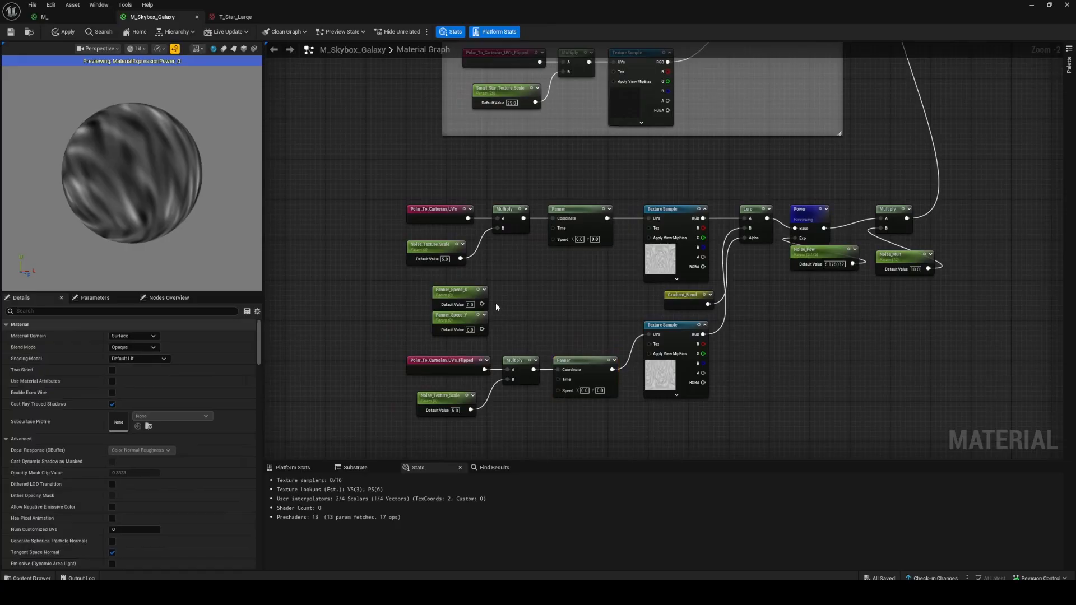
Combine Panner_Speed_X and Panner_Speed_Y with an AppendVector node and feed its output into both Panners' Speed inputs.
scroll(495, 304, up, 2)
drag(477, 303, 525, 303)
text(app)
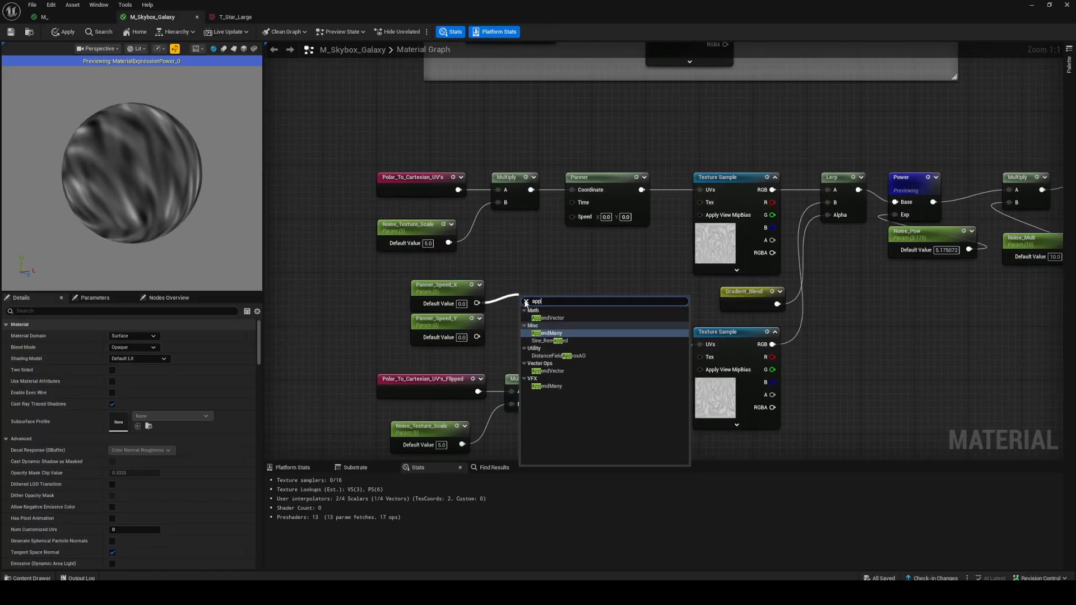
key(Up)
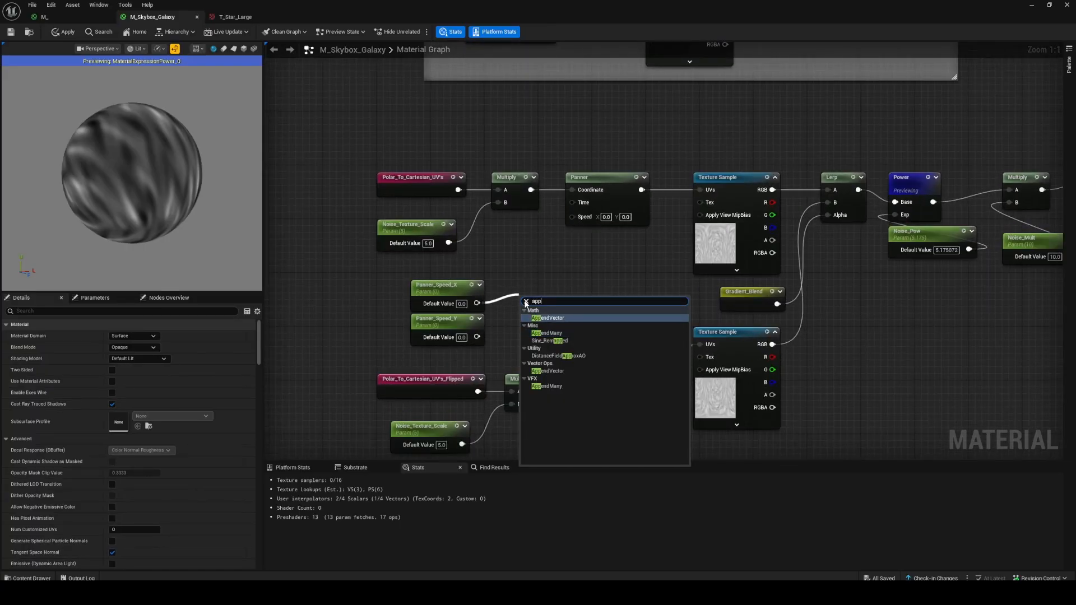
key(Return)
drag(477, 337, 571, 215)
drag(556, 315, 580, 418)
Set Panner_Speed_X to 0.2, save the material and check the noise movement on the level's sky.
click(607, 318)
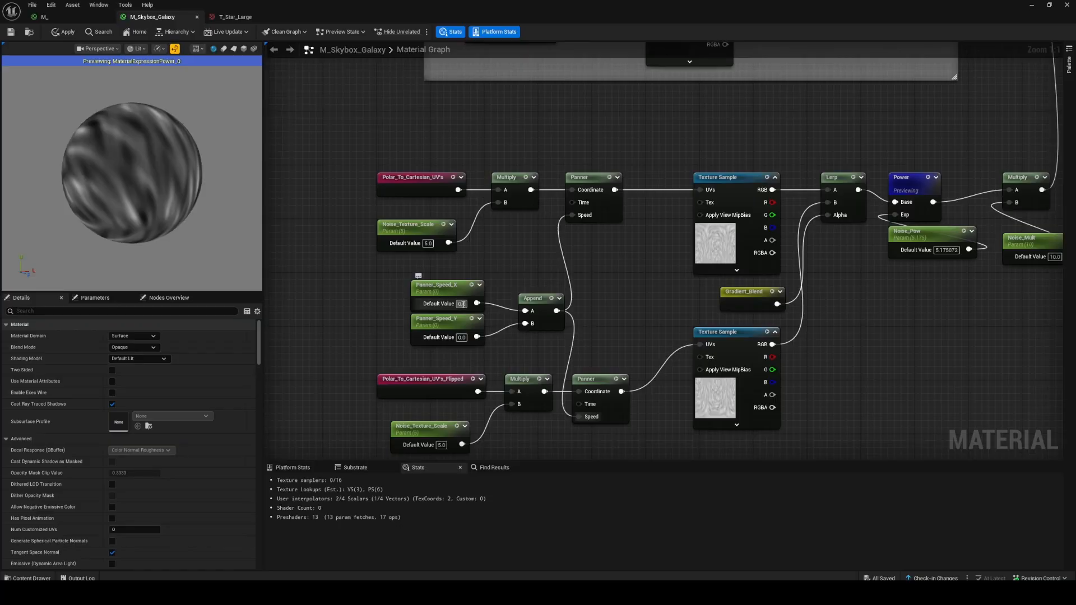
key(Return)
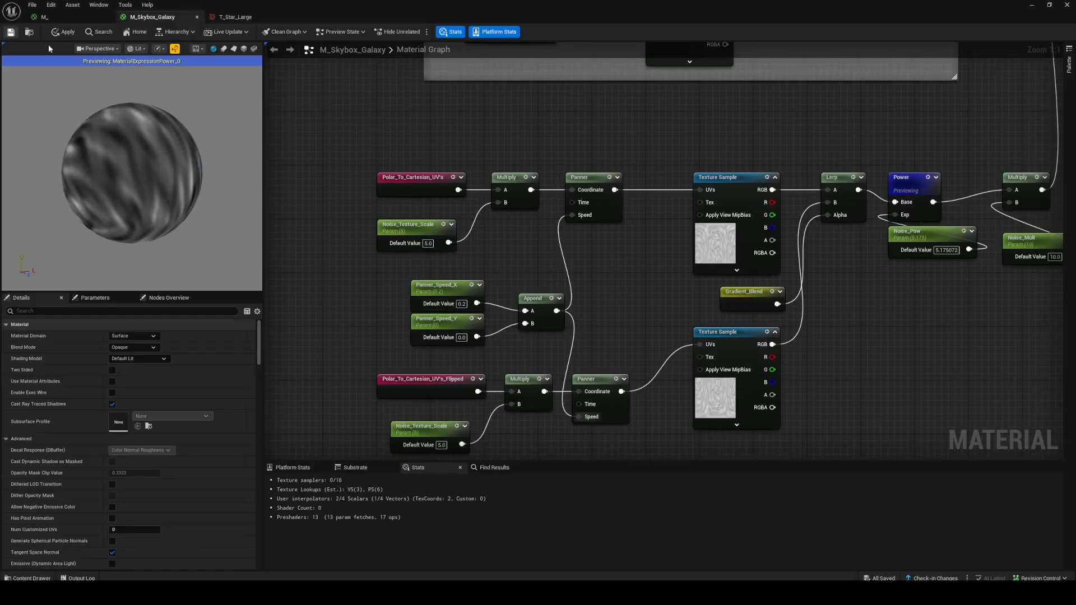
drag(507, 2, 389, 294)
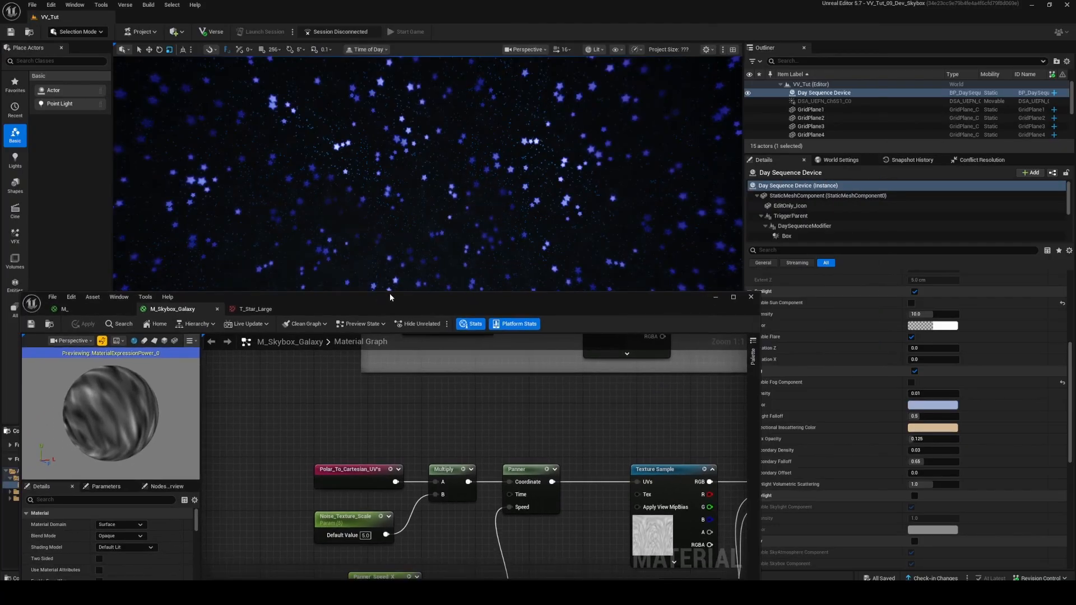
Set Panner_Speed_Y to 0.2 and Panner_Speed_X to 0.
right_drag(417, 380, 436, 428)
click(404, 476)
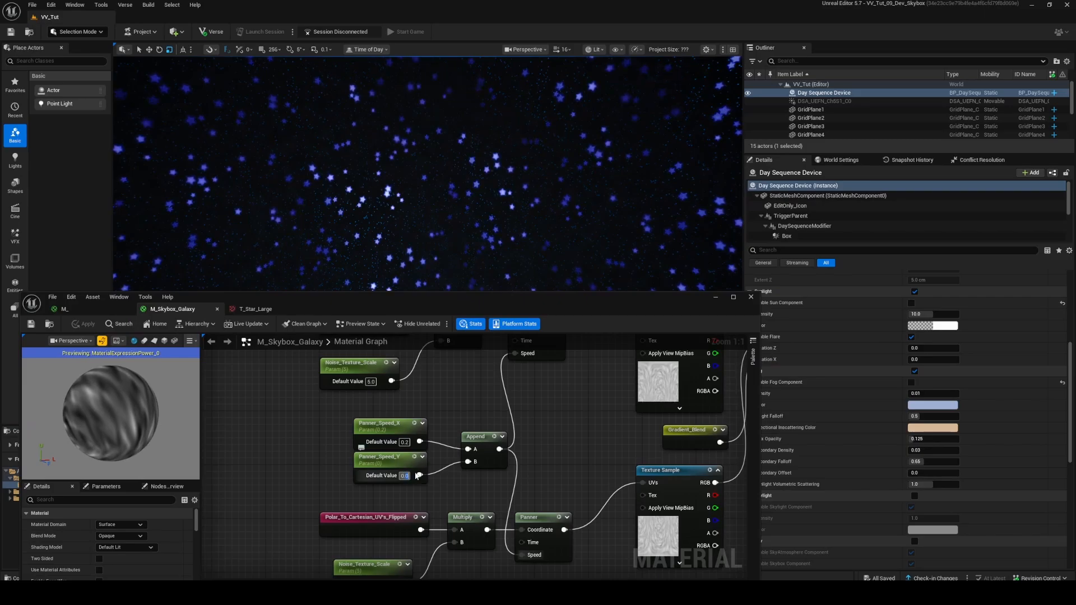
text(0.2)
key(Return)
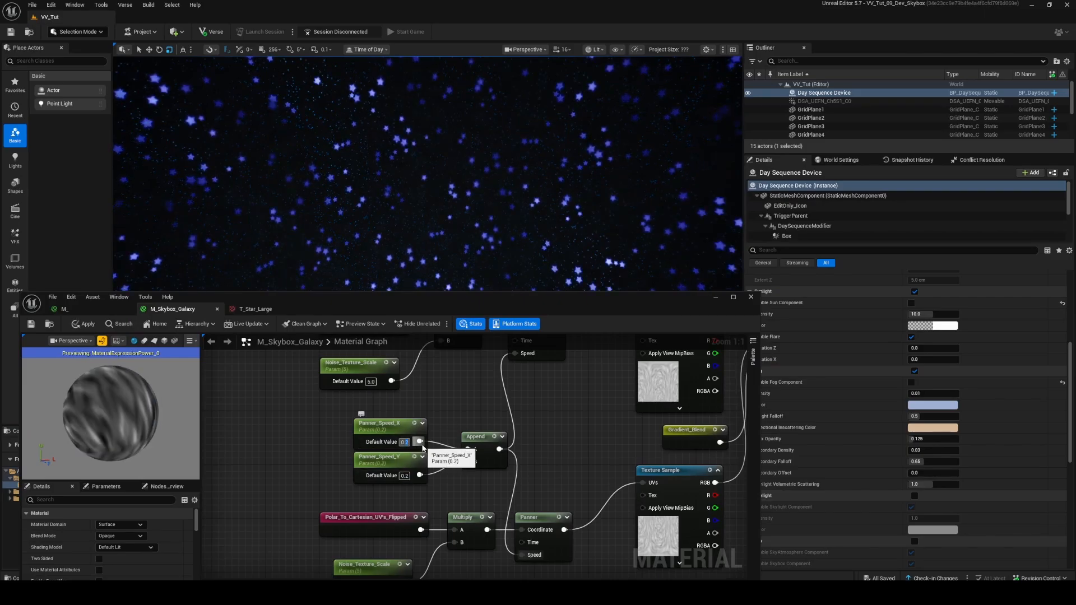
text(0)
key(Return)
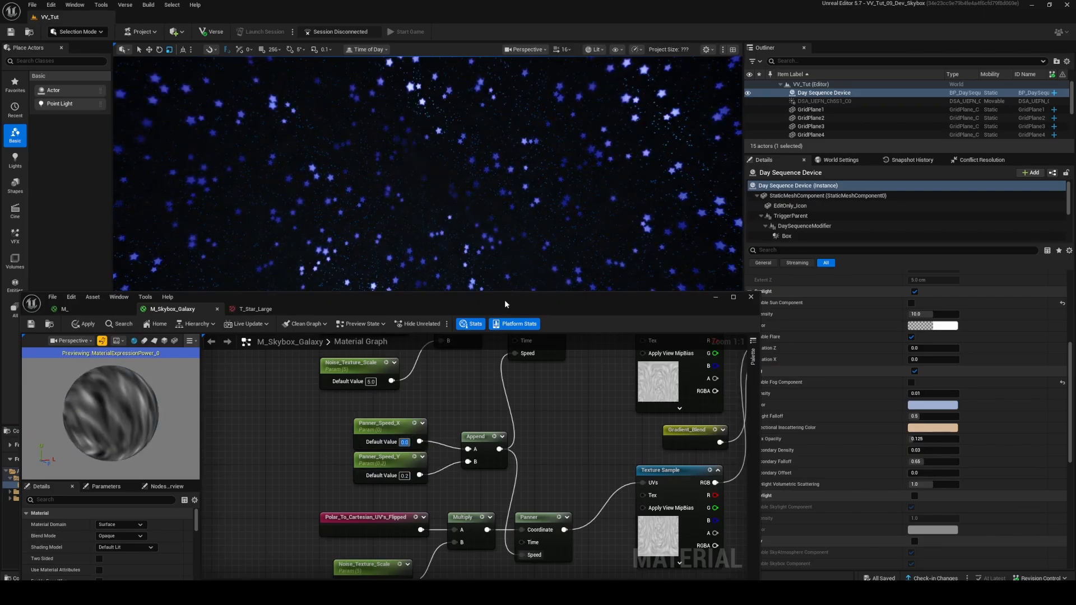
Check how the vertically panning noise changes the star brightness across the level's sky.
drag(511, 304, 0, 387)
right_drag(576, 269, 576, 381)
right_drag(349, 245, 352, 216)
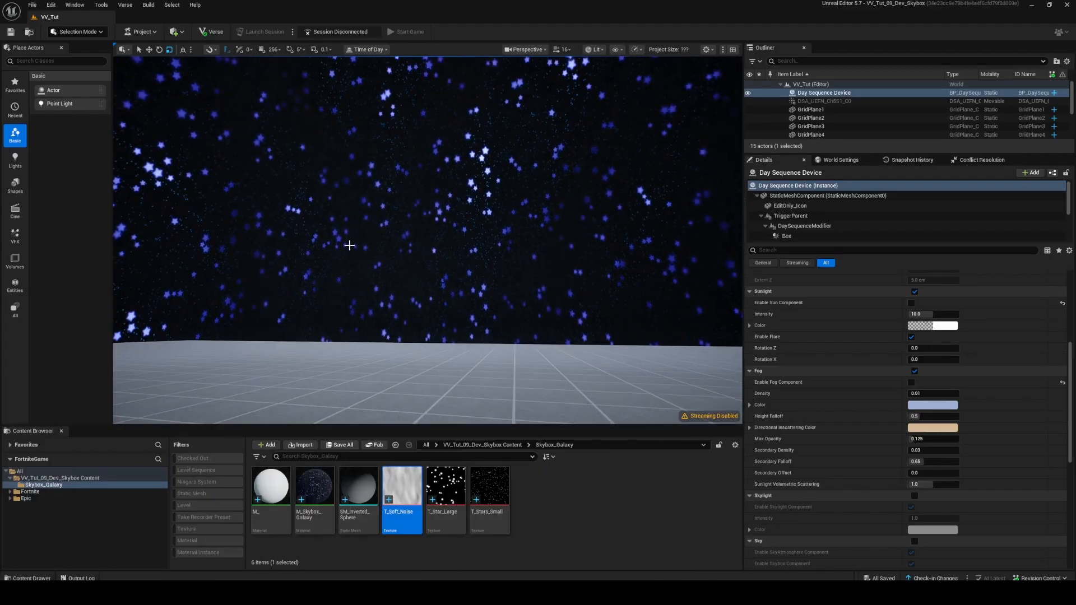
right_drag(387, 311, 387, 280)
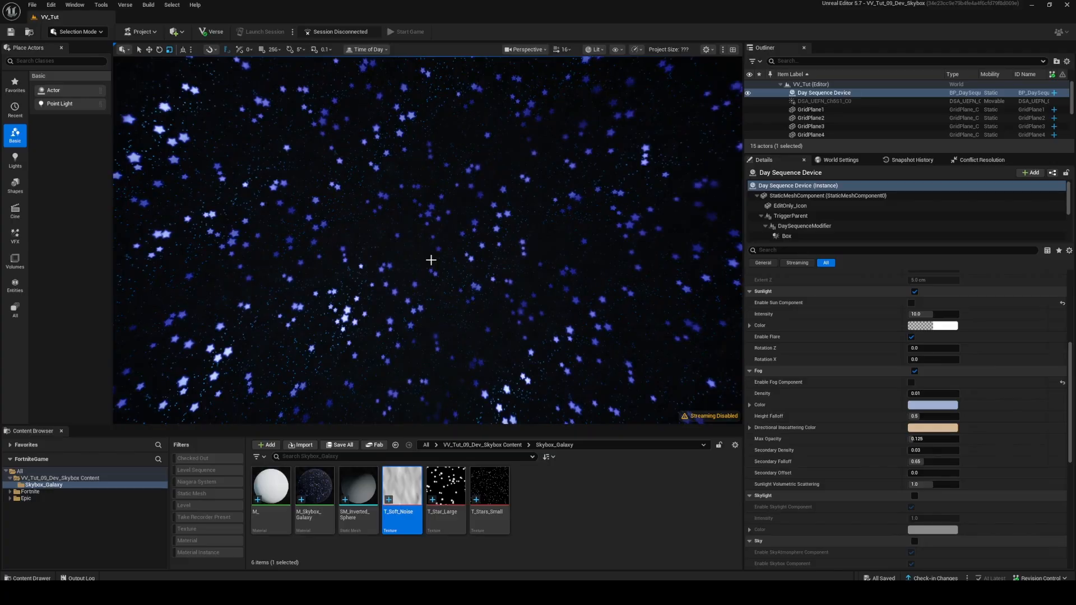
mouse_move(431, 259)
right_down()
mouse_move(433, 274)
mouse_move(436, 259)
right_up()
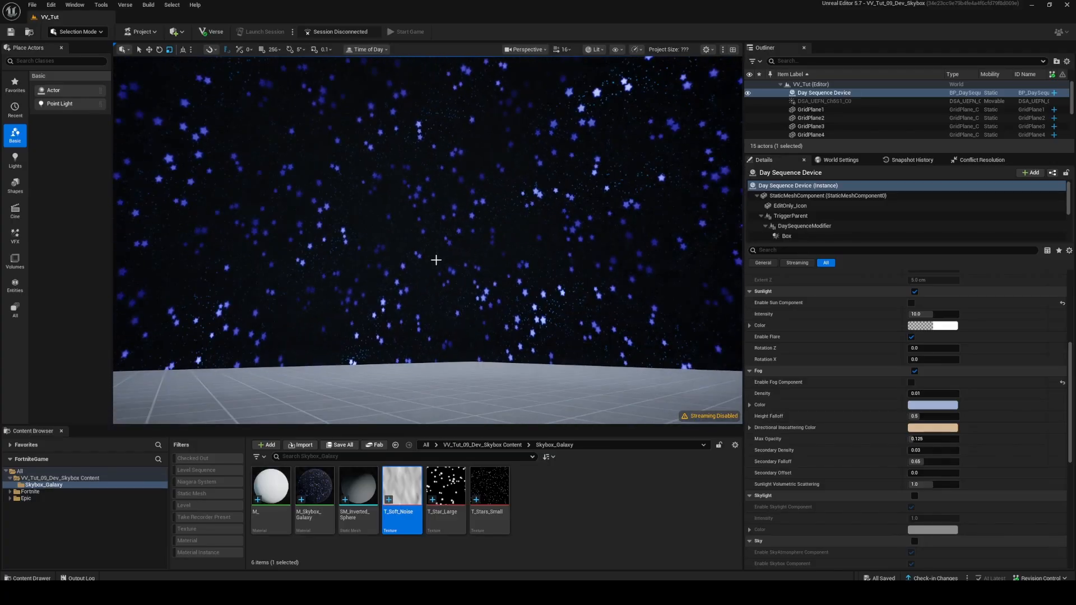
Align the Panner in the noise layer's upper branch with the Panner in the flipped branch.
drag(322, 188, 493, 1)
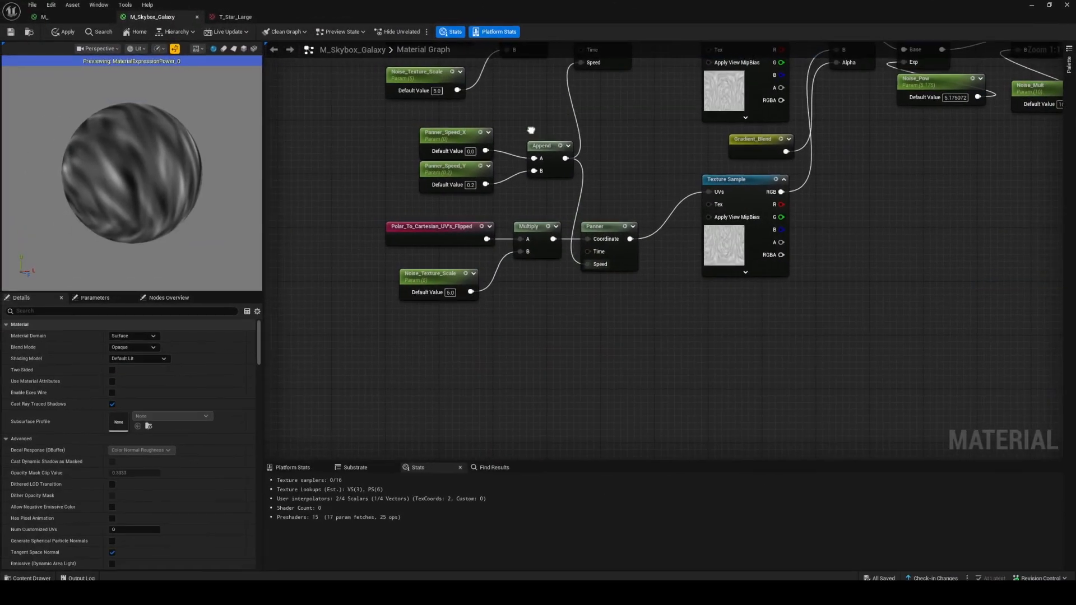
right_drag(531, 129, 497, 251)
right_drag(577, 287, 500, 515)
scroll(539, 322, down, 1)
scroll(486, 361, up, 1)
scroll(495, 352, down, 5)
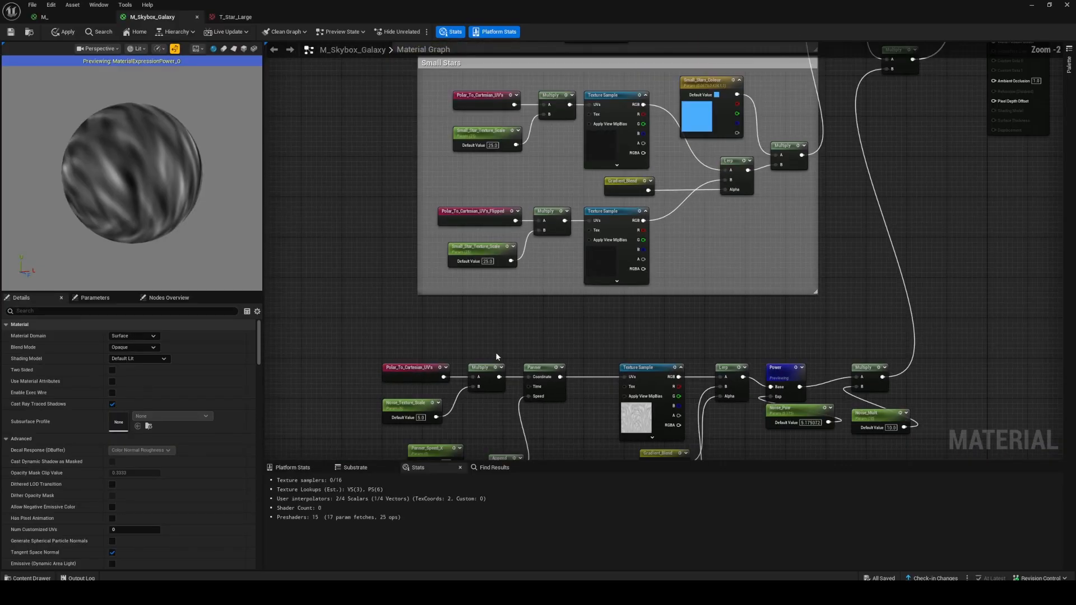
scroll(549, 283, up, 3)
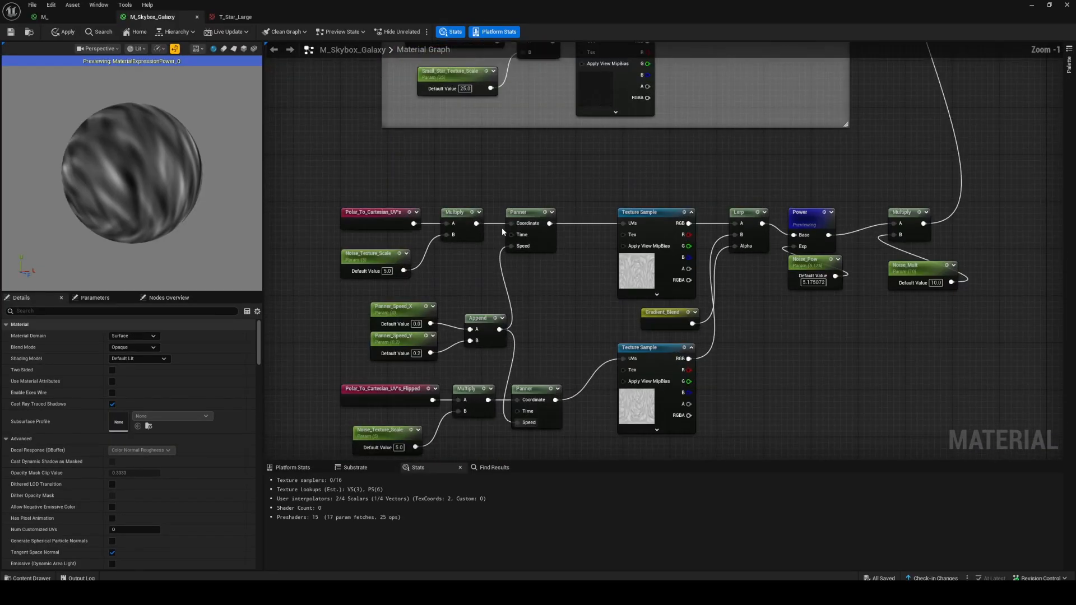
drag(475, 224, 623, 223)
drag(529, 243, 535, 214)
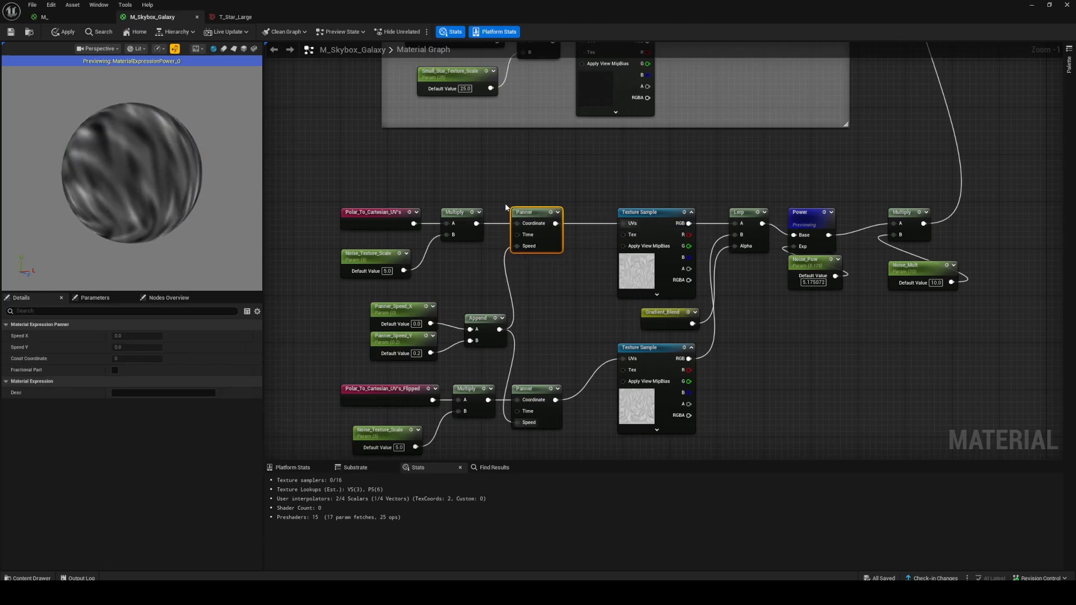
Widen the gap between the Multiply nodes and Texture Samples in the Large Stars and Small Stars sections, resizing the Small Stars comment to fit.
scroll(506, 208, down, 3)
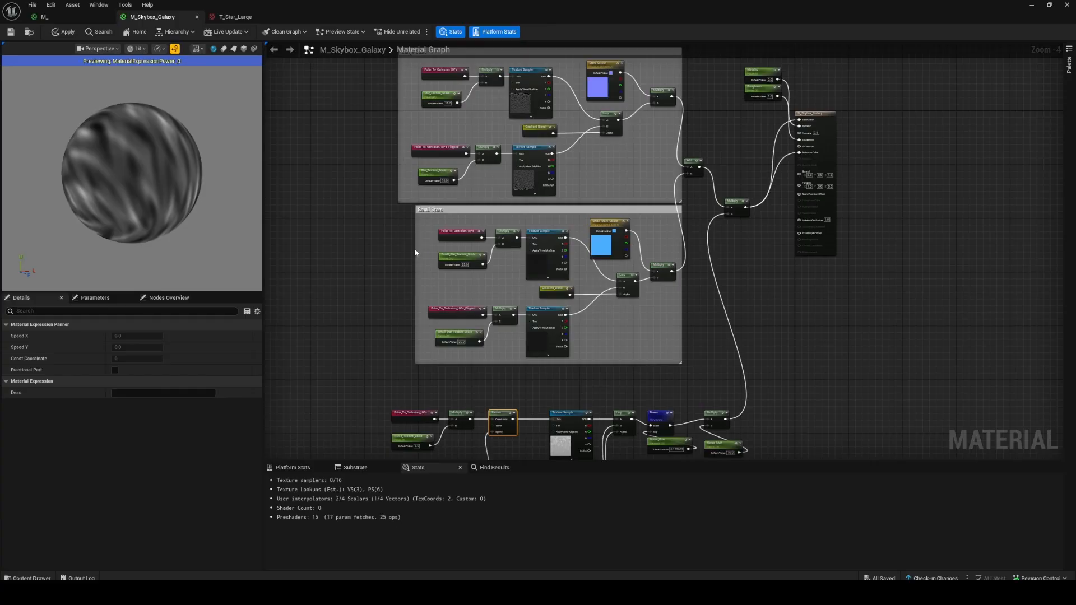
drag(415, 249, 397, 243)
right_drag(415, 190, 449, 235)
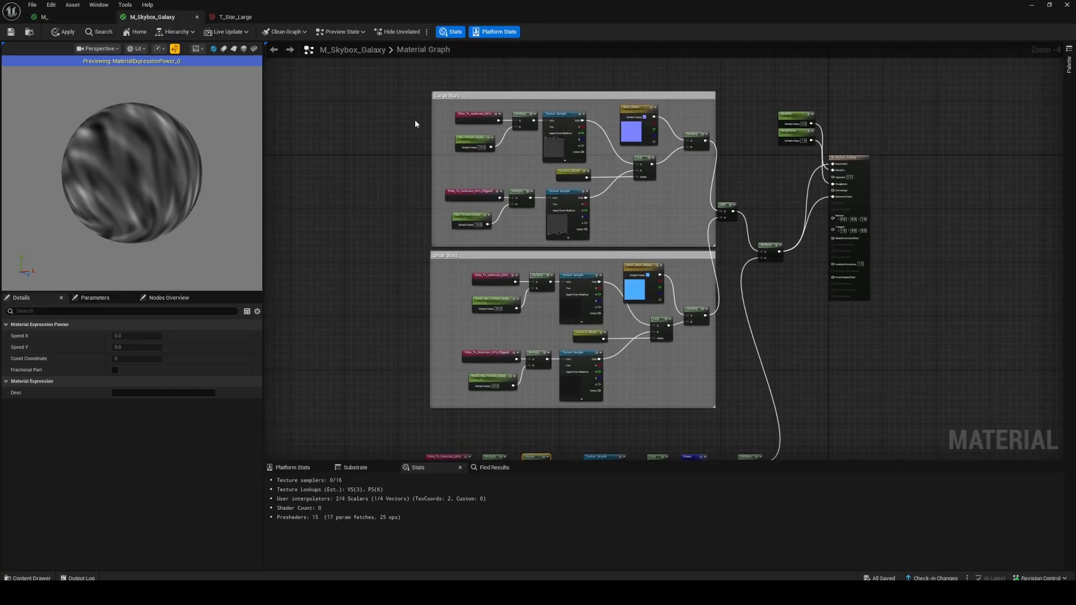
drag(431, 111, 496, 335)
drag(538, 385, 468, 356)
click(655, 339)
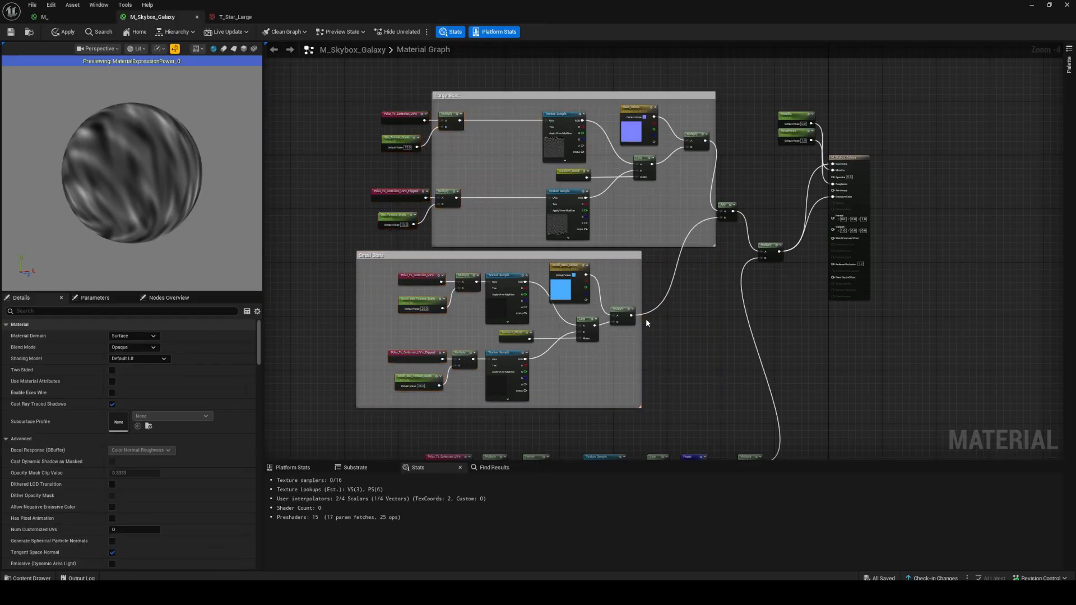
drag(640, 328, 712, 329)
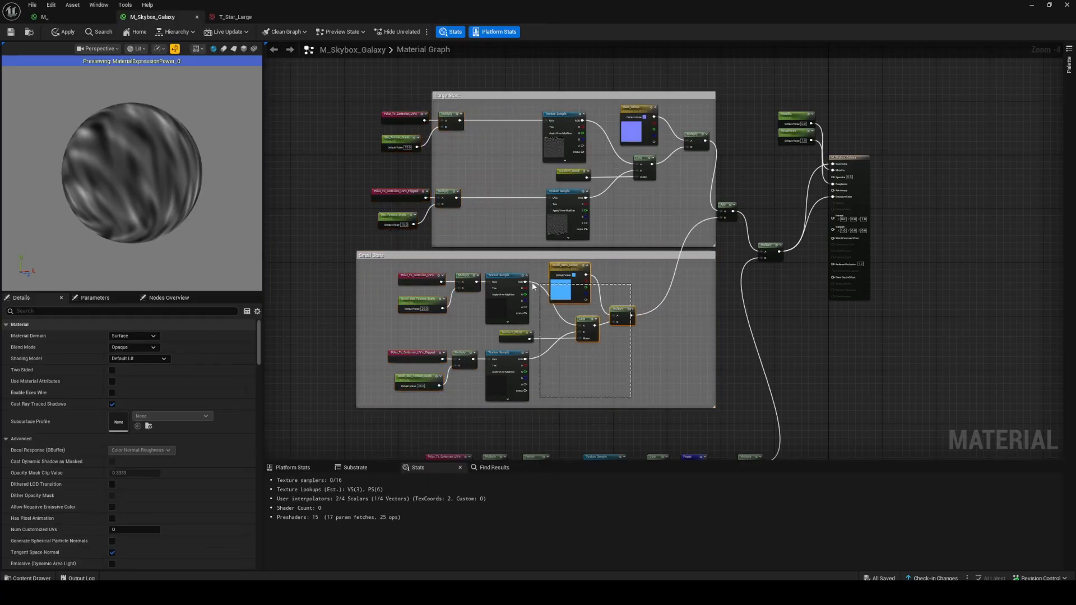
drag(533, 286, 574, 277)
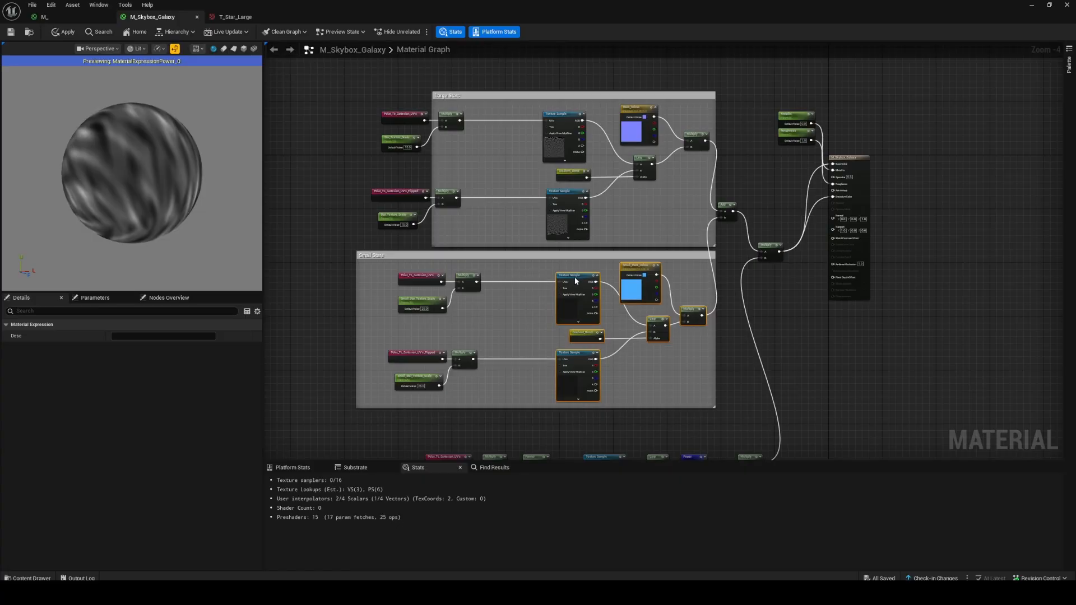
Add a Panner to Large Stars, wire it between the upper Multiply and Texture Sample, and line it up with them.
click(491, 210)
scroll(491, 210, up, 4)
right_click(491, 204)
text(pa)
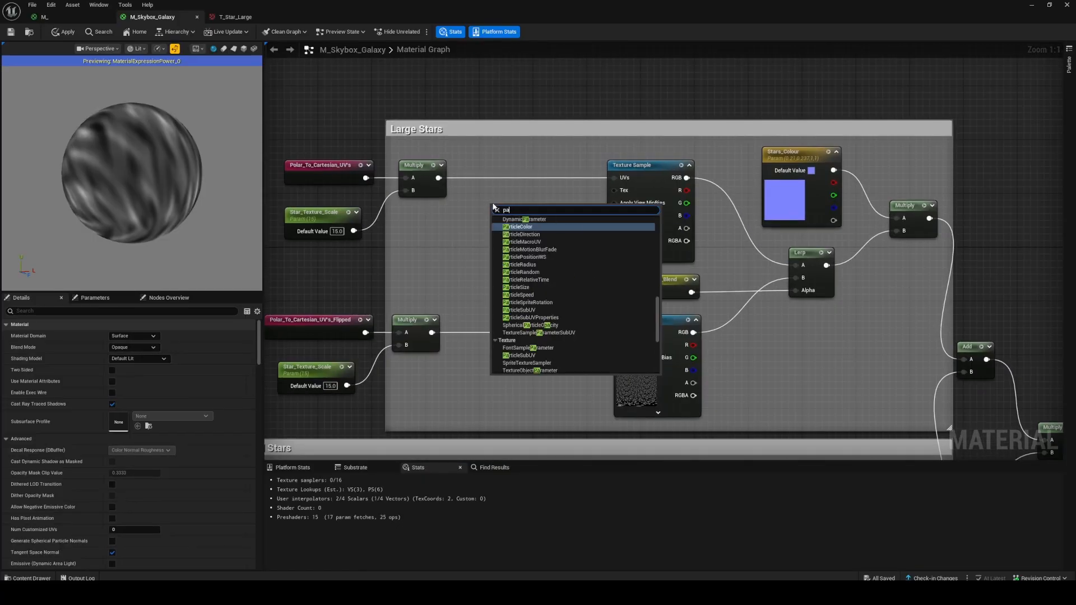
text(nner)
key(Return)
drag(438, 177, 493, 218)
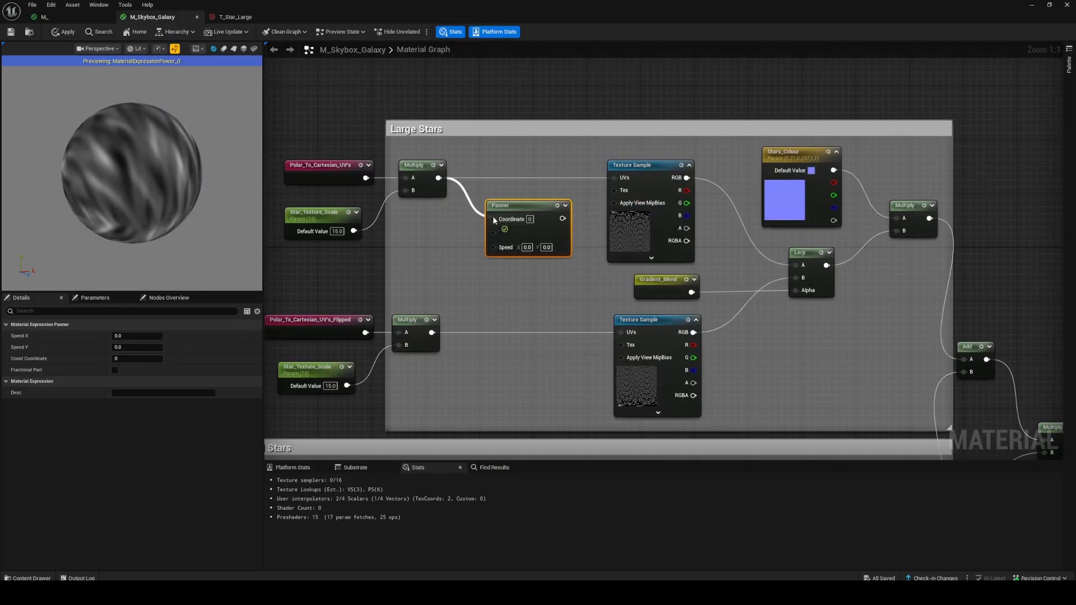
drag(562, 218, 614, 177)
drag(520, 207, 513, 169)
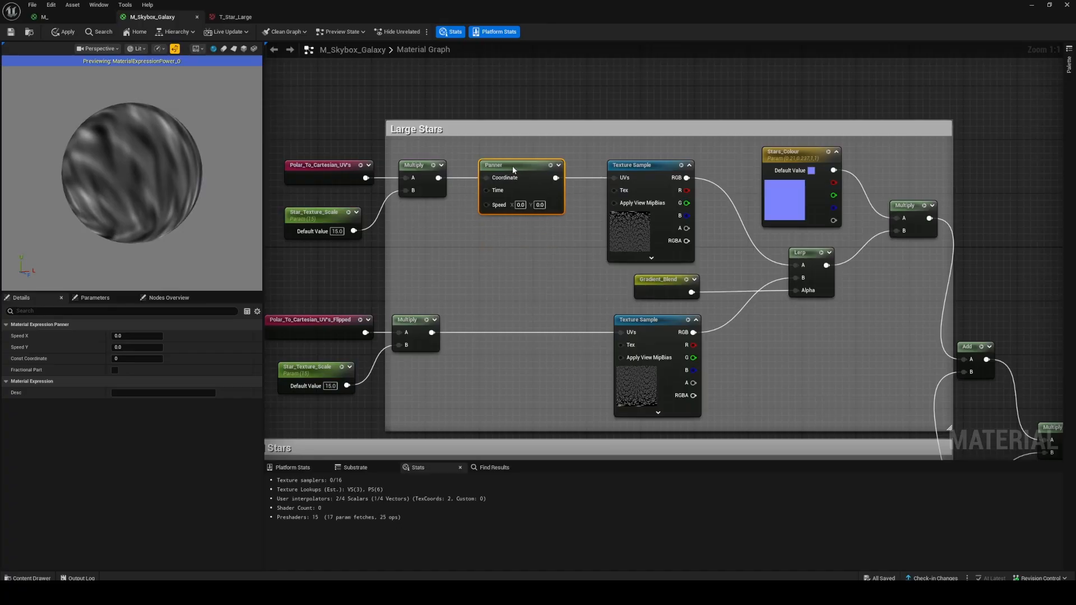
Duplicate the Large Stars Panner, wire the copy between the flipped branch's Multiply and Texture Sample, and align it there.
key(ctrl+c)
key(ctrl+v)
drag(432, 332, 507, 326)
drag(576, 325, 624, 334)
drag(533, 320, 521, 328)
Paste a Panner into each Small Stars branch and wire both between their Multiply and Texture Sample nodes.
right_drag(511, 444, 538, 156)
key(ctrl+v)
drag(499, 212, 669, 212)
drag(590, 209, 580, 205)
right_drag(561, 329, 567, 233)
key(ctrl+v)
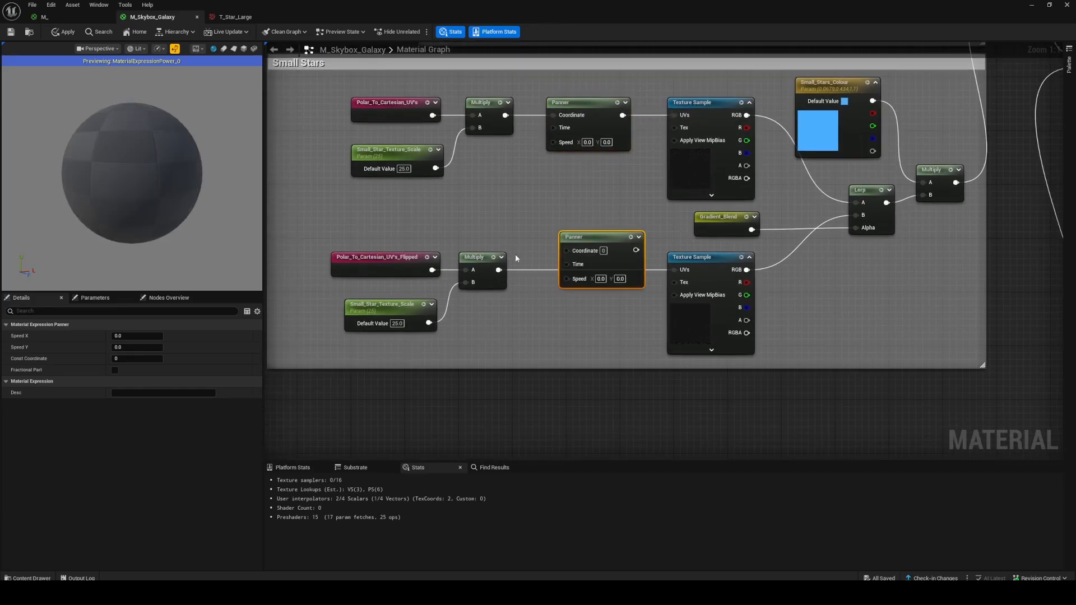
drag(498, 270, 567, 251)
drag(636, 250, 589, 264)
Set Speed Y to 0.005 on all four Panners in the Small Stars and Large Stars sections.
right_drag(590, 265, 579, 77)
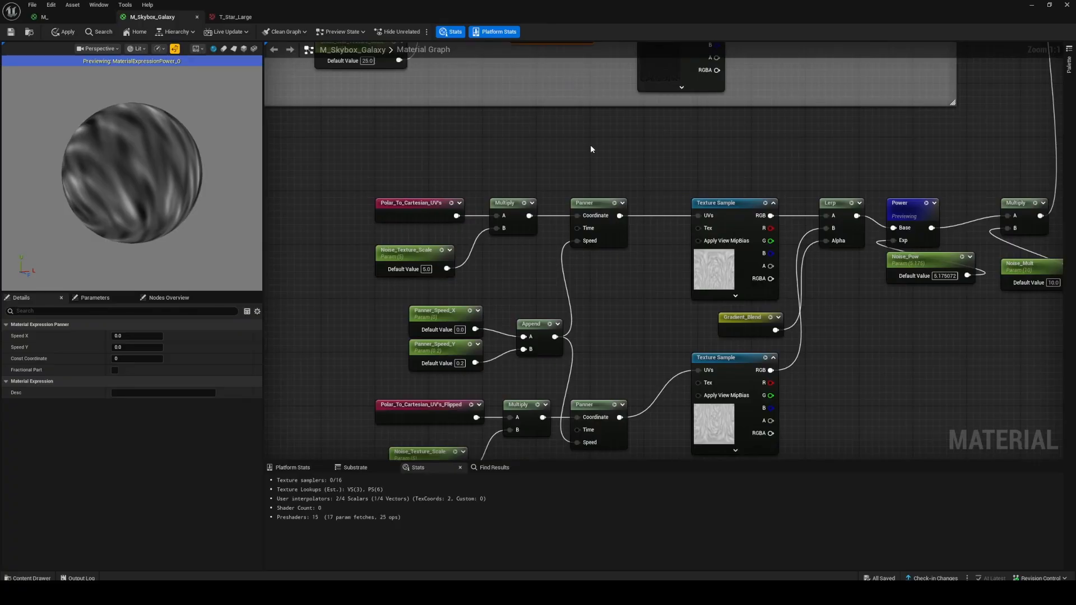
right_drag(590, 152, 565, 354)
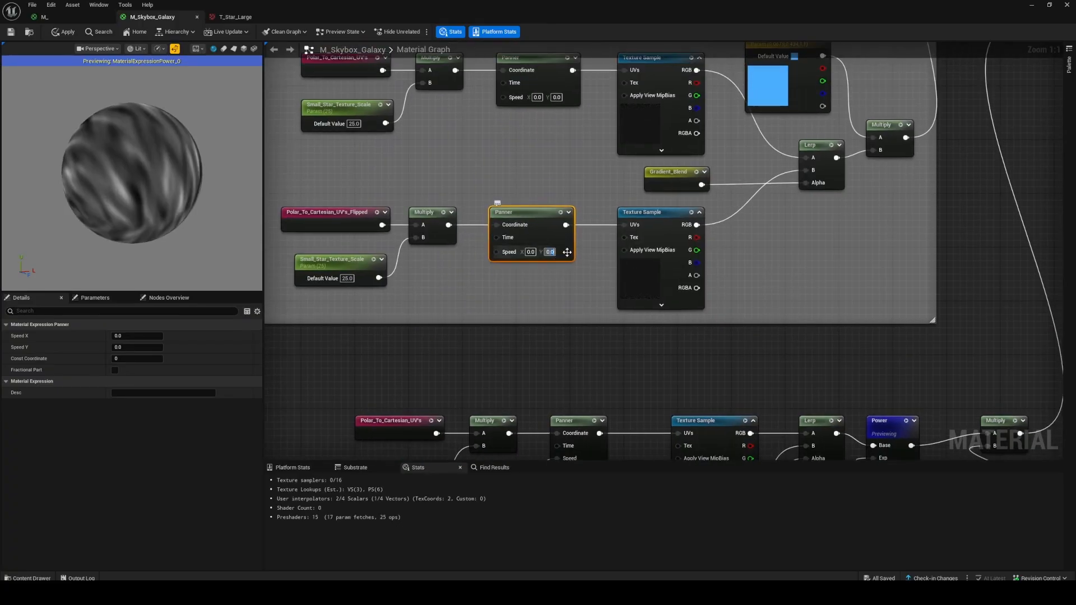
text(0.005)
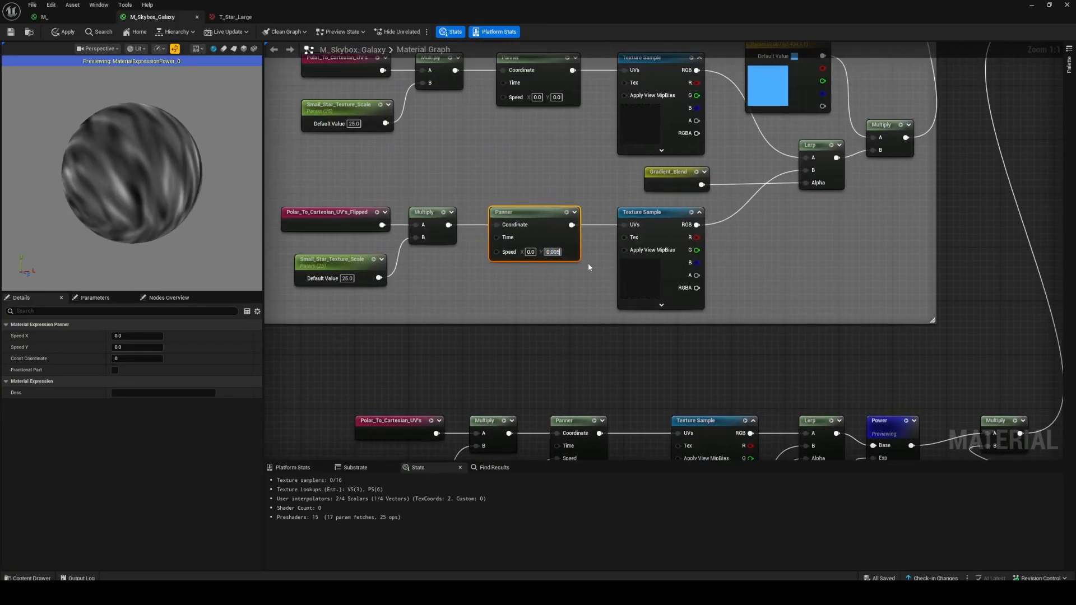
key(Return)
click(557, 97)
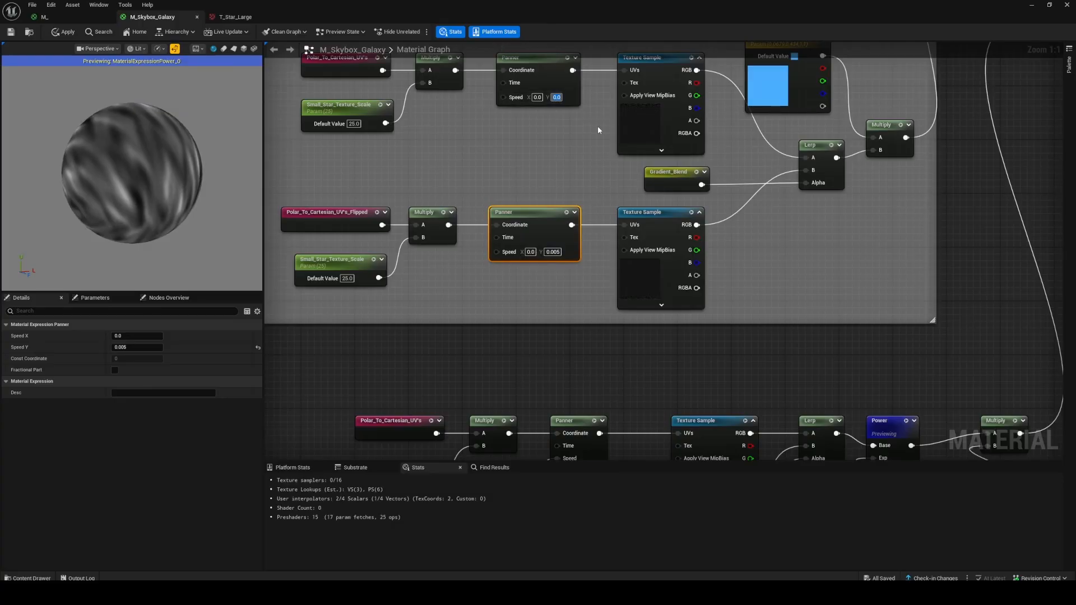
key(ctrl+v)
right_drag(591, 132, 595, 437)
click(538, 257)
click(532, 233)
key(ctrl+v)
key(Return)
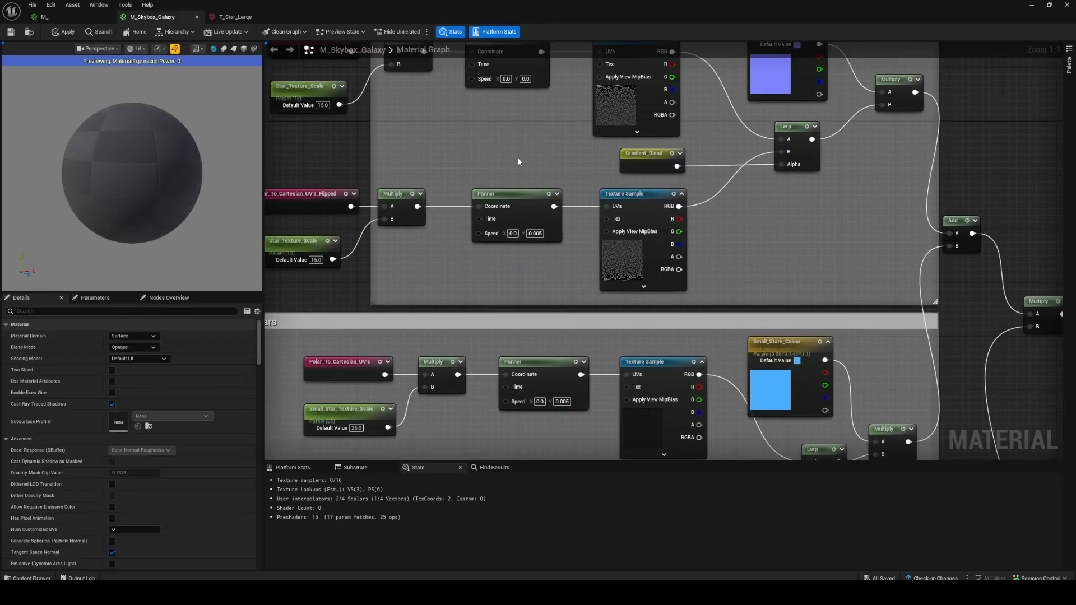
key(ctrl+v)
key(Return)
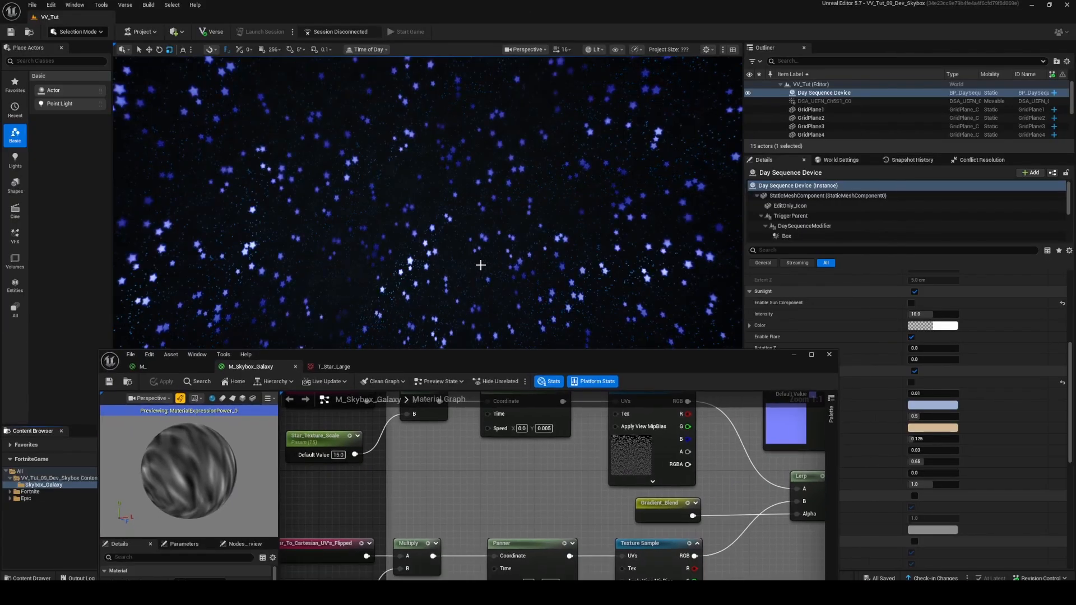
Check the drifting movement of the large and small stars on the level's sky.
right_drag(480, 265, 481, 313)
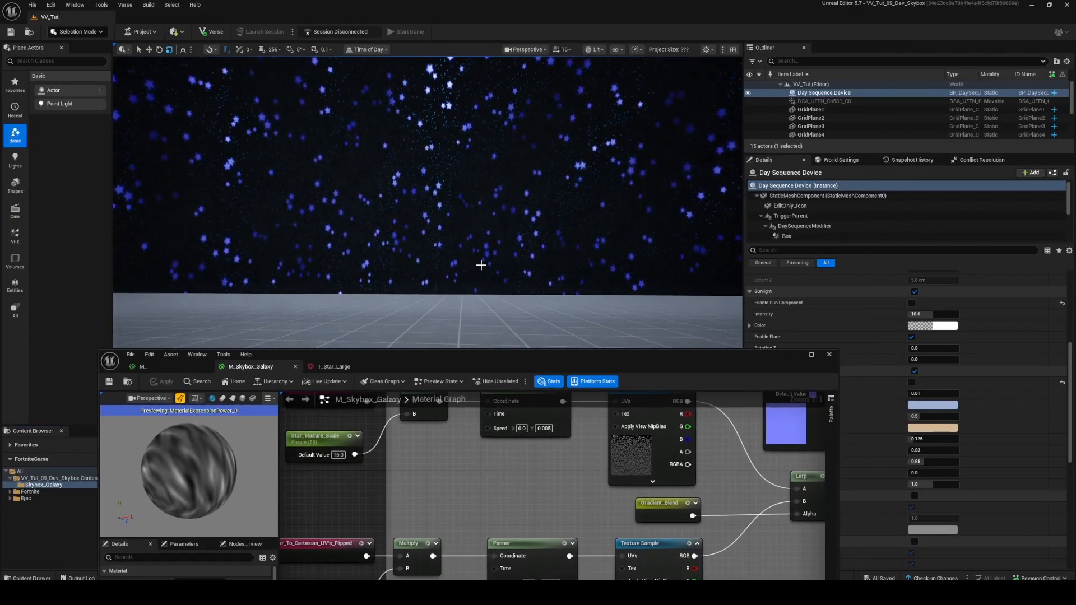
drag(683, 358, 0, 405)
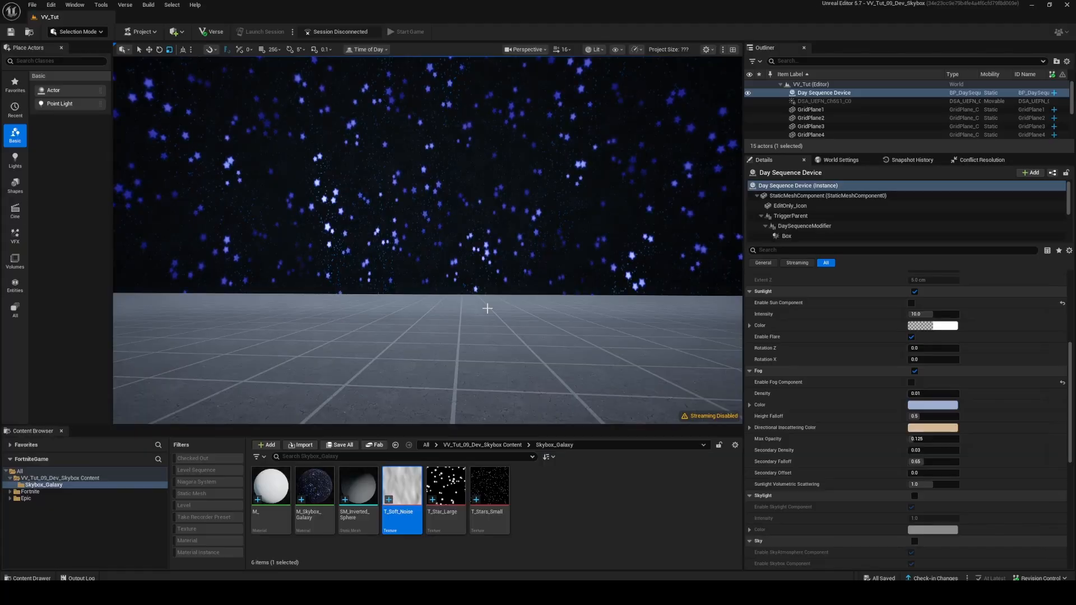
right_drag(480, 320, 415, 306)
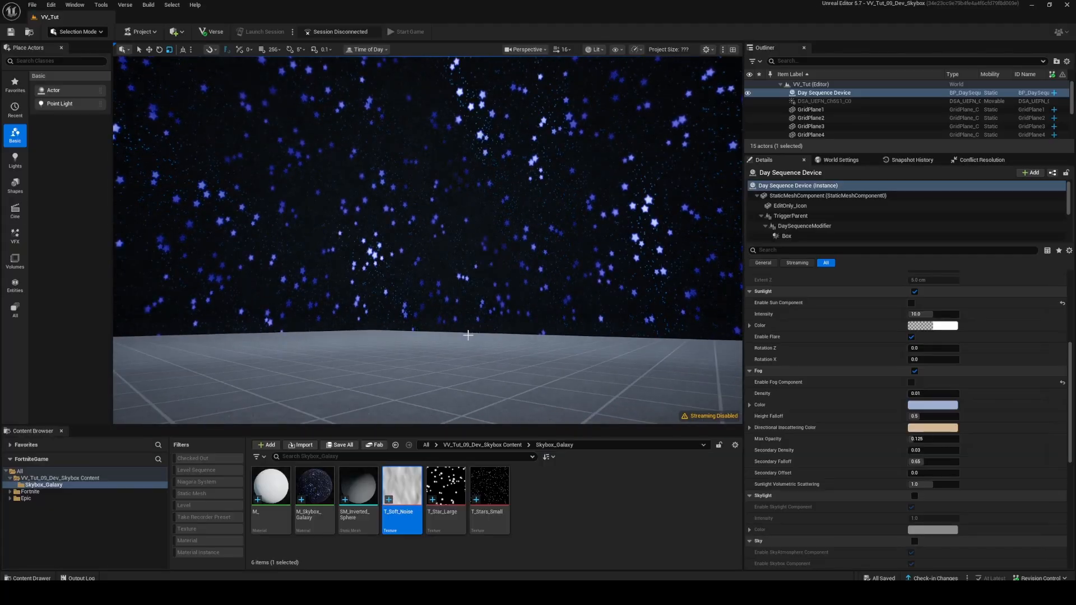
right_drag(466, 334, 466, 252)
right_drag(466, 345, 342, 336)
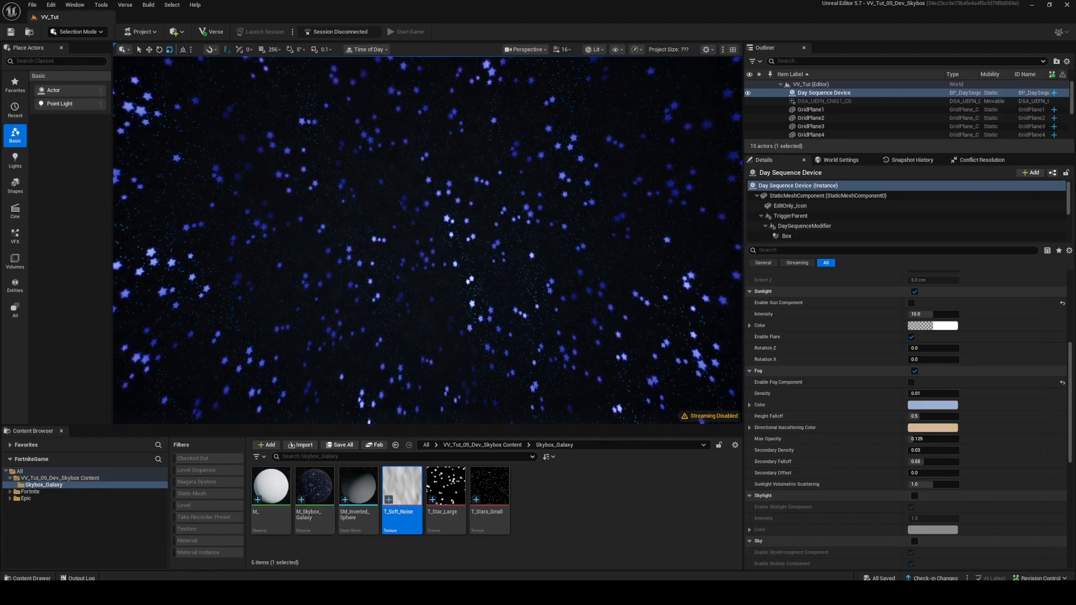
Set Speed Y to 0.01 on all four Panners in the Large Stars and Small Stars sections.
drag(0, 185, 617, 162)
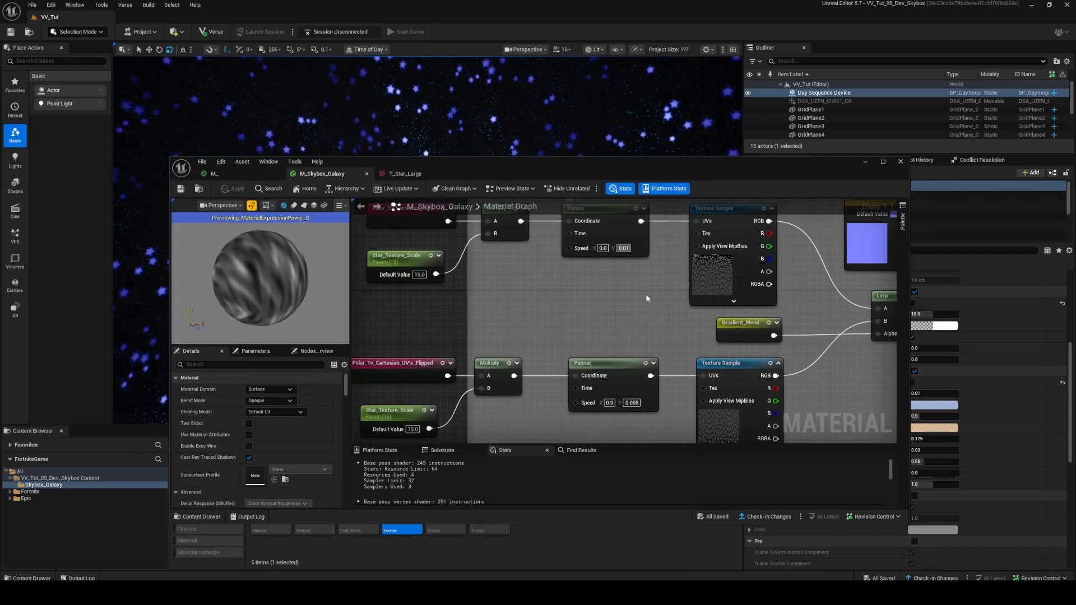
right_drag(646, 329, 645, 274)
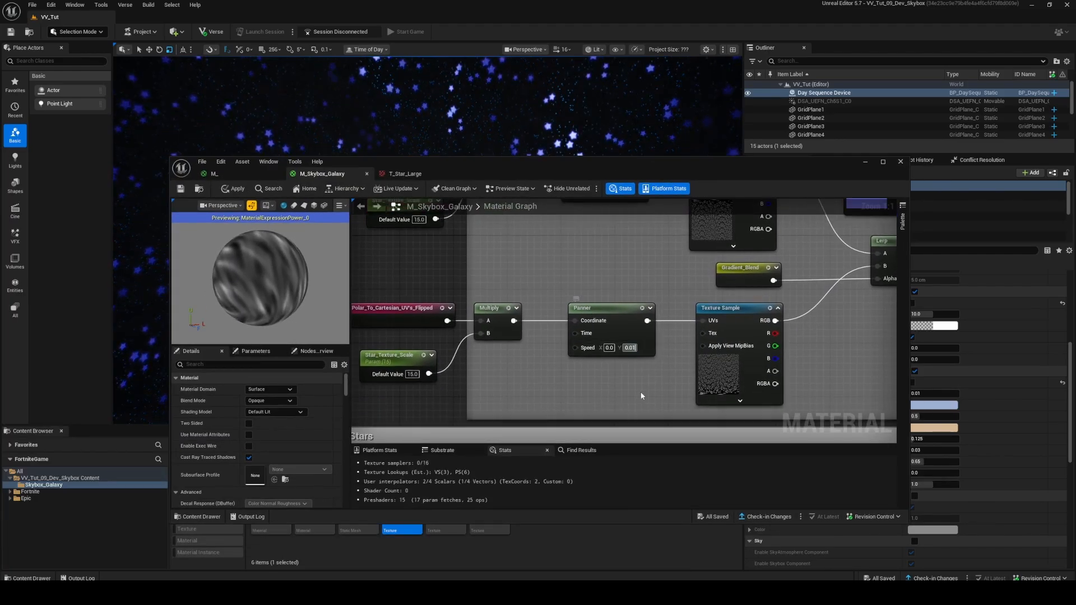
right_drag(641, 396, 671, 216)
text(1)
right_drag(673, 399, 663, 234)
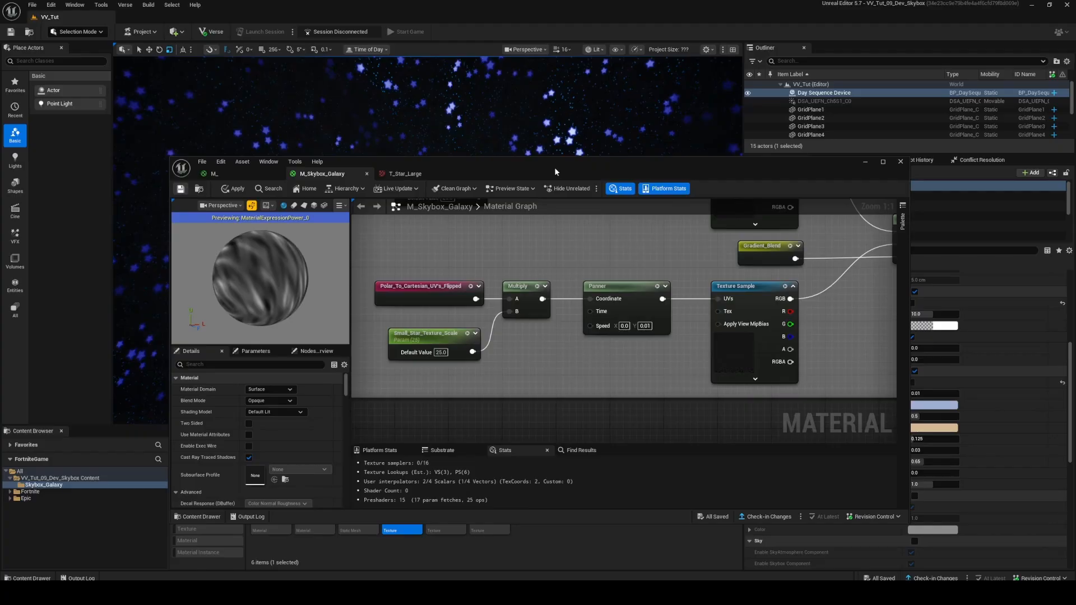
Check the faster star movement and the panning brightness noise from several angles in the level.
drag(554, 168, 0, 160)
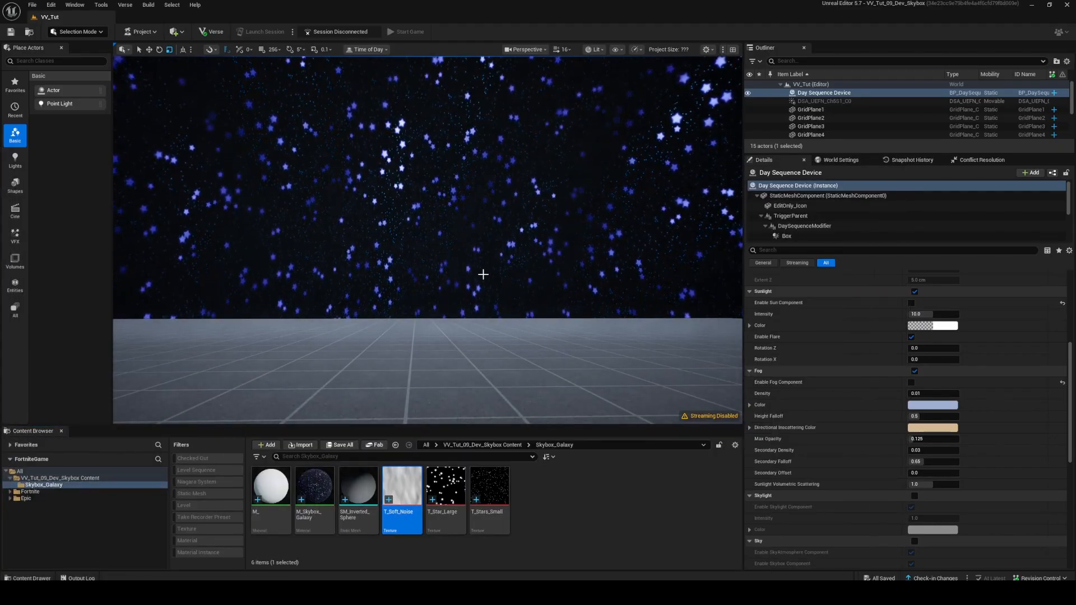
right_drag(469, 274, 469, 163)
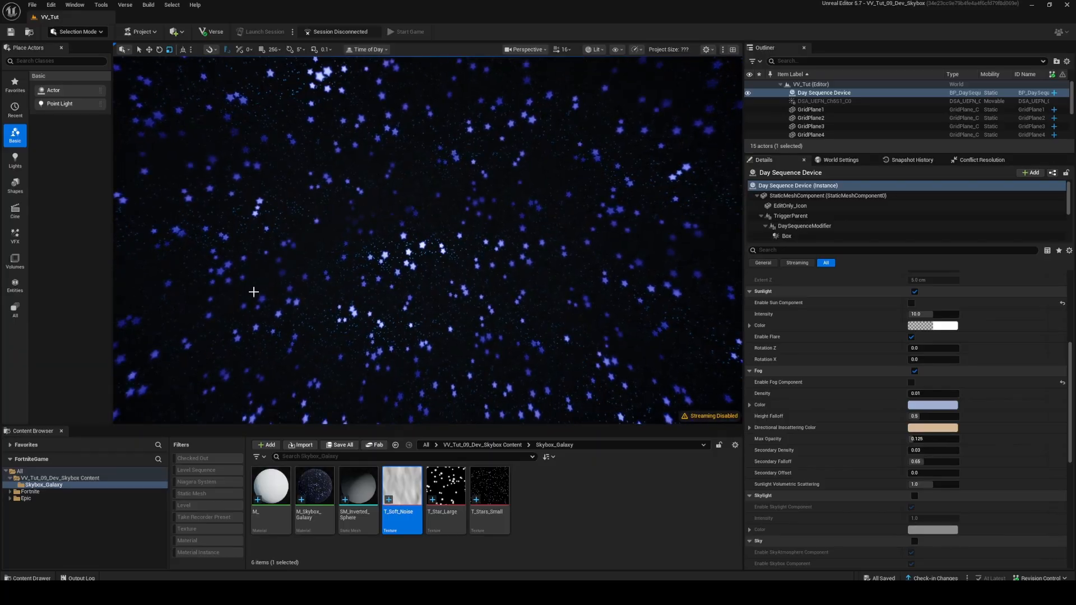
right_drag(324, 288, 322, 365)
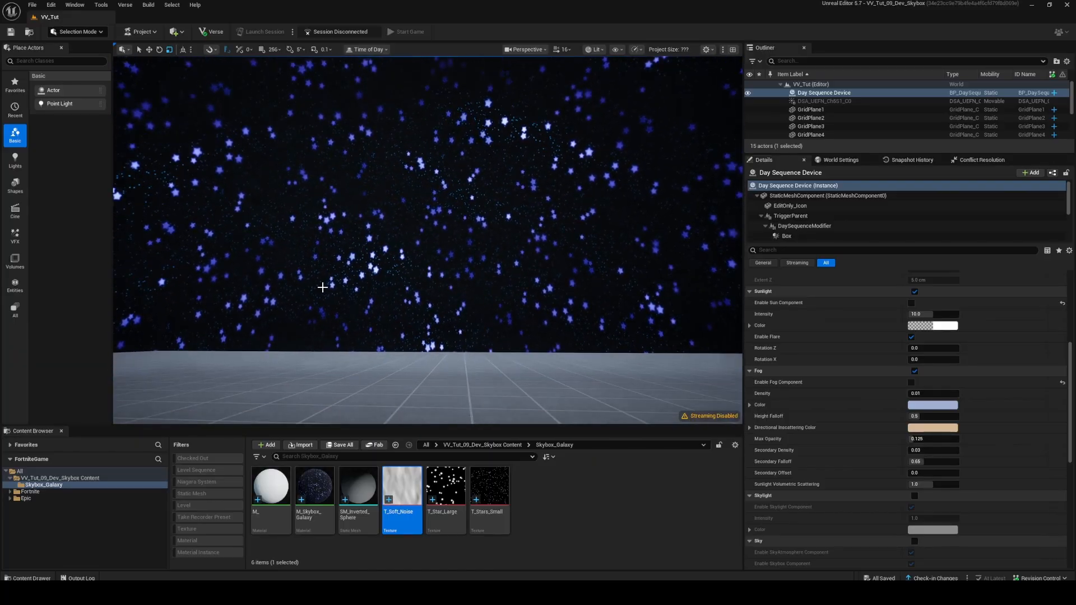
right_drag(334, 295, 333, 311)
right_drag(422, 254, 421, 190)
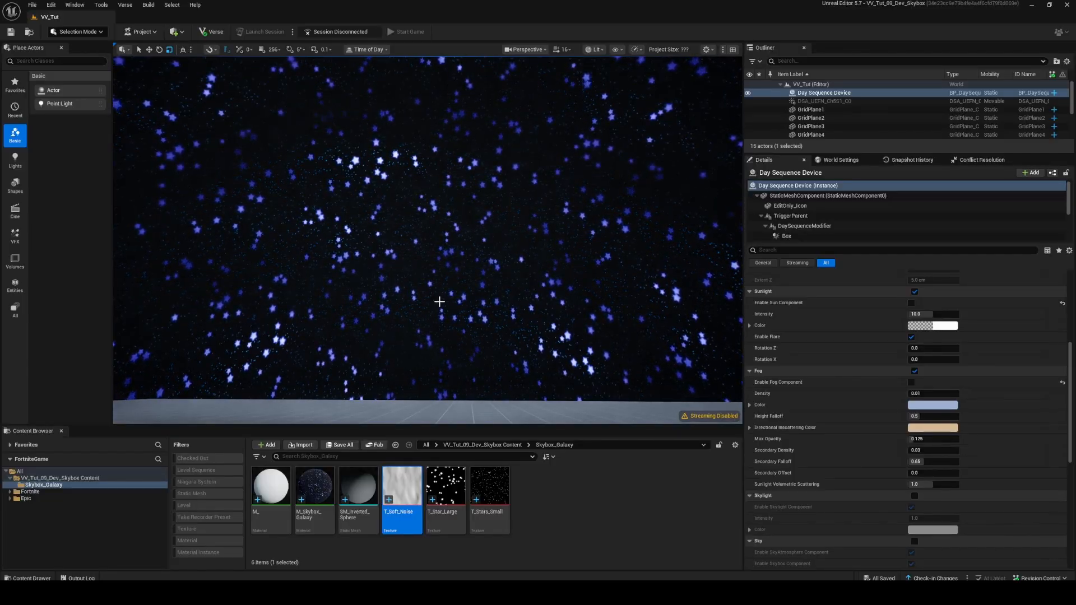
right_drag(439, 302, 440, 275)
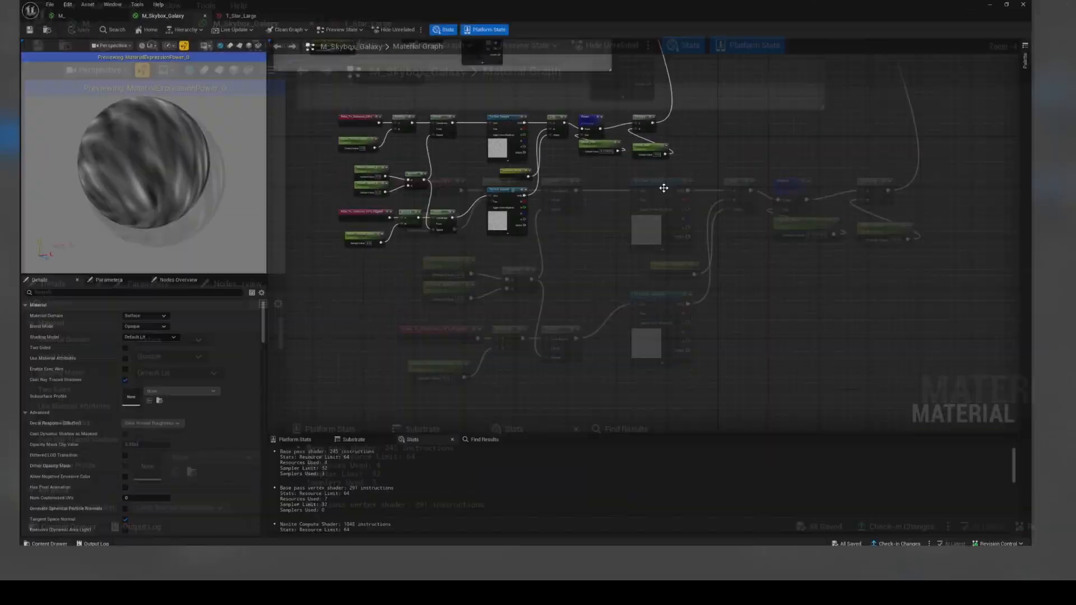
Duplicate the noise layer nodes up to the Lerp and place the copy below the original noise section.
right_drag(663, 188, 706, 247)
scroll(582, 241, up, 2)
right_drag(315, 156, 432, 157)
drag(364, 124, 747, 380)
right_drag(562, 456, 551, 347)
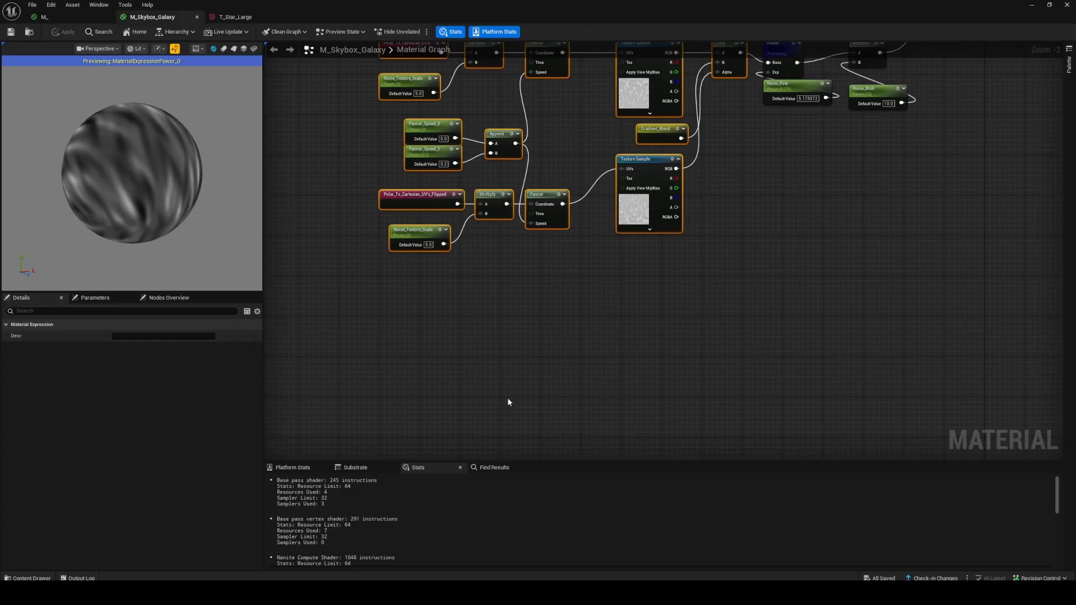
key(ctrl+d)
right_drag(616, 345, 632, 239)
Rename both texture scale parameters in the duplicated noise section to Colour_Noise_Texture_Scale.
click(380, 241)
scroll(379, 242, up, 1)
click(411, 247)
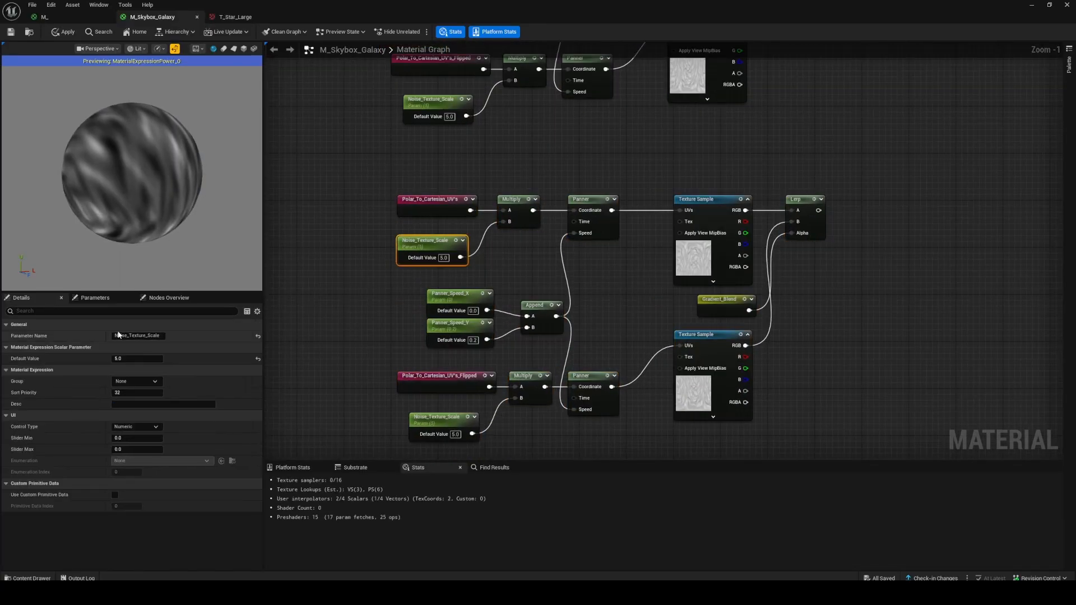
key(Home)
text(Colour_)
key(Return)
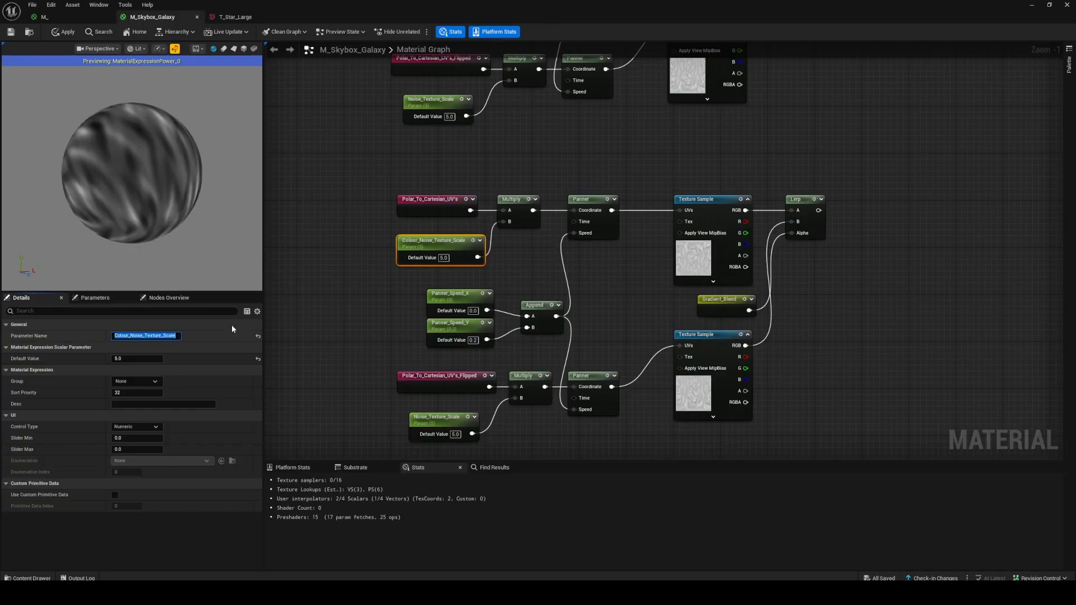
click(409, 417)
click(414, 253)
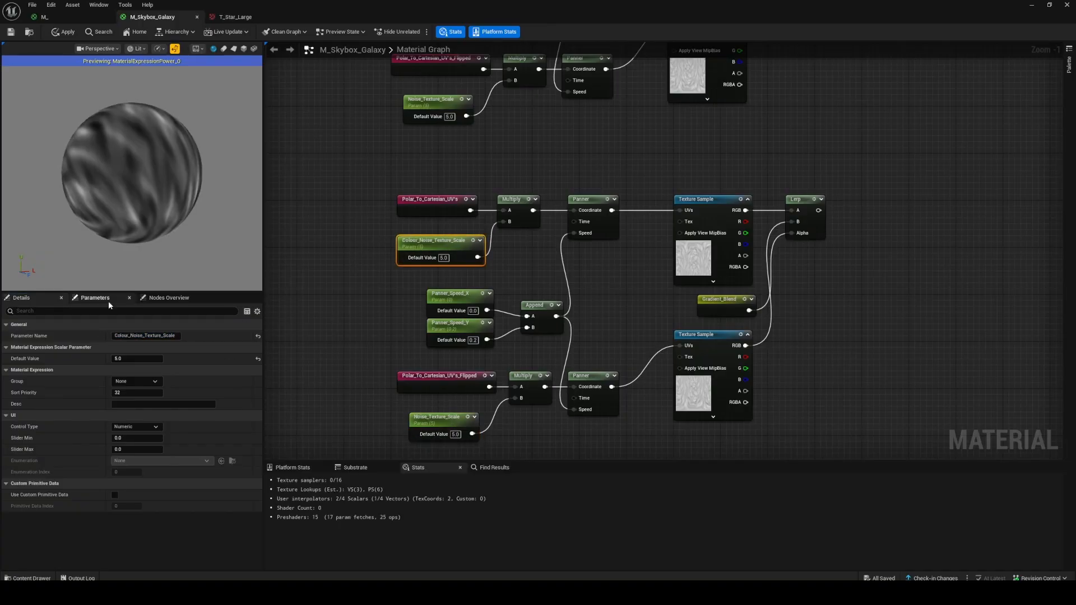
click(415, 418)
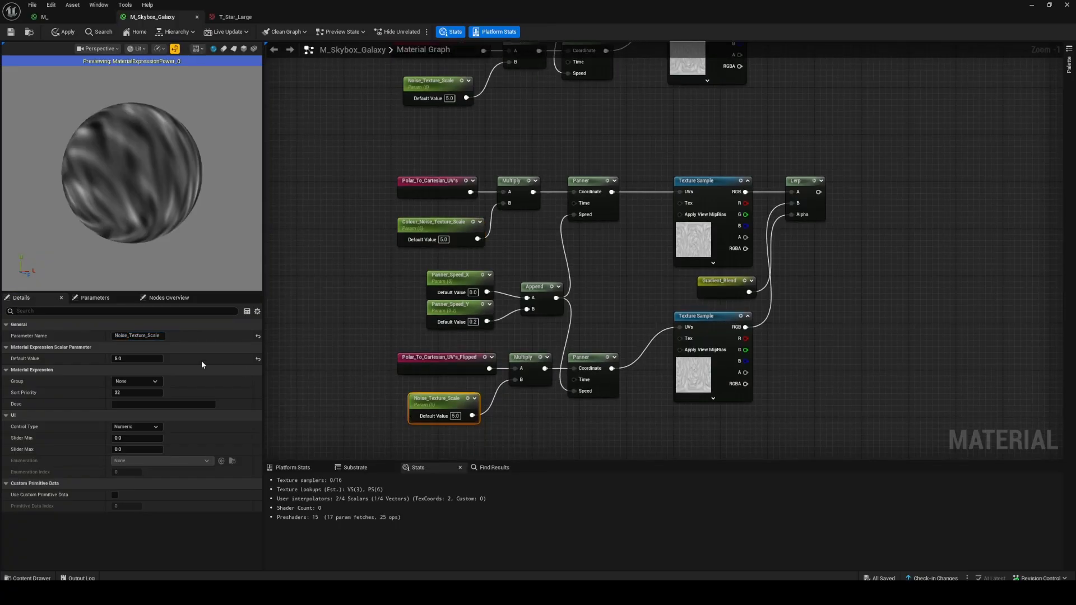
double_click(126, 336)
text(Colour_Noise)
key(Return)
Delete the duplicated Panner_Speed parameters and Append node, and enclose the remaining copied nodes in a comment titled Colour_Noise.
drag(368, 264, 552, 334)
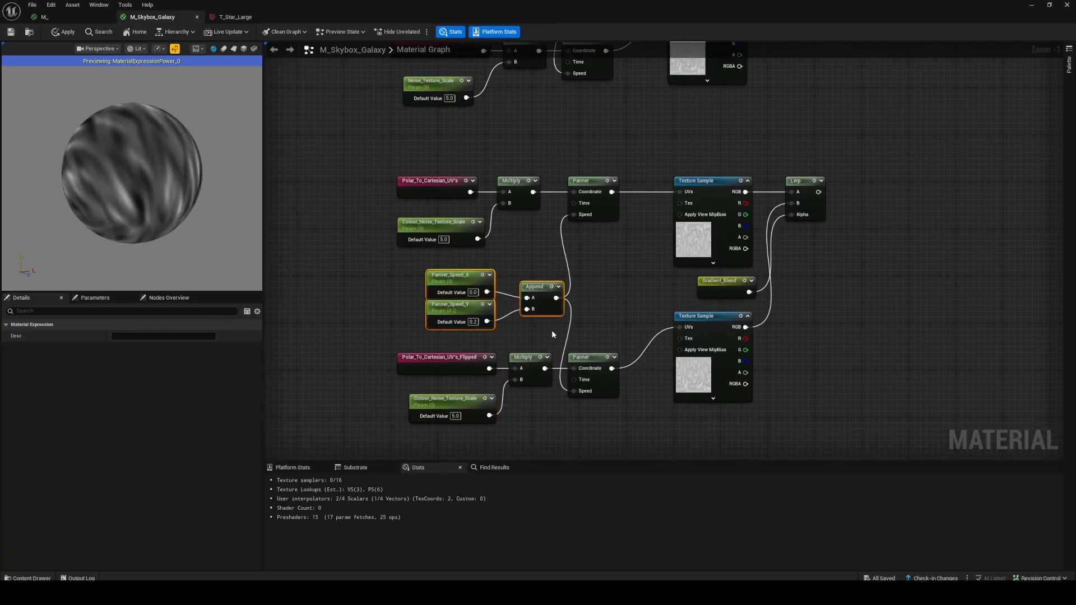
key(Delete)
drag(373, 159, 840, 415)
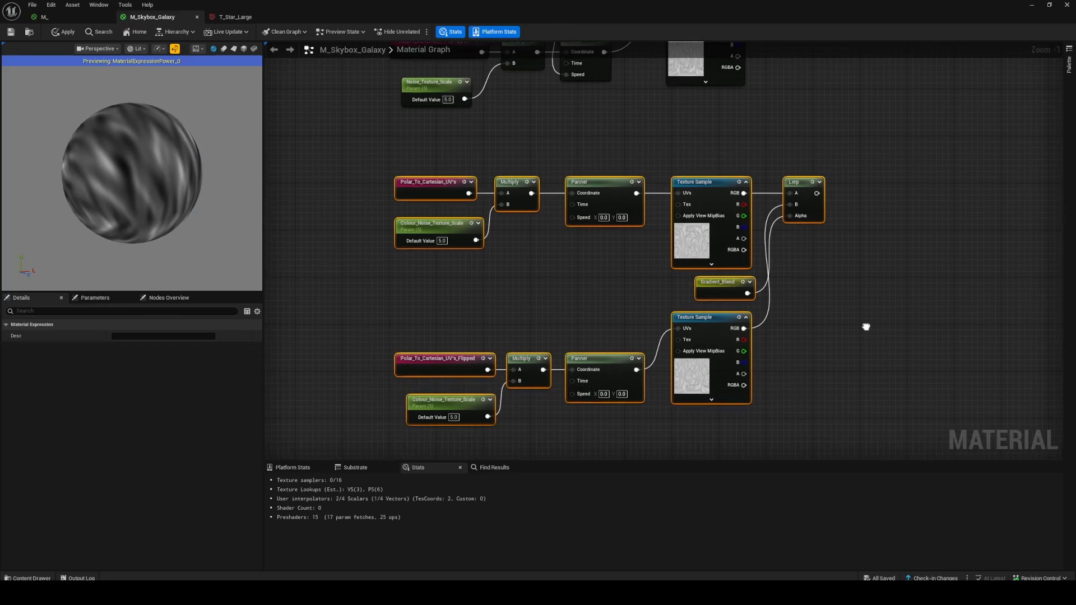
right_drag(865, 326, 781, 272)
key(c)
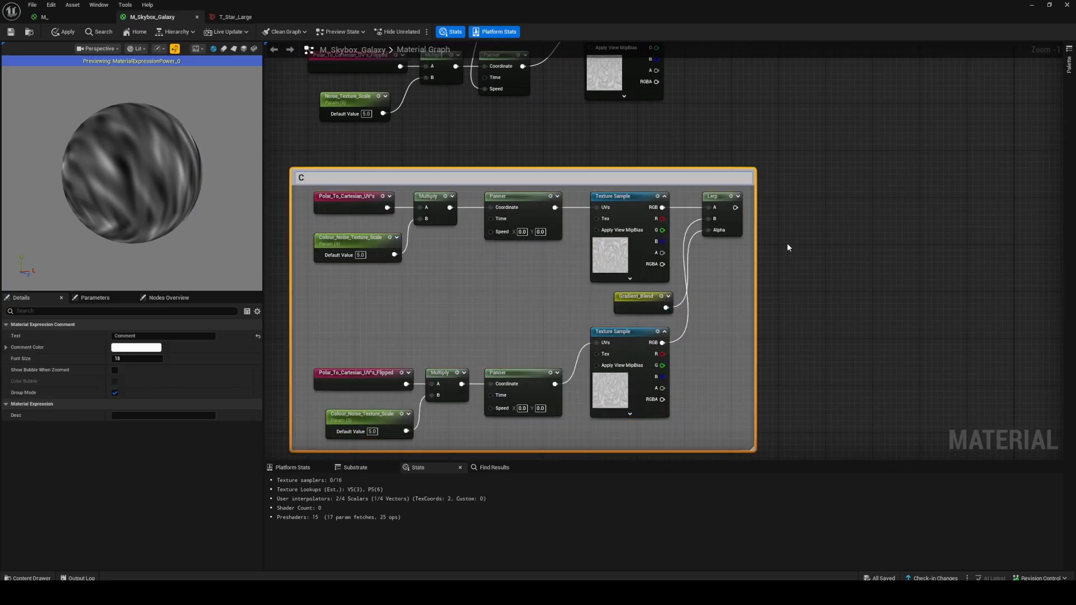
text(Colour_Noise)
key(Return)
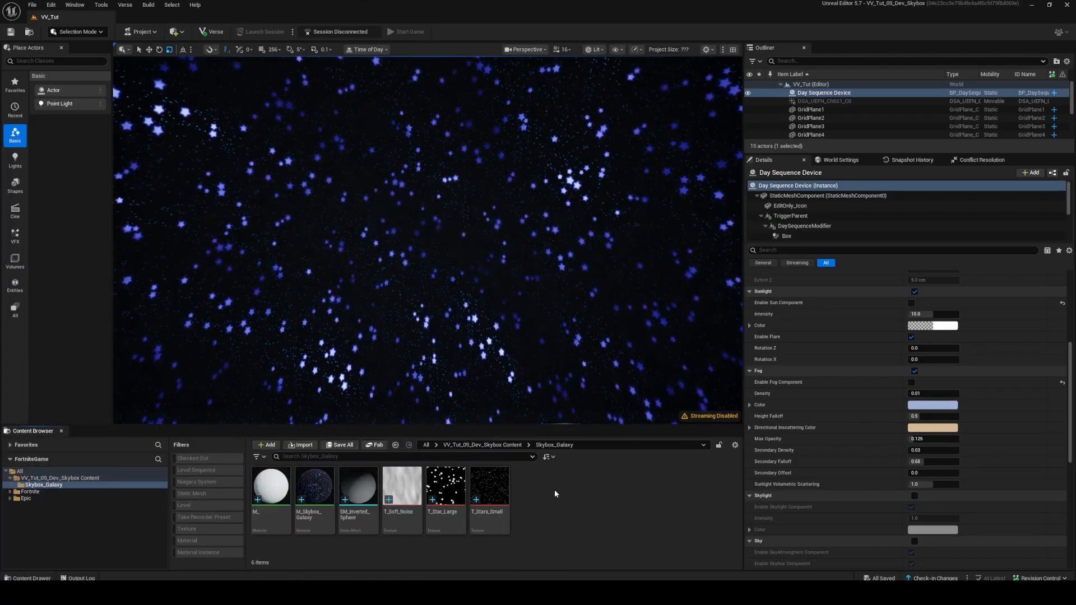
Create a CurveLinearColor asset named CA_Galaxy_Curve in the Skybox_Galaxy folder.
right_click(555, 494)
mouse_move(603, 419)
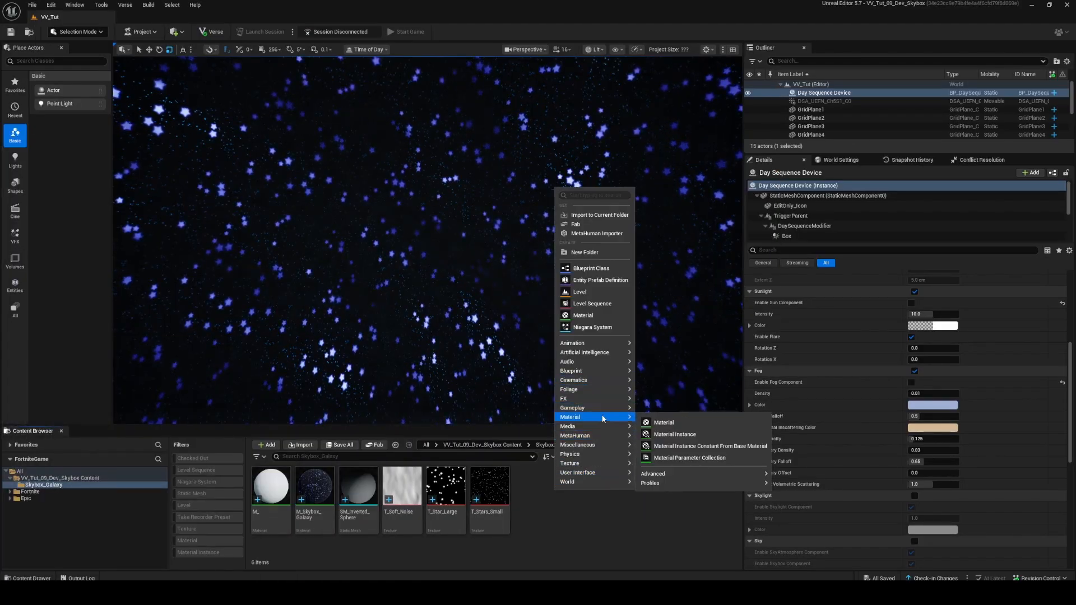
mouse_move(606, 347)
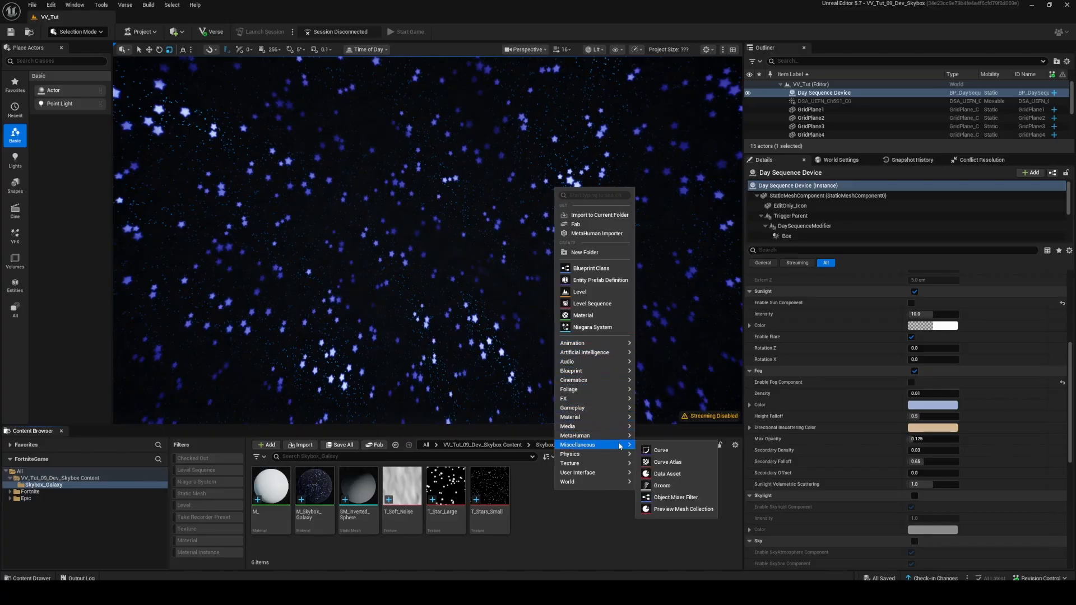
click(683, 452)
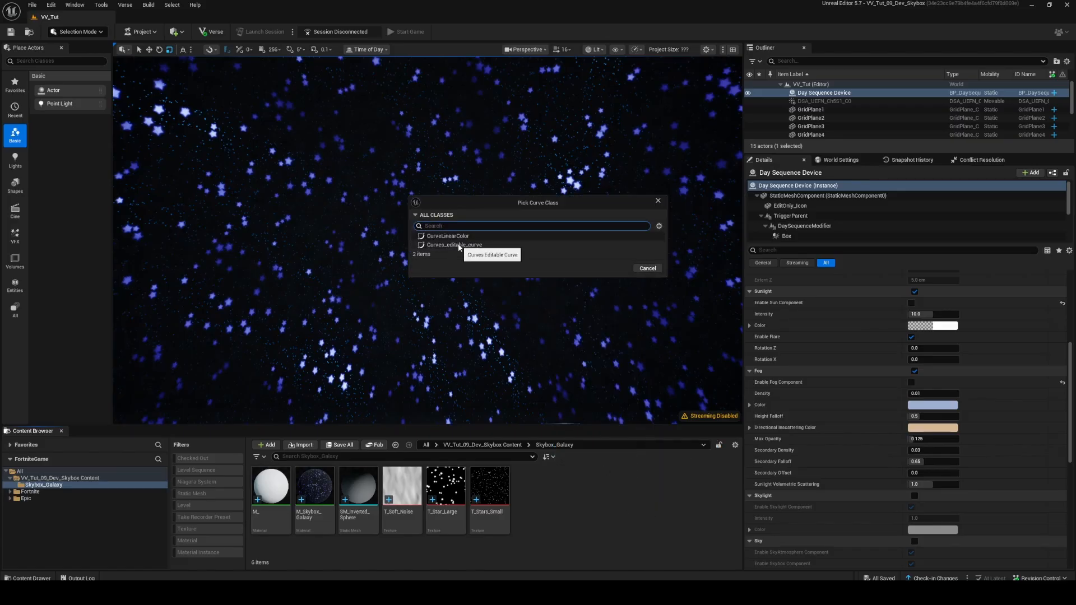
click(458, 238)
click(620, 271)
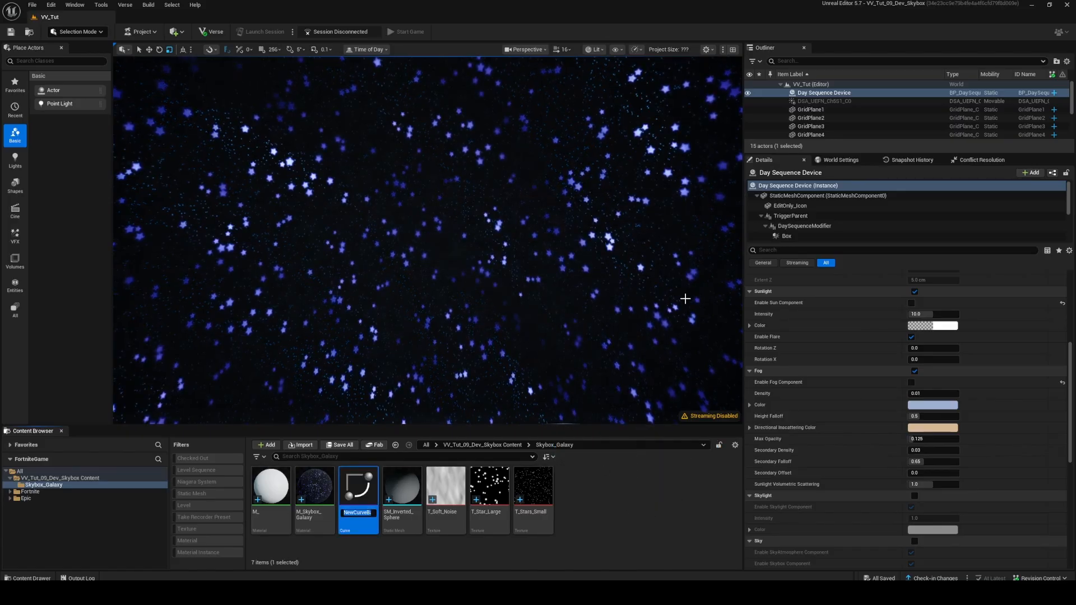
text(CA_G)
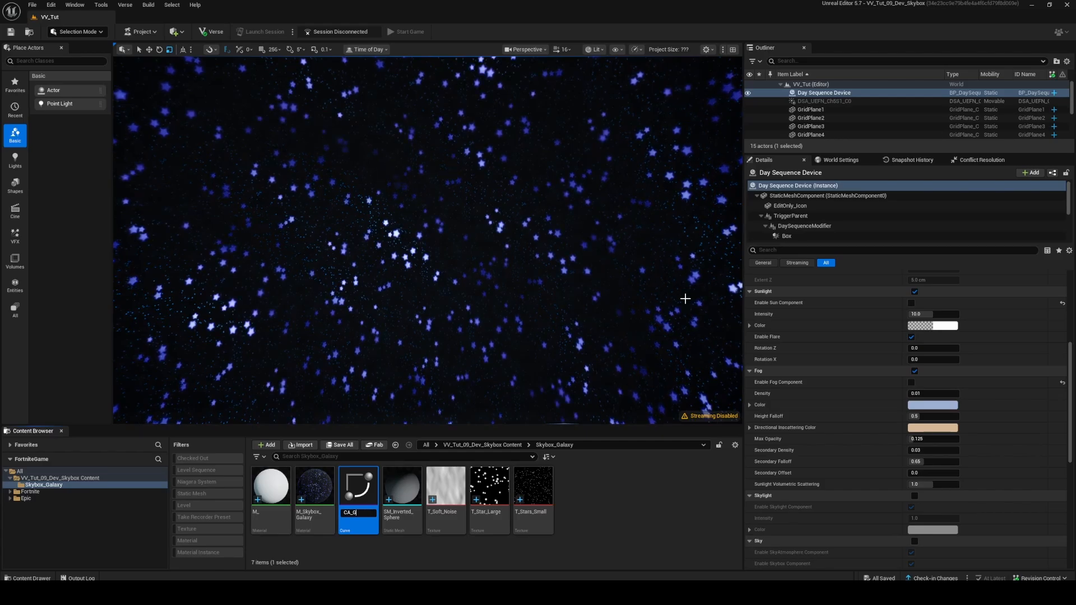
text(alaxy_C)
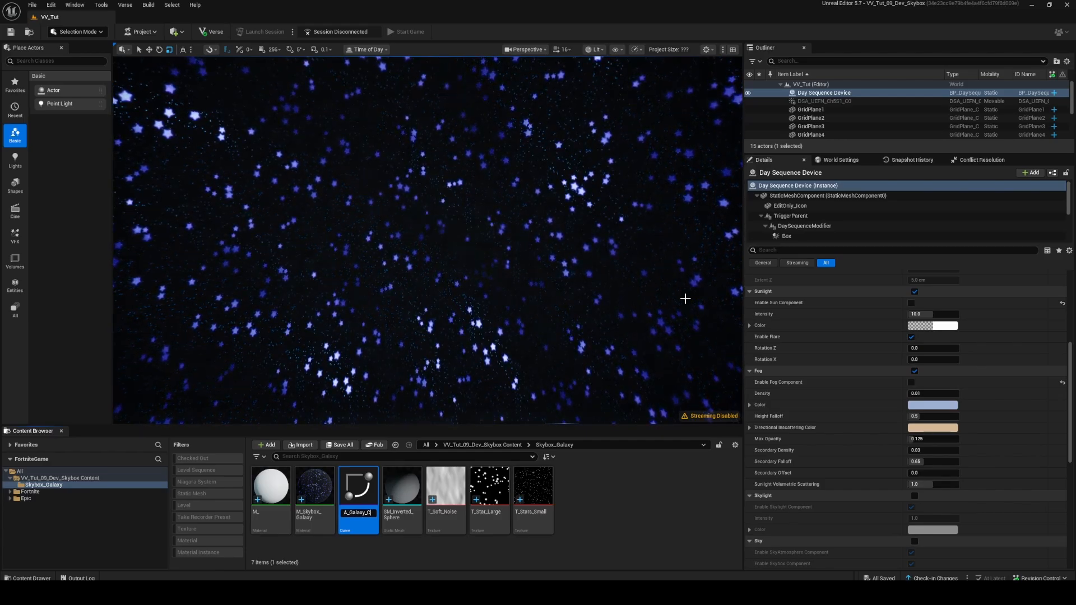
text(urve)
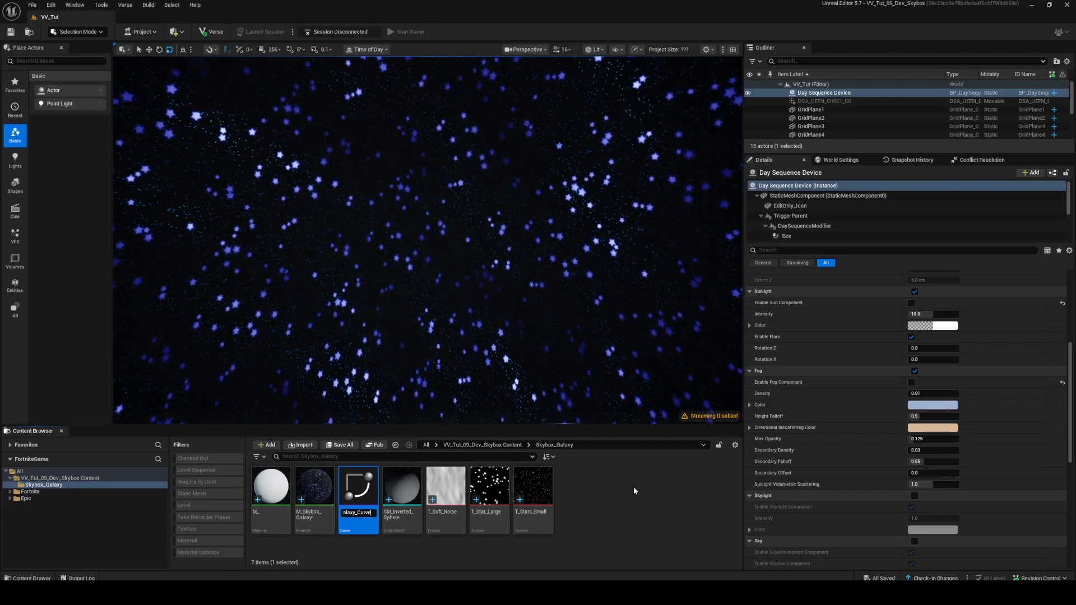
key(Return)
Create a Curve Atlas asset named CA_Atlas in the Skybox_Galaxy folder.
right_click(607, 483)
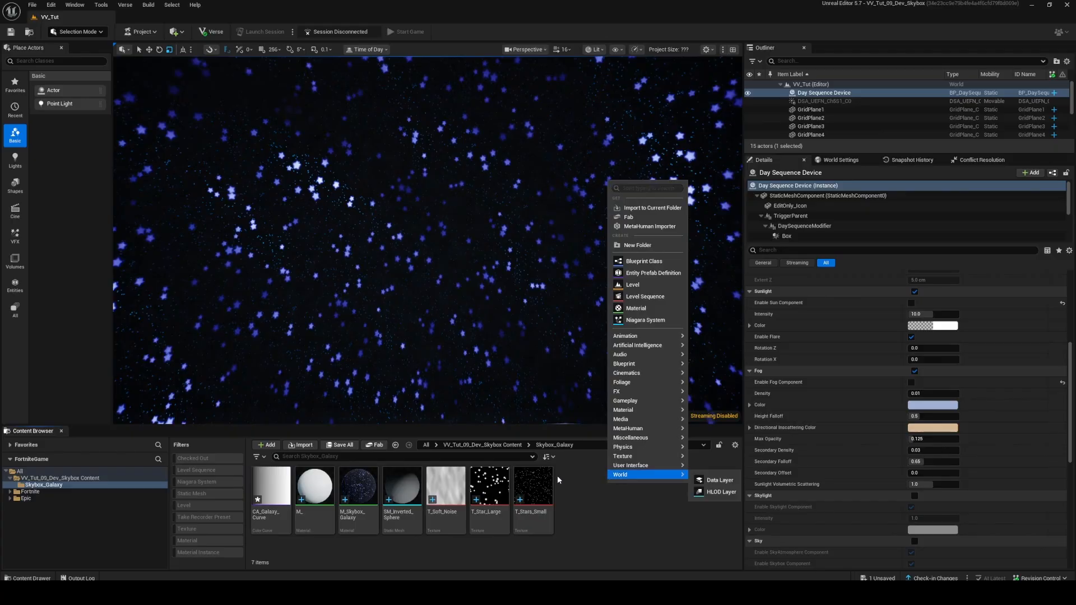
mouse_move(656, 430)
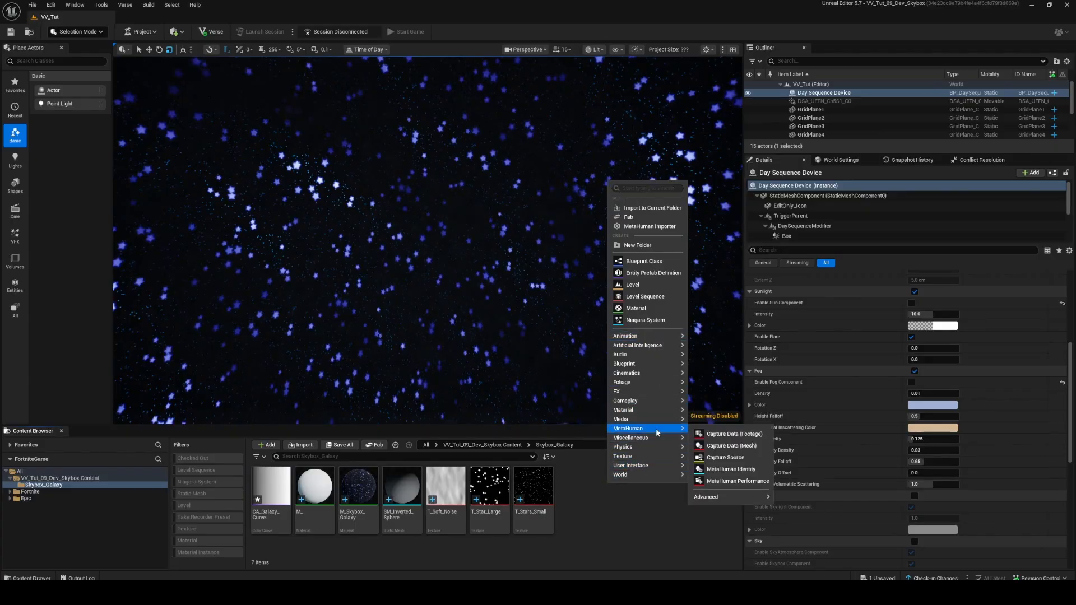
click(750, 457)
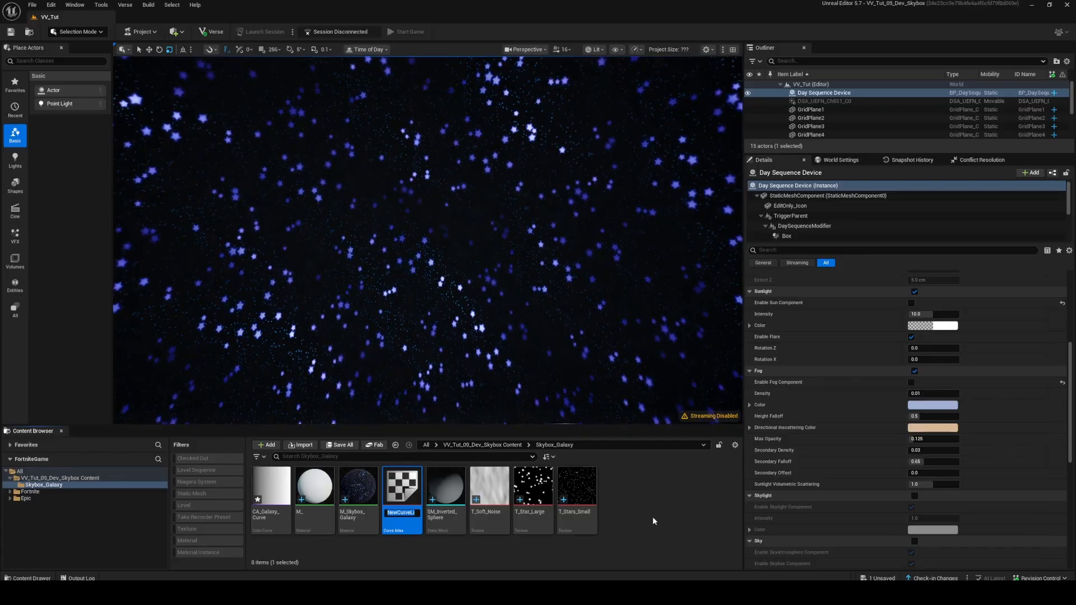
text(V)
key(BackSpace)
text(CA_)
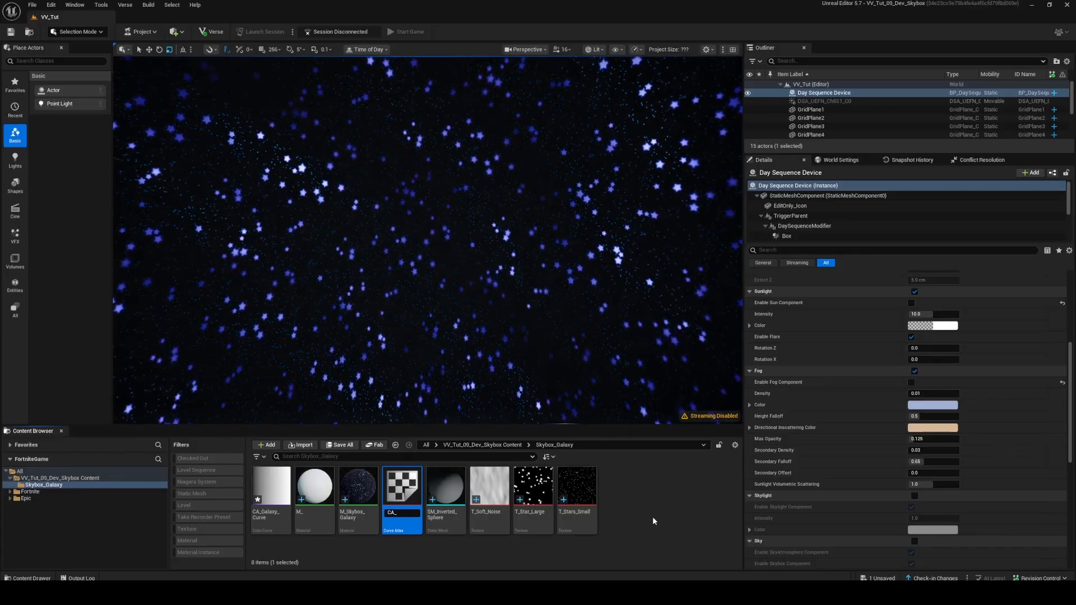
text(Atlas)
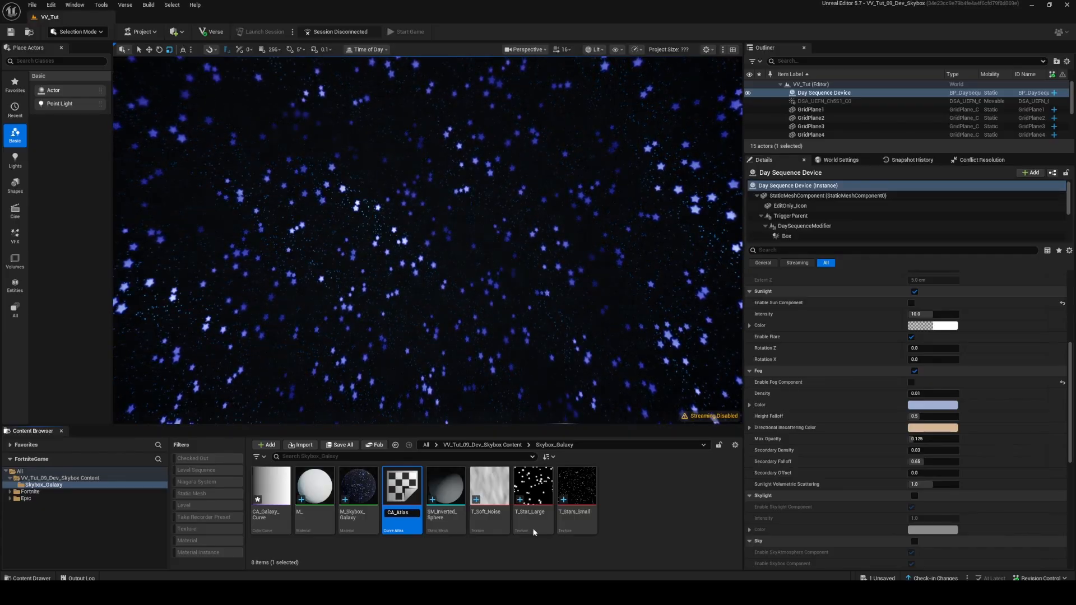
key(Return)
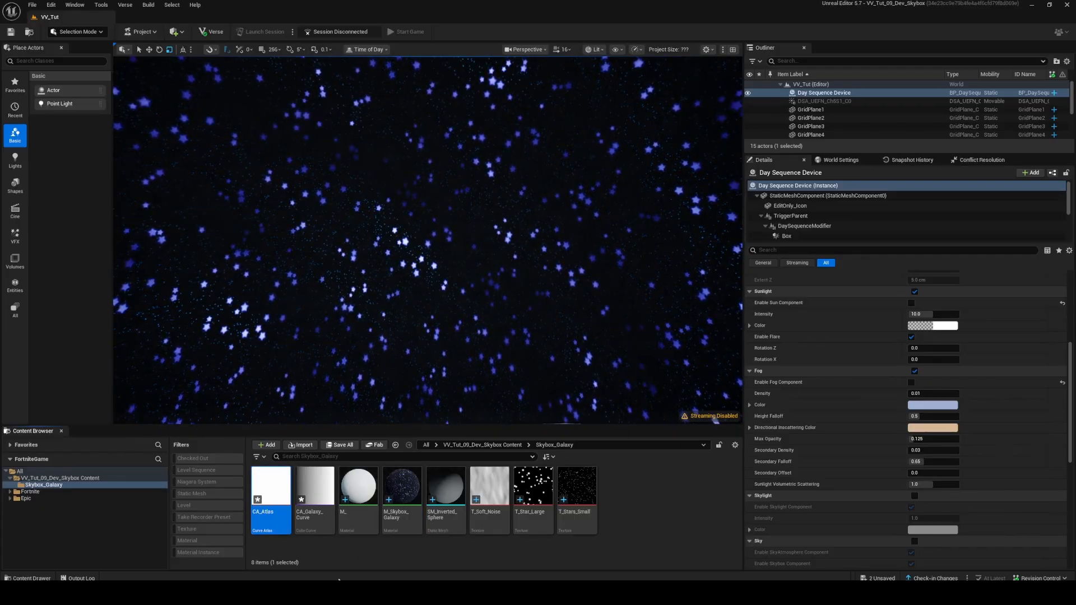
Set CA_Atlas's Texture Width to 256 and add CA_Galaxy_Curve as its first Gradient Curves entry.
double_click(275, 483)
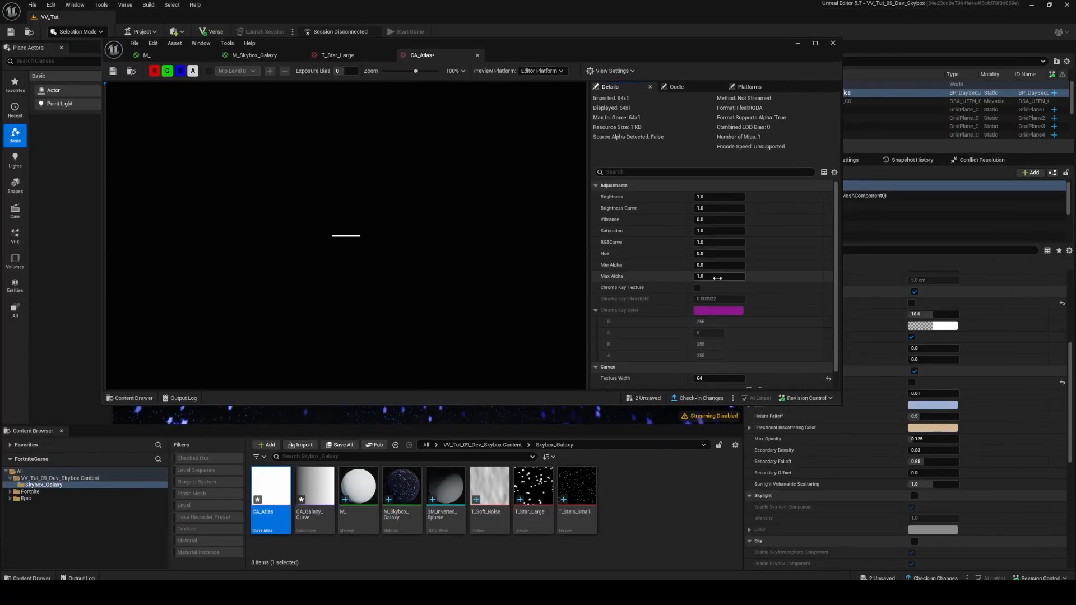
scroll(671, 229, down, 1)
scroll(670, 230, down, 1)
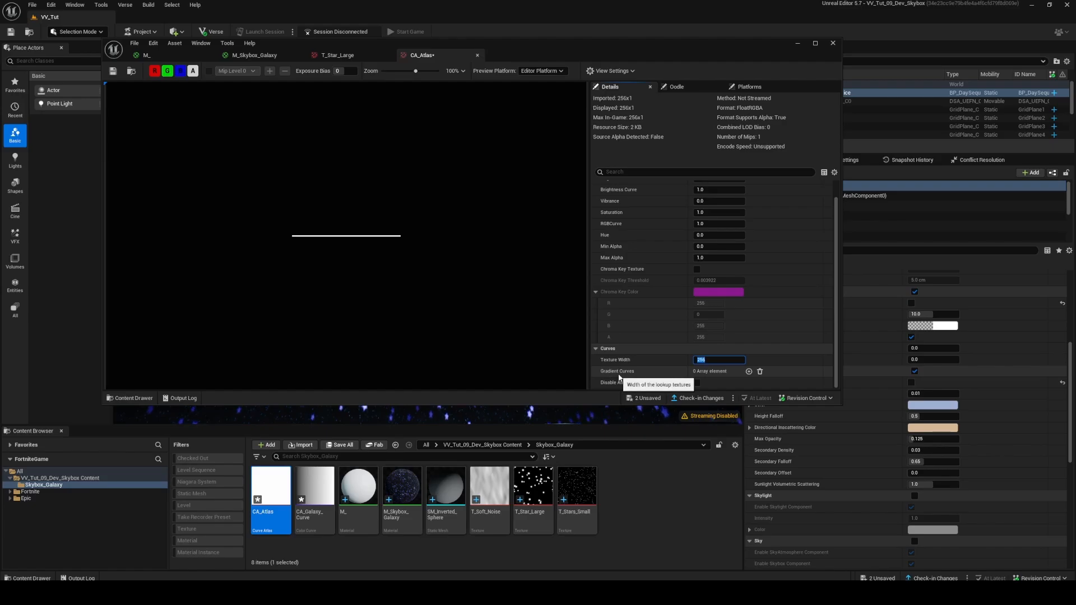
click(748, 371)
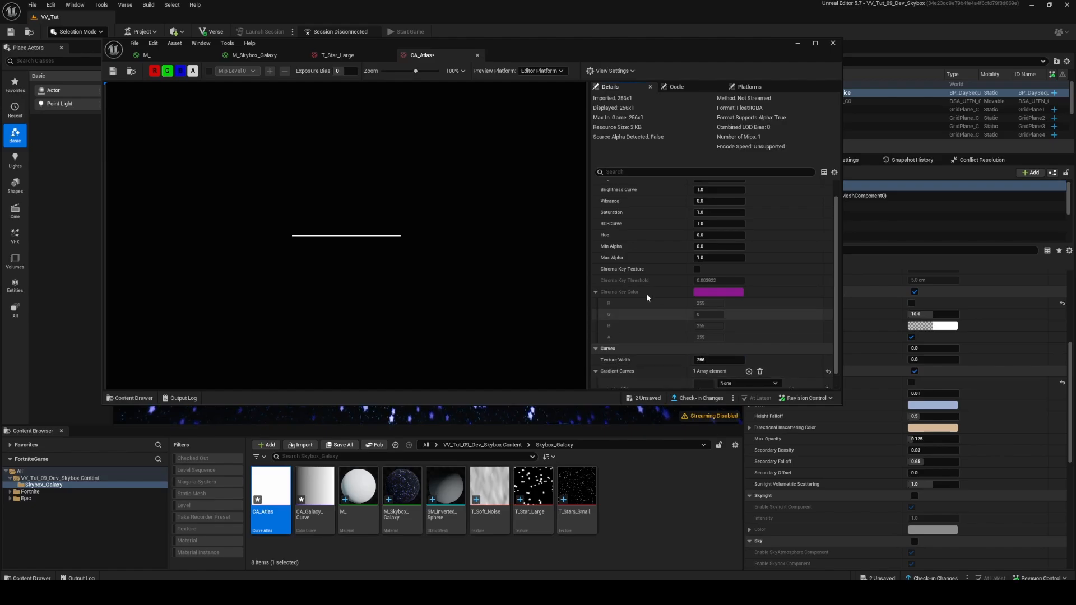
click(322, 493)
drag(352, 498, 729, 364)
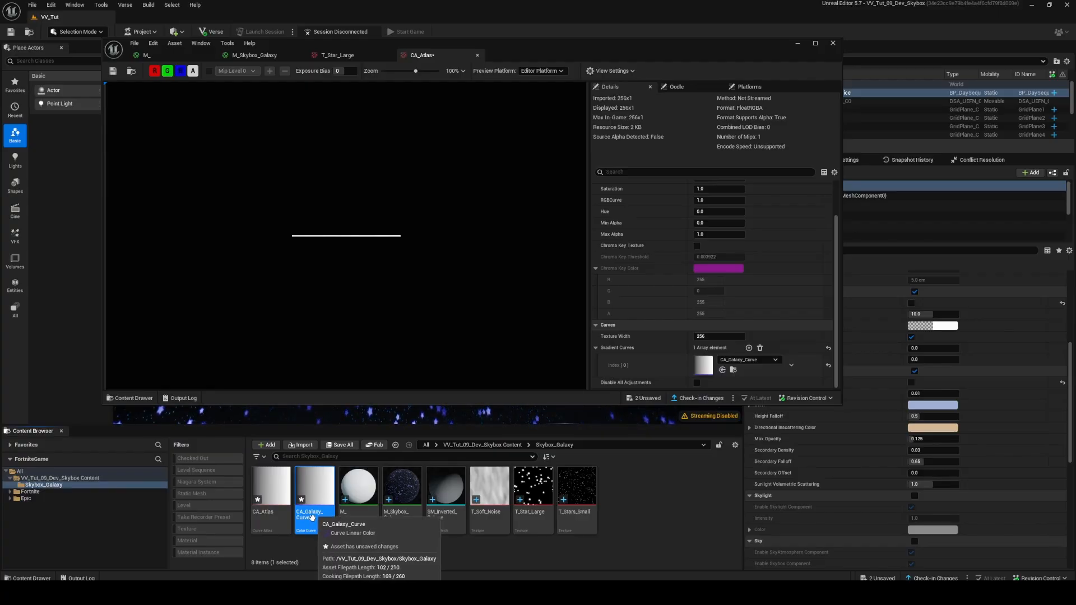
Open CA_Galaxy_Curve and set its end colour key to pink with R 1.0, G 0.0, B 0.625.
double_click(312, 517)
scroll(493, 174, down, 2)
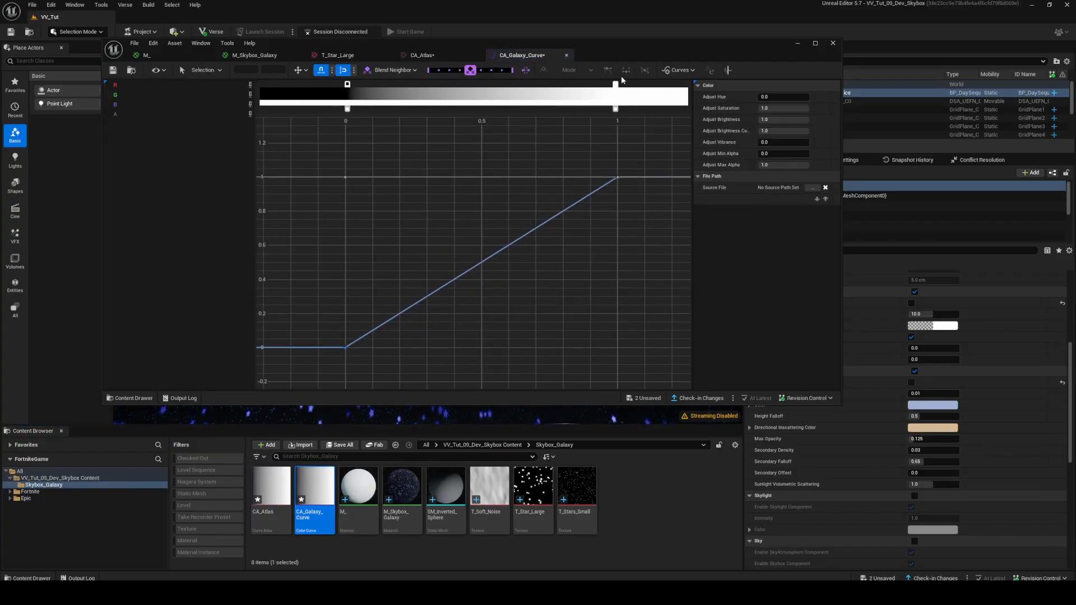
double_click(615, 85)
drag(684, 132, 711, 149)
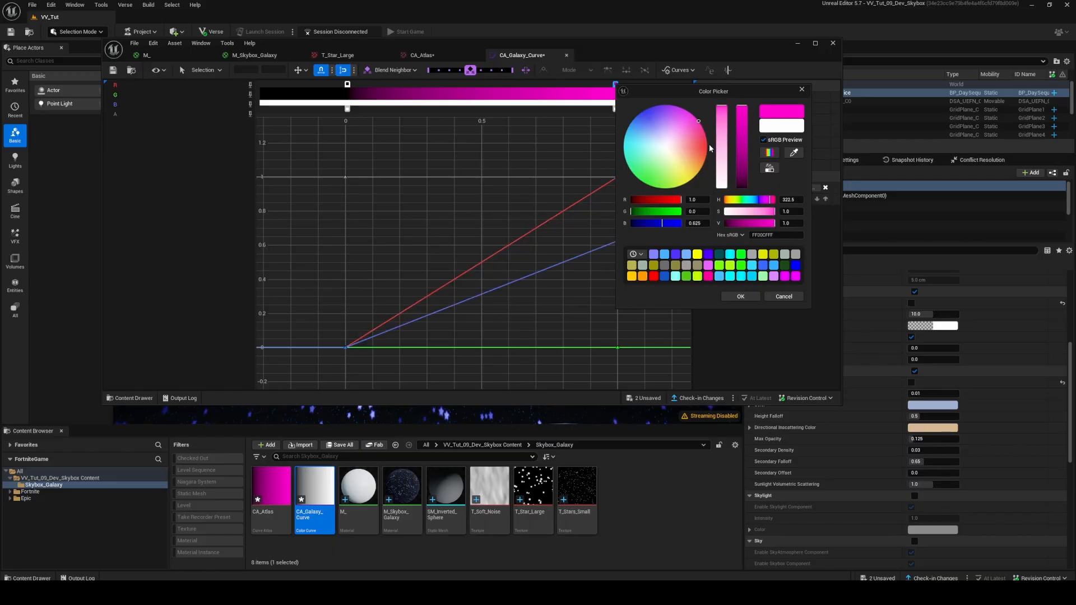
click(739, 297)
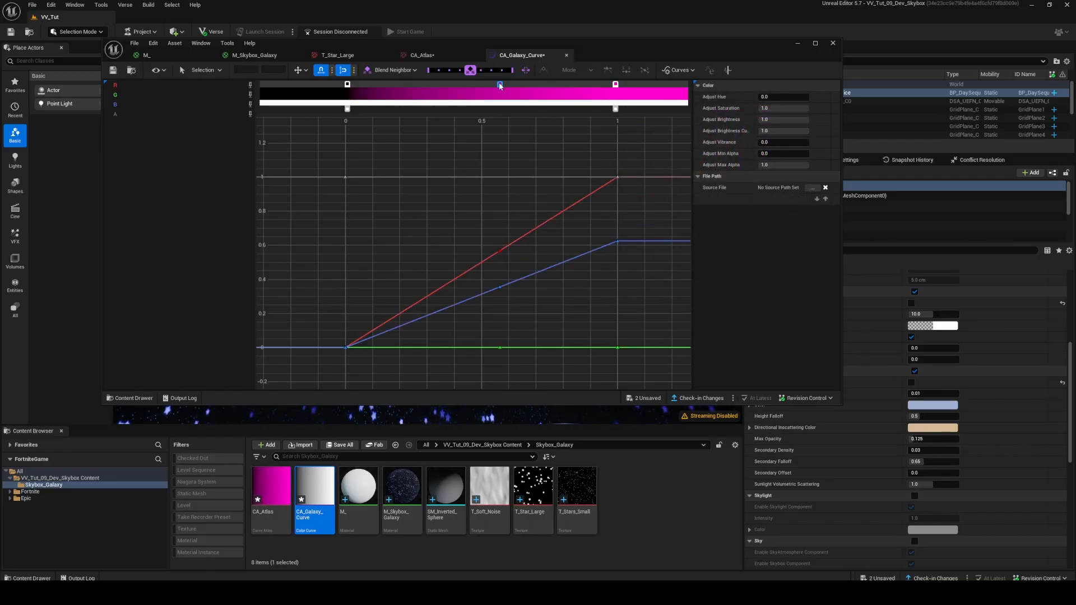
Add a colour key near the middle of the gradient, at about 0.54, and make it green.
click(498, 84)
drag(498, 85, 492, 85)
double_click(492, 85)
drag(573, 120, 532, 187)
click(617, 296)
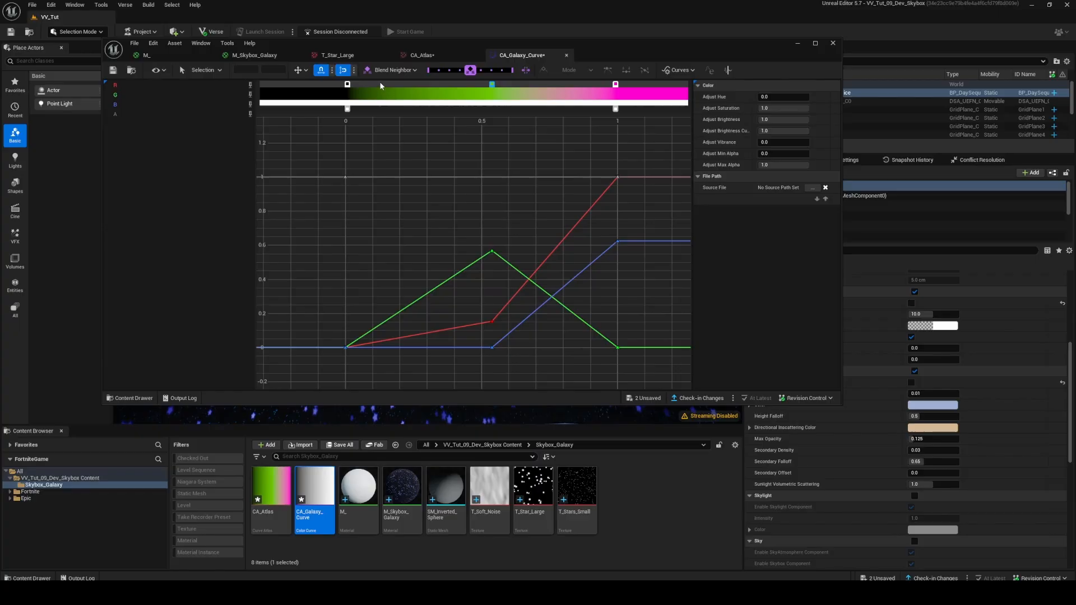
Set the gradient's start colour key to blue with R 0.0, G 0.305, B 1.0, and save the curve and CA_Atlas.
double_click(347, 84)
drag(386, 134, 370, 121)
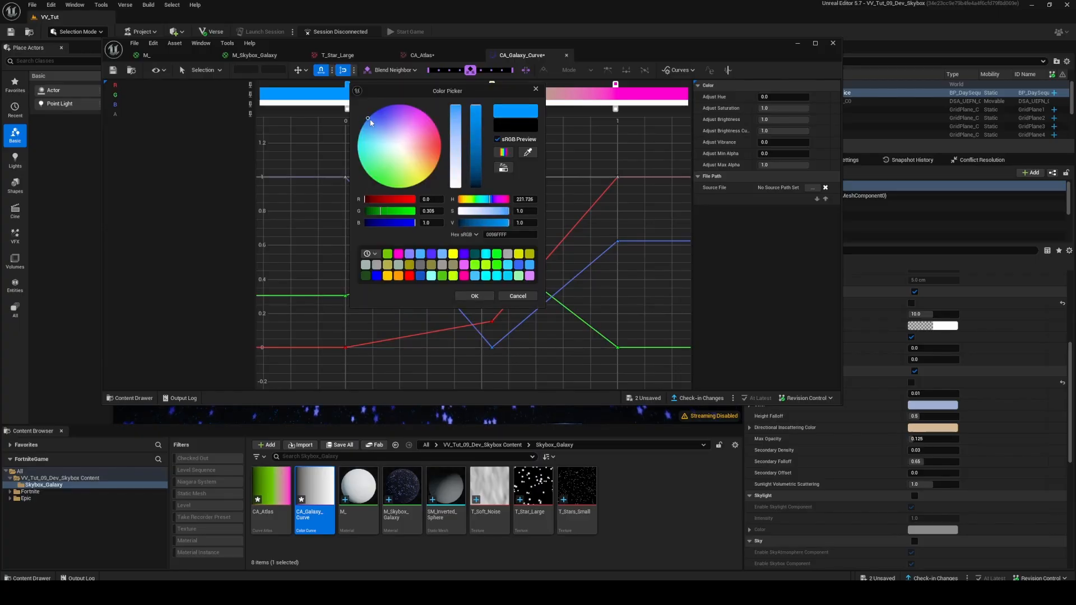
click(466, 295)
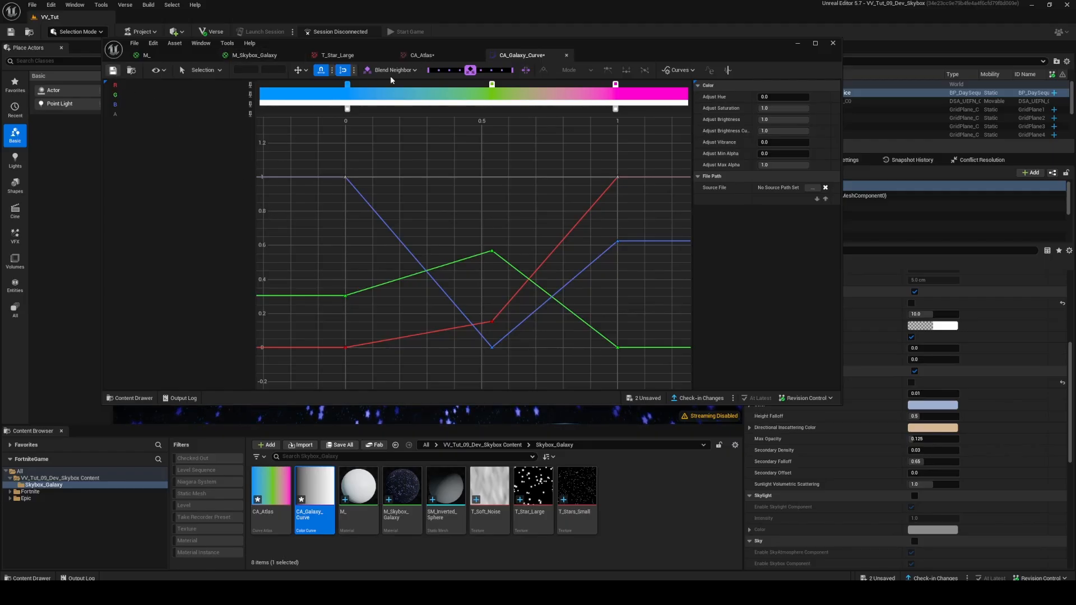
click(421, 55)
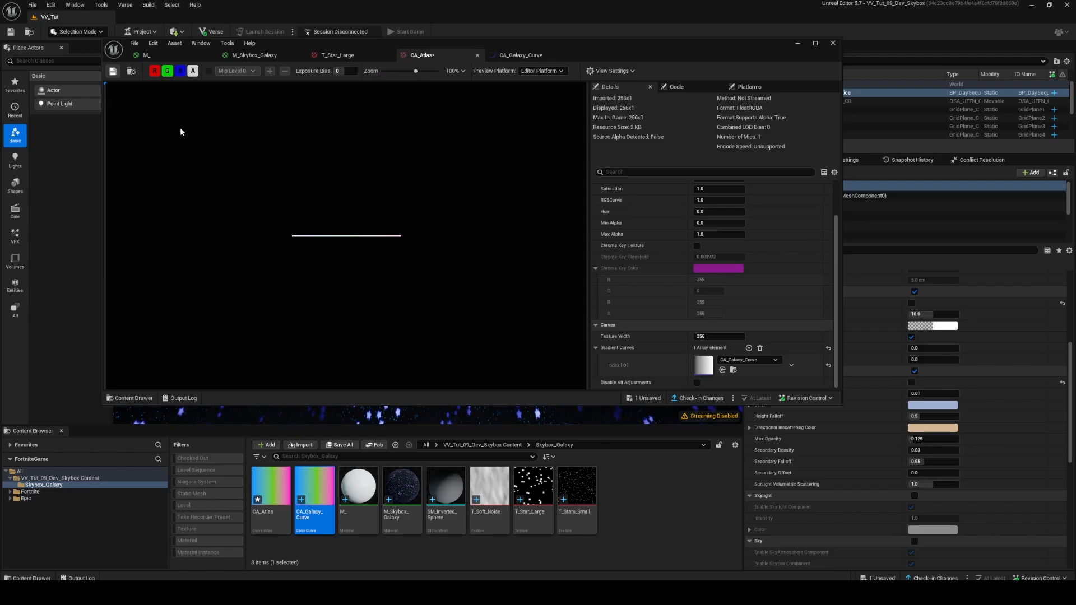
Return to the M_Skybox_Galaxy graph and add a CurveAtlasRowParameter named Curve beside the Colour_Noise group.
click(271, 60)
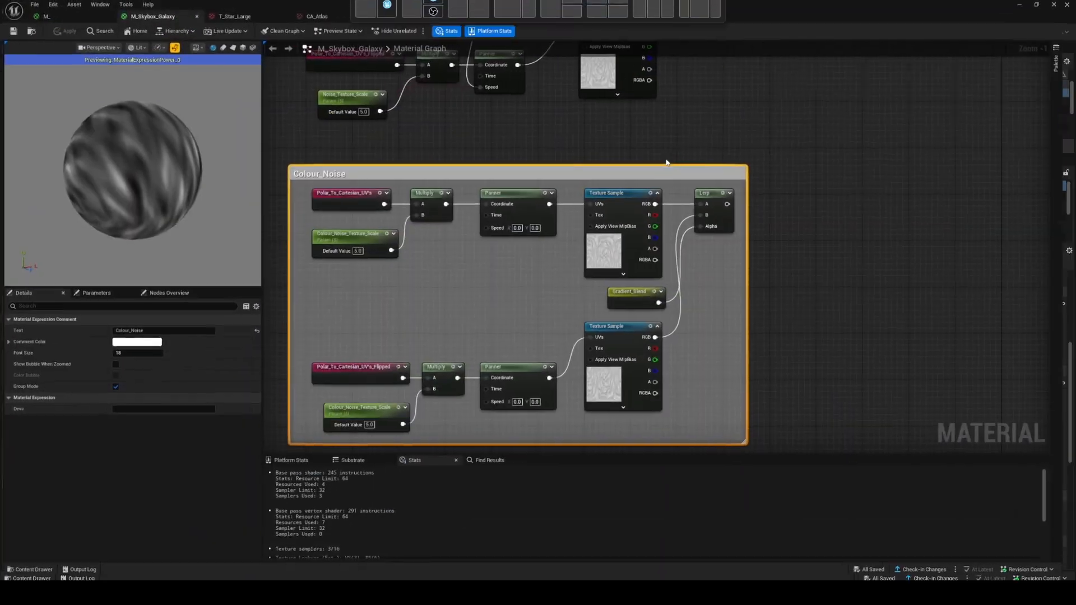
right_click(601, 178)
text(curve atlas)
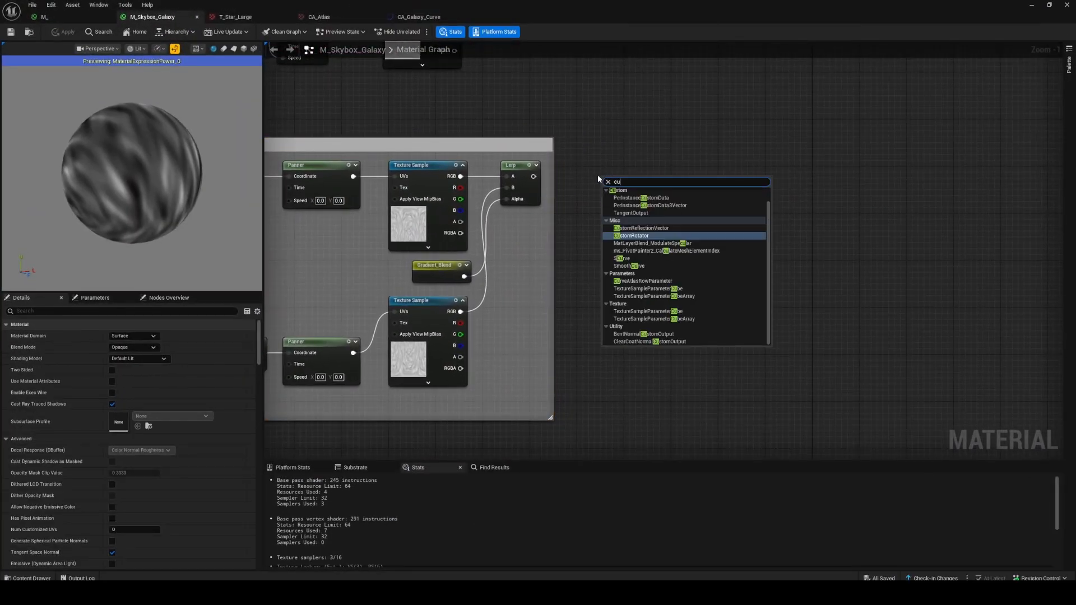
key(Return)
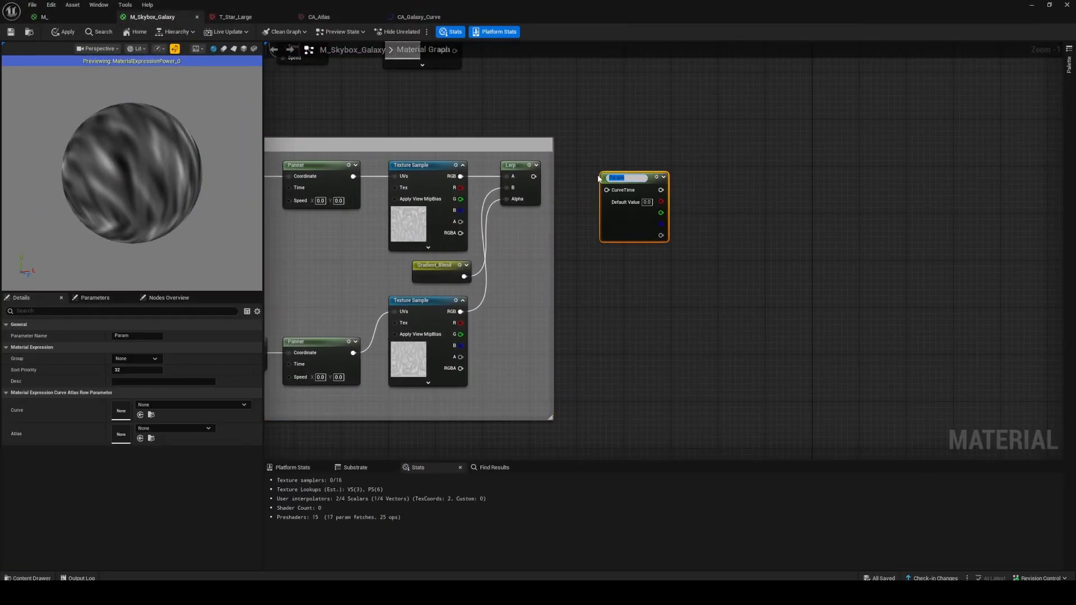
text(Curve)
key(Return)
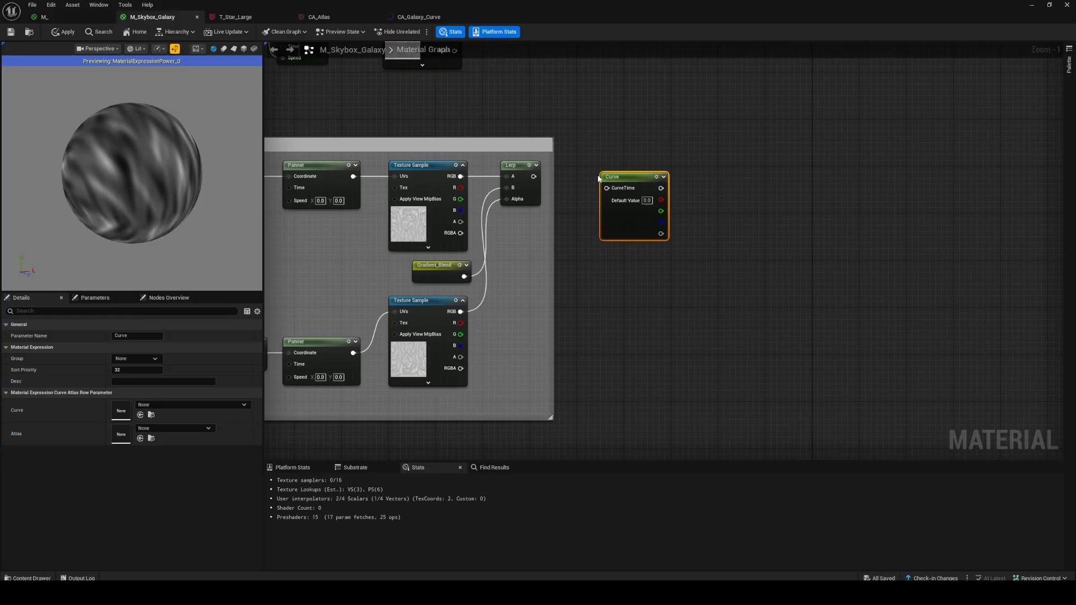
Connect the Colour_Noise Lerp output to the Curve node's CurveTime input and line the node up with the Lerp.
click(604, 167)
drag(609, 176, 603, 170)
click(591, 168)
drag(533, 176, 601, 182)
right_drag(560, 145, 792, 145)
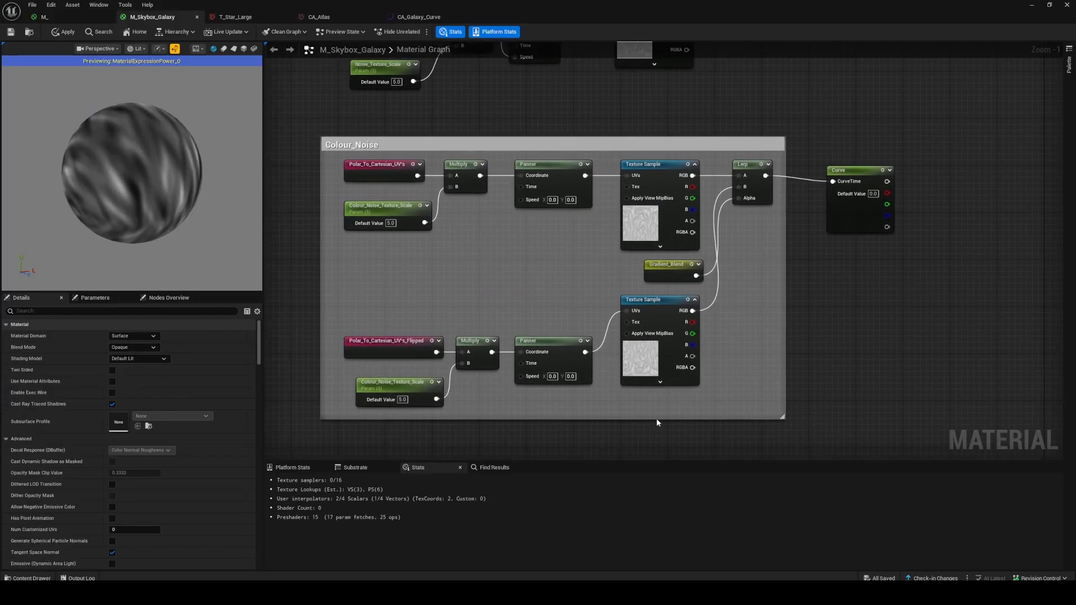
right_drag(536, 137, 452, 157)
drag(769, 189, 762, 184)
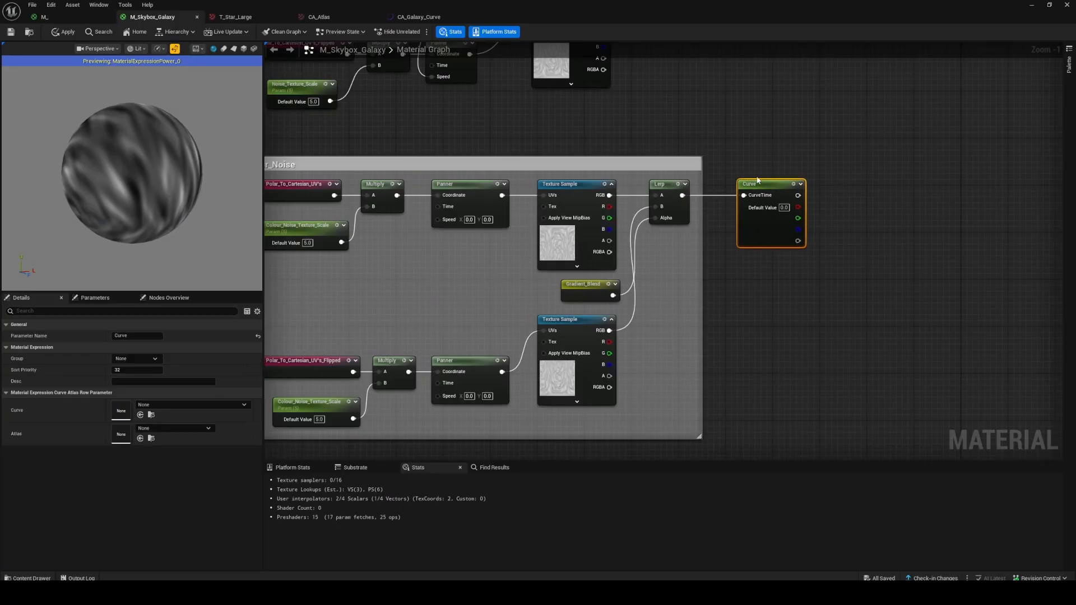
Assign CA_Atlas as the Curve node's atlas and CA_Galaxy_Curve as its curve.
click(167, 430)
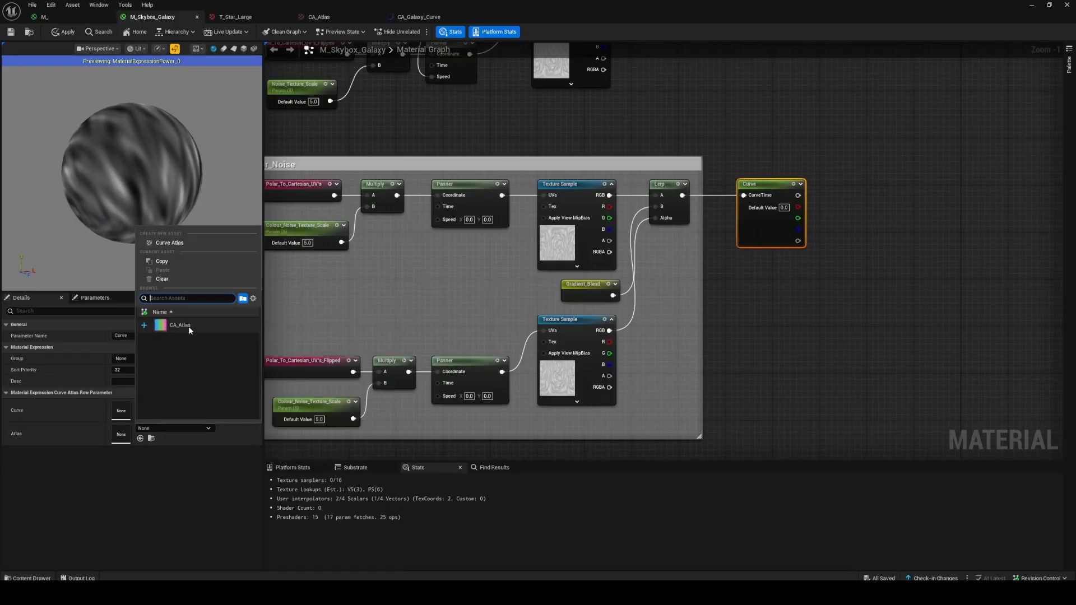
click(188, 326)
click(190, 403)
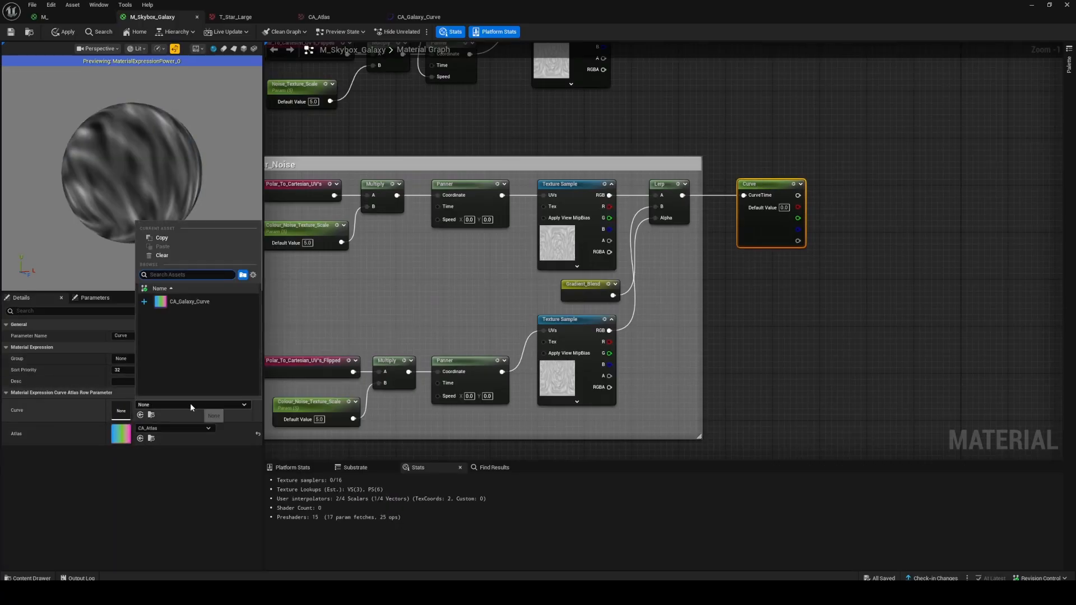
click(190, 302)
Add a Multiply node after the Curve node and connect the Curve's colour output to its A input.
scroll(645, 267, down, 3)
click(646, 267)
right_drag(644, 227, 603, 285)
key(m)
click(608, 332)
scroll(602, 333, up, 4)
drag(551, 329, 615, 322)
Create a scalar parameter named Colour_Intensity and connect it to the new Multiply node's B input.
key(s)
click(606, 375)
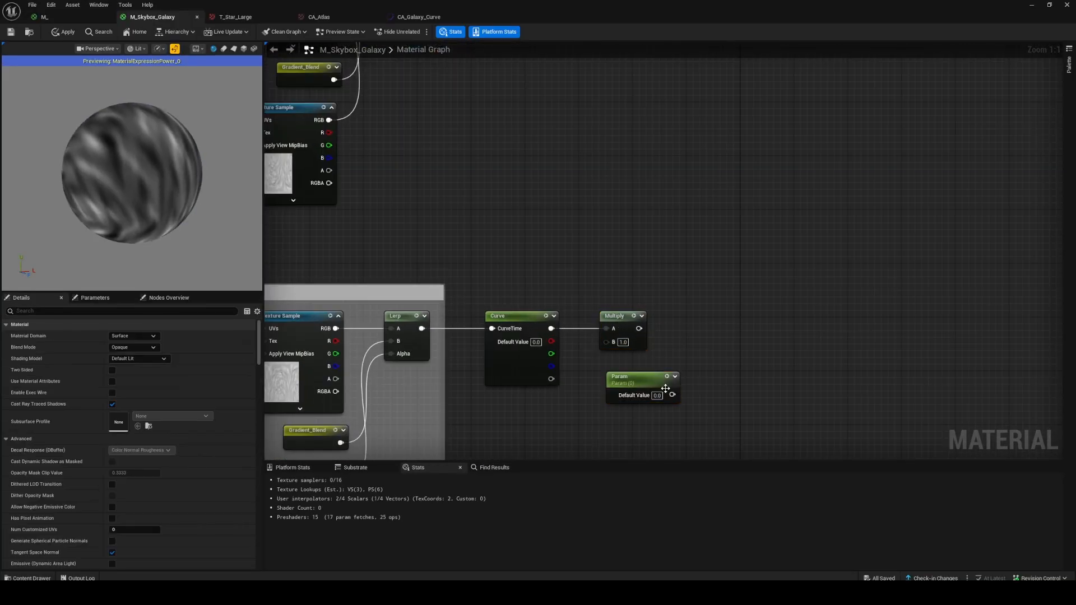
drag(672, 395, 607, 342)
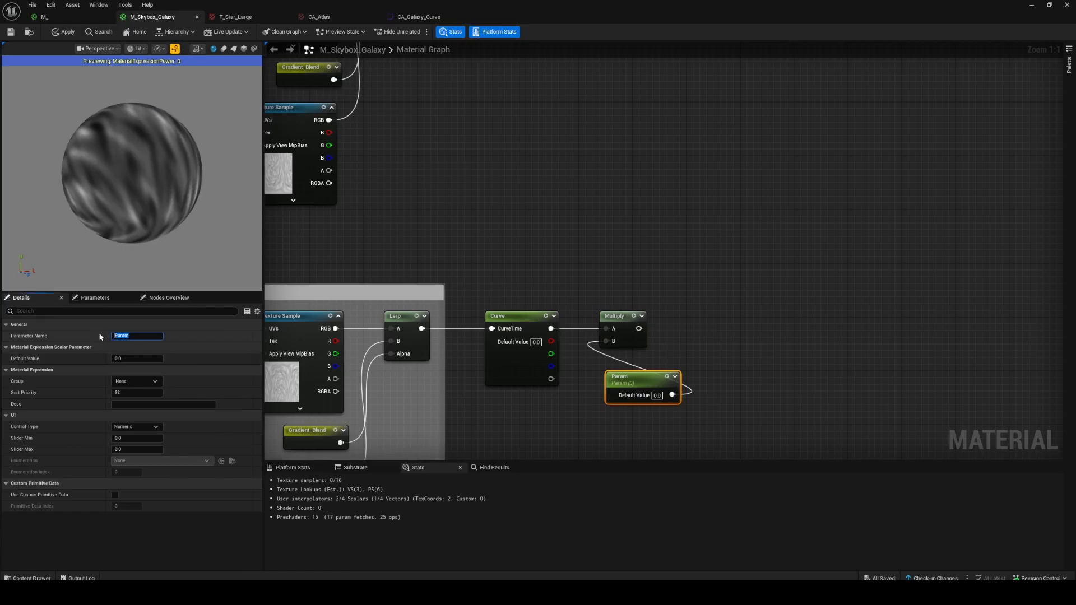
text(Colour_Intensity)
key(Return)
click(629, 213)
Place an Add node in the graph just before the M_Skybox_Galaxy material output.
scroll(630, 214, down, 6)
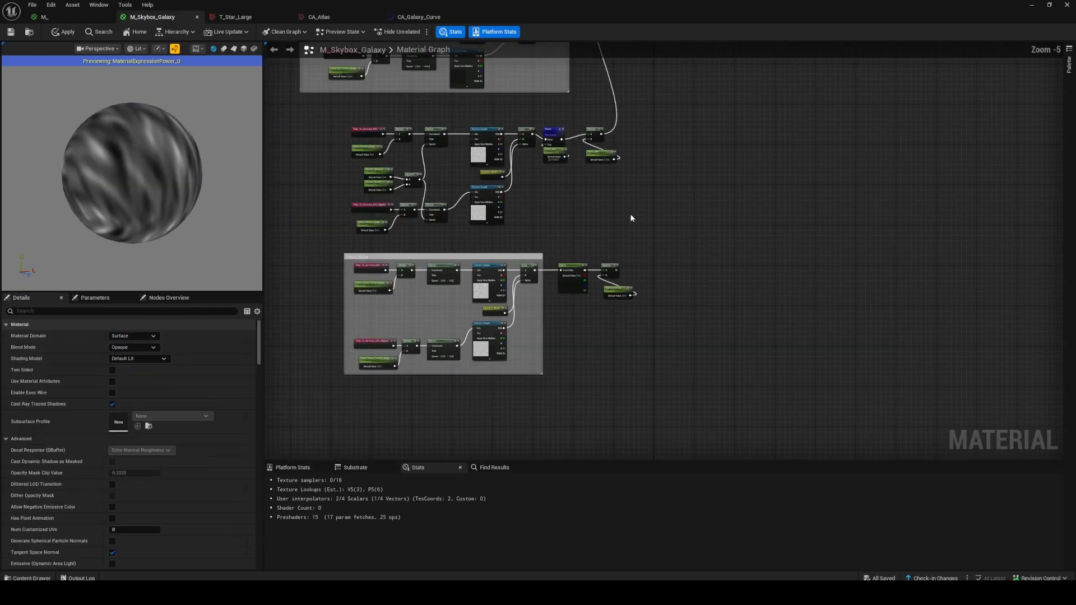
drag(569, 65, 714, 384)
right_drag(658, 416, 646, 255)
click(630, 271)
scroll(630, 271, up, 3)
key(a)
click(649, 242)
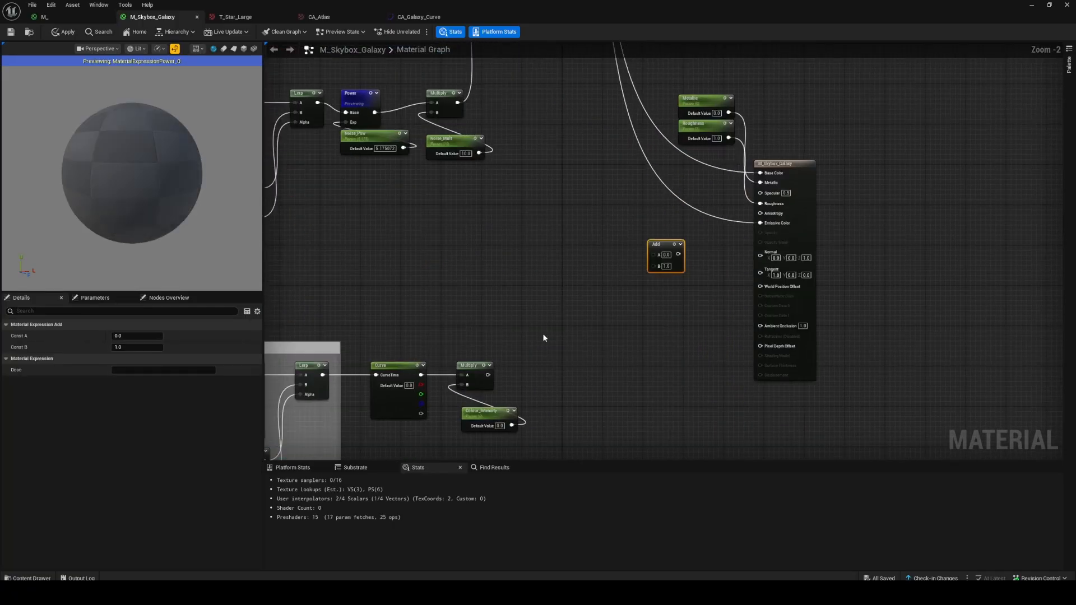
Wire the existing star result into Add A and the colour Multiply into B, and feed the sum to Base Color and Emissive Color.
click(545, 338)
ctrl+drag(761, 173, 653, 254)
drag(487, 375, 766, 174)
drag(671, 253, 764, 227)
right_drag(551, 381, 586, 308)
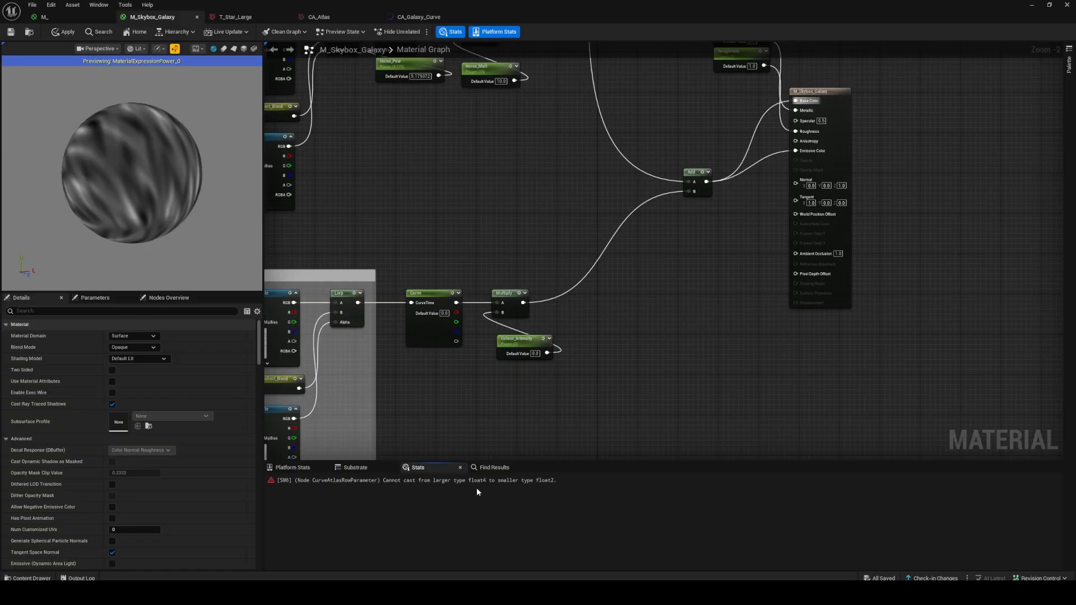
Rewire the Colour_Noise Lerp so A and B take the R outputs of the two Texture Samples instead of RGB.
right_drag(657, 136, 711, 281)
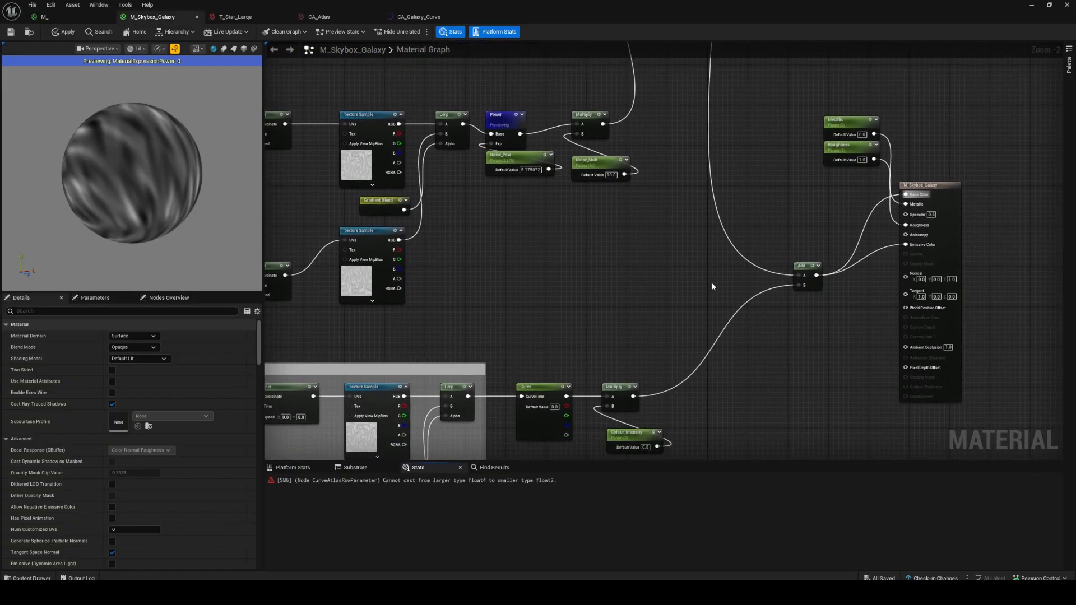
scroll(595, 354, up, 2)
right_drag(595, 354, 478, 223)
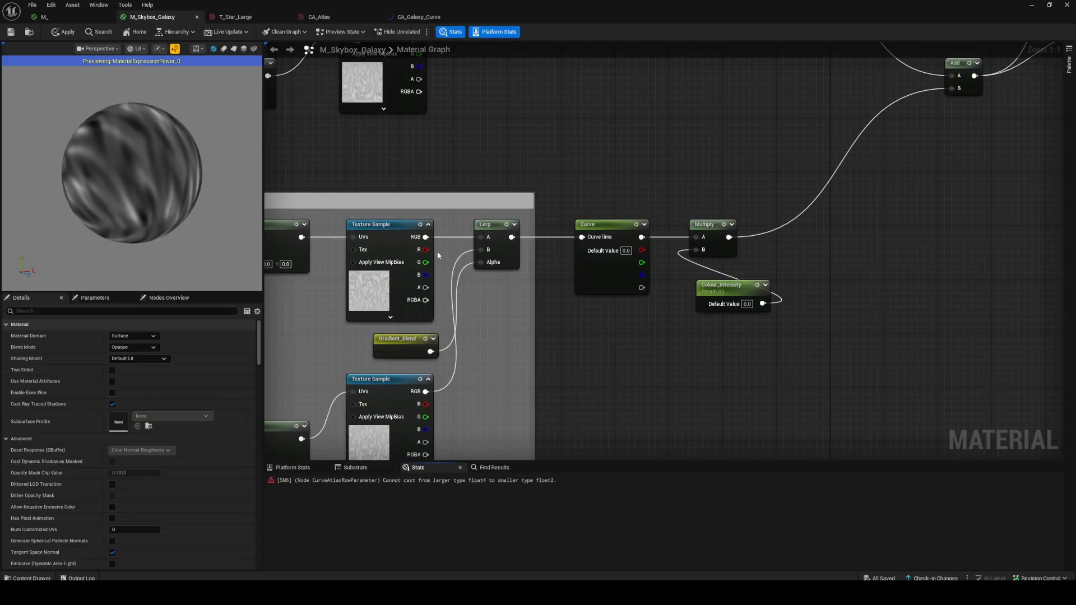
right_drag(439, 255, 589, 144)
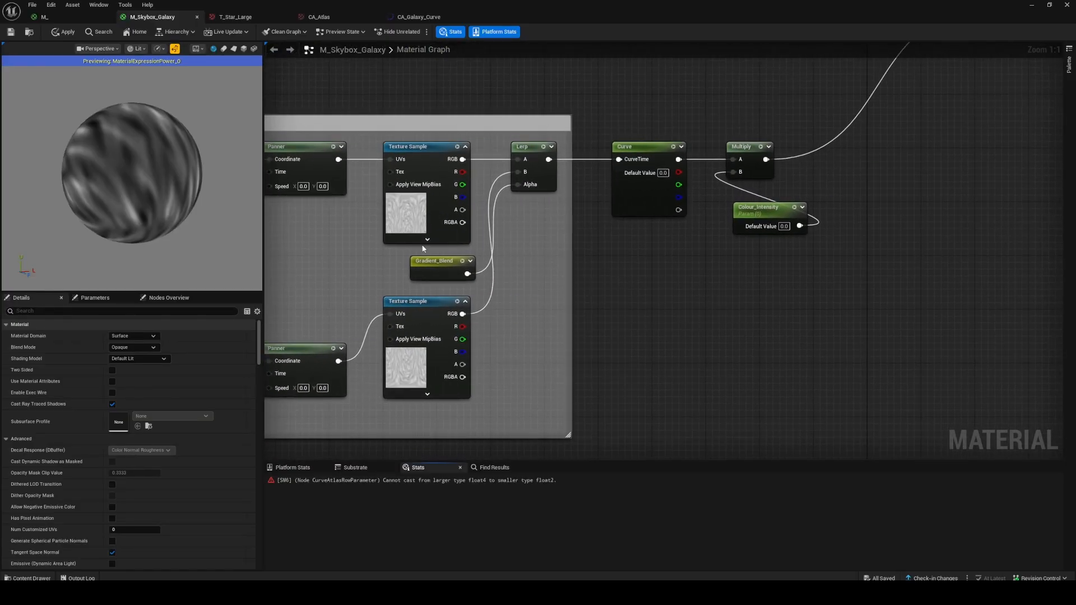
drag(460, 172, 519, 157)
drag(462, 326, 517, 172)
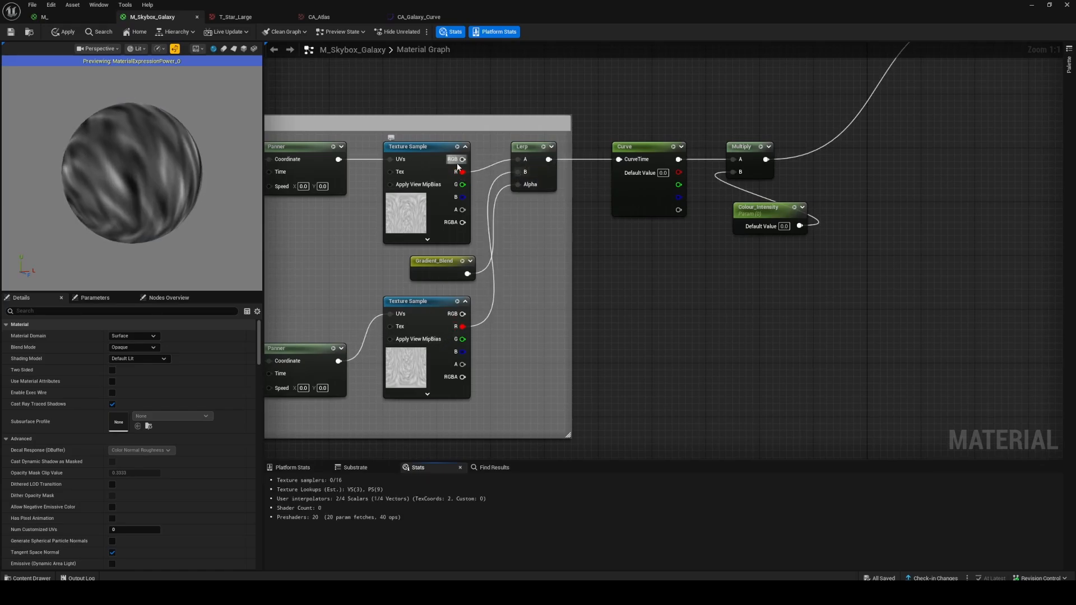
Nudge the Curve node closer to the Lerp and select the upper Colour_Noise Texture Sample to show its sampler settings.
drag(637, 146, 624, 145)
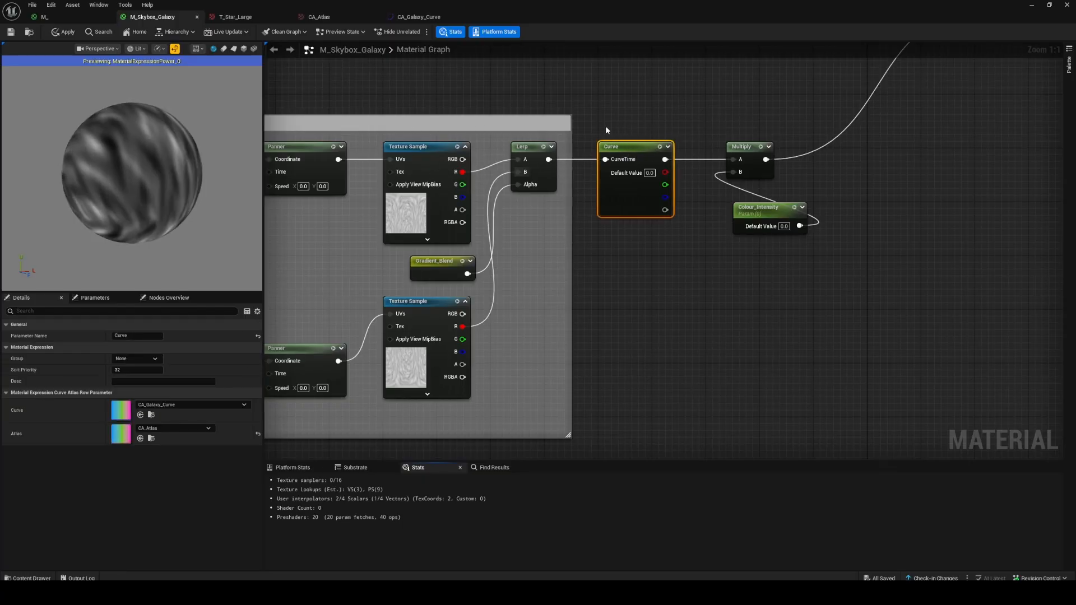
click(686, 246)
drag(687, 249, 574, 114)
click(574, 114)
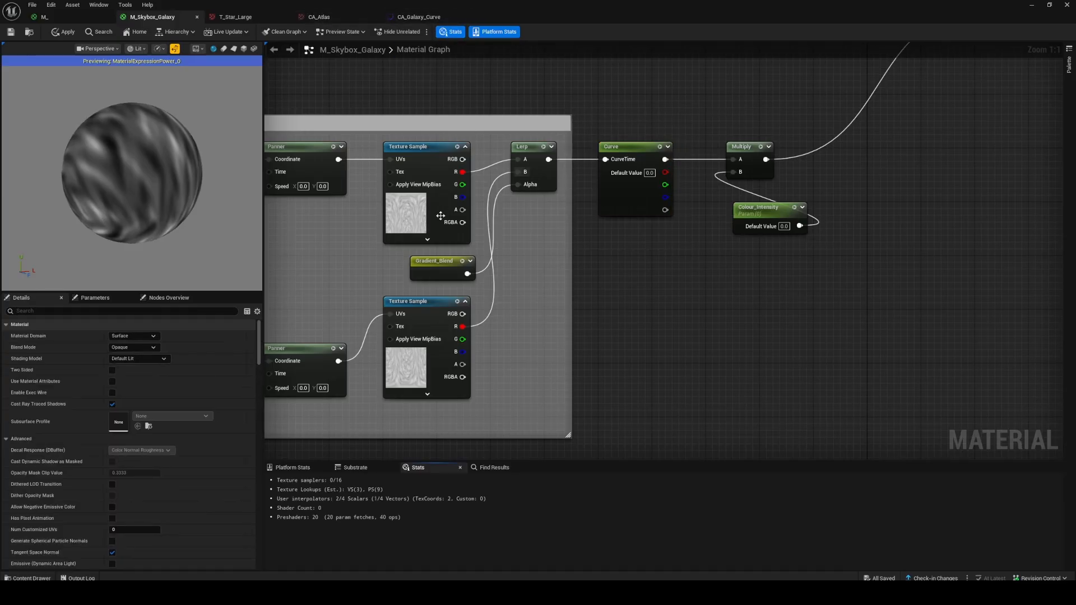
click(400, 226)
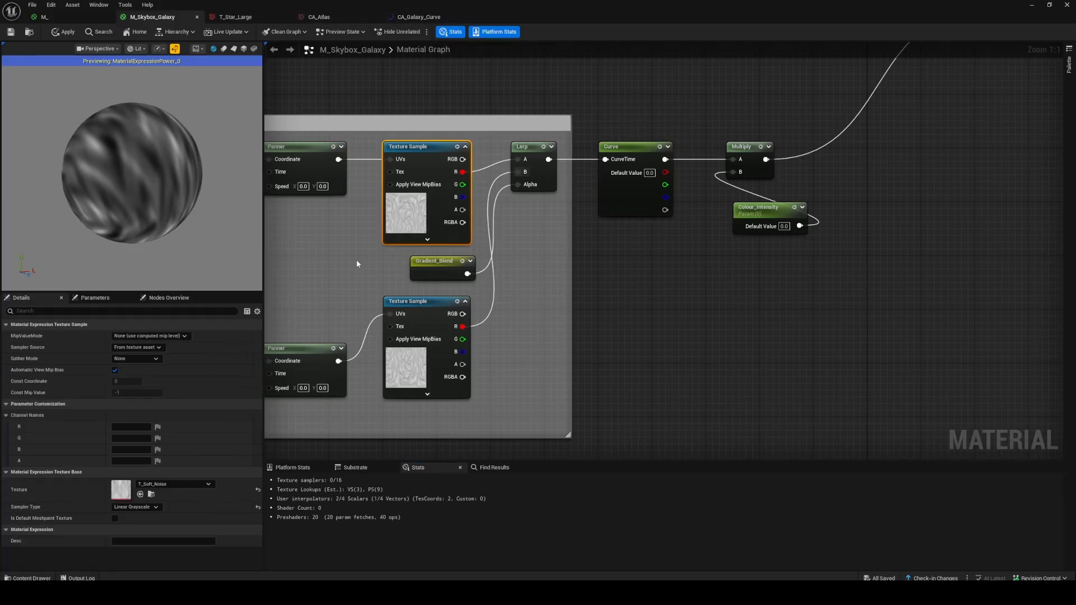
key(Home)
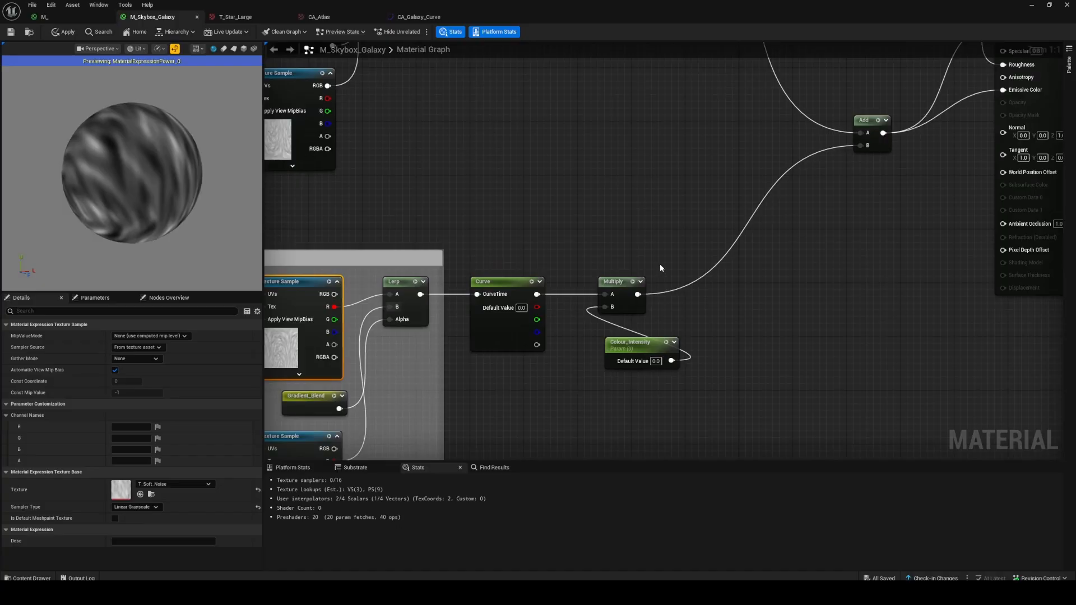
Preview the colour Multiply node, set Colour_Intensity to 1.0, and inspect the result up close on the preview sphere.
click(632, 281)
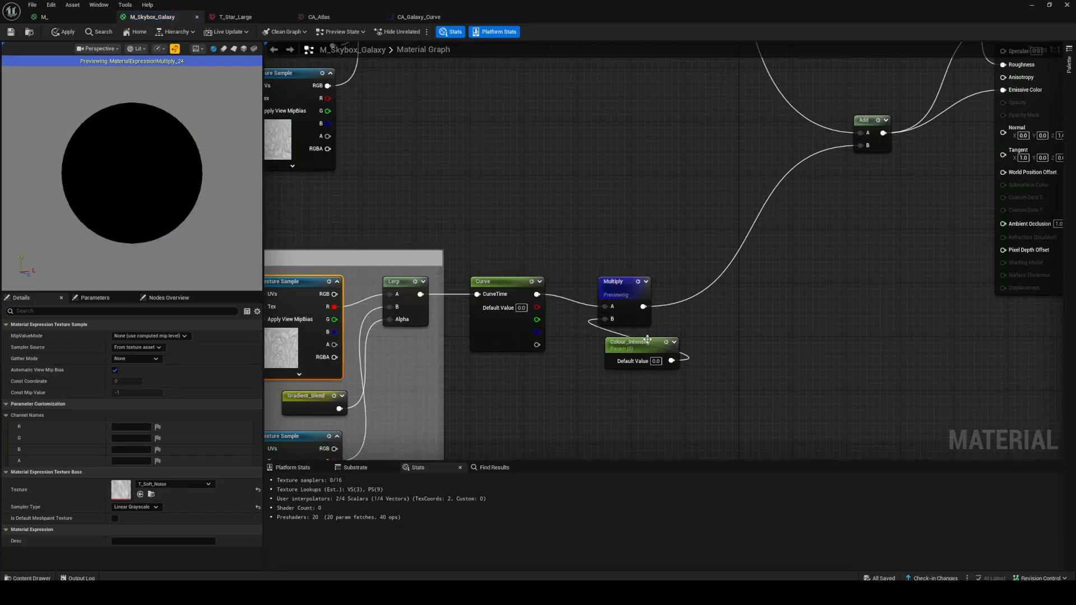
click(656, 361)
text(1)
key(Return)
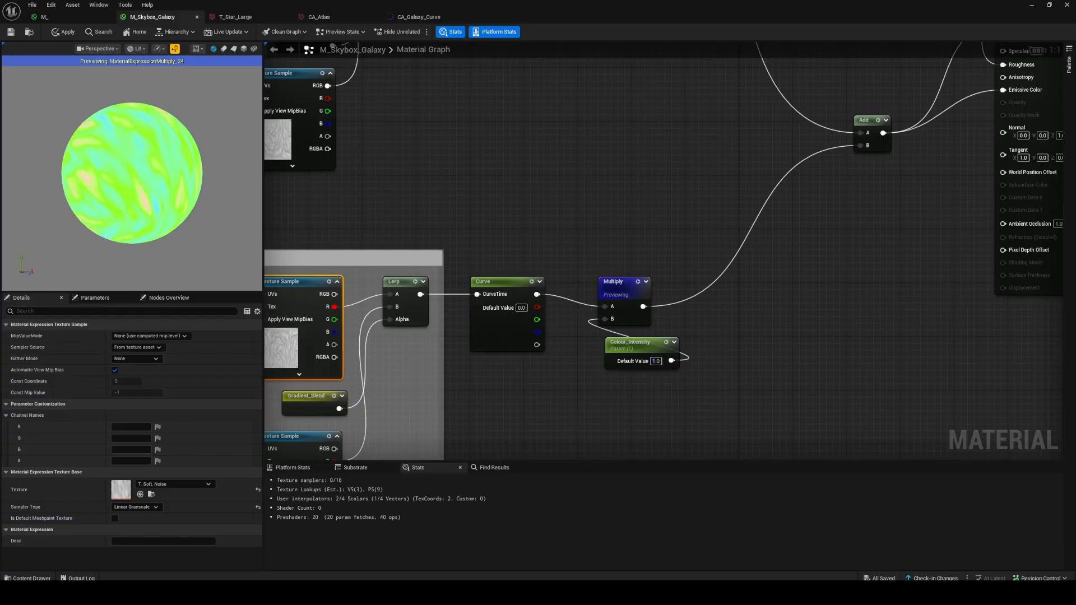
drag(132, 173, 187, 166)
scroll(132, 173, up, 3)
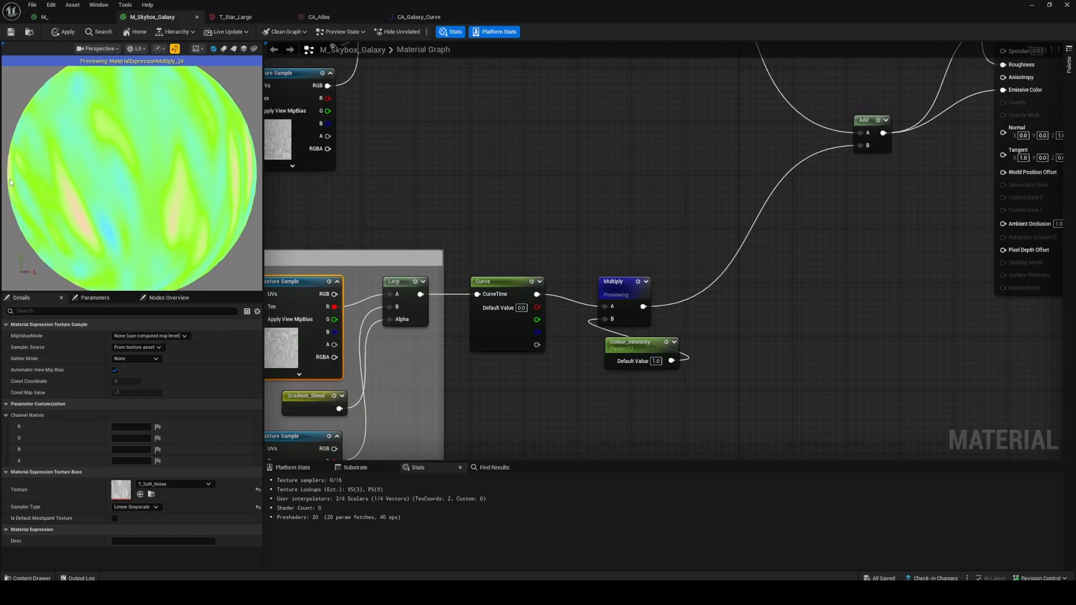
Save M_Skybox_Galaxy and move the material editor window down to reveal the skybox in the level viewport.
key(ctrl+s)
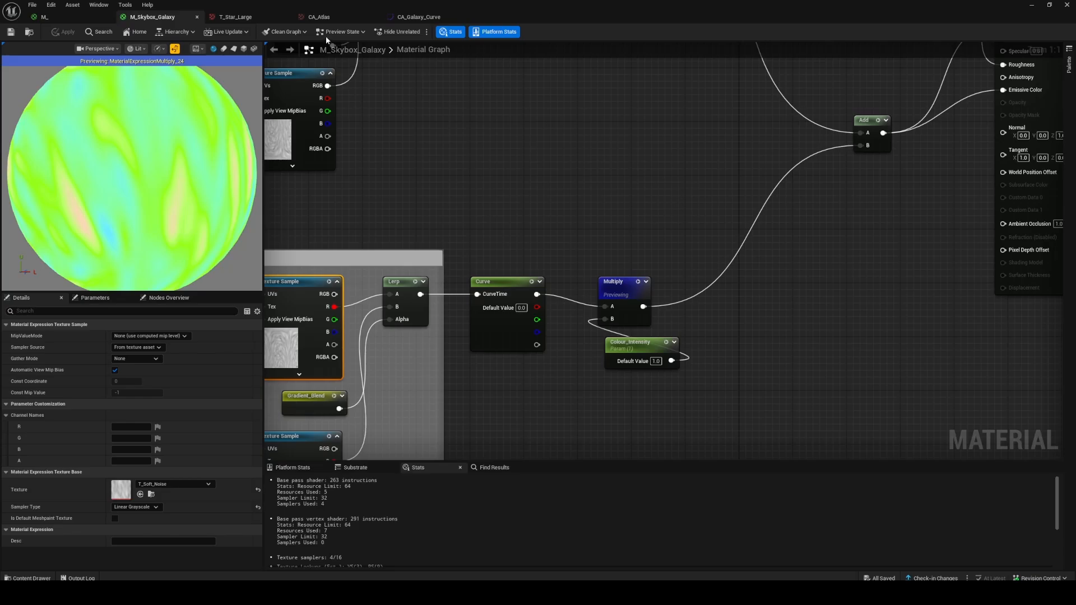
drag(108, 11, 321, 342)
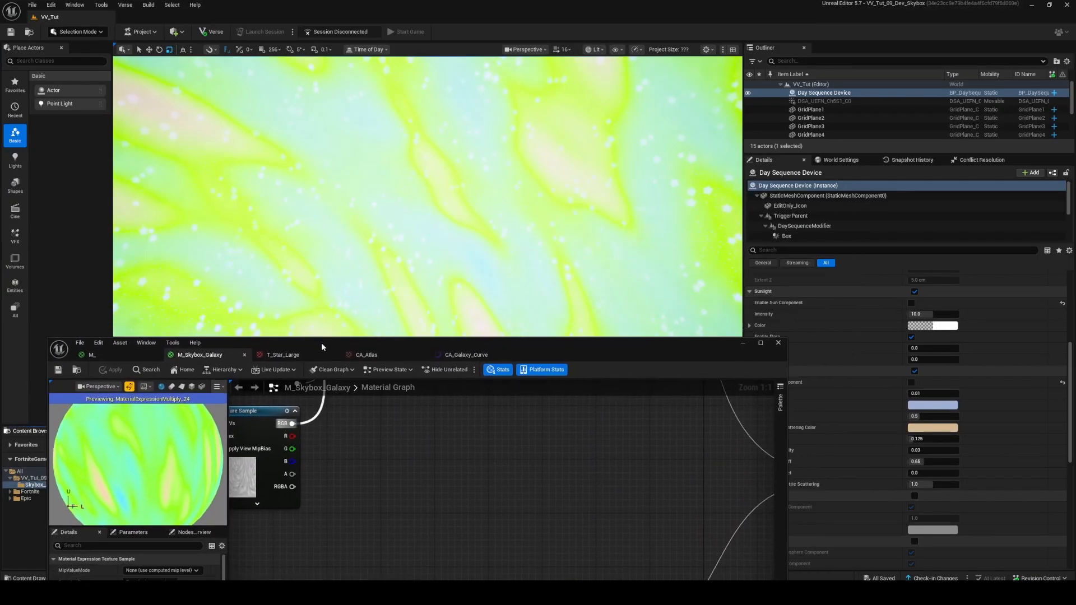
right_drag(433, 427, 439, 408)
Open CA_Galaxy_Curve and darken the blue start colour key by setting its Value (V) to 0.1.
click(473, 355)
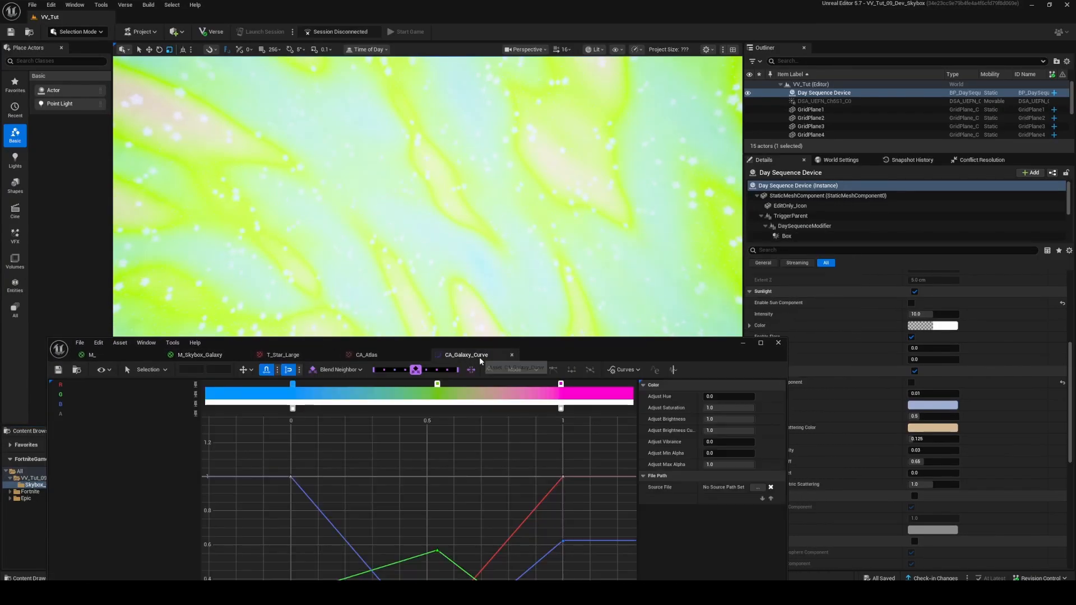
scroll(451, 456, down, 3)
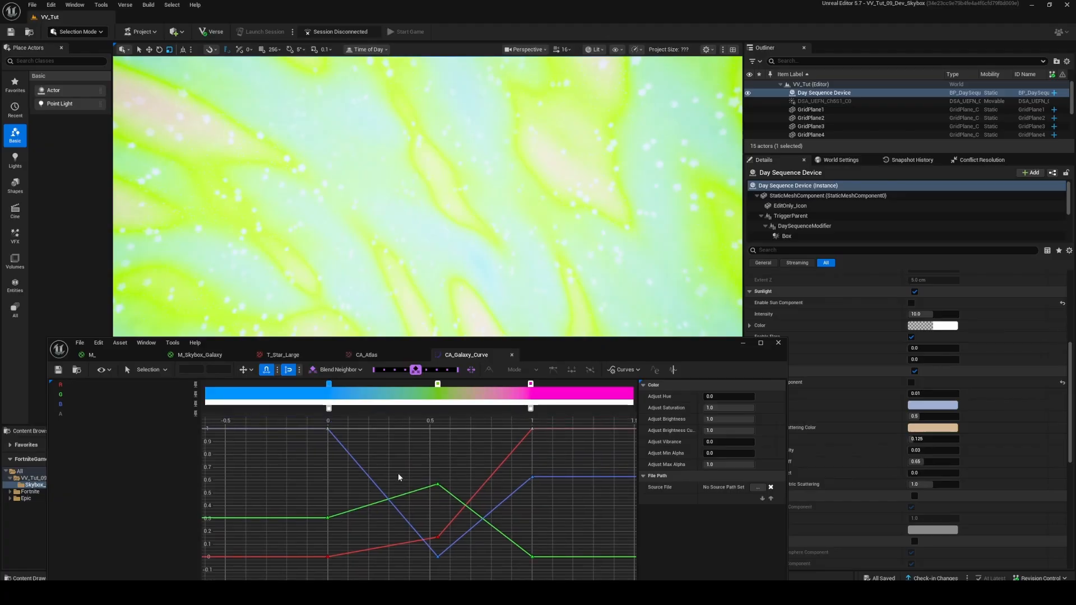
scroll(338, 465, down, 1)
drag(284, 426, 443, 468)
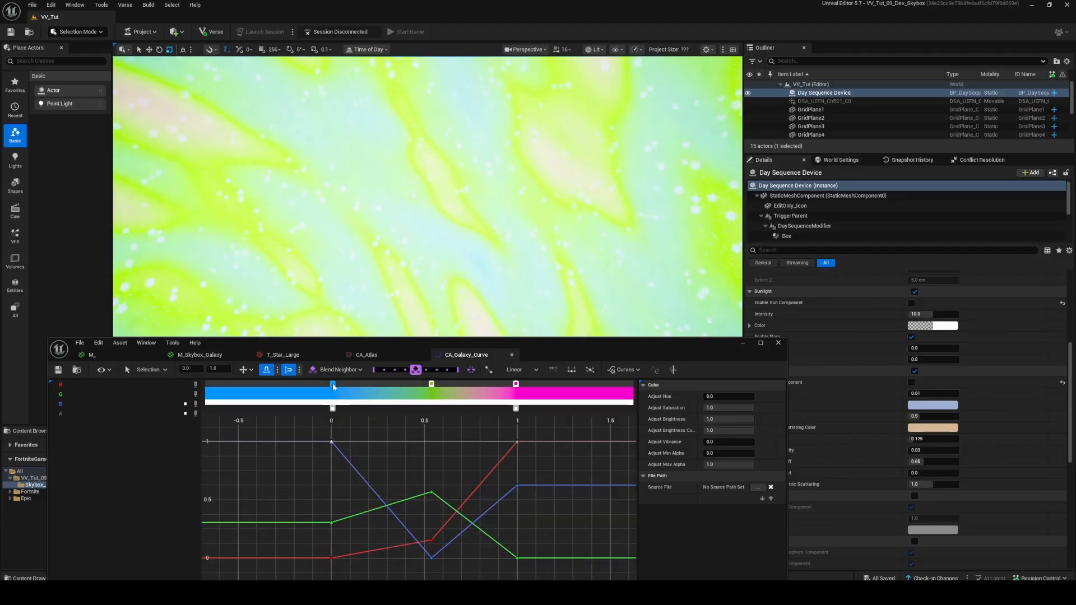
double_click(334, 385)
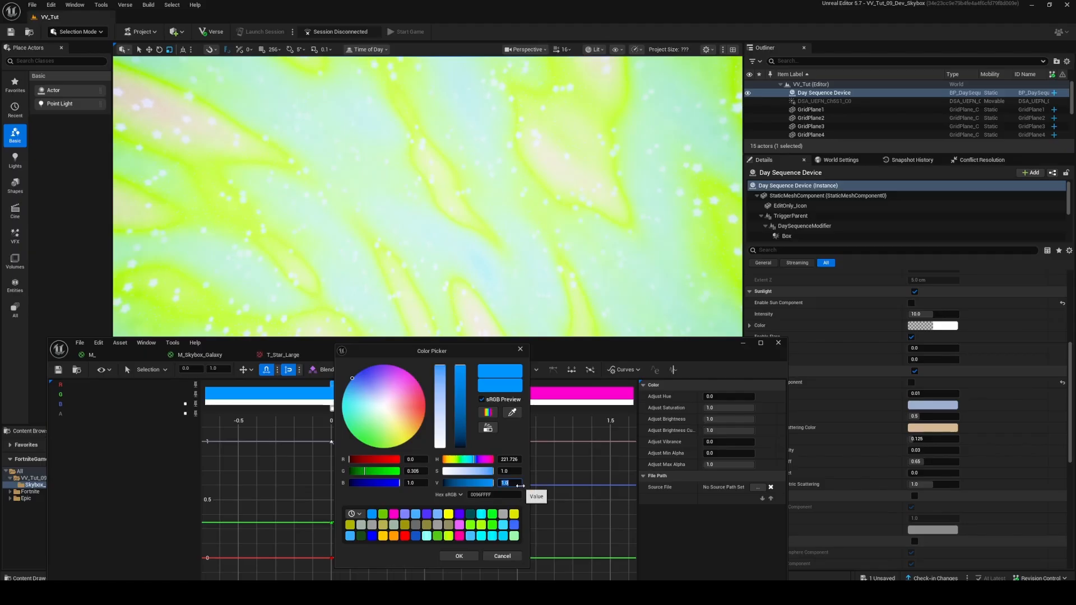
text(0.1)
key(Return)
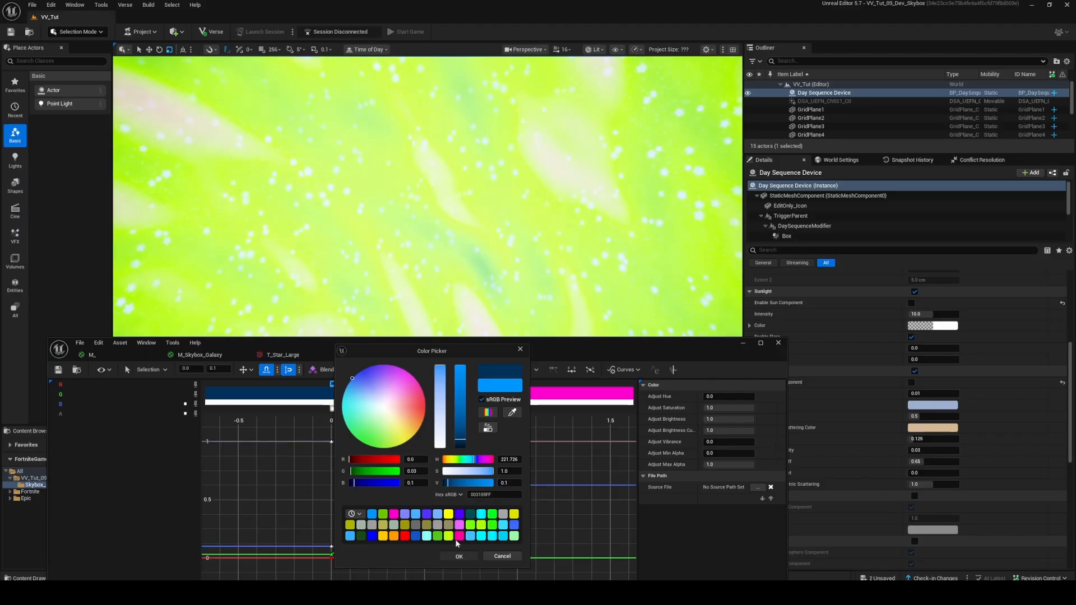
click(459, 555)
Darken the gradient's green middle colour key by setting its Value (V) to 0.1.
double_click(431, 384)
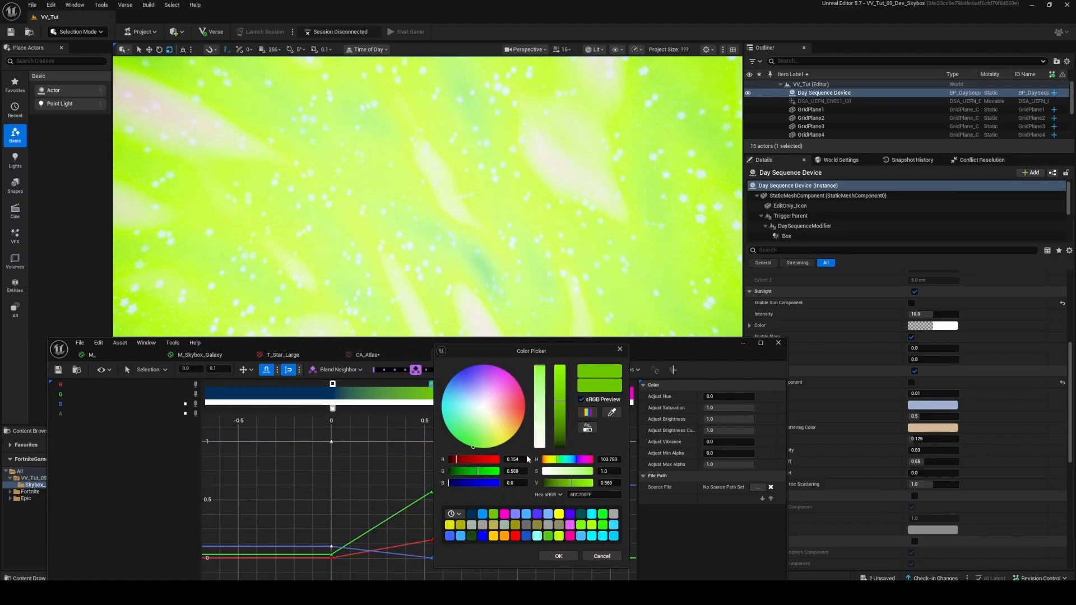
click(614, 483)
text(.1)
key(Return)
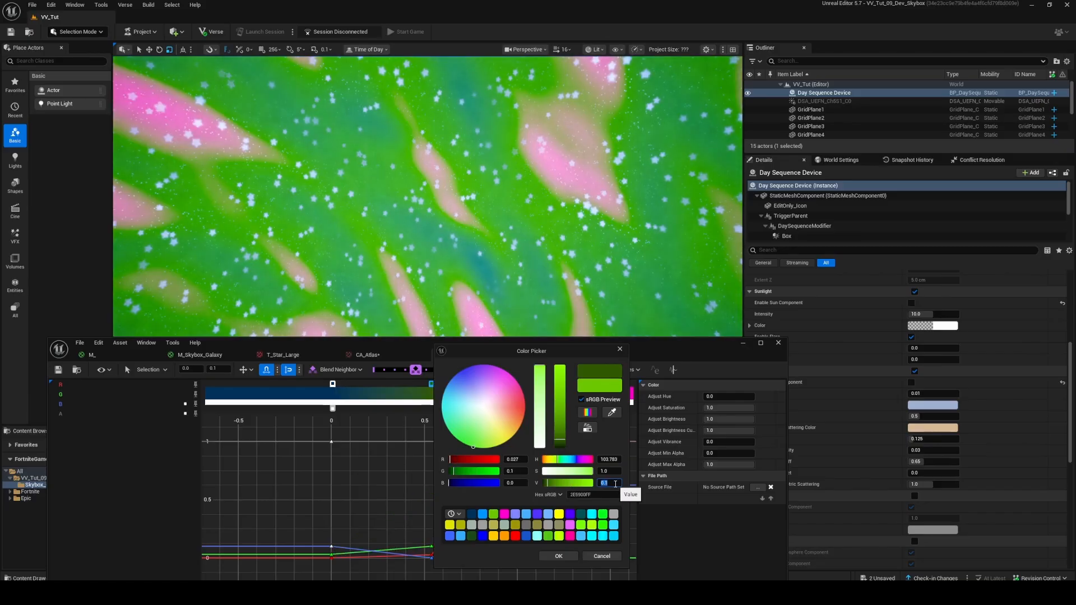
click(559, 556)
Darken the gradient's pink end colour key in CA_Galaxy_Curve by setting its Value (V) to 0.1.
double_click(516, 385)
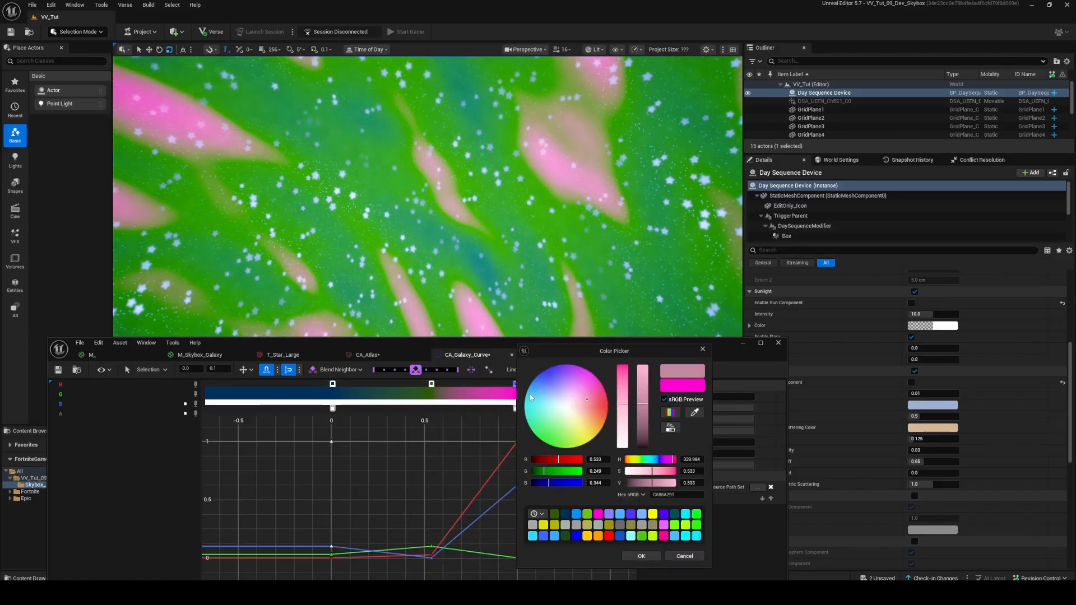
click(687, 483)
text(.1)
key(Return)
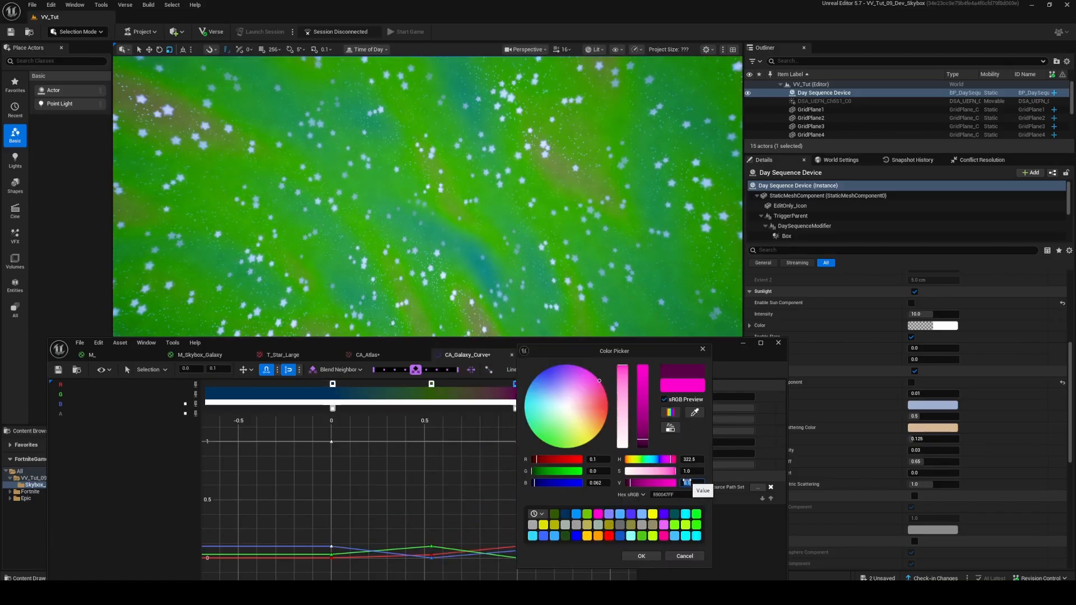
click(641, 556)
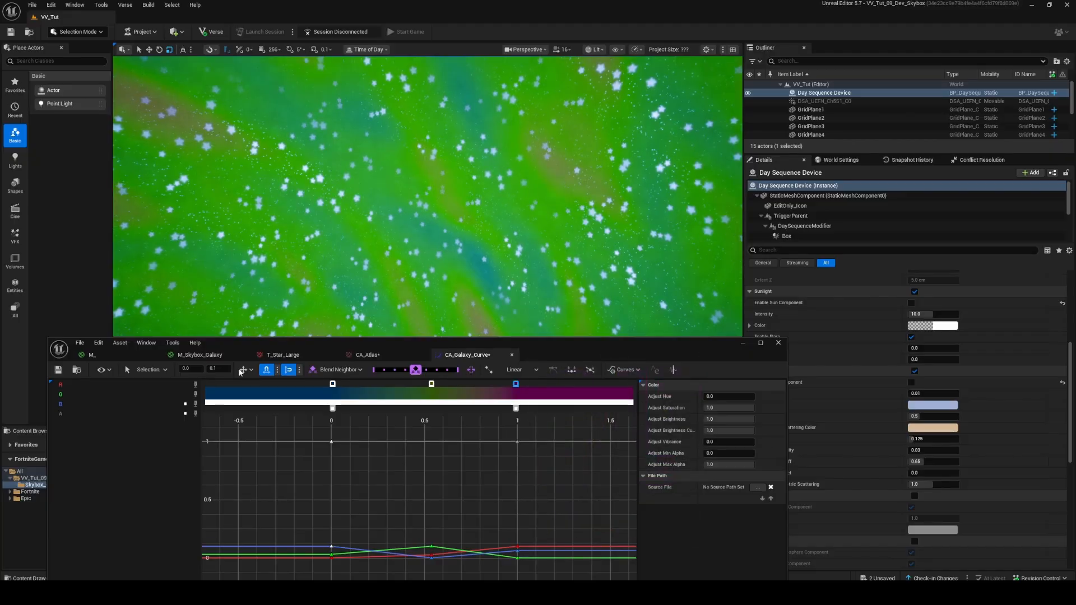
Set the Colour_Intensity parameter in M_Skybox_Galaxy to 0.1.
click(200, 354)
right_drag(457, 471, 507, 502)
drag(483, 441, 512, 510)
click(554, 488)
right_drag(553, 488, 559, 470)
click(531, 507)
text(0.1)
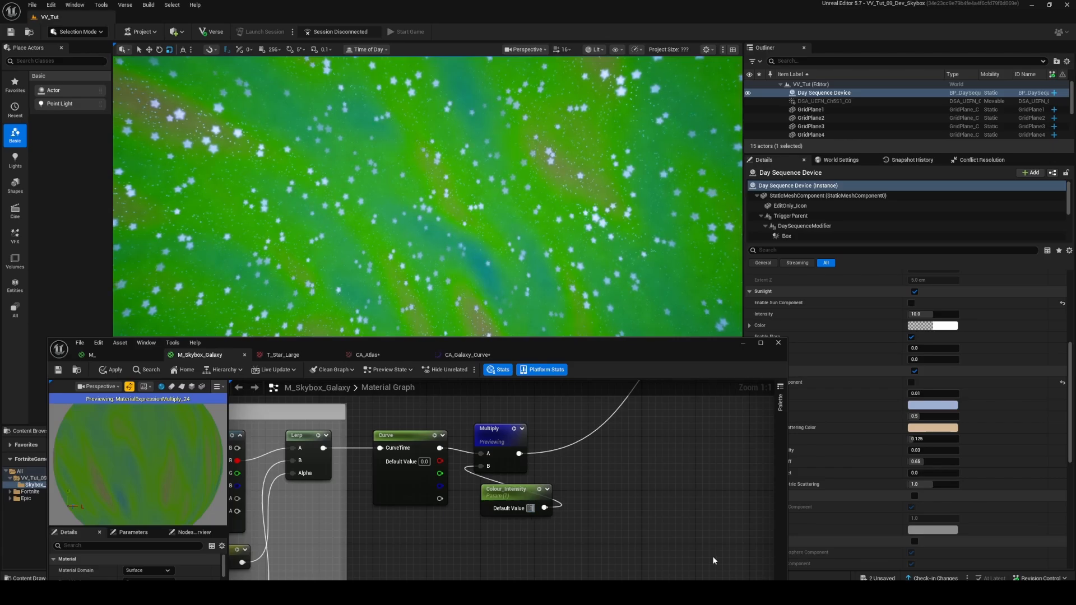
key(Return)
Reorder the CA_Galaxy_Curve colour keys so magenta sits in the middle at about 0.55 and green ends the gradient at about 1.
click(452, 355)
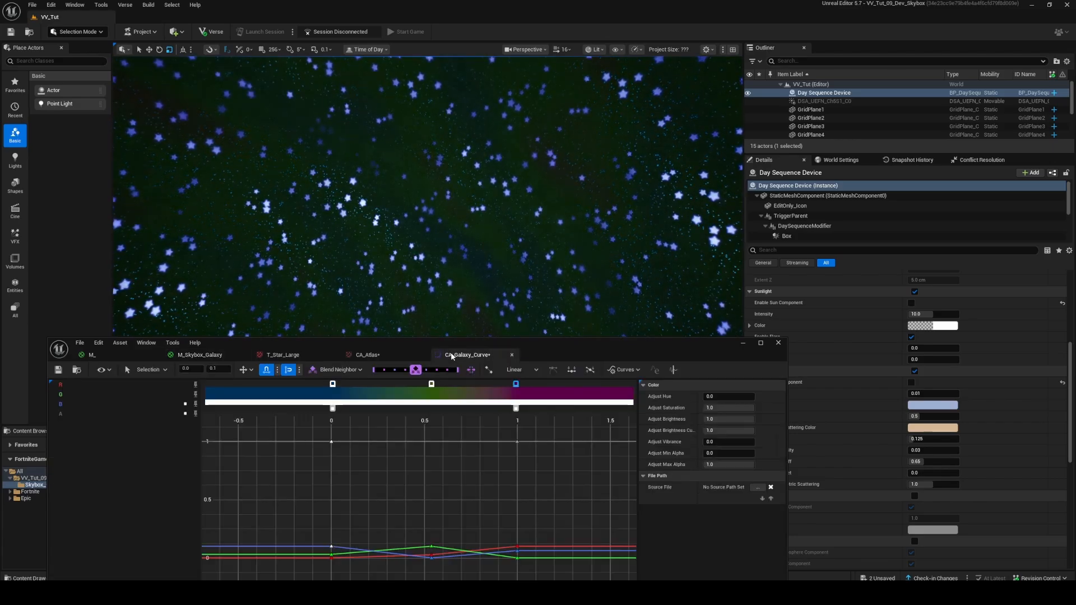
mouse_move(515, 384)
mouse_down()
mouse_move(415, 384)
mouse_move(516, 386)
mouse_up()
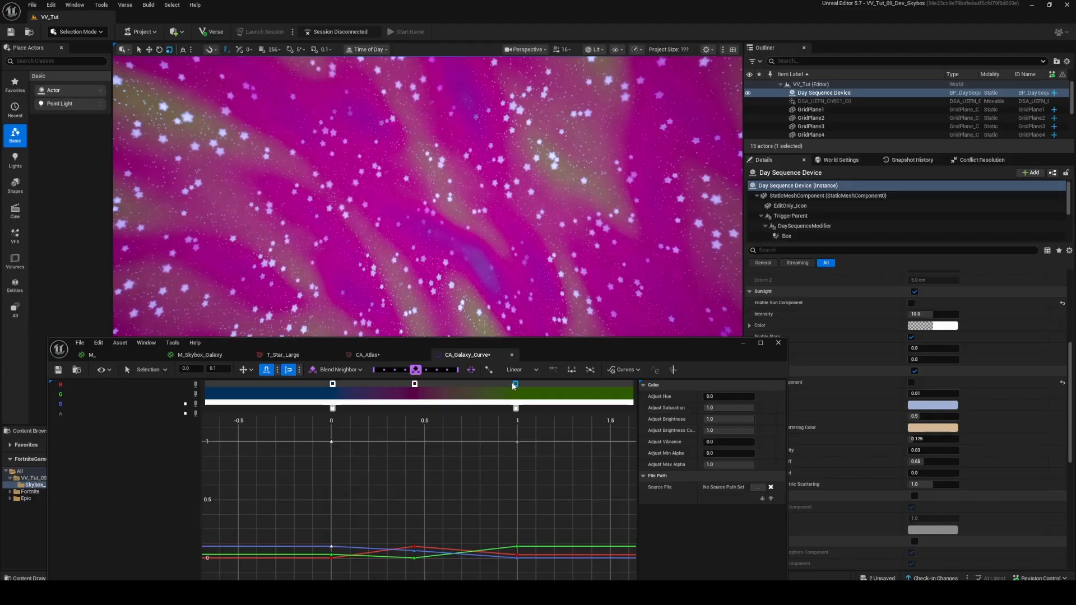
drag(416, 384, 432, 385)
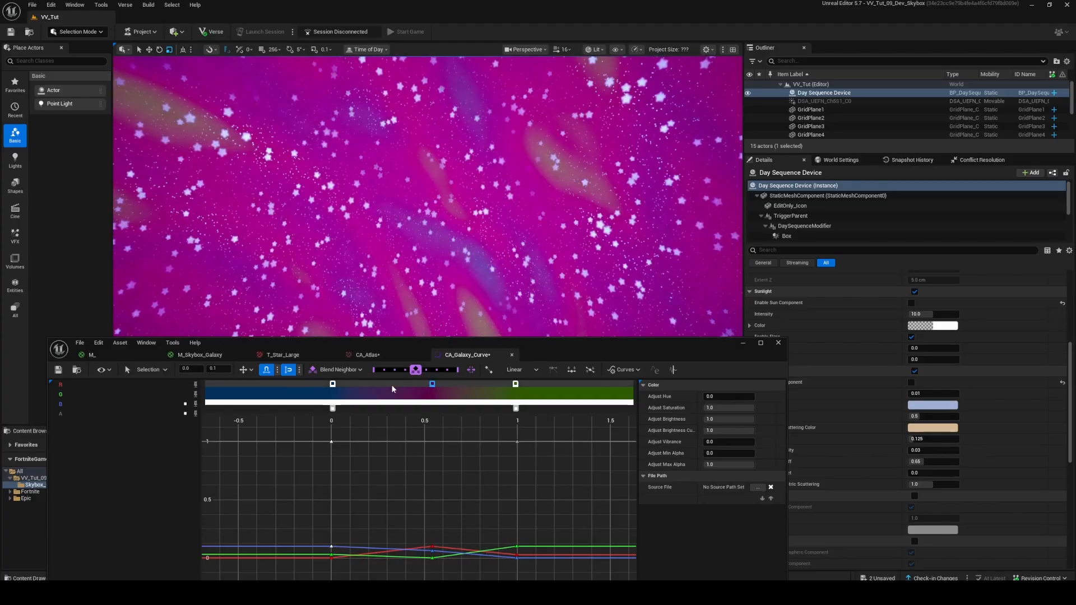
Recolour the gradient's green end key to a dark red of about R 0.1, G 0.0, B 0.017.
double_click(517, 385)
drag(577, 418, 606, 400)
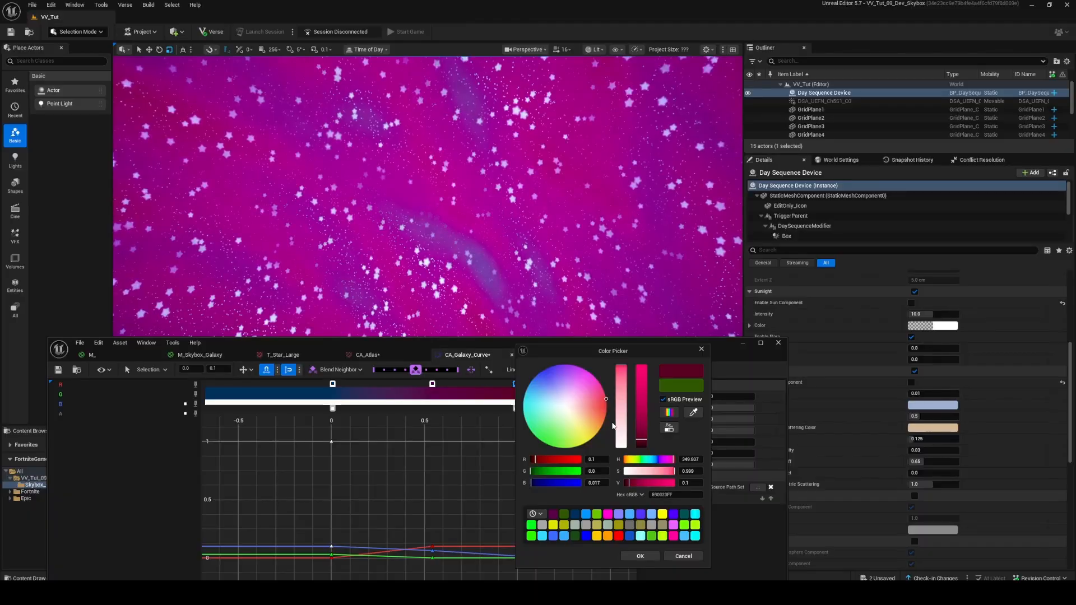
click(640, 556)
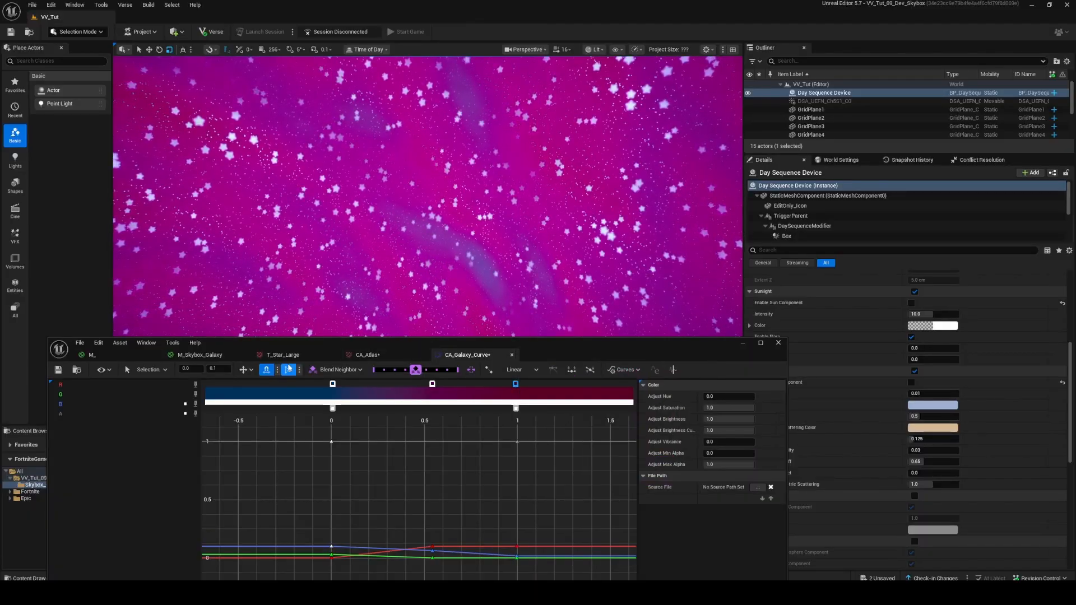
Try Colour_Intensity values of 0.01, 0.05 and 0.1 in M_Skybox_Galaxy against the skybox.
click(200, 355)
click(532, 509)
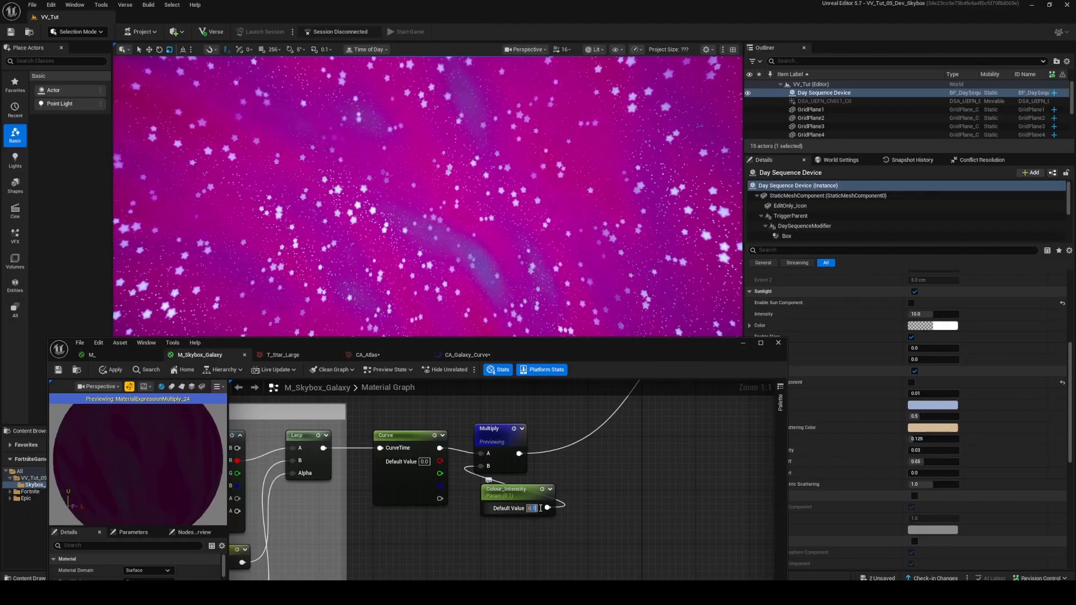
text(0.01)
key(Return)
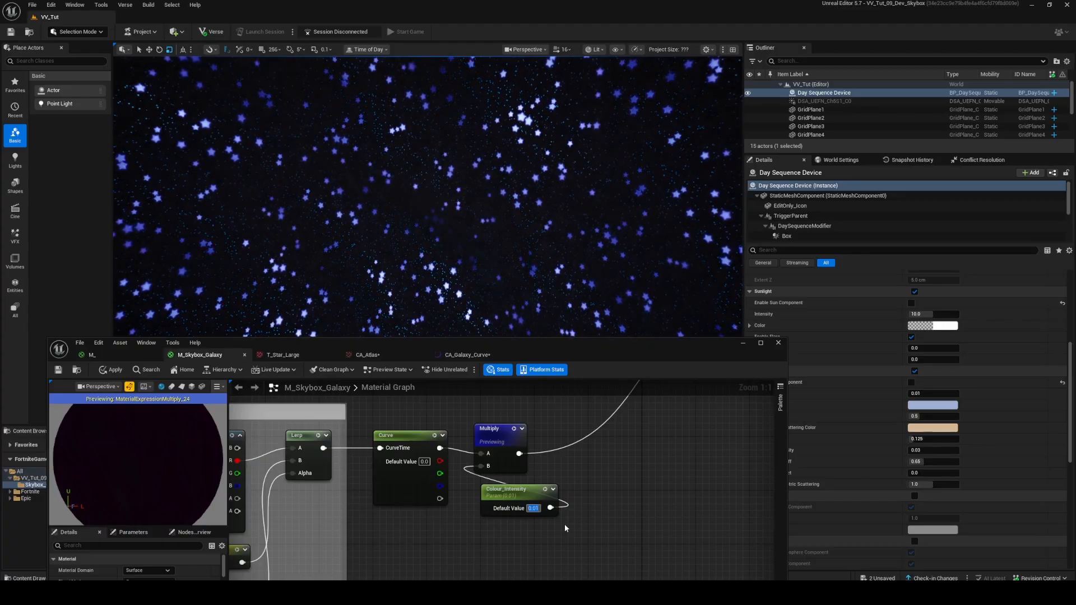
text(0.05)
key(Return)
text(0.02)
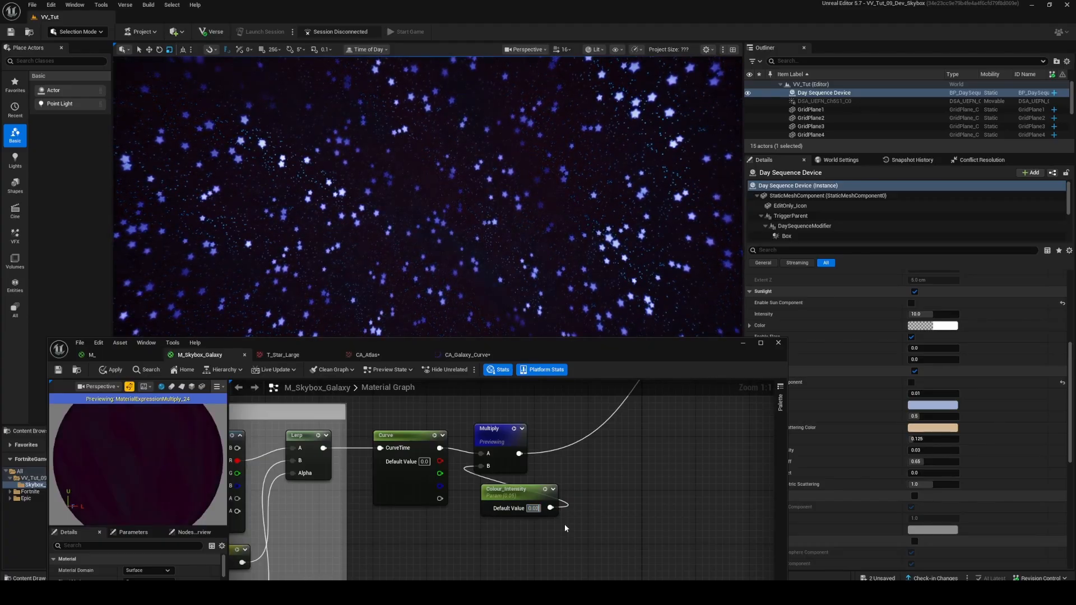
key(BackSpace)
key(BackSpace)
key(BackSpace)
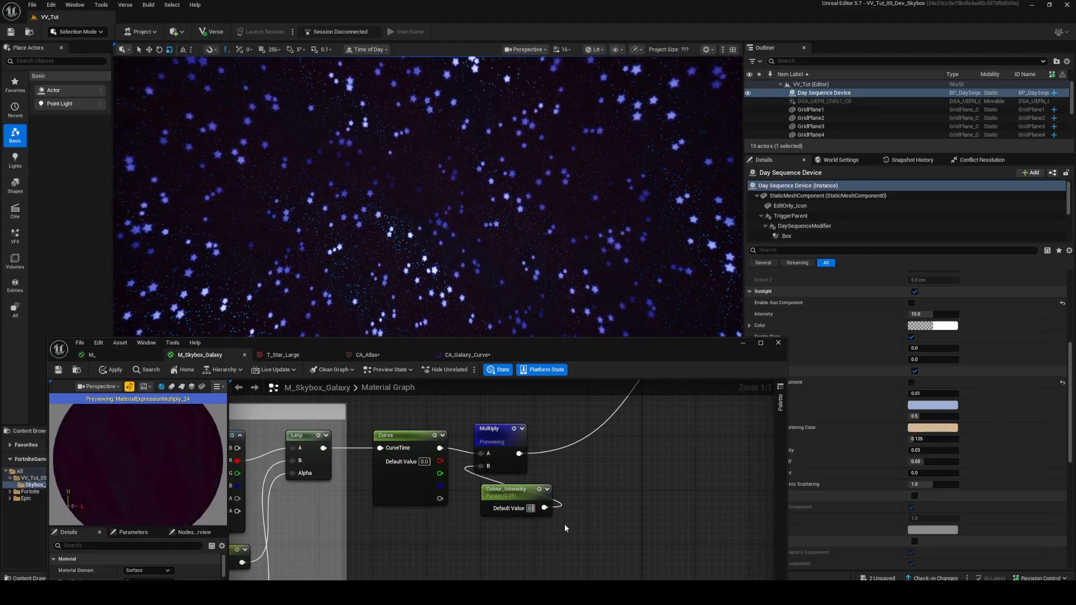
text(.1)
key(Return)
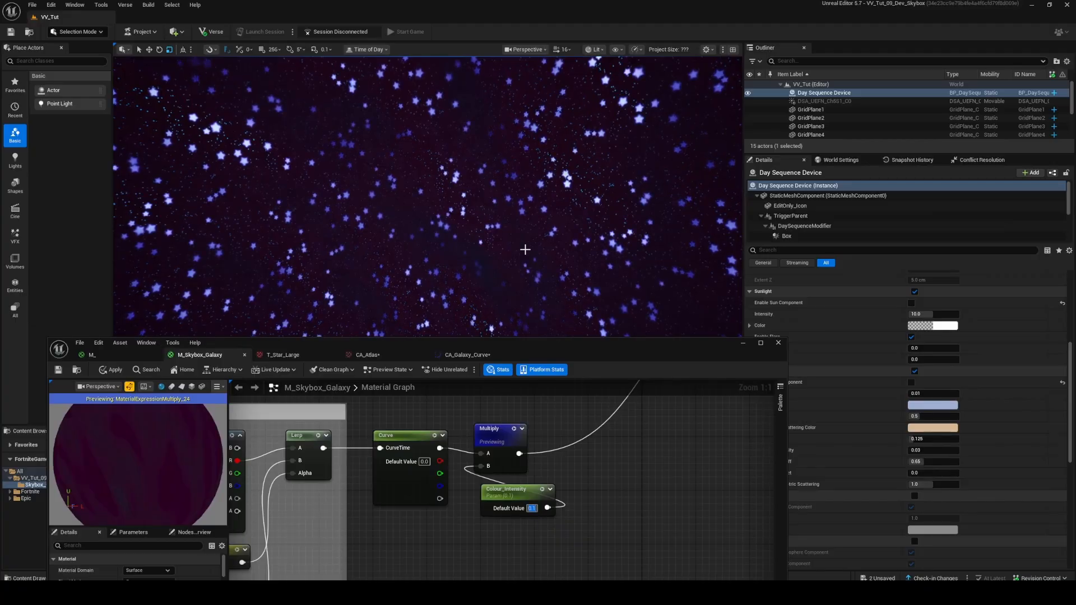
Raise Colour_Intensity to 0.2 and then 0.4, checking the result on the skybox near the horizon and overhead.
right_drag(525, 249, 525, 274)
click(532, 508)
text(0.2)
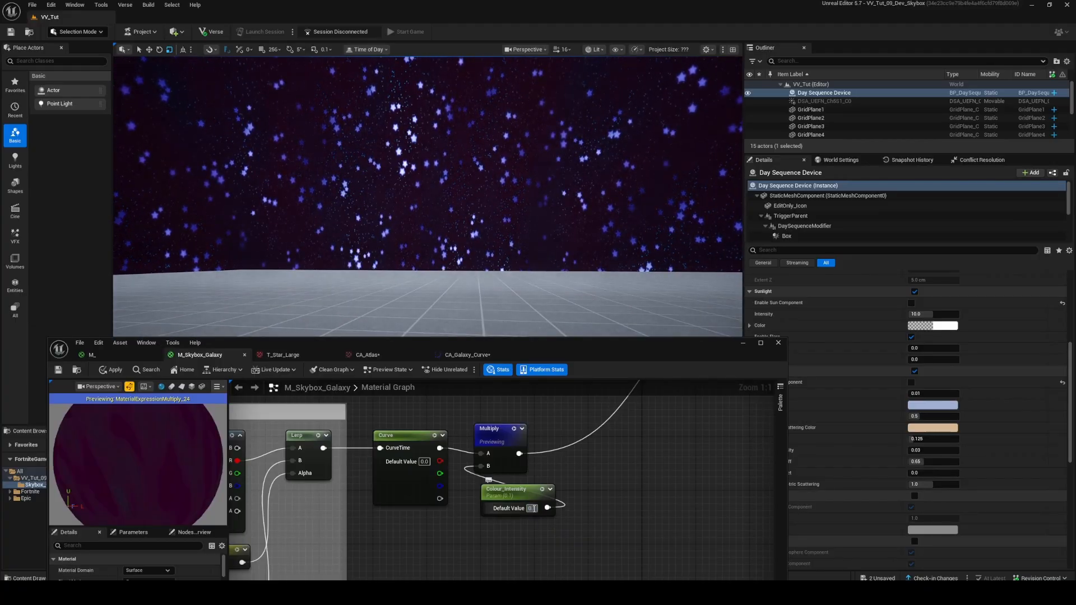
key(Return)
text(4)
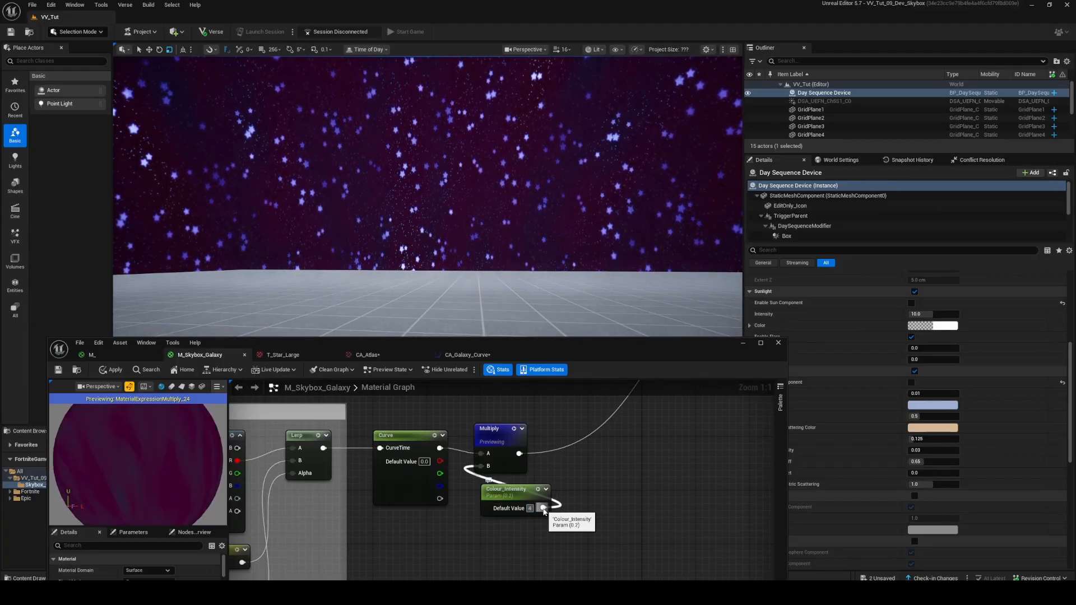
text(.4)
key(Return)
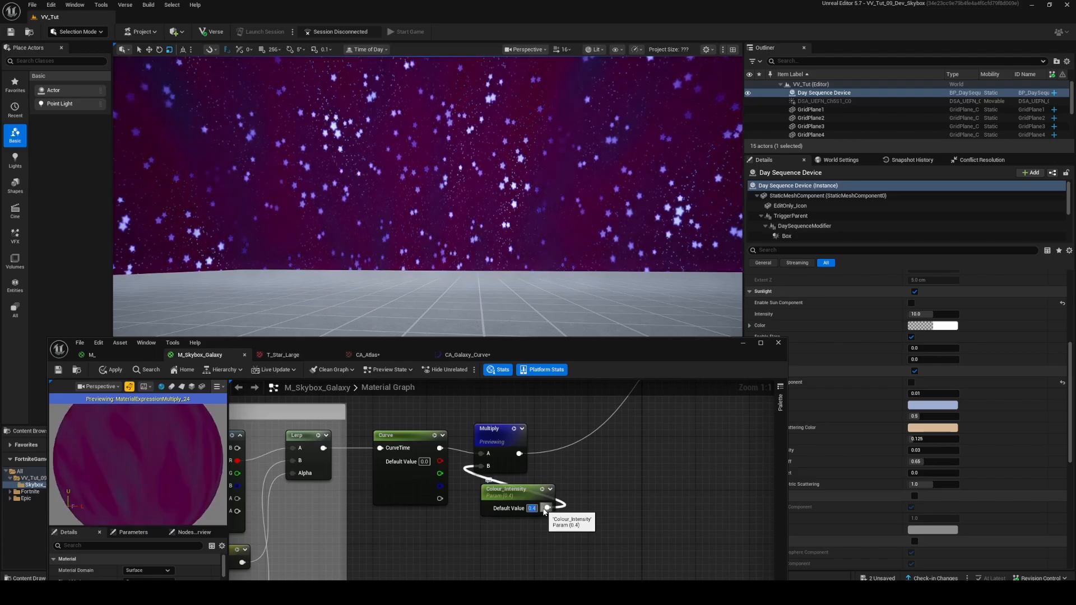
right_drag(516, 199, 516, 160)
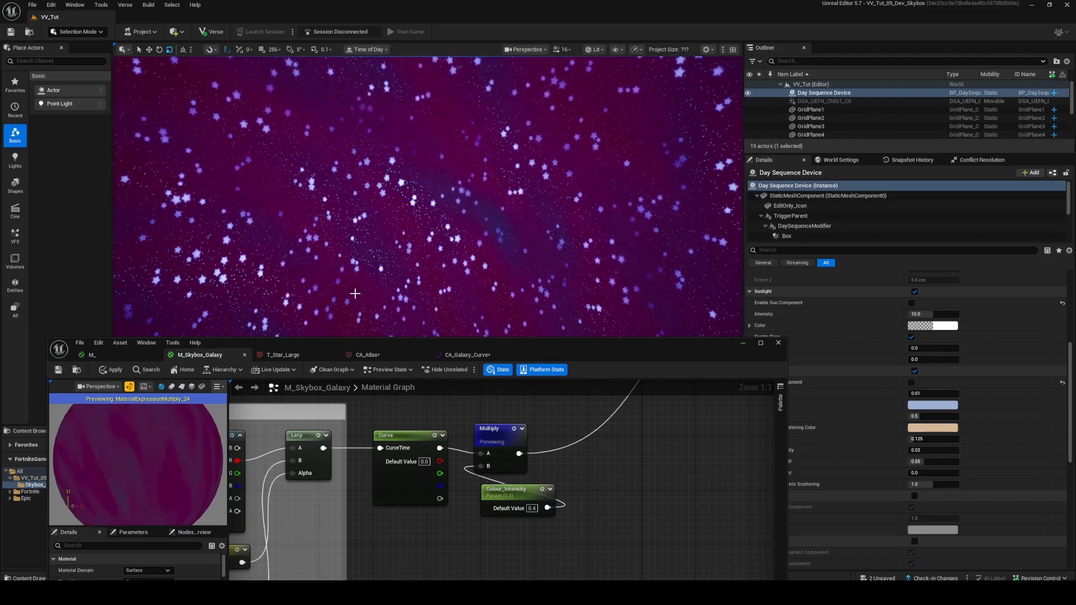
Save the CA_Galaxy_Curve and CA_Atlas assets and the M_Skybox_Galaxy material.
click(382, 353)
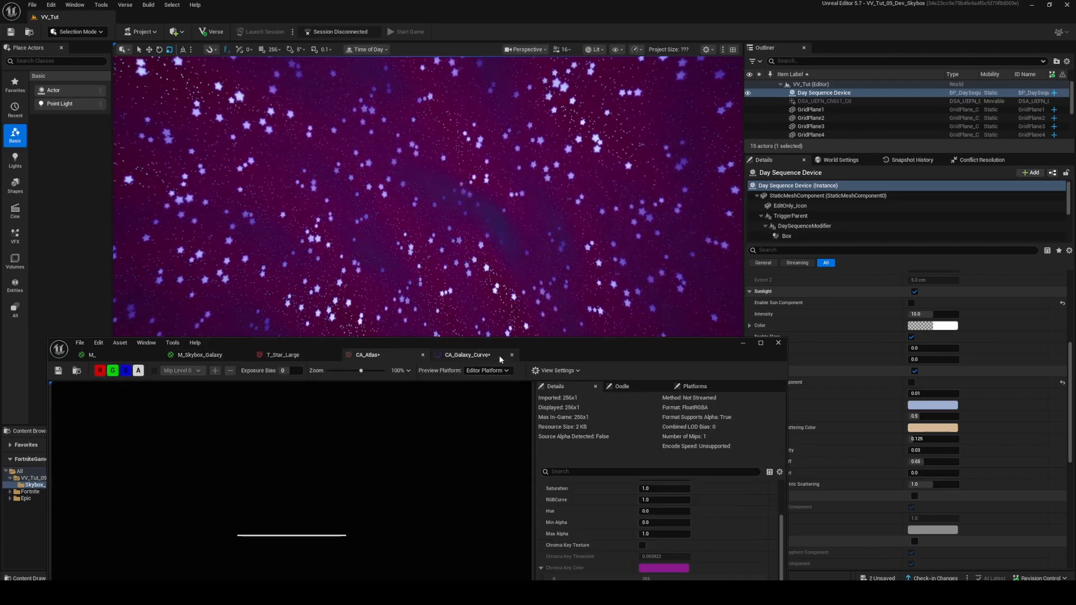
click(499, 358)
click(59, 371)
click(373, 356)
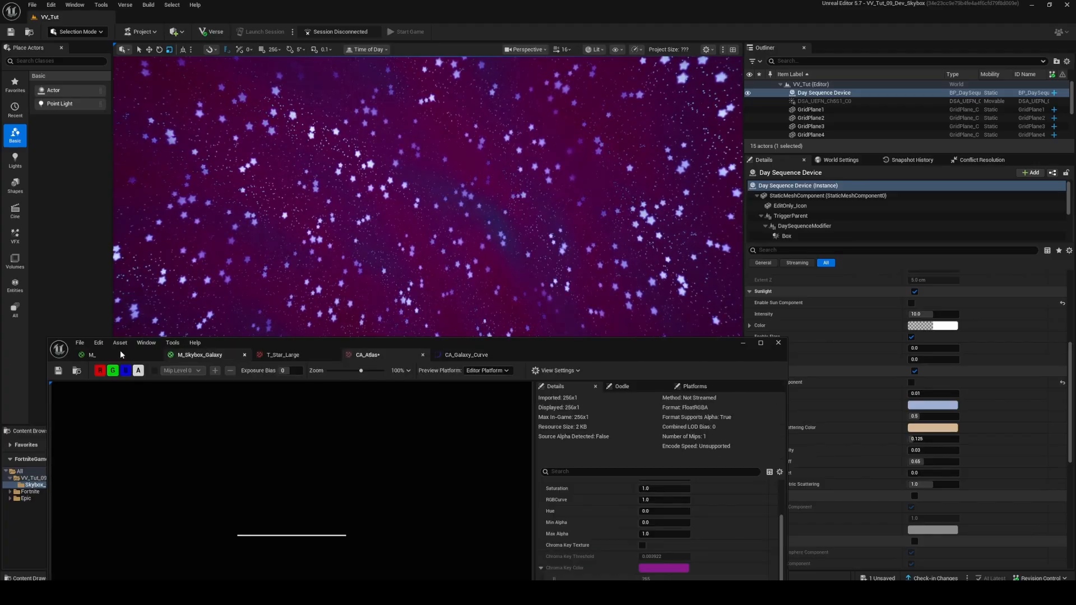
click(59, 370)
click(488, 359)
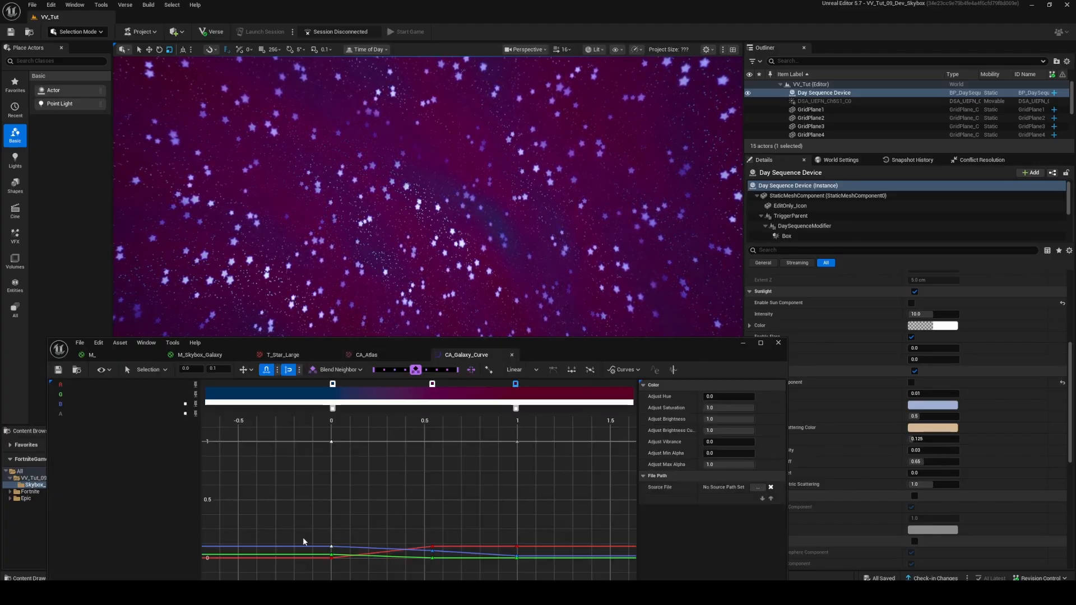
click(200, 354)
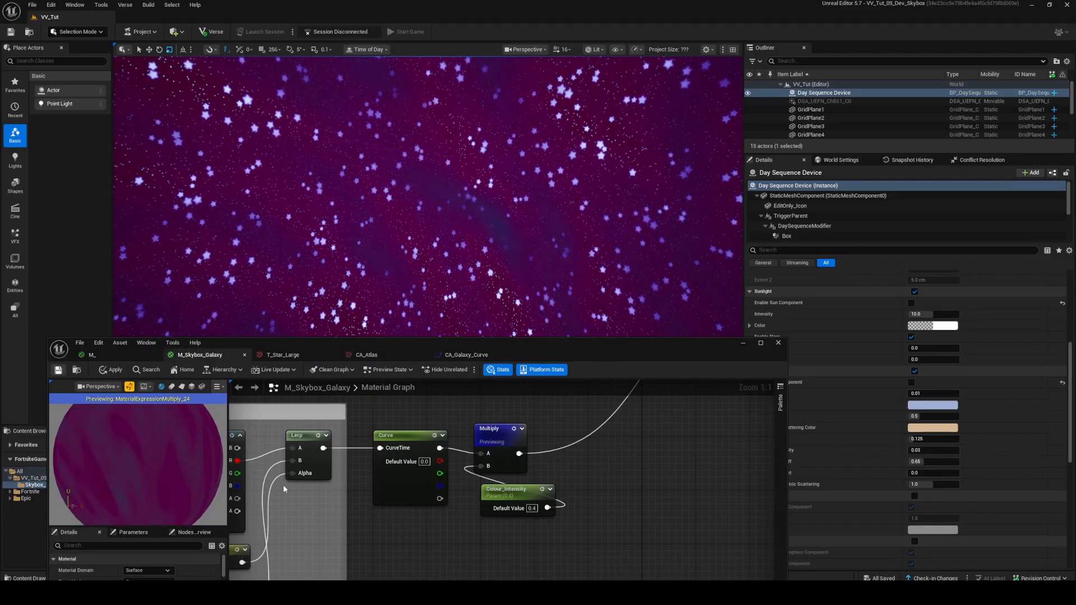
Look around the galaxy skybox in the level viewport and minimise the material editor window.
mouse_move(509, 325)
right_down()
mouse_move(510, 387)
mouse_move(509, 325)
right_up()
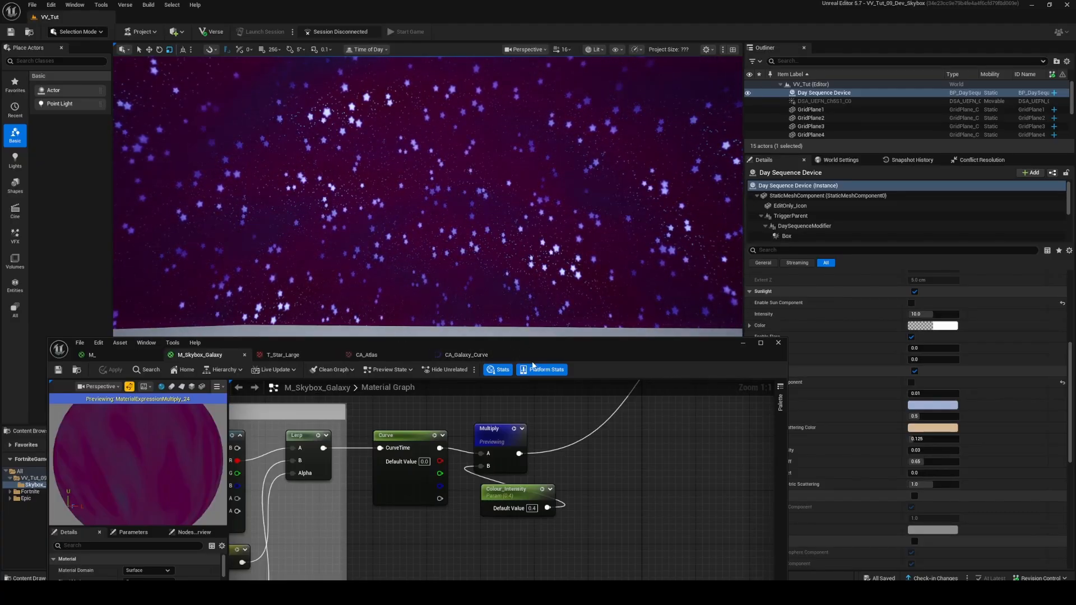
mouse_move(630, 332)
right_down()
mouse_move(630, 275)
mouse_move(544, 258)
mouse_move(538, 303)
mouse_move(532, 263)
mouse_move(466, 269)
mouse_move(391, 227)
mouse_move(392, 263)
mouse_move(373, 266)
mouse_move(373, 241)
right_up()
click(743, 342)
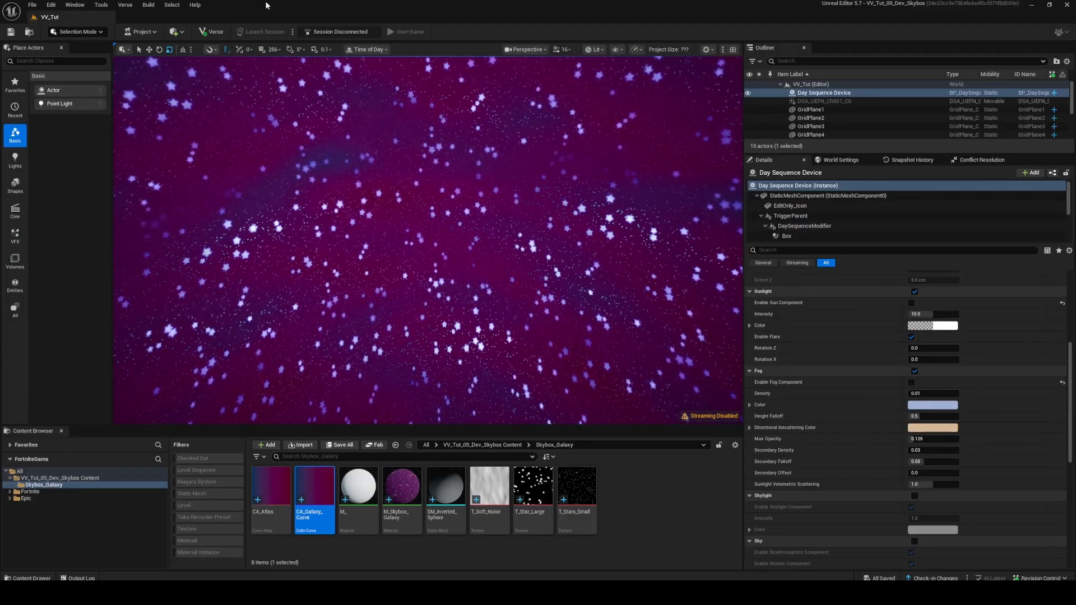
Show the level in a separate full-size Viewport 2, inspect the skybox above and along the floor horizon, and shrink the window again.
click(75, 4)
mouse_move(139, 79)
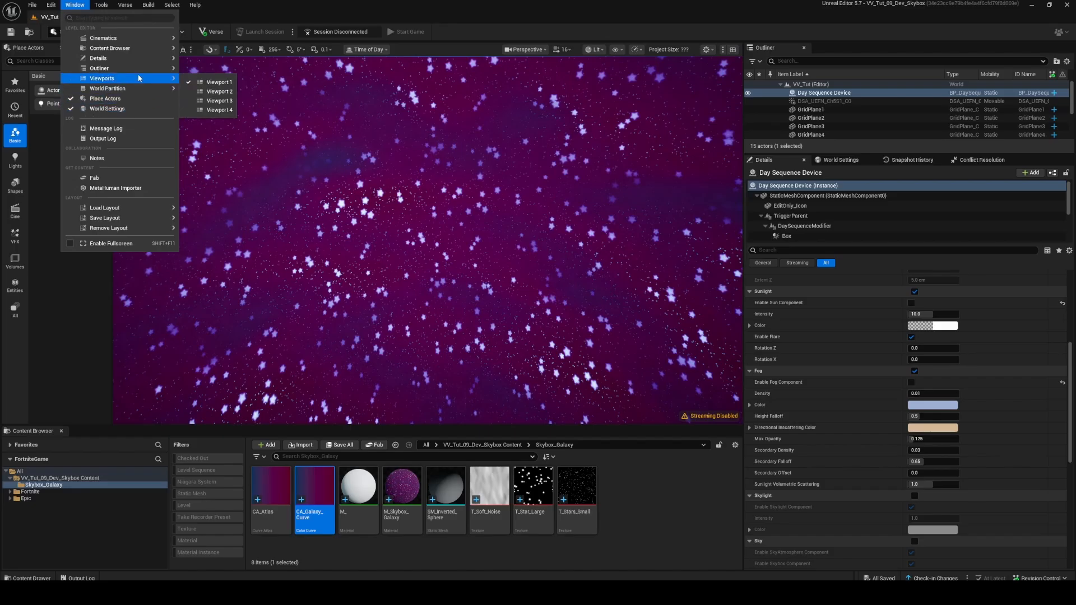
click(209, 94)
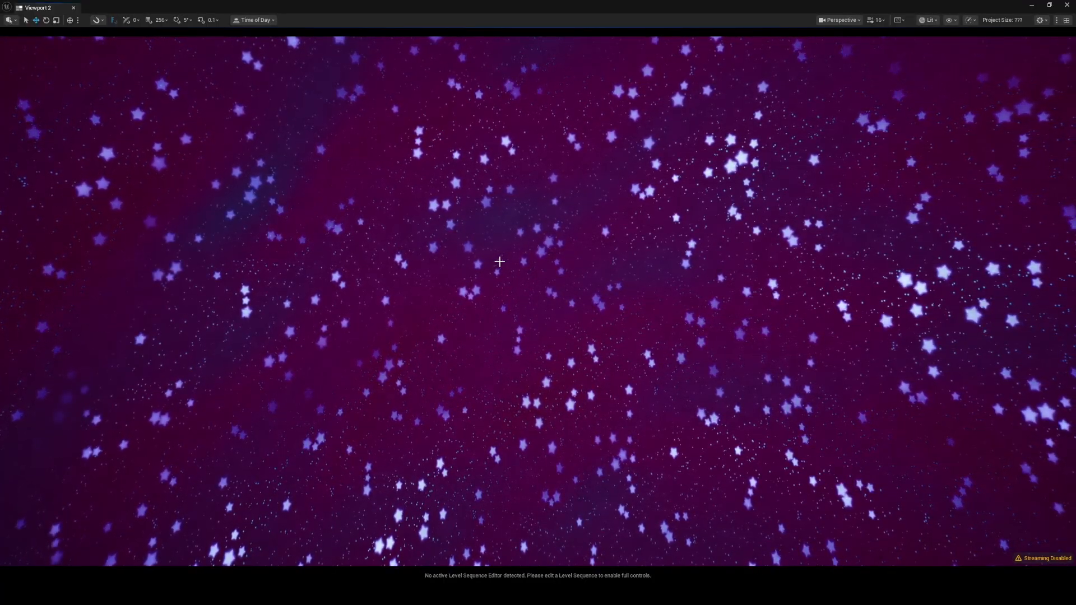
mouse_move(504, 263)
right_down()
mouse_move(507, 313)
mouse_move(494, 325)
mouse_move(493, 359)
mouse_move(493, 274)
mouse_move(504, 262)
right_up()
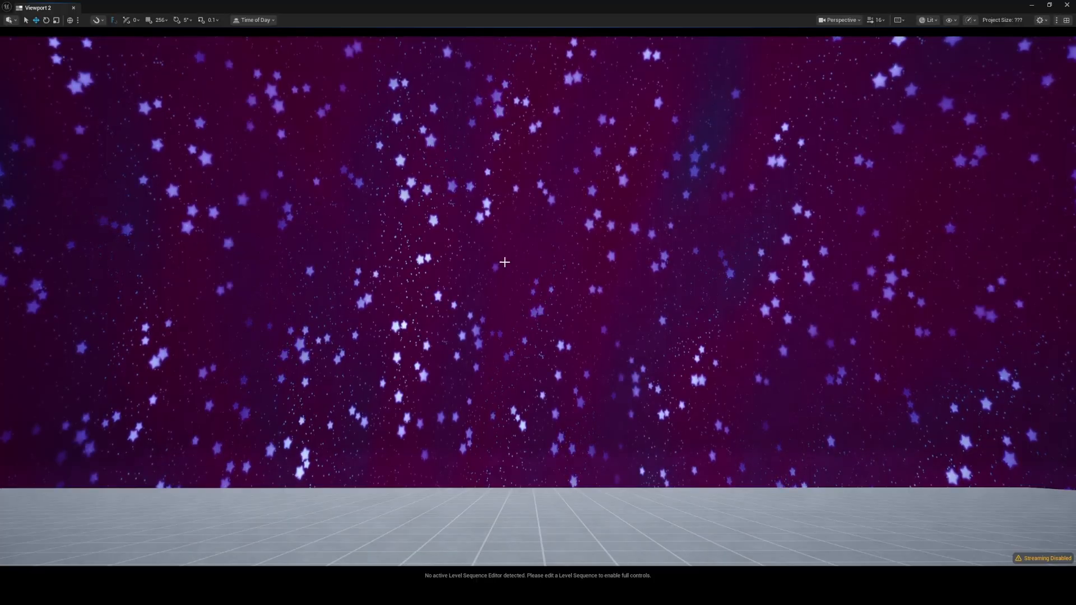
right_drag(499, 295, 482, 368)
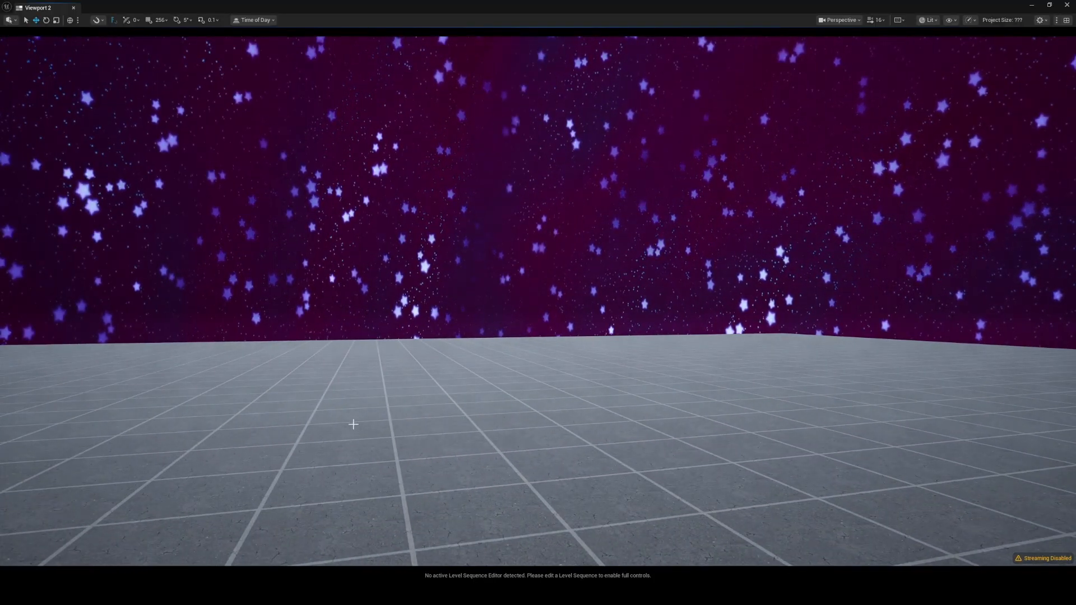
double_click(325, 7)
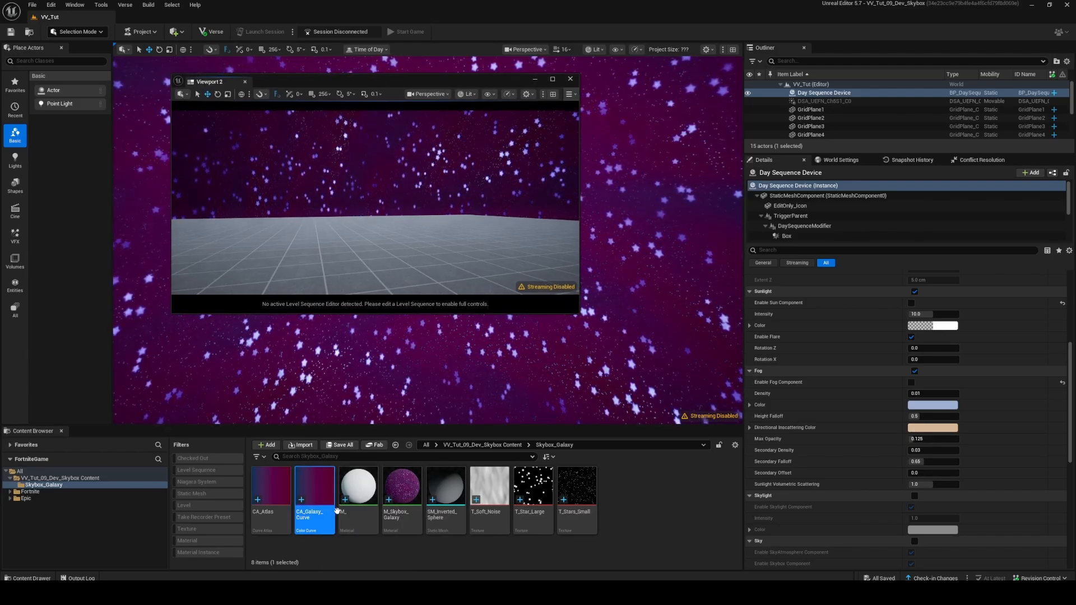
Reopen the M_Skybox_Galaxy material at full size and examine its polar UV and Blends node groups.
click(402, 502)
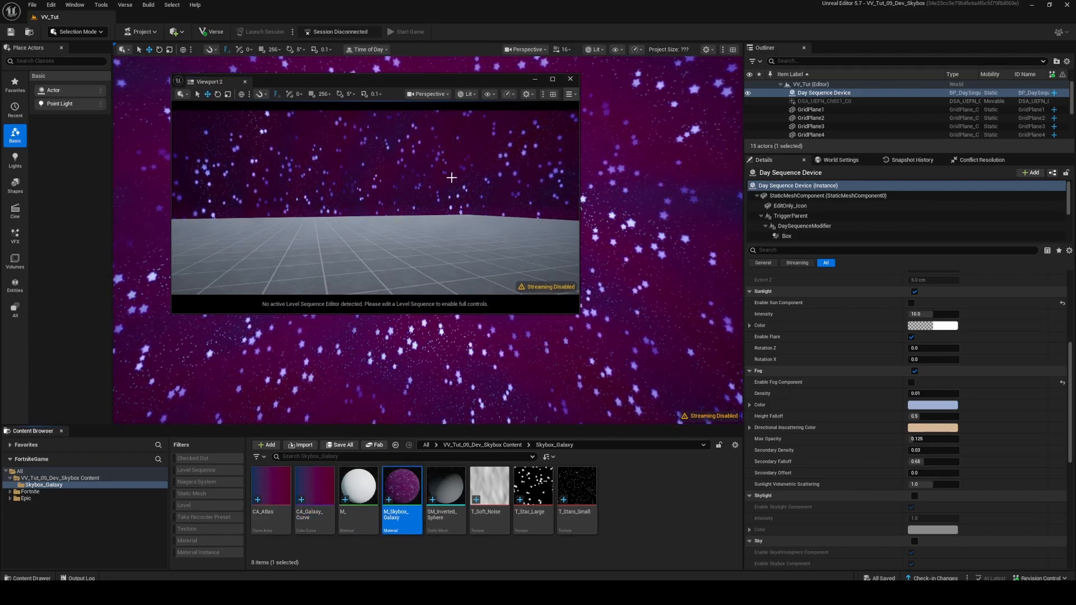
double_click(403, 493)
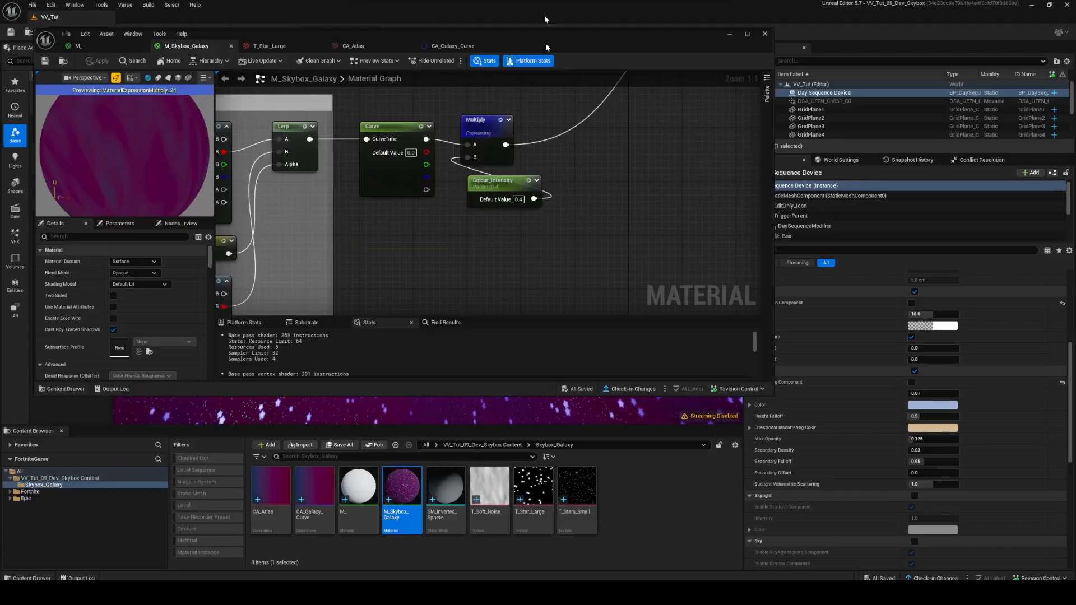
scroll(736, 341, down, 6)
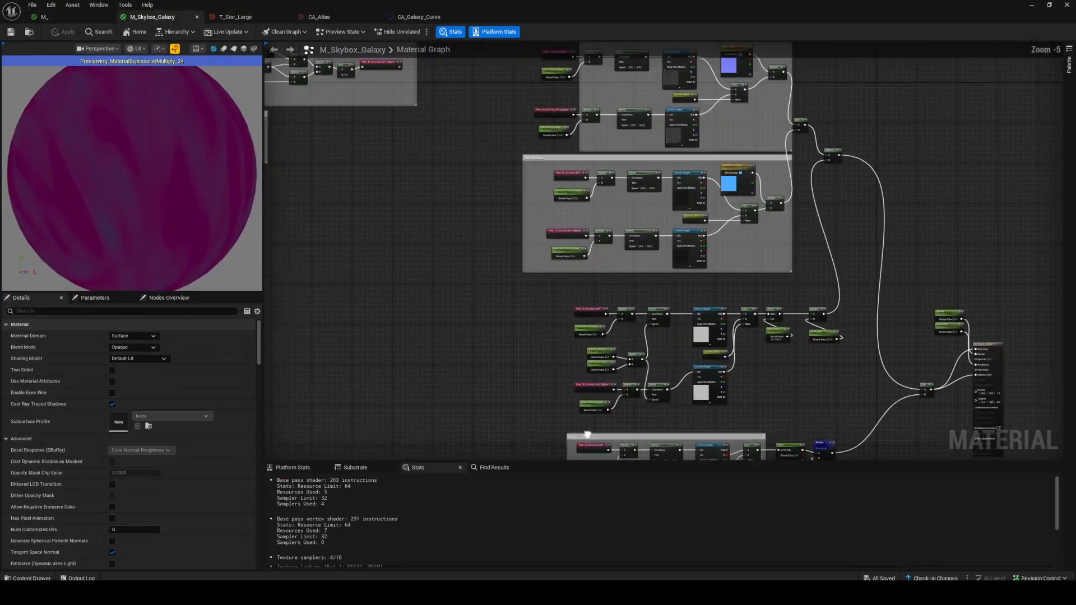
right_drag(466, 144, 592, 246)
scroll(576, 269, up, 3)
right_drag(662, 451, 647, 351)
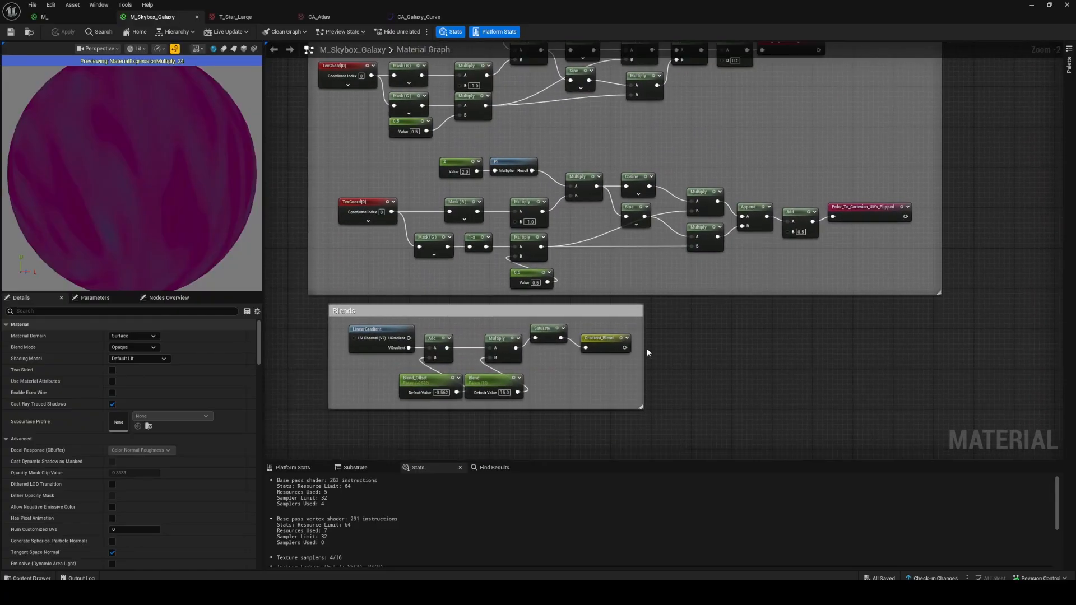
right_drag(757, 327, 266, 270)
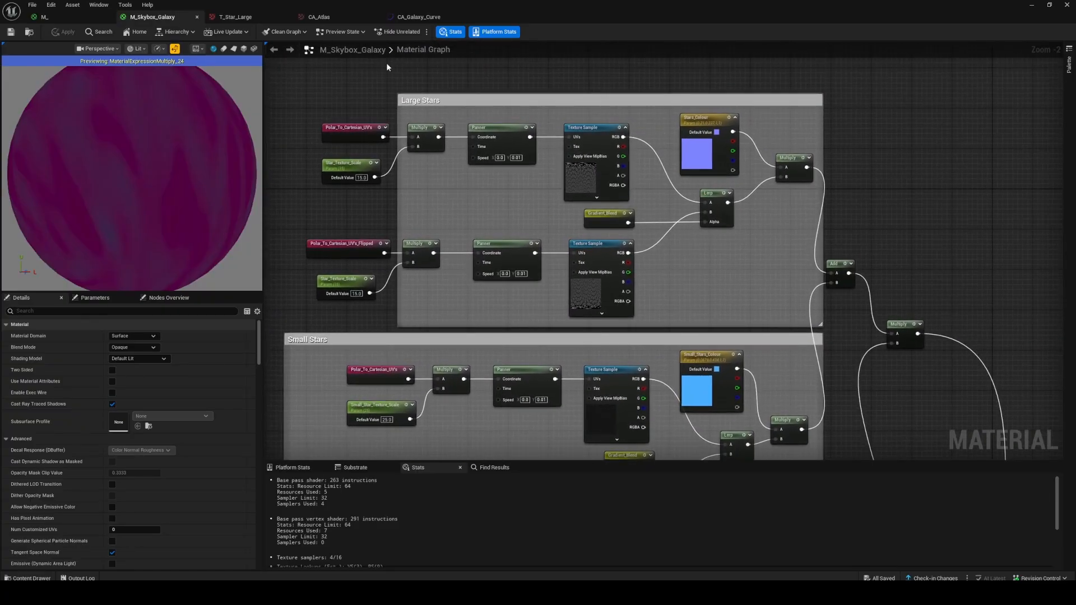
Review the Large Stars and Small Stars node groups in the material graph.
drag(310, 81, 836, 330)
right_drag(345, 330, 340, 137)
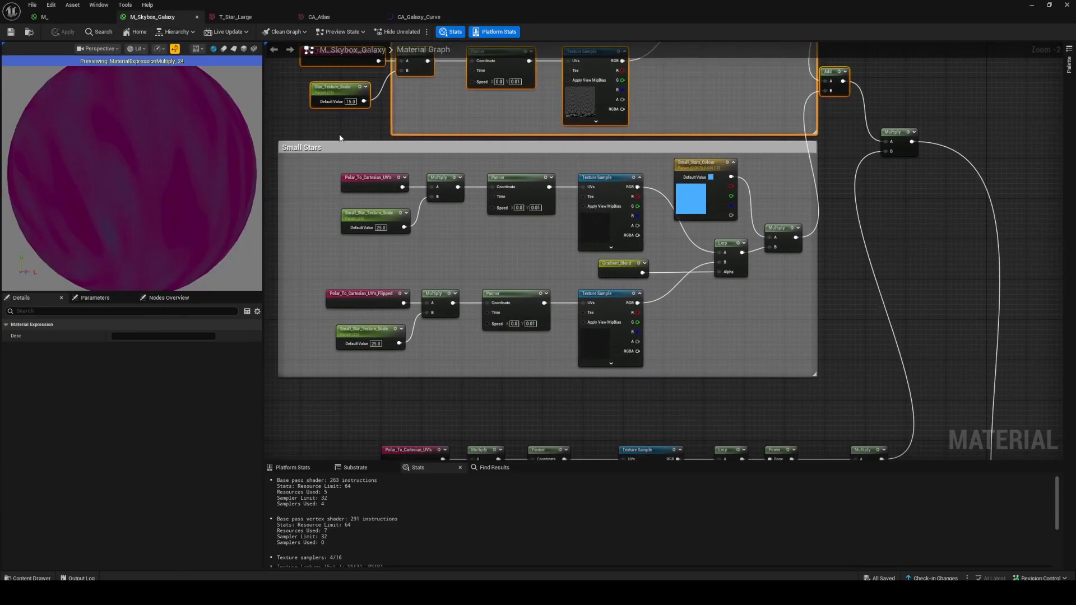
drag(297, 396, 801, 156)
click(700, 167)
Group the noise nodes below Small Stars in a comment box titled "Star Flicker Noise".
right_drag(811, 168, 799, 45)
drag(312, 144, 863, 368)
drag(842, 213, 758, 188)
key(c)
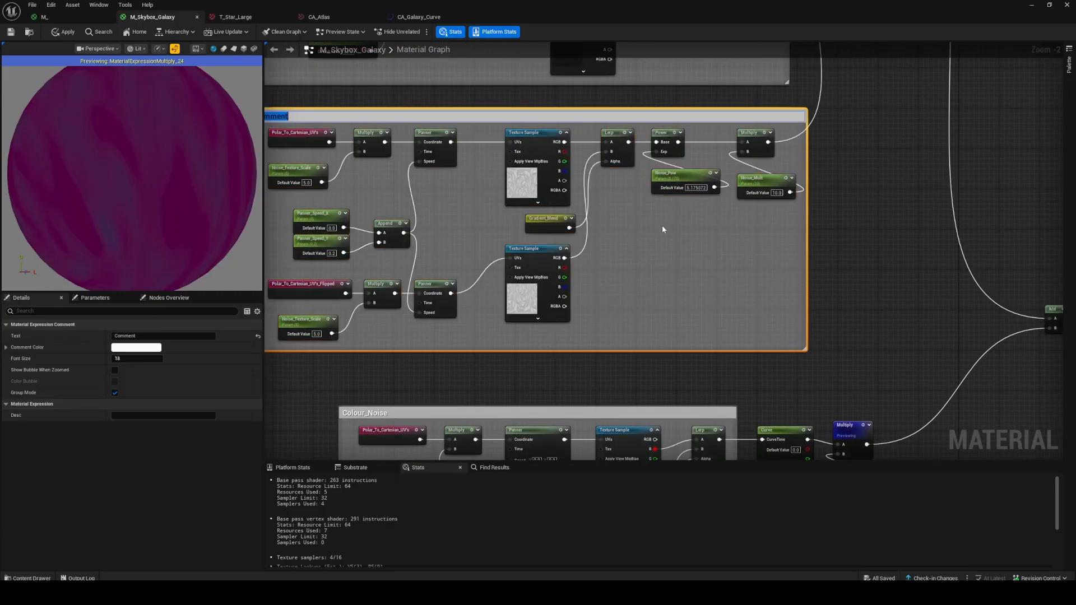
right_drag(466, 166, 629, 153)
double_click(452, 103)
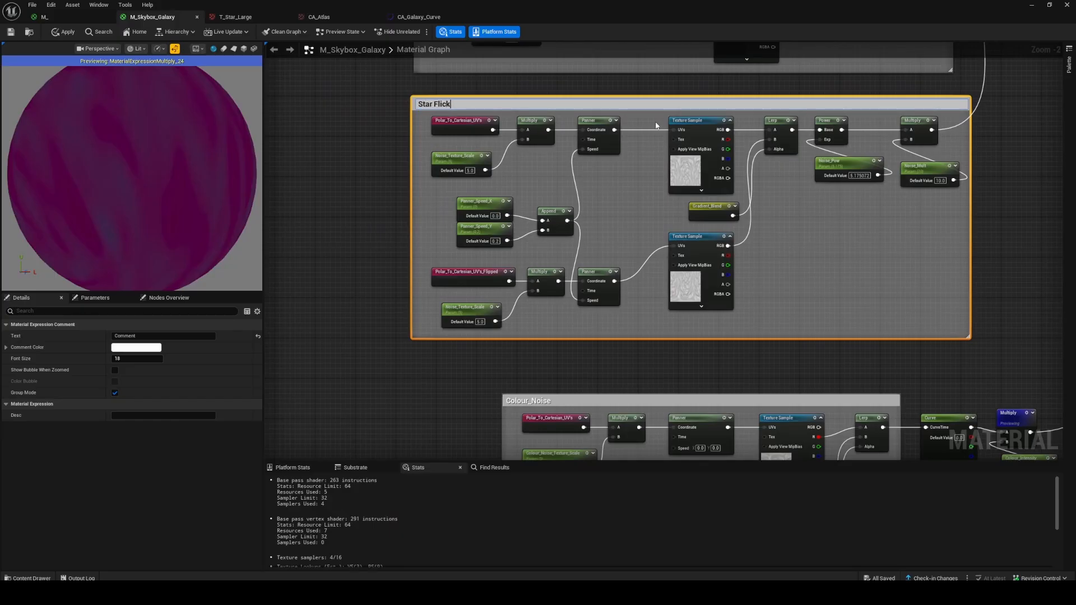
text(Star Flicker Noise)
key(Return)
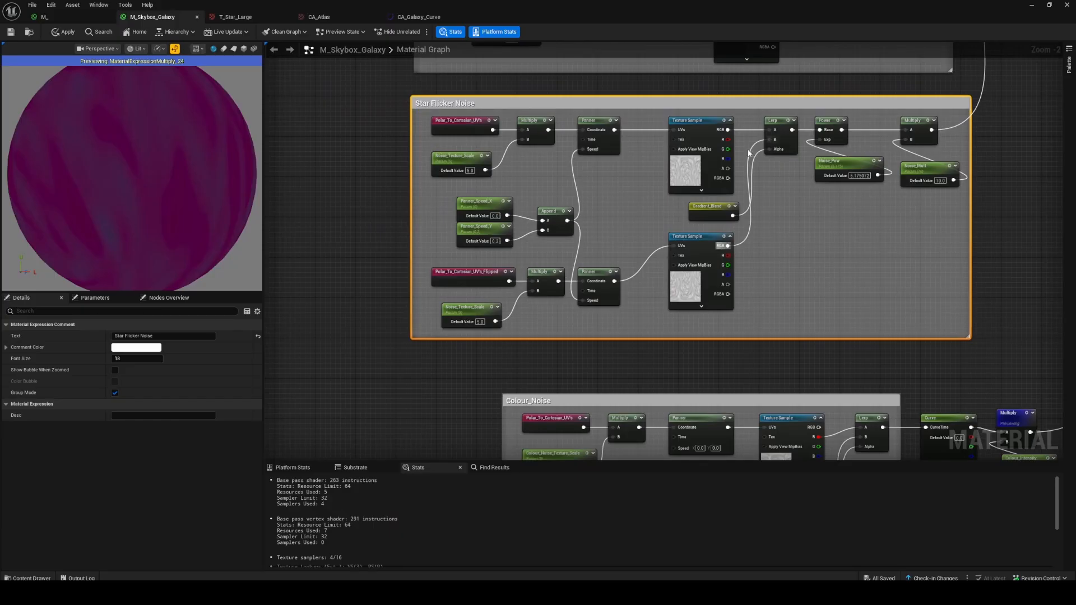
Move the Multiply node that combines the stars with the flicker noise down beside the Star Flicker Noise group's output.
right_drag(749, 152, 455, 394)
drag(743, 75, 766, 356)
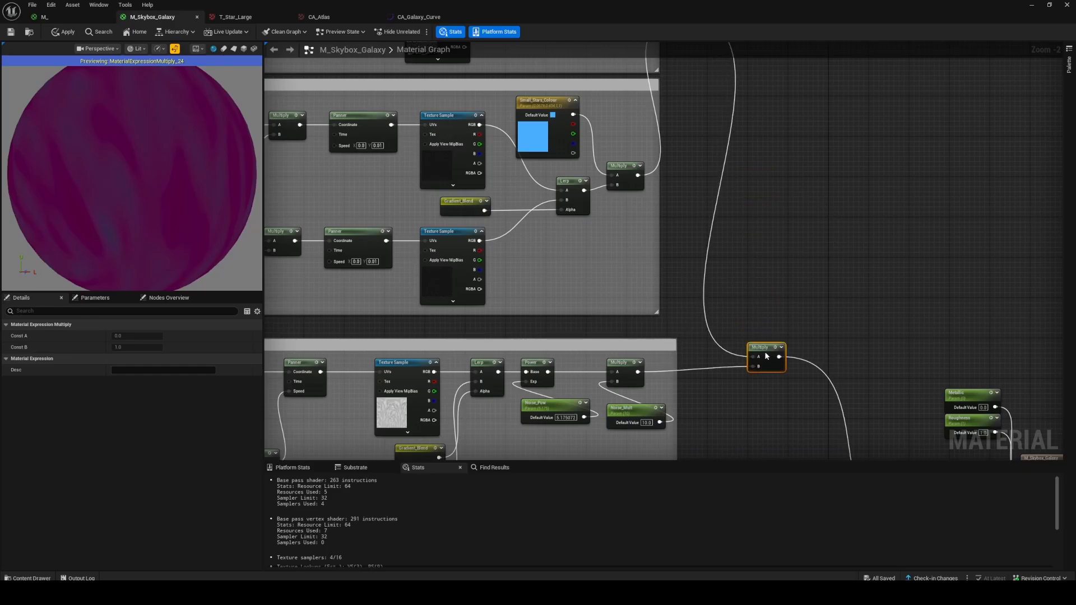
right_drag(747, 455, 966, 236)
right_drag(936, 366, 832, 141)
Straighten the connections along the upper row of Colour_Noise, from its texture sample through the Lerp, Curve and Multiply nodes.
right_drag(413, 195, 409, 149)
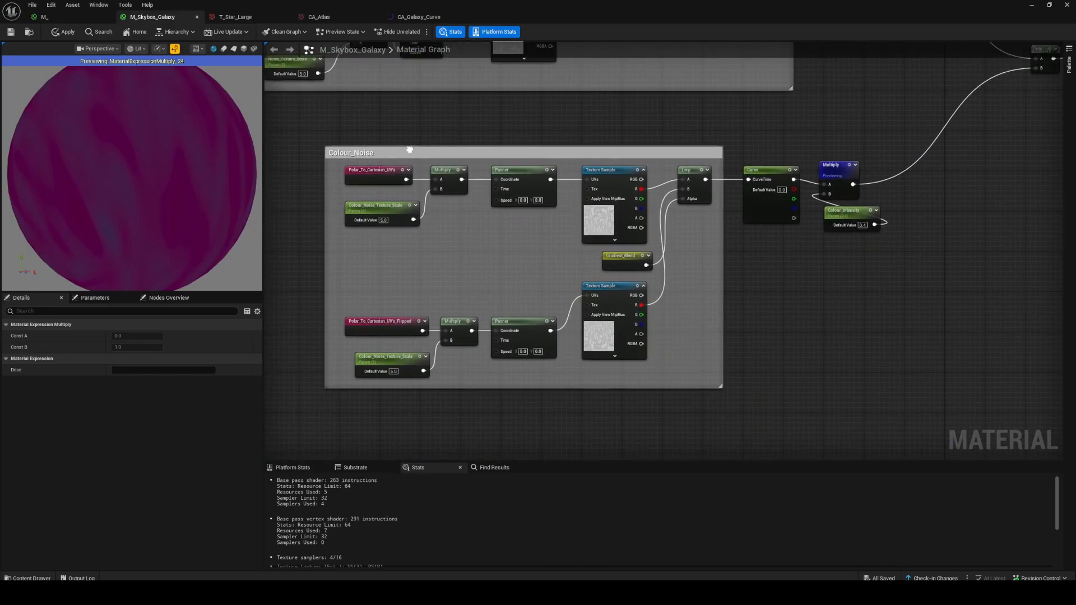
drag(313, 123, 901, 445)
right_drag(778, 212, 789, 245)
drag(796, 246, 742, 224)
click(747, 243)
right_drag(747, 243, 714, 342)
drag(638, 219, 682, 289)
right_drag(634, 236, 739, 220)
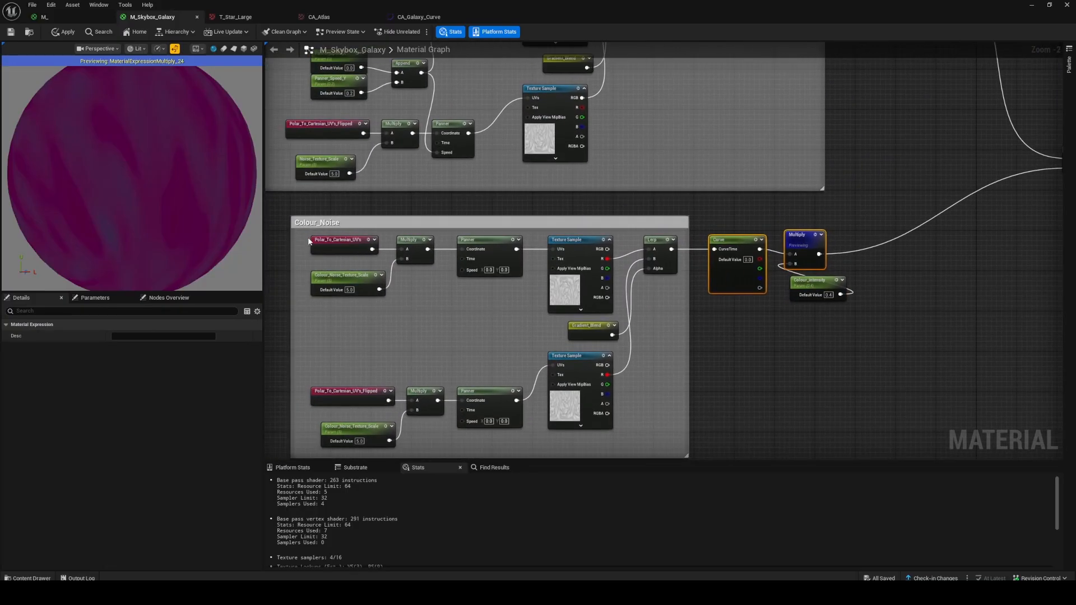
drag(308, 241, 812, 245)
key(q)
click(843, 335)
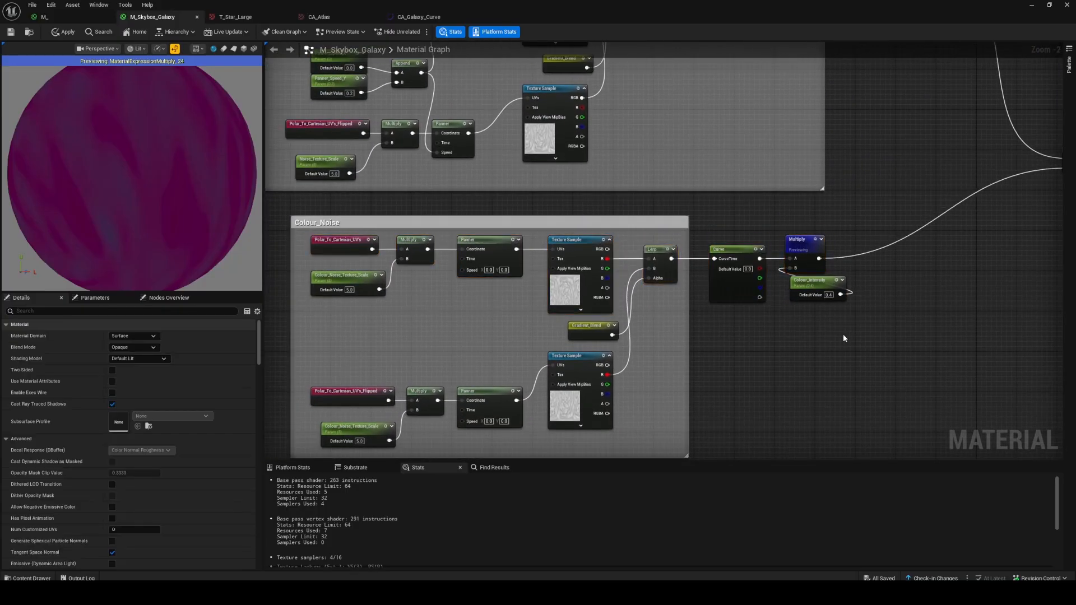